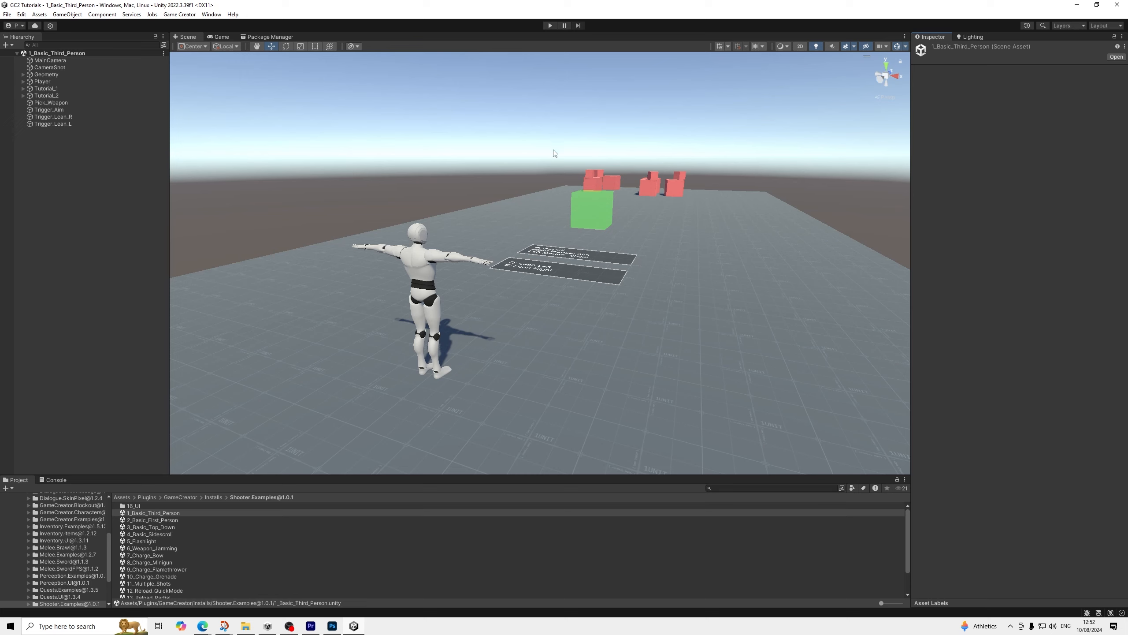
Play-test the third-person scene: walk to the weapon, aim, shoot and zoom the camera, and stop the run
{"action": "left_click", "coordinate": [550, 26]}
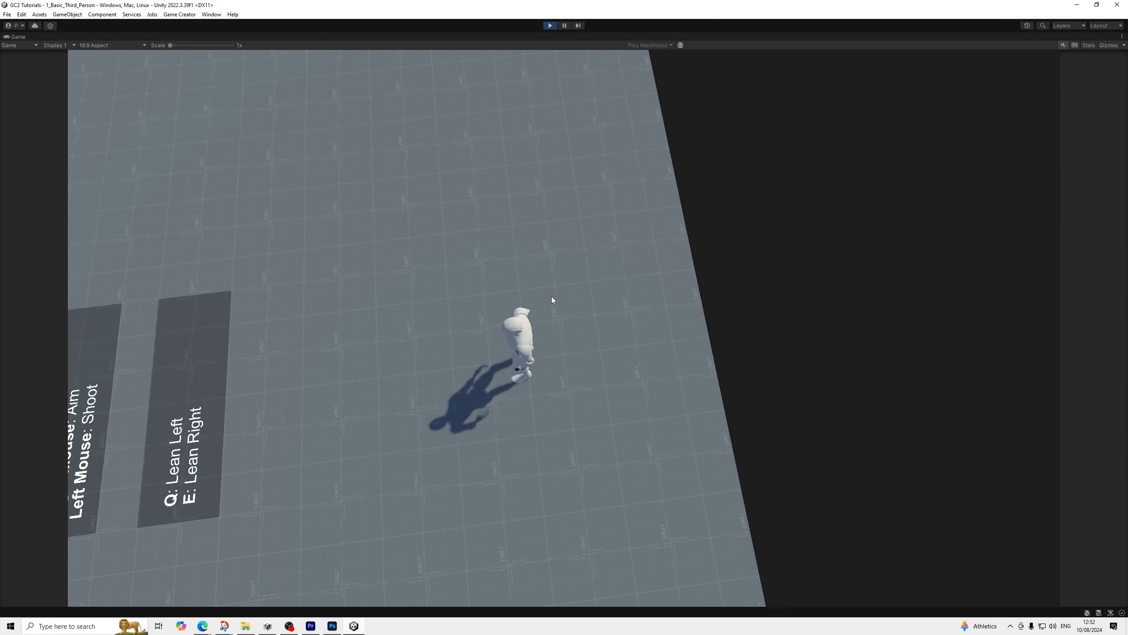
{"action": "key", "text": "w"}
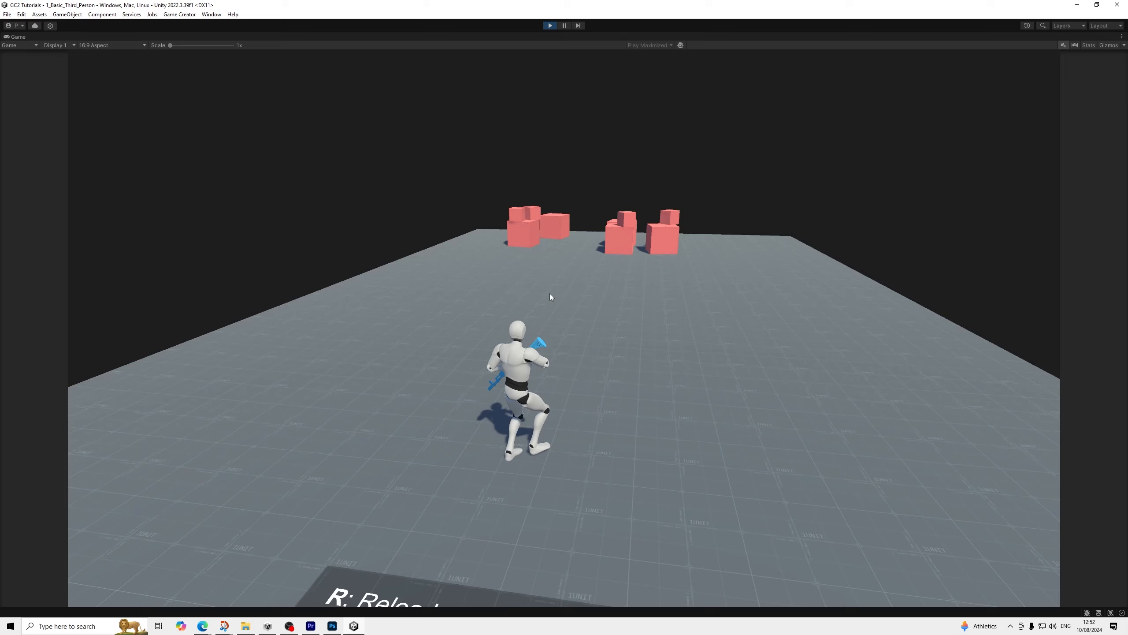
{"action": "right_click", "coordinate": [550, 294]}
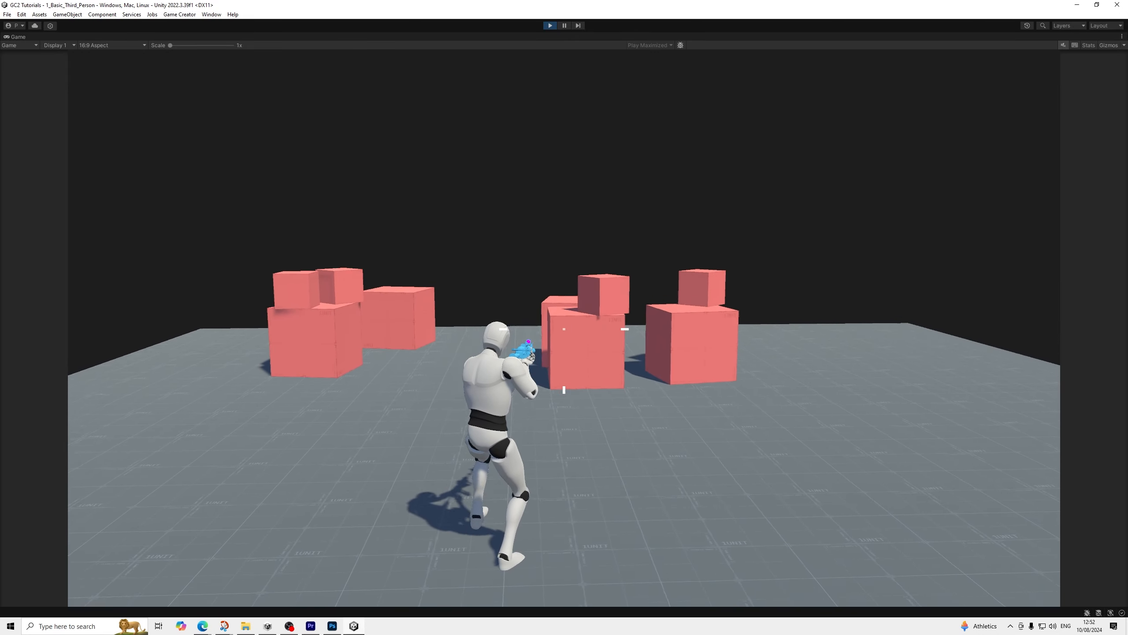
{"action": "left_click", "coordinate": [564, 328]}
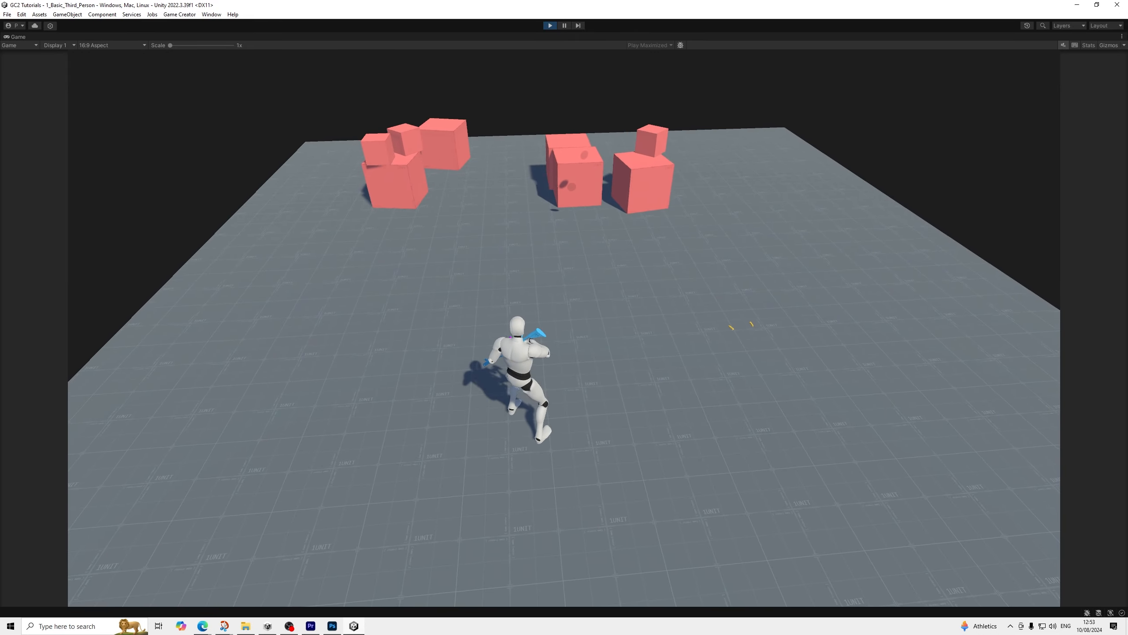
{"action": "scroll", "coordinate": [564, 328], "scroll_direction": "up", "scroll_amount": 5}
{"action": "scroll", "coordinate": [565, 328], "scroll_direction": "down", "scroll_amount": 3}
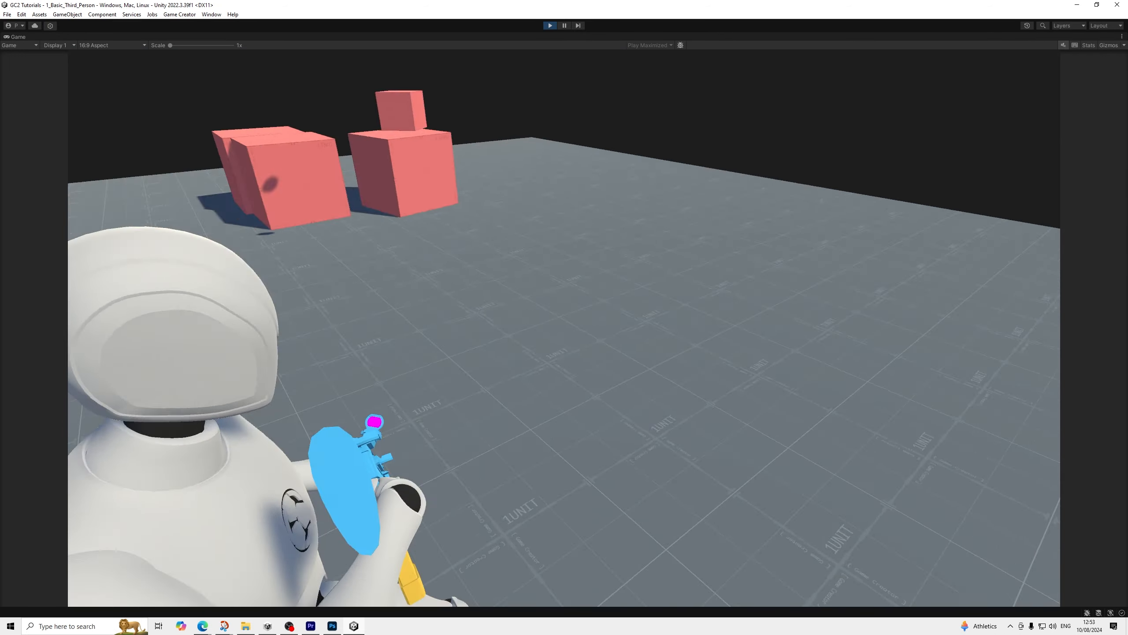
{"action": "right_click", "coordinate": [564, 328]}
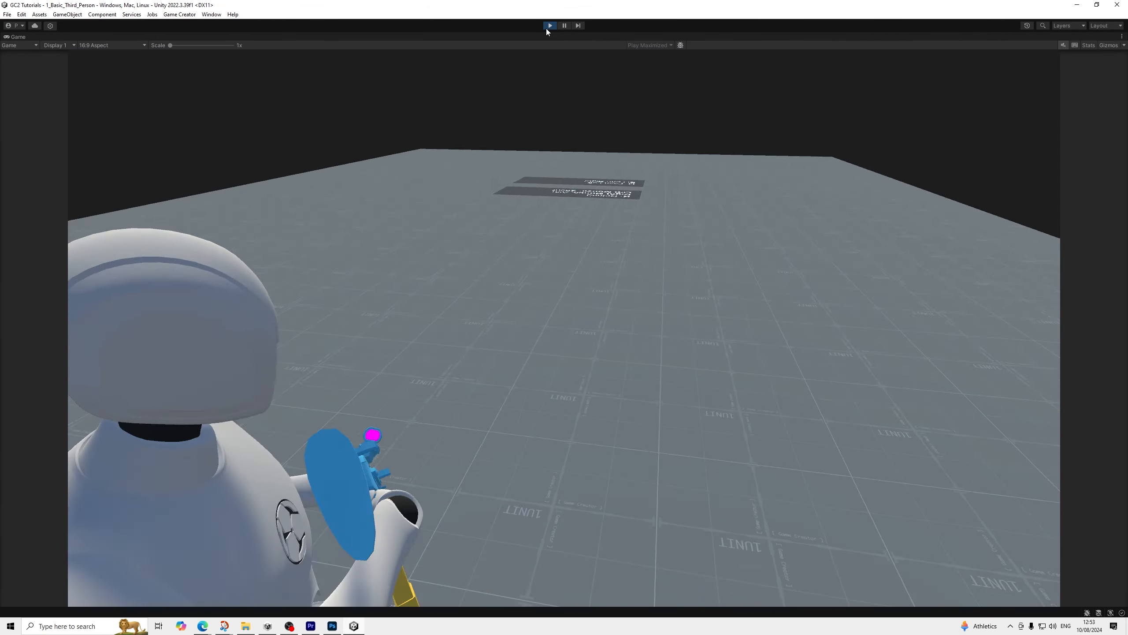
{"action": "left_click", "coordinate": [550, 26]}
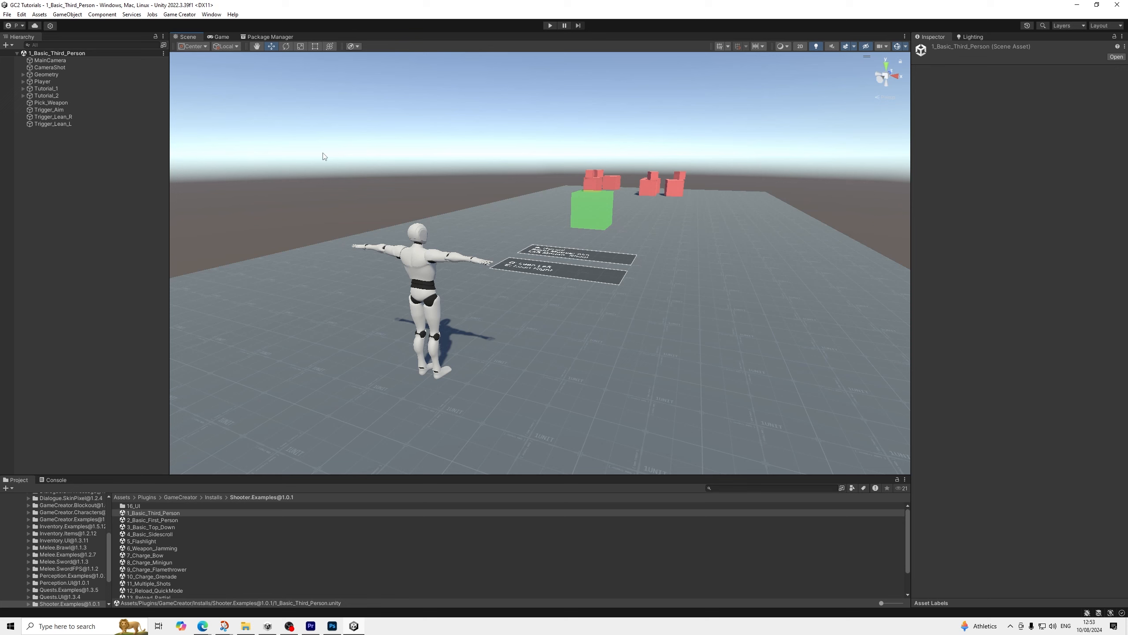
Set Avoid Clip to Zoom In on the MainCamera's Main Camera component
{"action": "left_click", "coordinate": [62, 67]}
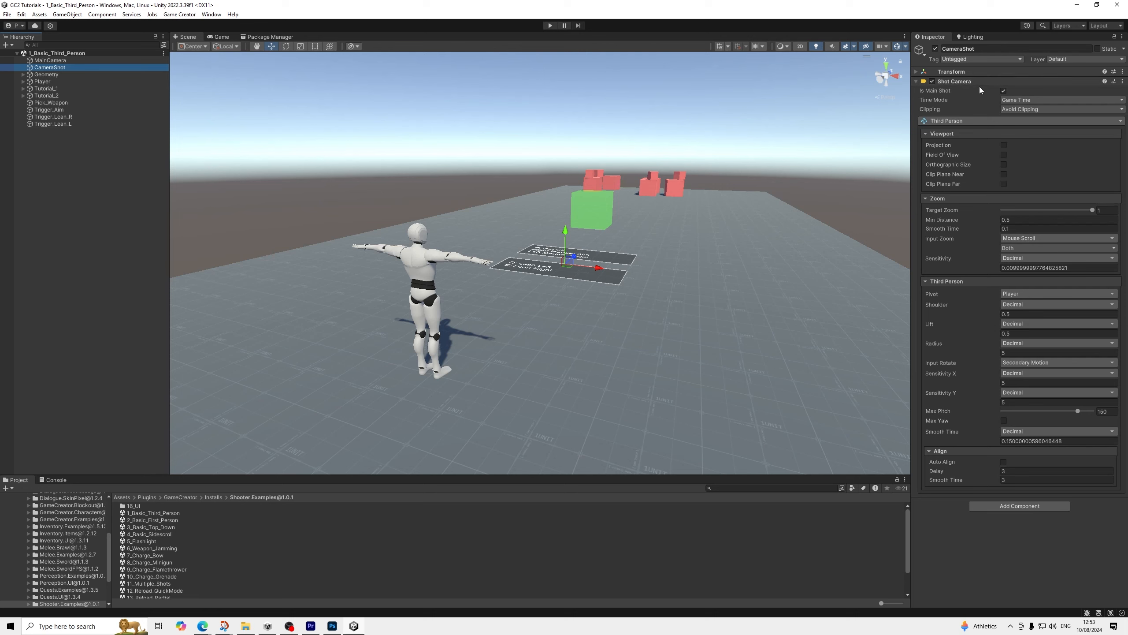
{"action": "left_click", "coordinate": [50, 60]}
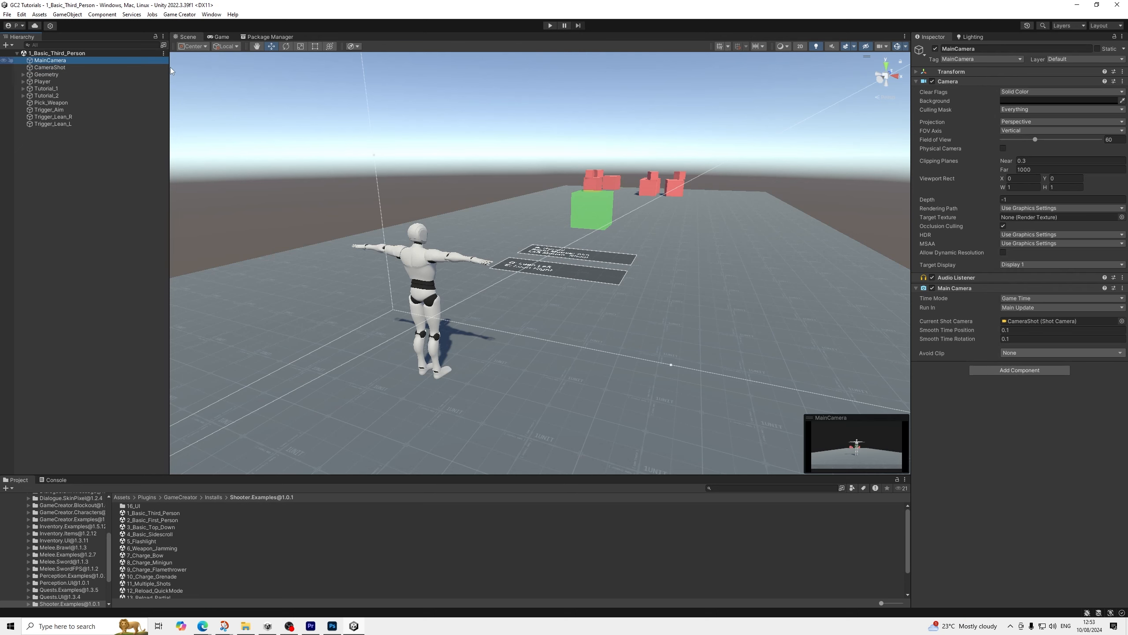
{"action": "left_click", "coordinate": [1025, 351]}
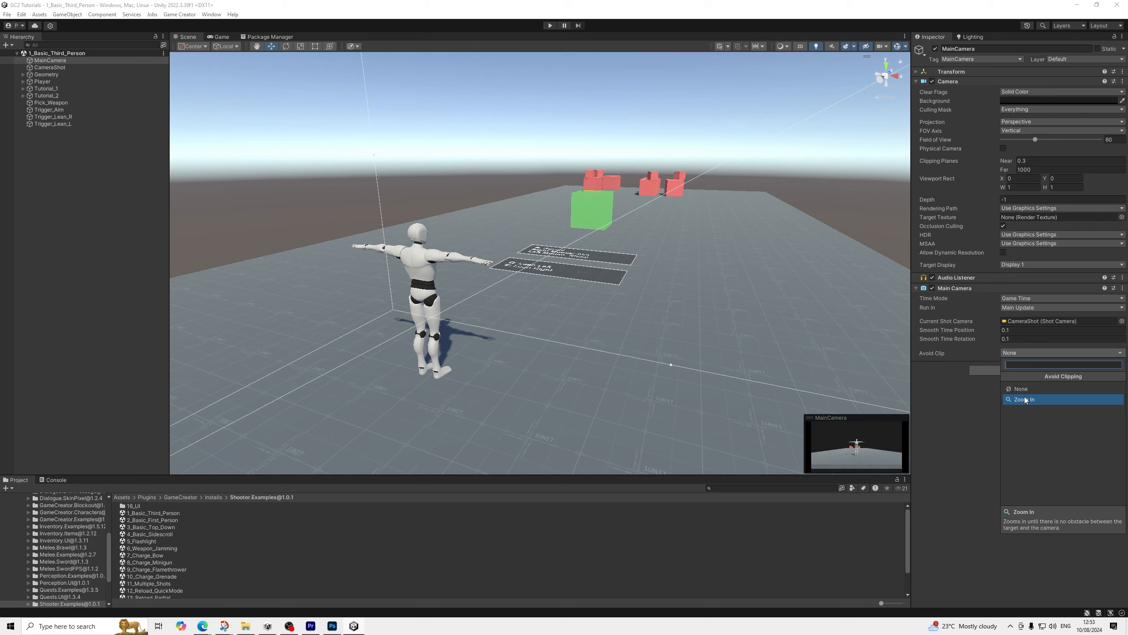
{"action": "left_click", "coordinate": [1026, 399]}
{"action": "left_click", "coordinate": [1016, 369]}
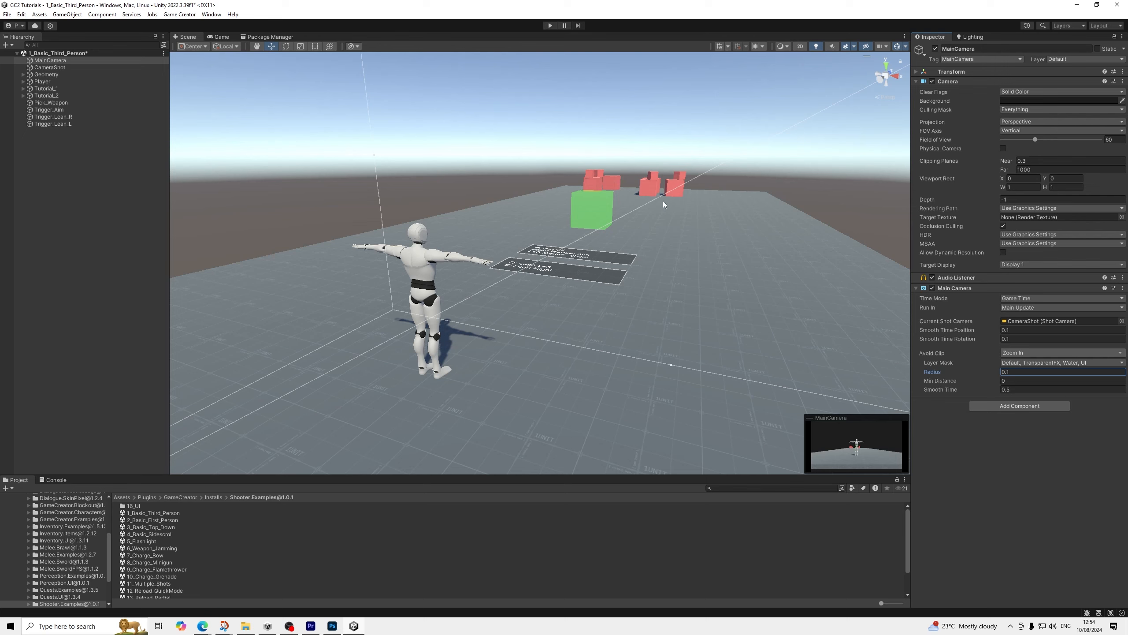
{"action": "left_click", "coordinate": [949, 289]}
Set the CameraShot's Input Zoom to None and its Target Zoom to 0.45
{"action": "left_click", "coordinate": [49, 67]}
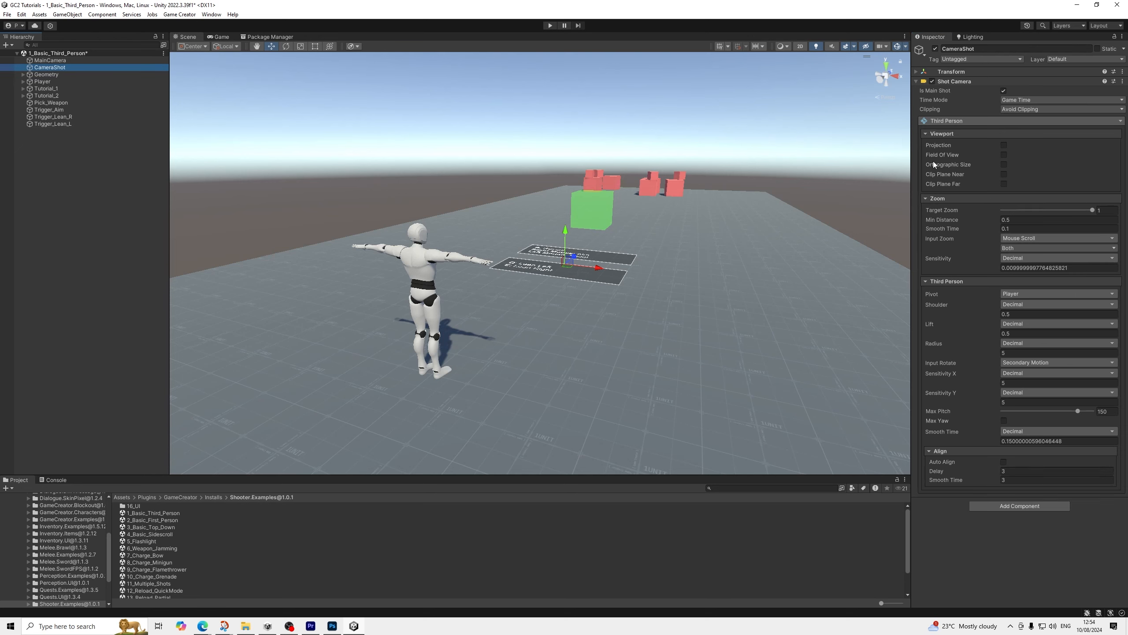
{"action": "left_click", "coordinate": [1022, 246]}
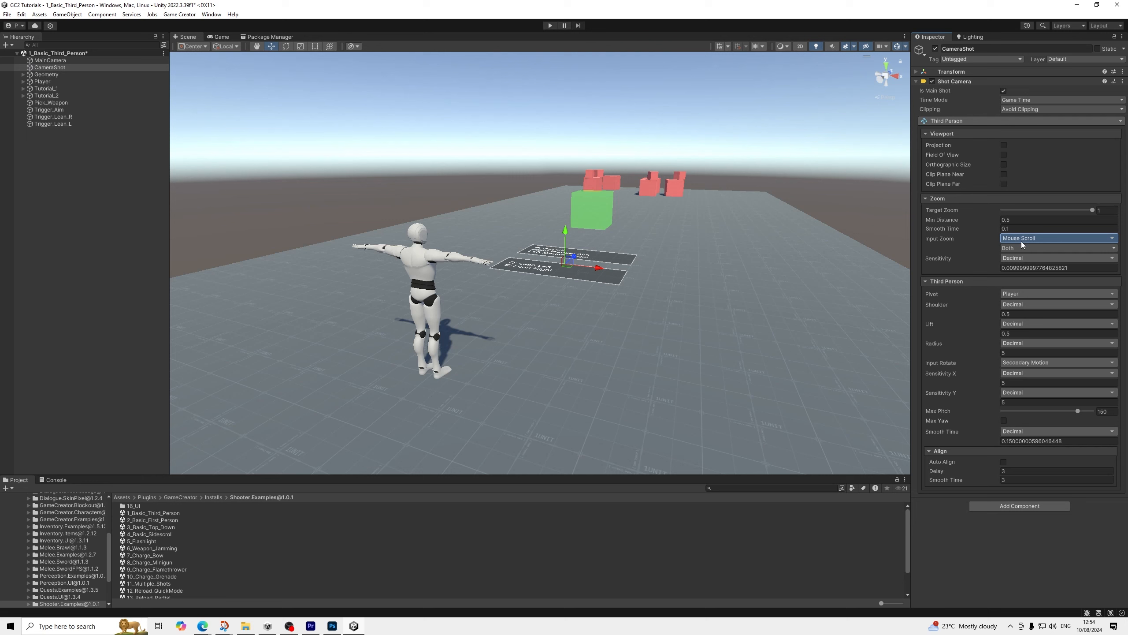
{"action": "left_click", "coordinate": [1022, 275]}
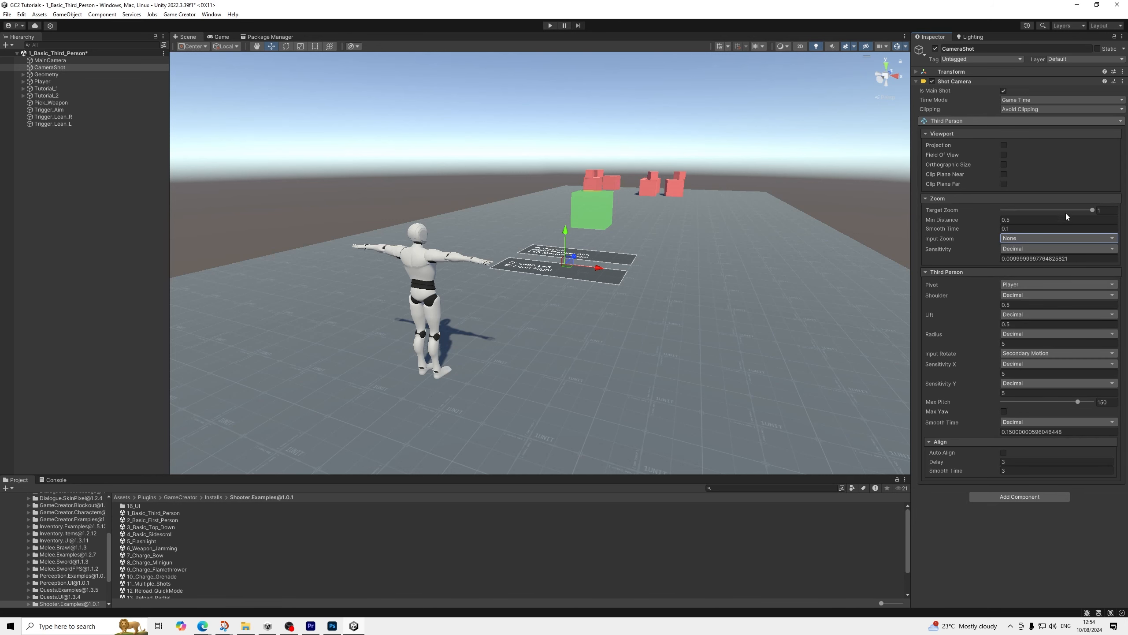
{"action": "left_click", "coordinate": [1107, 210]}
Run the scene briefly to check the camera distance, and stop it
{"action": "left_click", "coordinate": [551, 26]}
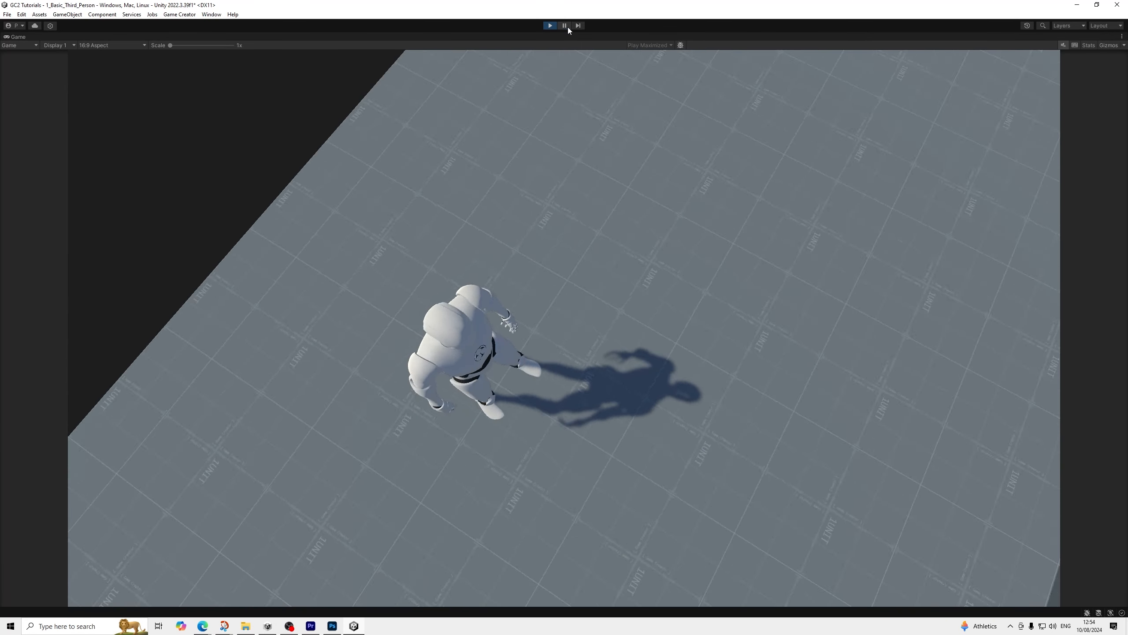
{"action": "left_click", "coordinate": [565, 26]}
{"action": "left_click", "coordinate": [552, 26]}
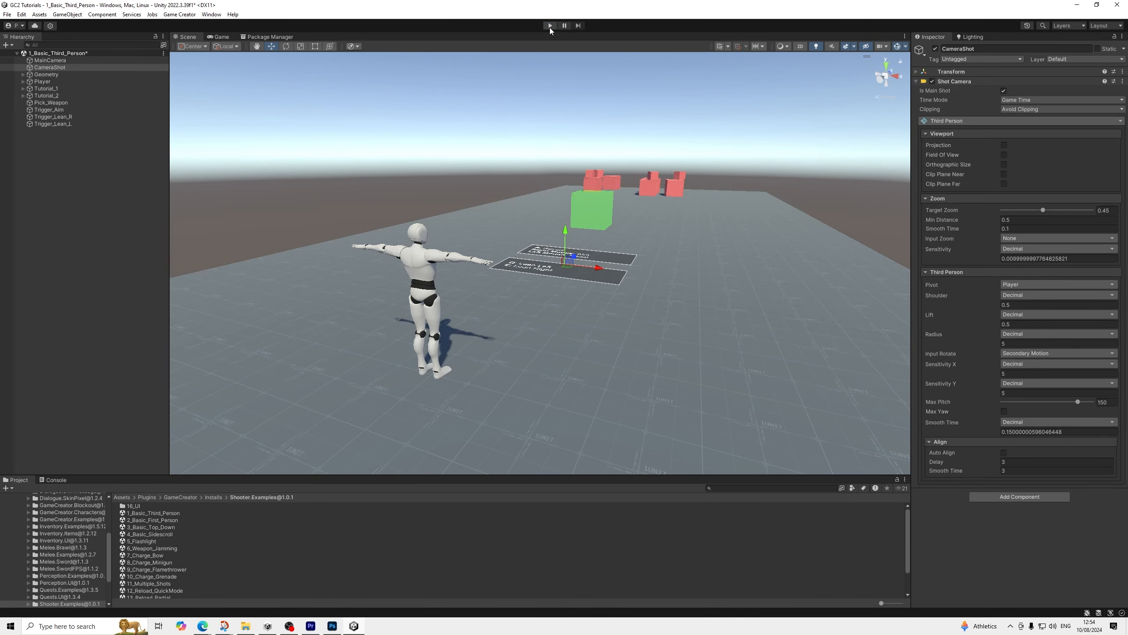
Set the Game view's play behaviour to Play Focused
{"action": "left_click", "coordinate": [231, 37]}
{"action": "left_click", "coordinate": [624, 45]}
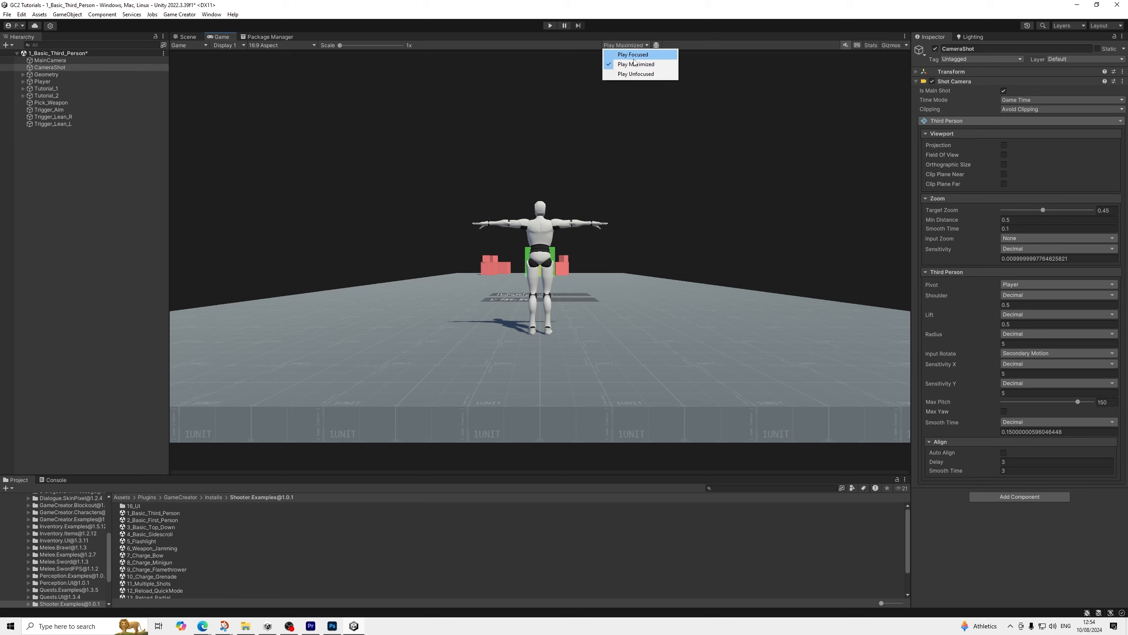
{"action": "left_click", "coordinate": [626, 54]}
Run the scene and try a CameraShot Target Zoom of about 0.15, then return it to 0.45
{"action": "left_click", "coordinate": [550, 25]}
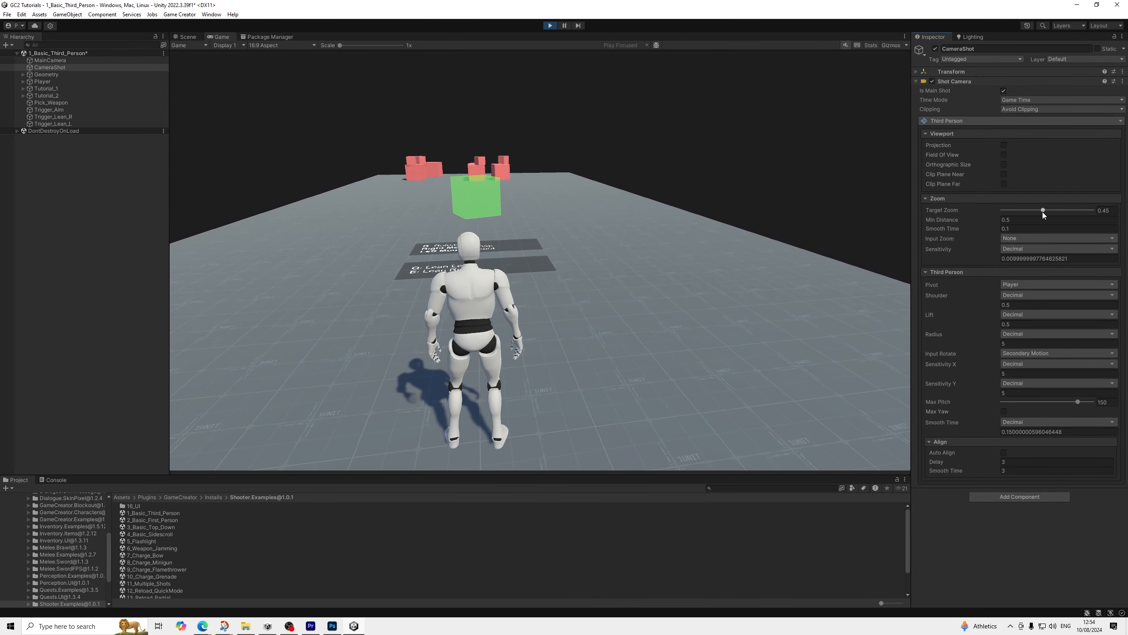
{"action": "left_click", "coordinate": [725, 337]}
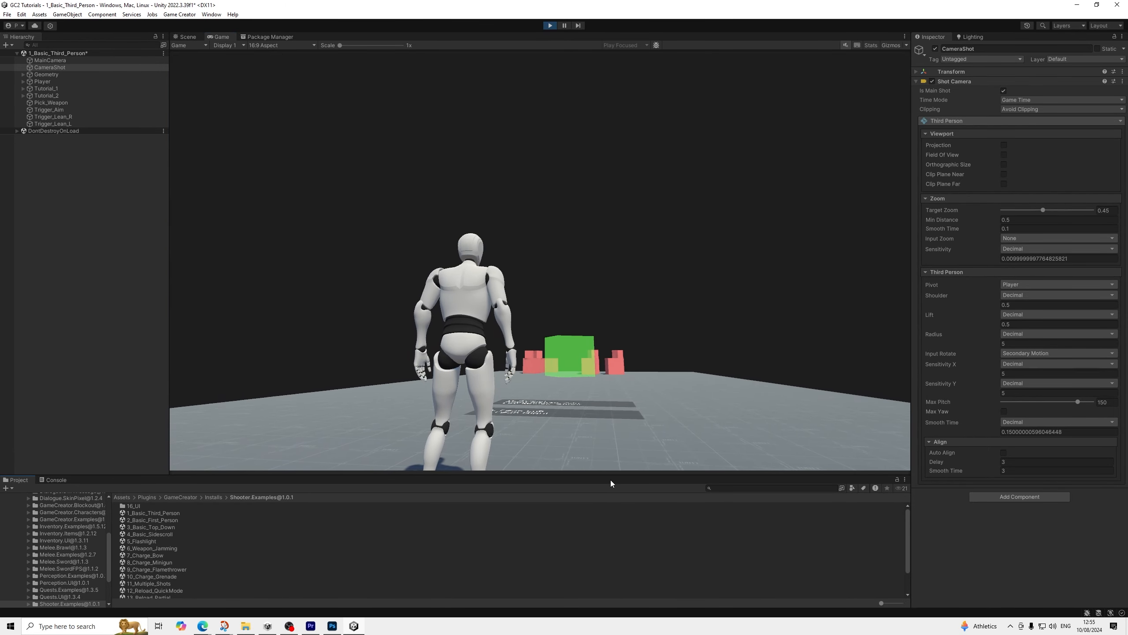
{"action": "left_click_drag", "start_coordinate": [1044, 210], "coordinate": [1018, 219]}
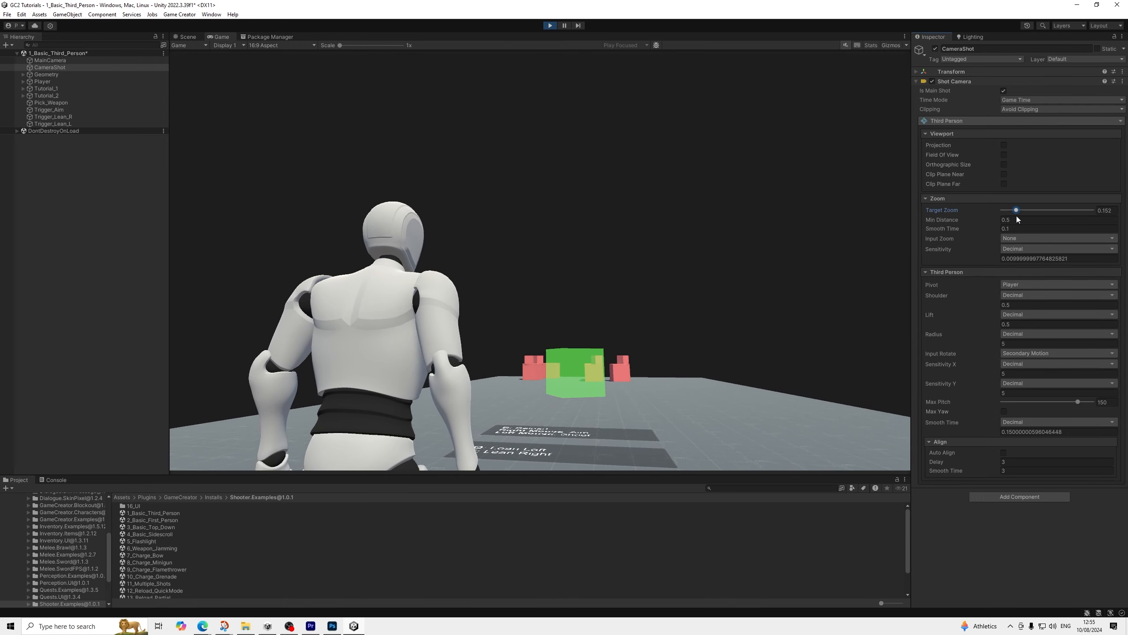
{"action": "left_click", "coordinate": [1105, 210]}
{"action": "type", "text": "0.45"}
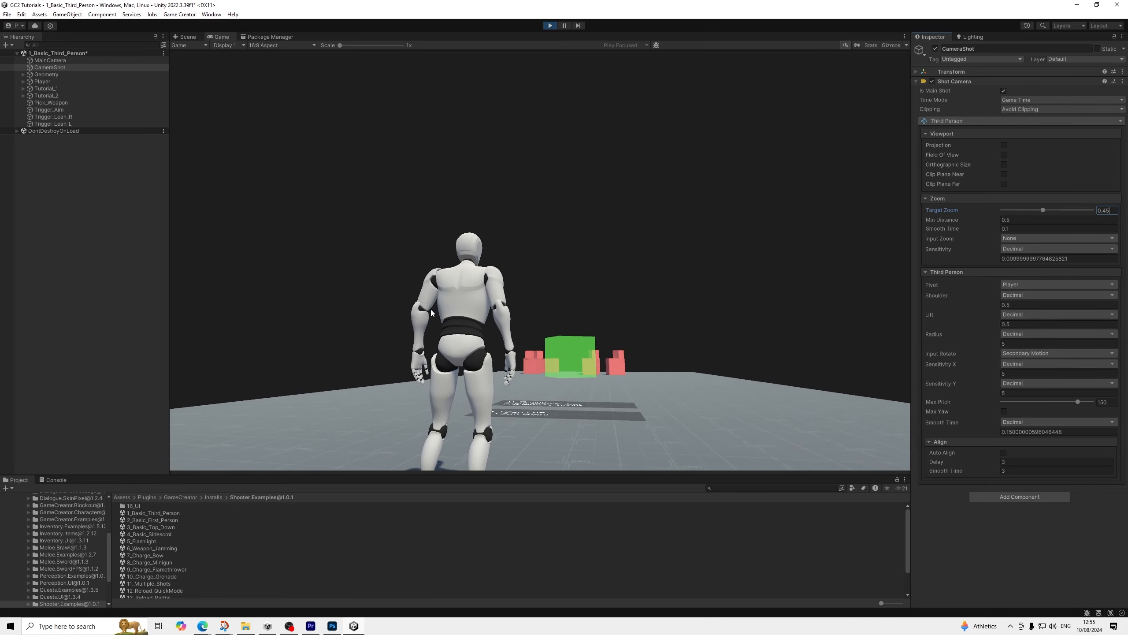
Check the character's movement and the camera's vertical rotation range in the running game, and stop the run
{"action": "left_click", "coordinate": [506, 385]}
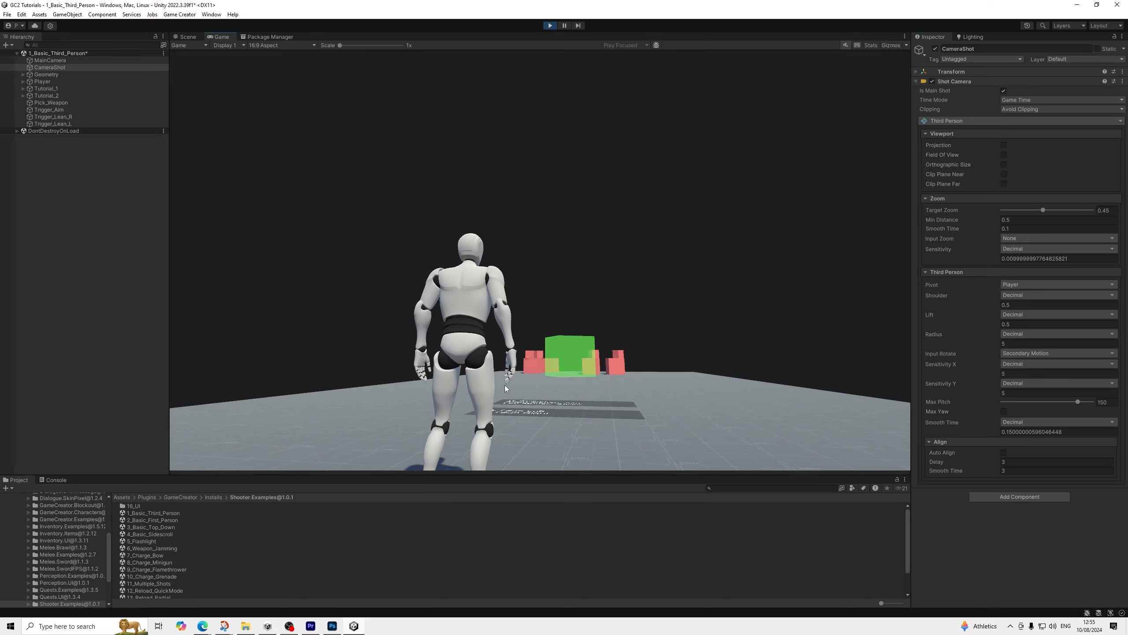
{"action": "key", "text": "w"}
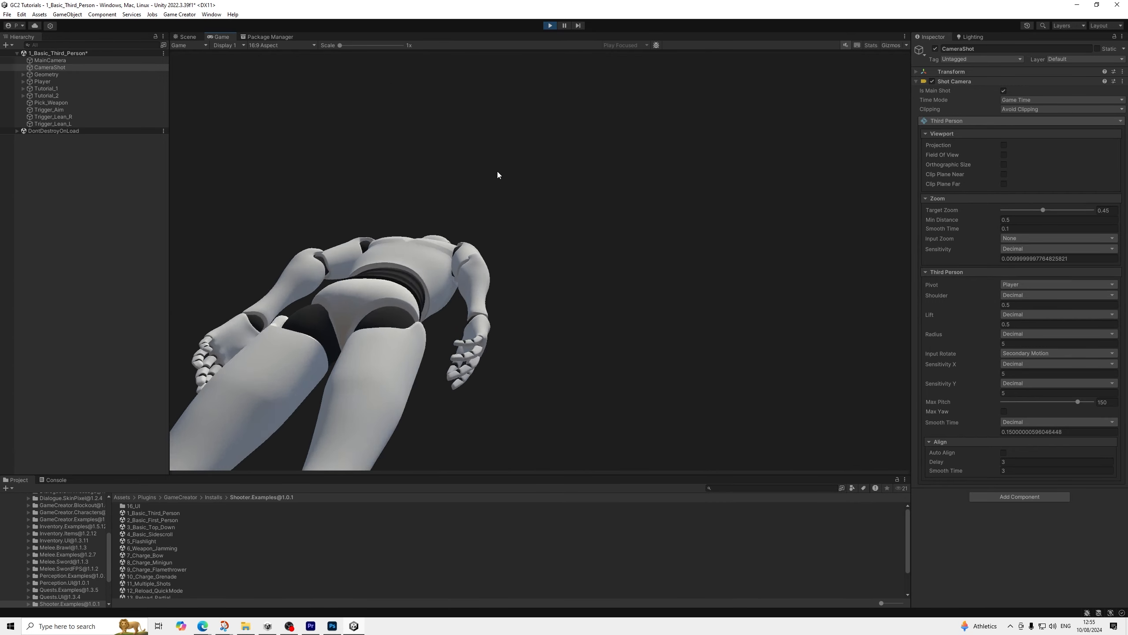
{"action": "left_click", "coordinate": [550, 25]}
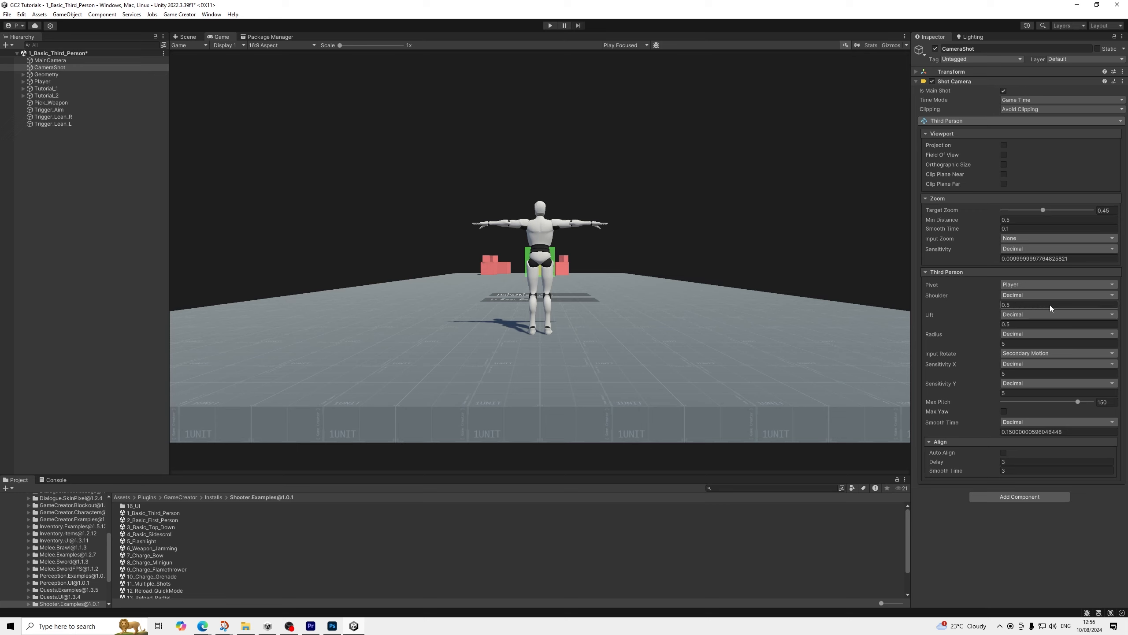
Set the CameraShot's Max Pitch to 100 and both Sensitivity X and Sensitivity Y to 1
{"action": "left_click", "coordinate": [1106, 402]}
{"action": "type", "text": "100"}
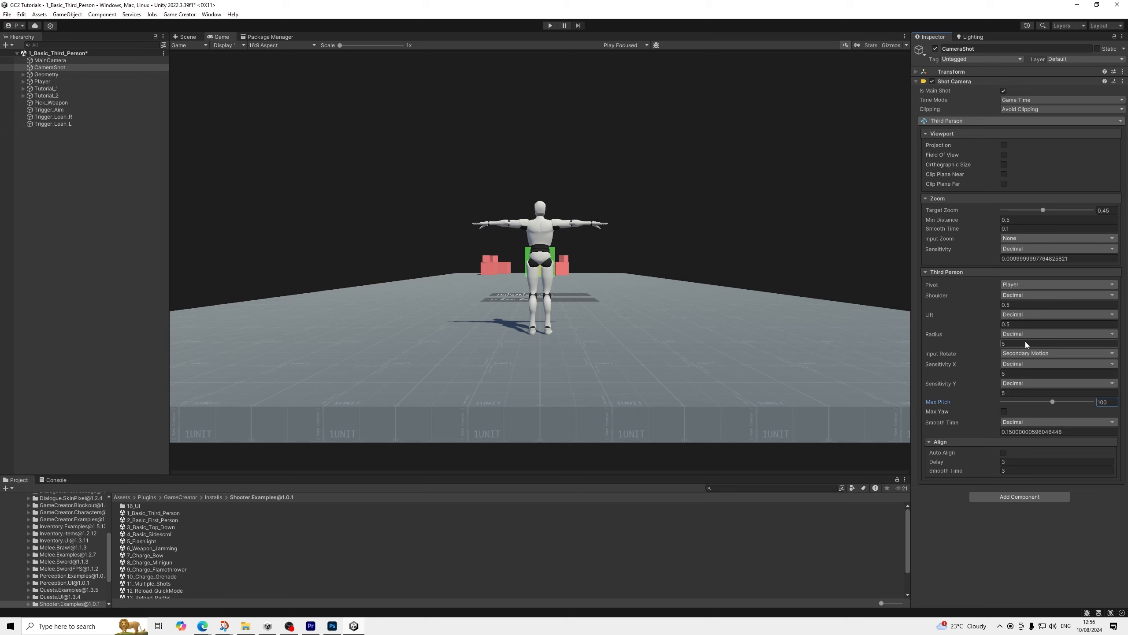
{"action": "left_click", "coordinate": [1011, 345]}
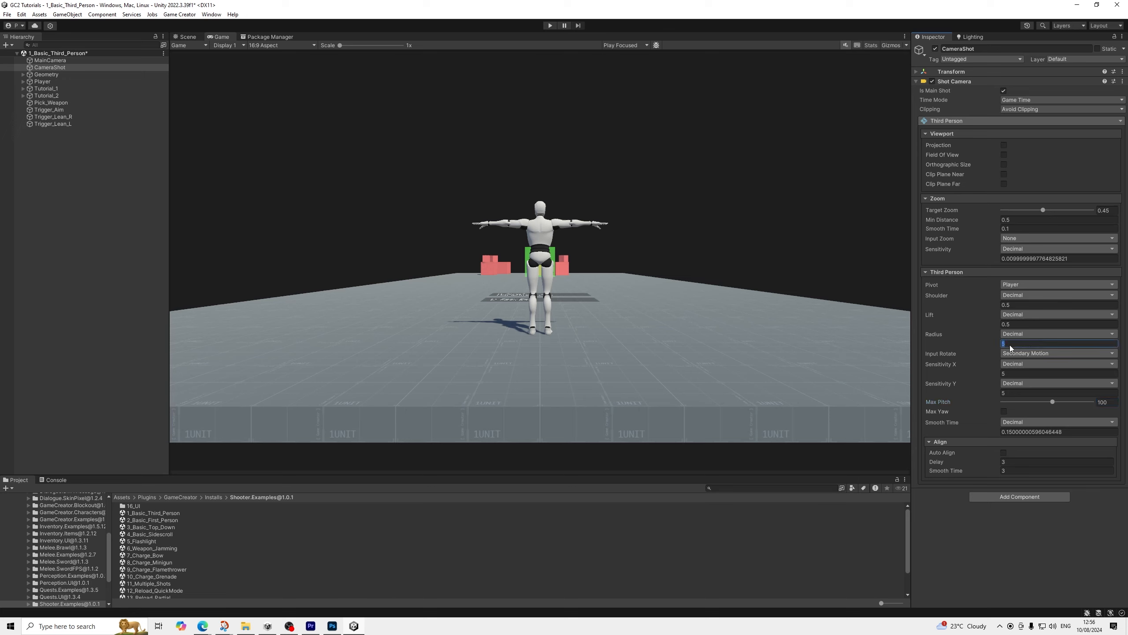
{"action": "left_click", "coordinate": [1016, 374]}
{"action": "type", "text": "1"}
{"action": "left_click", "coordinate": [1013, 392]}
{"action": "type", "text": "1"}
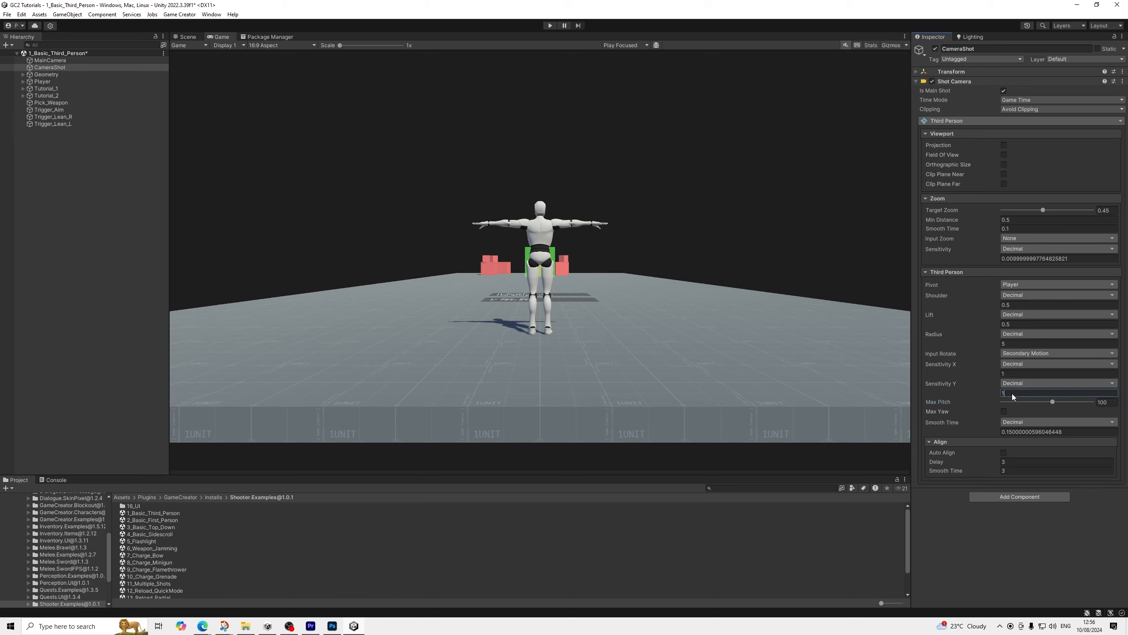
{"action": "left_click", "coordinate": [1036, 527]}
Play-test the adjusted CameraShot by walking to the weapon, aiming, reloading and shooting, and stop the run
{"action": "left_click", "coordinate": [68, 68]}
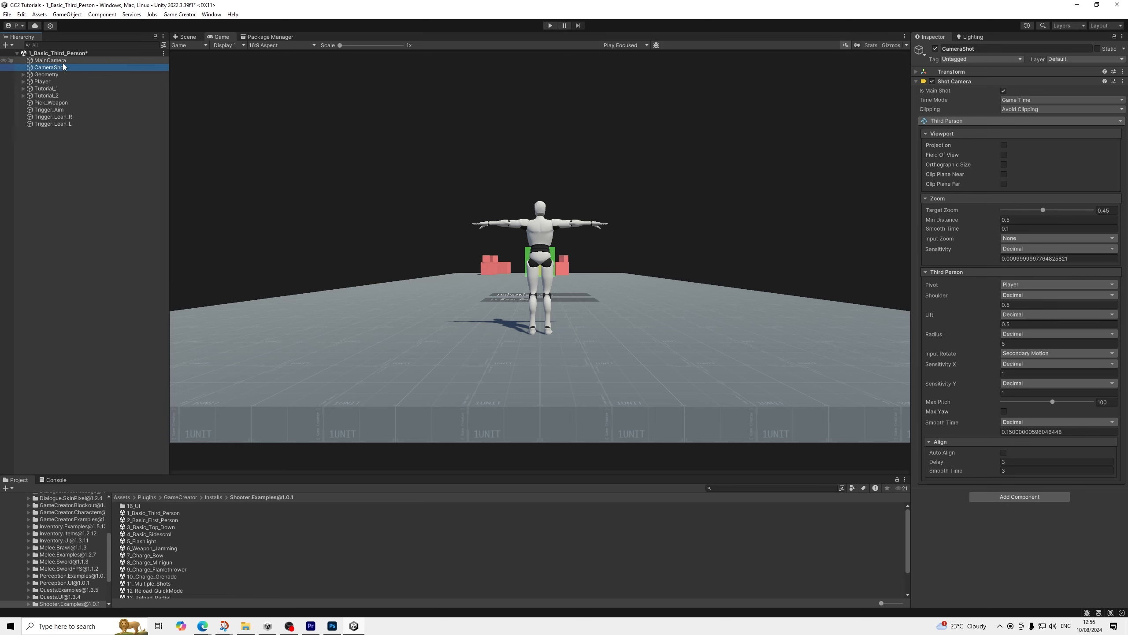
{"action": "left_click", "coordinate": [550, 25]}
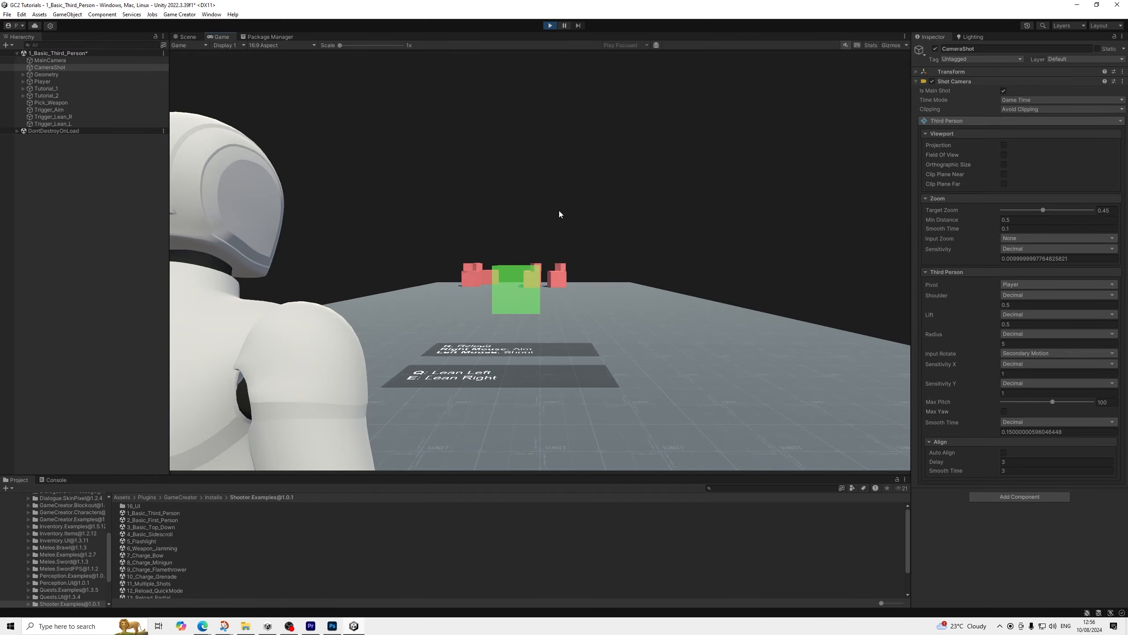
{"action": "key", "text": "w"}
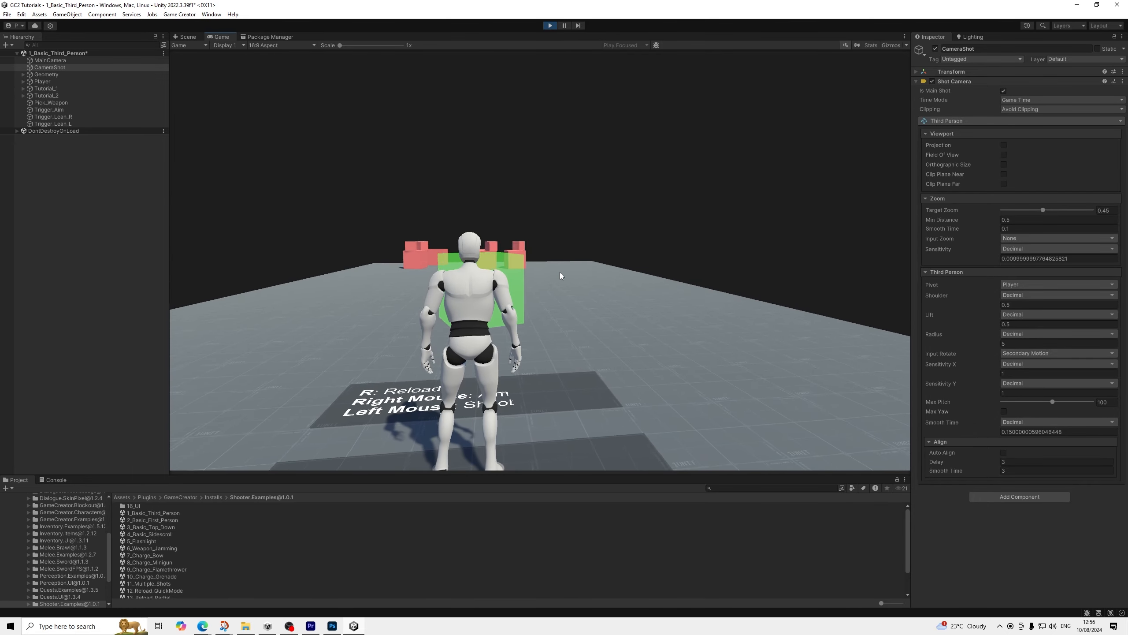
{"action": "key", "text": "w"}
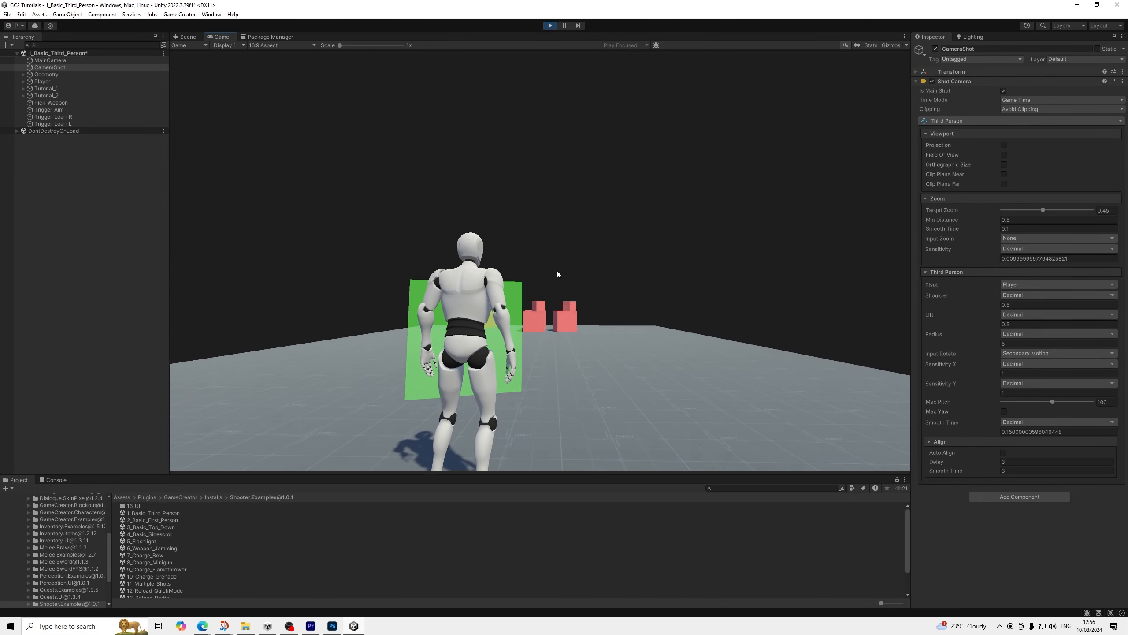
{"action": "key", "text": "w"}
{"action": "right_click", "coordinate": [557, 270]}
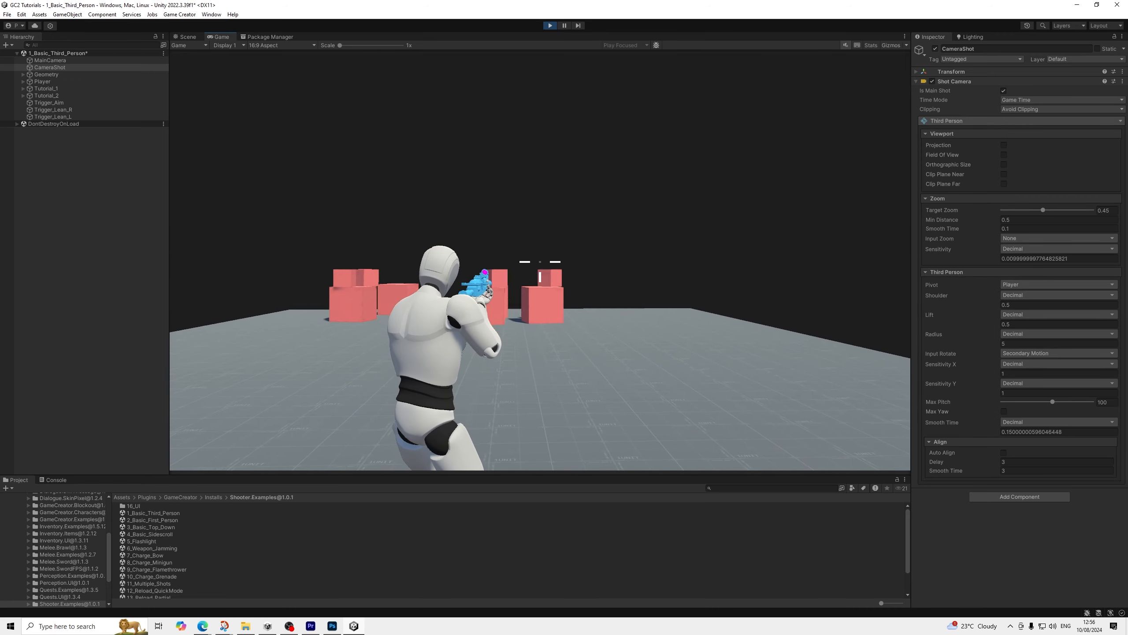
{"action": "right_click", "coordinate": [540, 262]}
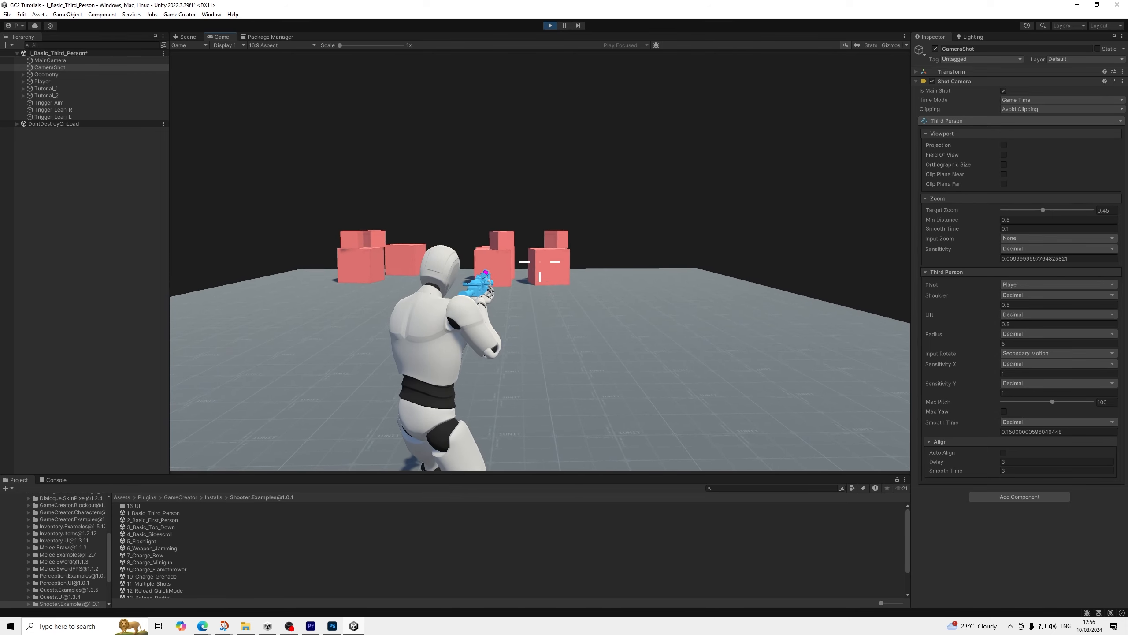
{"action": "key", "text": "r"}
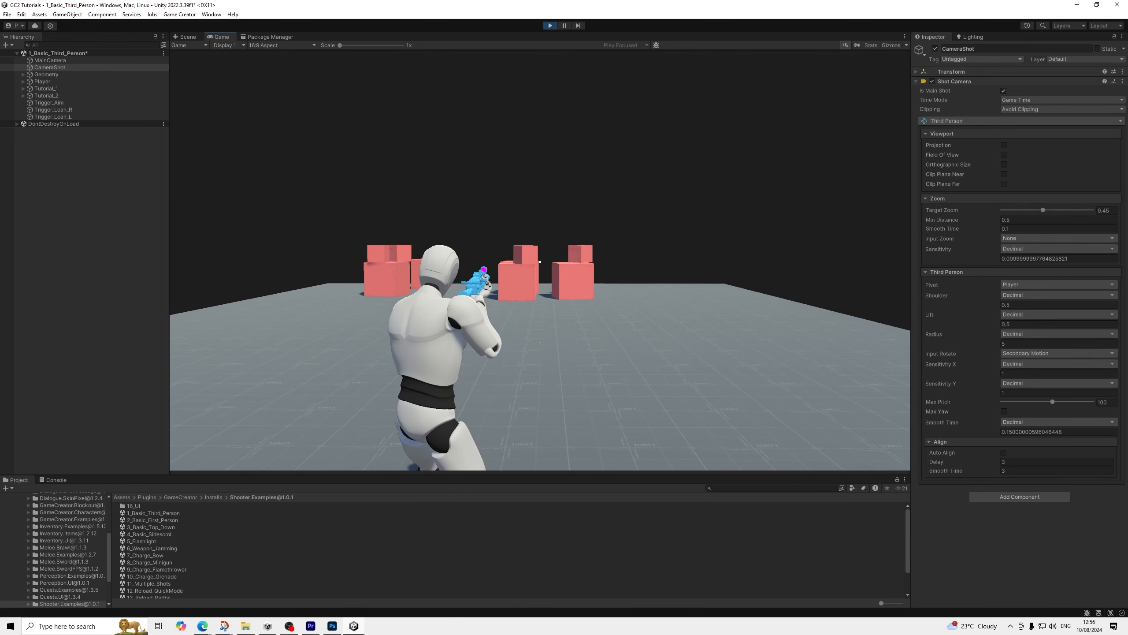
{"action": "left_click", "coordinate": [540, 262]}
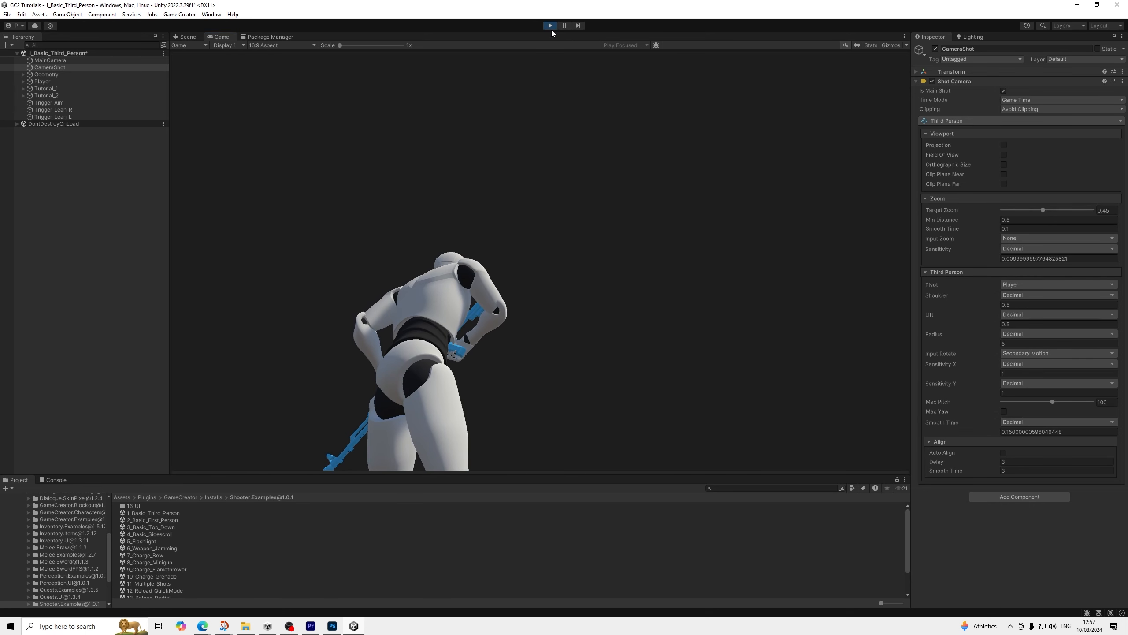
{"action": "left_click", "coordinate": [550, 25]}
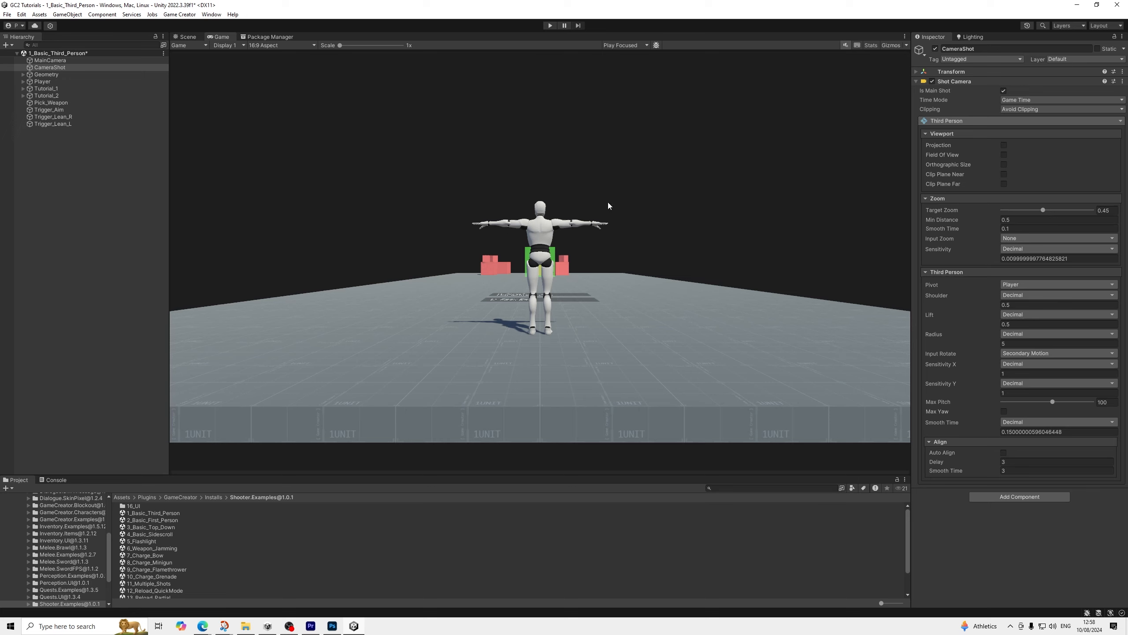
Duplicate the CameraShot object and rename the copy "CameraShot R"
{"action": "left_click", "coordinate": [72, 68]}
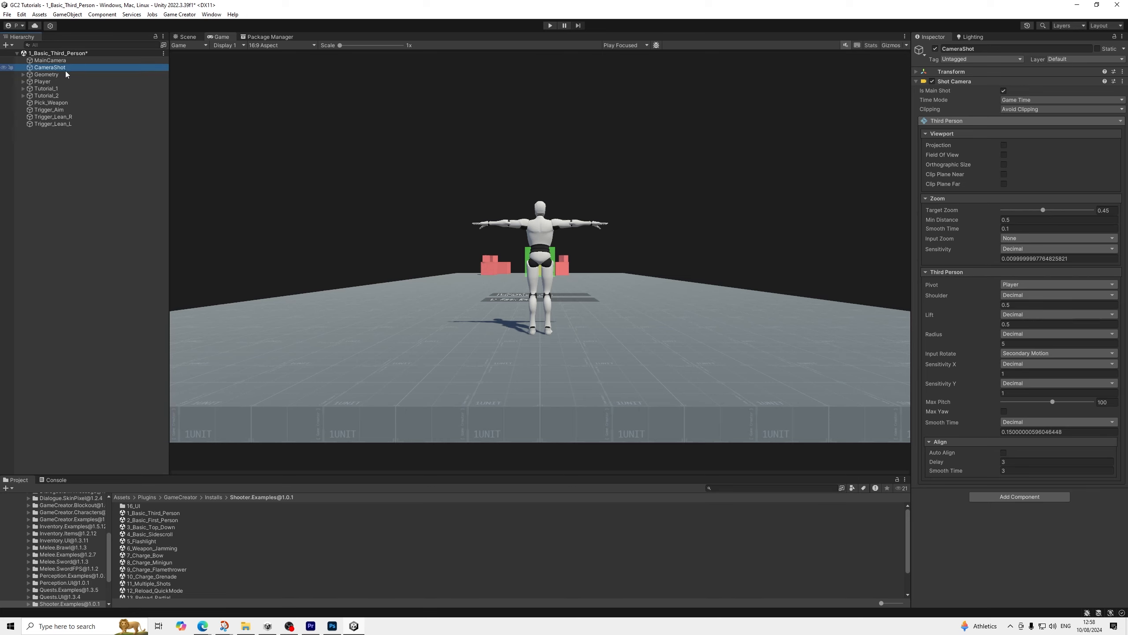
{"action": "key", "text": "ctrl+d"}
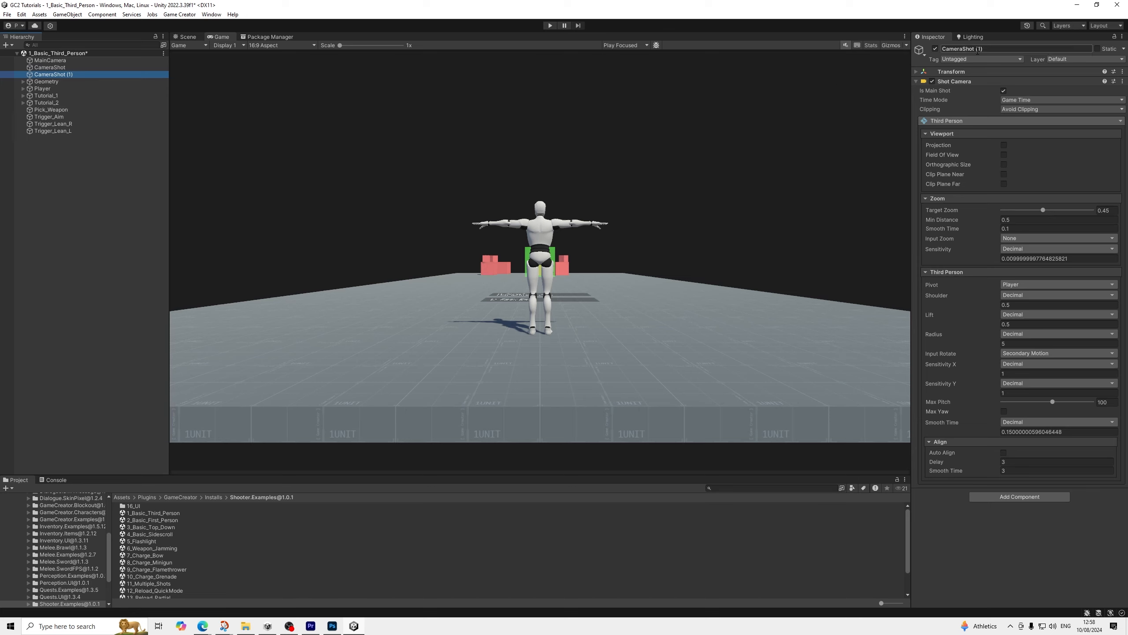
{"action": "left_click", "coordinate": [999, 48]}
{"action": "key", "text": "BackSpace"}
{"action": "key", "text": "BackSpace"}
{"action": "key", "text": "BackSpace"}
{"action": "type", "text": "R"}
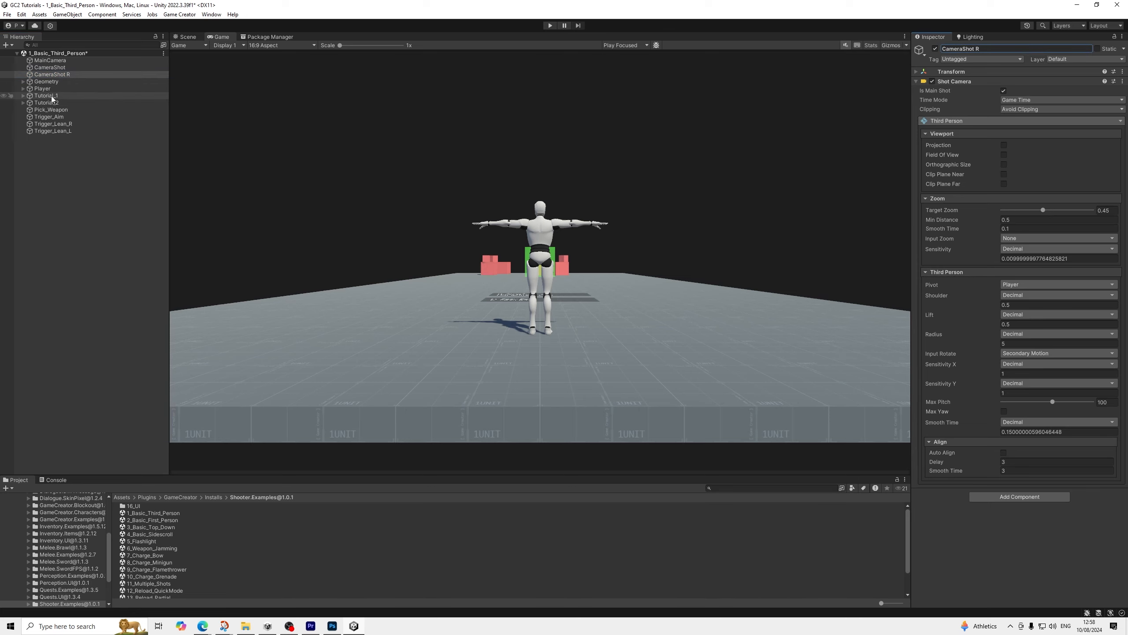
Create a Game Creator Trigger at the root of the scene and name it "Trigger_Switch"
{"action": "left_click", "coordinate": [65, 159]}
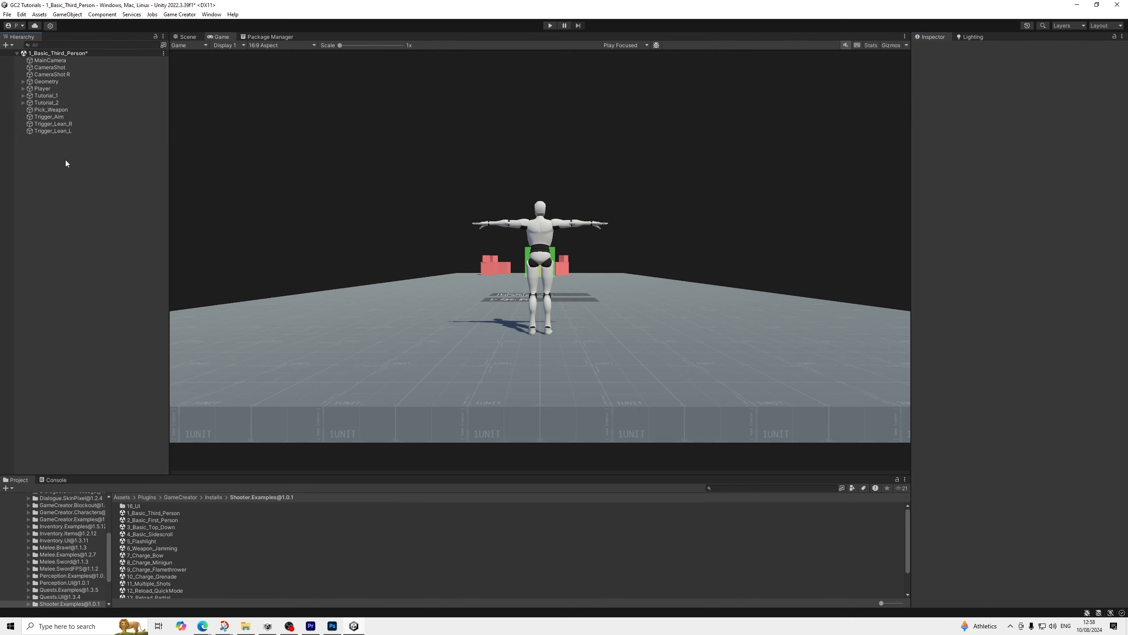
{"action": "right_click", "coordinate": [65, 160]}
{"action": "mouse_move", "coordinate": [158, 385]}
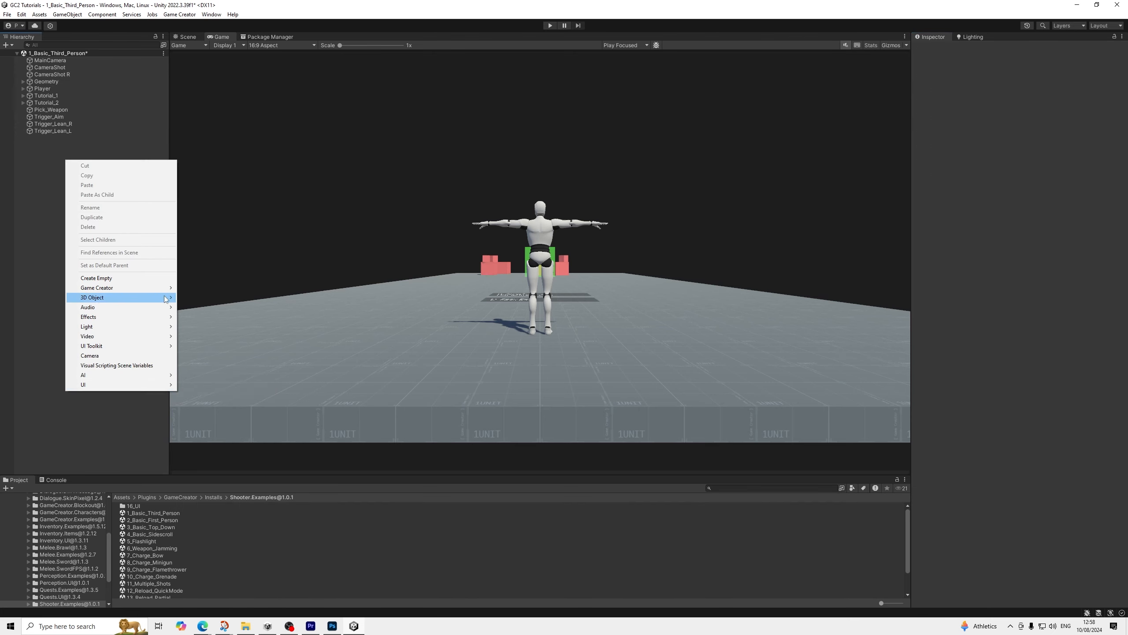
{"action": "mouse_move", "coordinate": [133, 287]}
{"action": "mouse_move", "coordinate": [222, 335]}
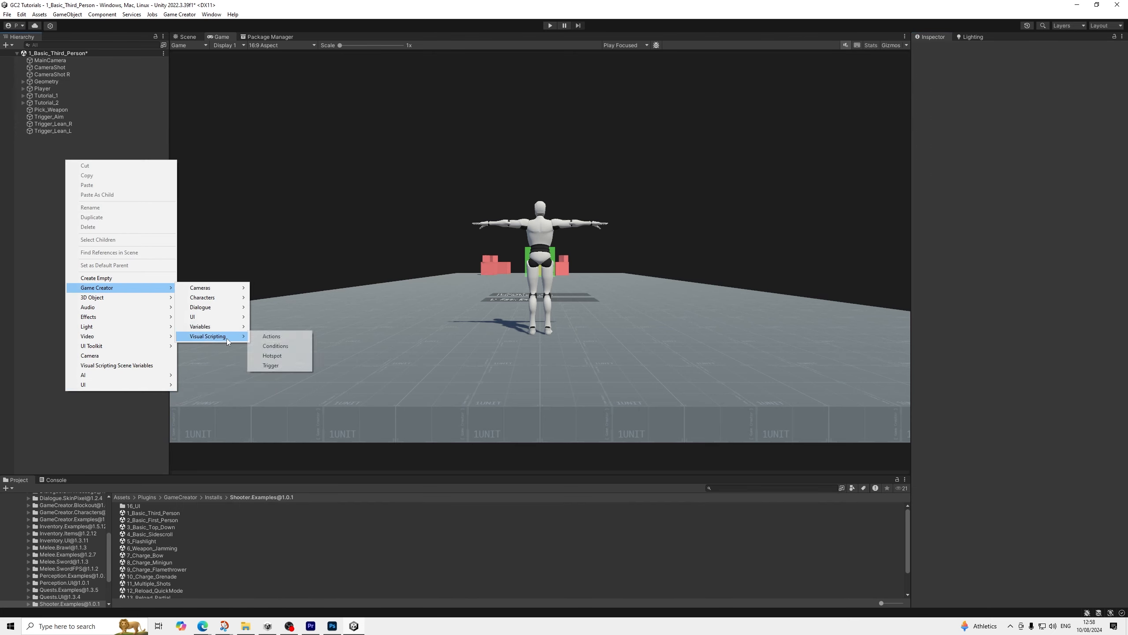
{"action": "left_click", "coordinate": [266, 365]}
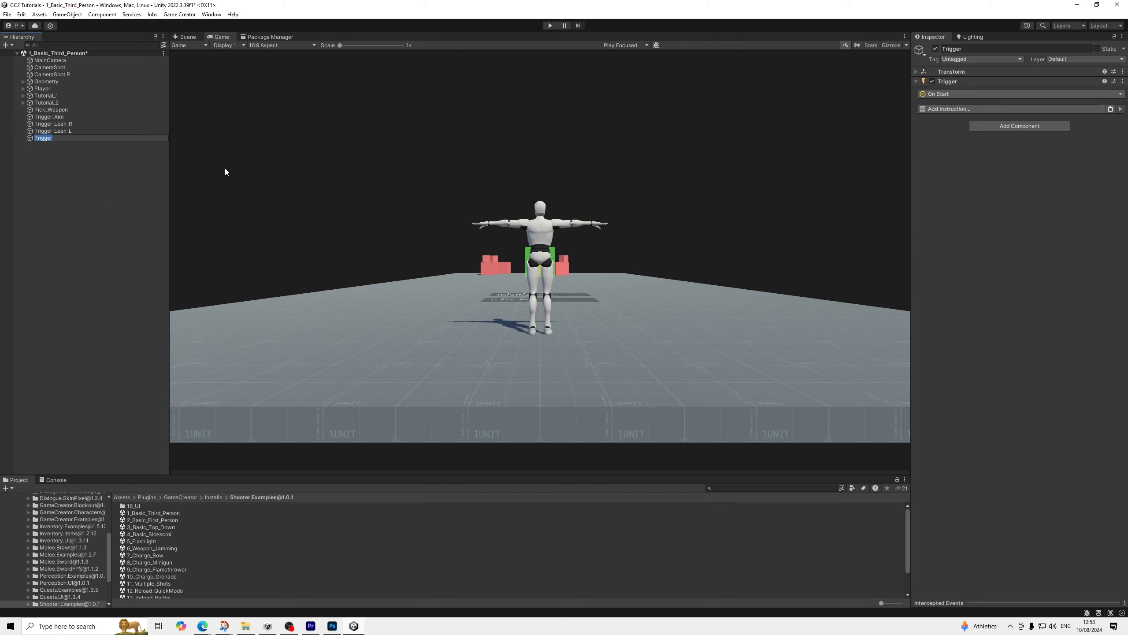
{"action": "key", "text": "Right"}
{"action": "type", "text": "_Switch"}
{"action": "key", "text": "Return"}
Set Trigger_Switch's event to On Input Button, using Keyboard Press with the Tab key
{"action": "left_click", "coordinate": [957, 95]}
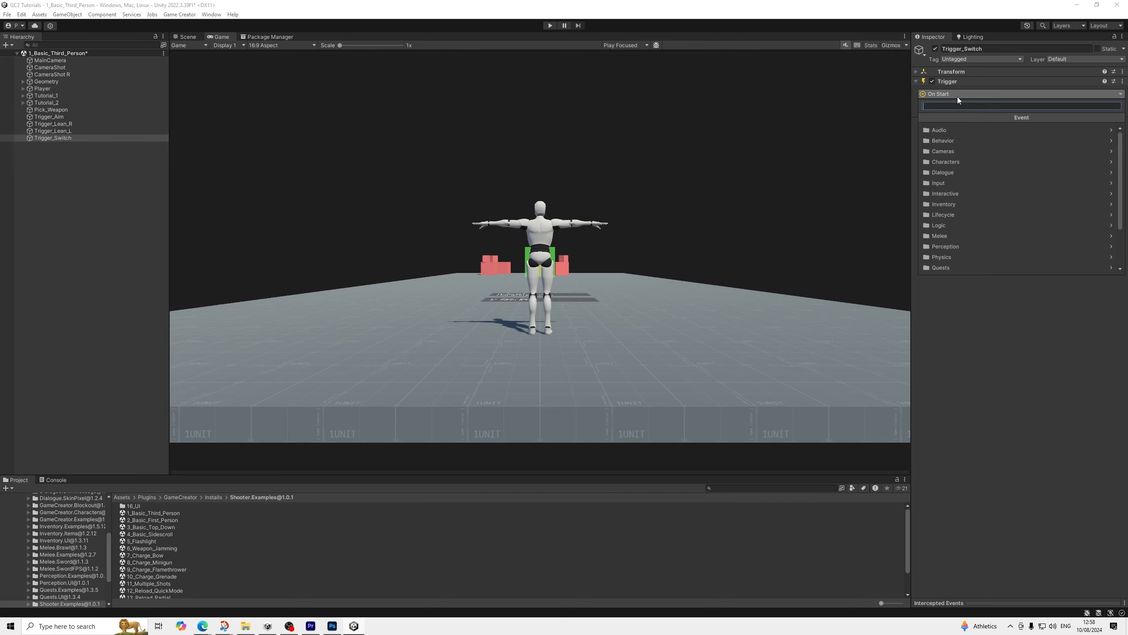
{"action": "type", "text": "input"}
{"action": "key", "text": "Return"}
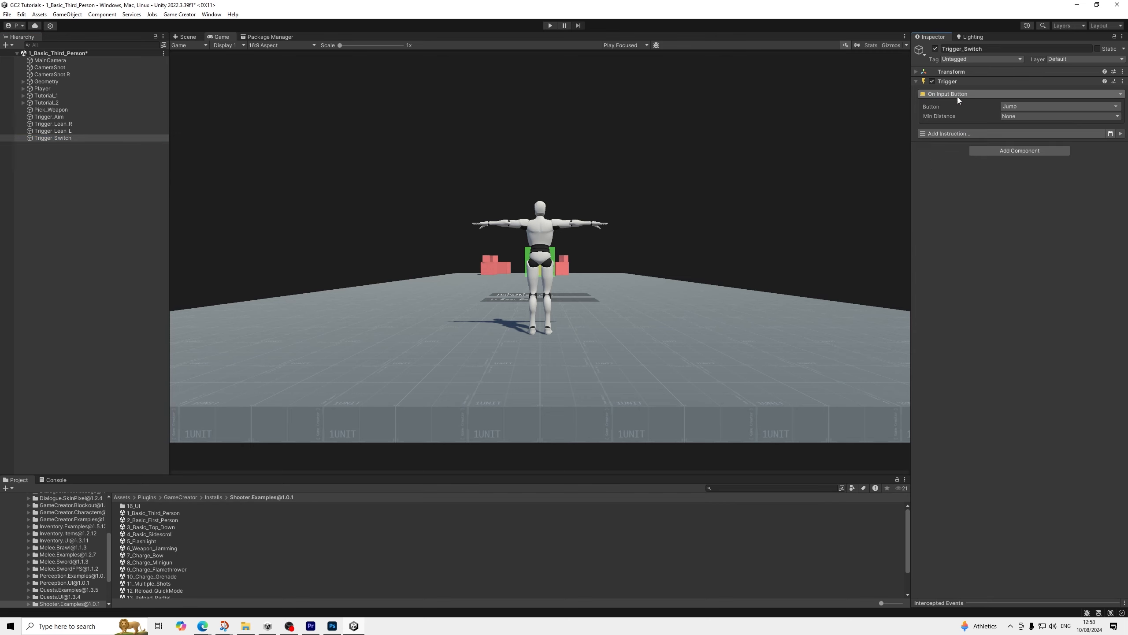
{"action": "left_click", "coordinate": [1004, 105]}
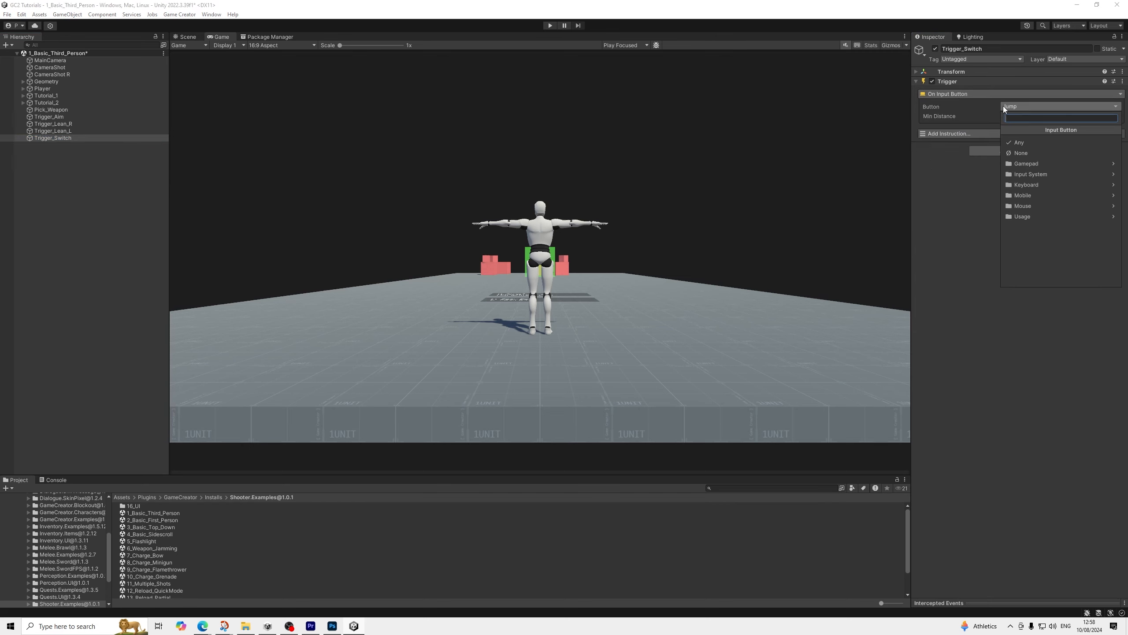
{"action": "left_click", "coordinate": [1033, 154]}
{"action": "left_click", "coordinate": [1038, 143]}
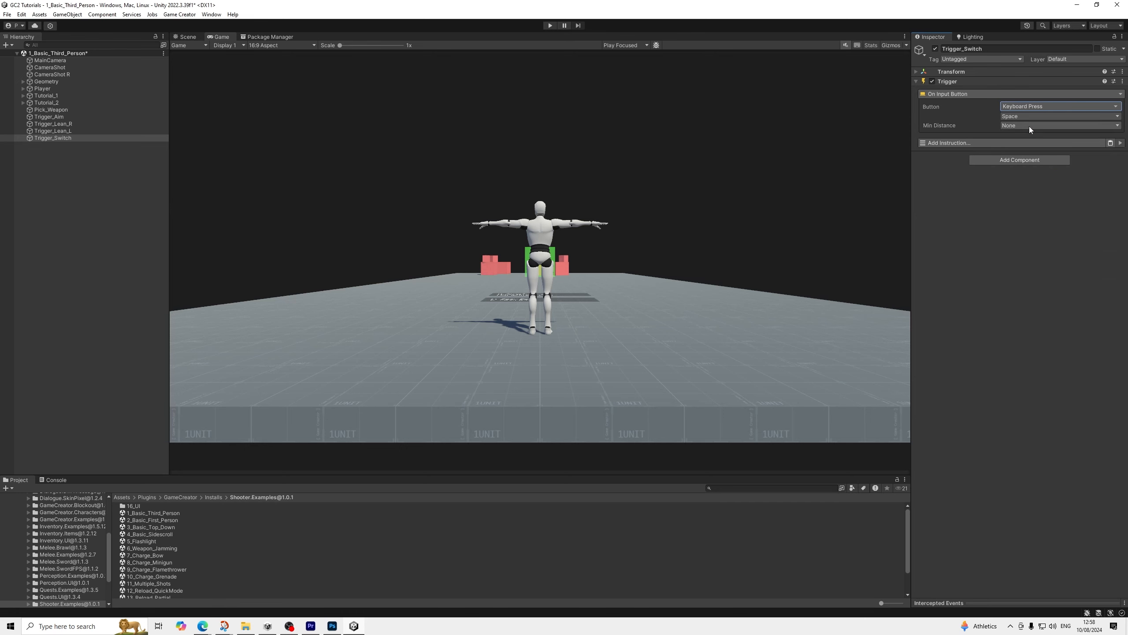
{"action": "left_click", "coordinate": [1029, 118]}
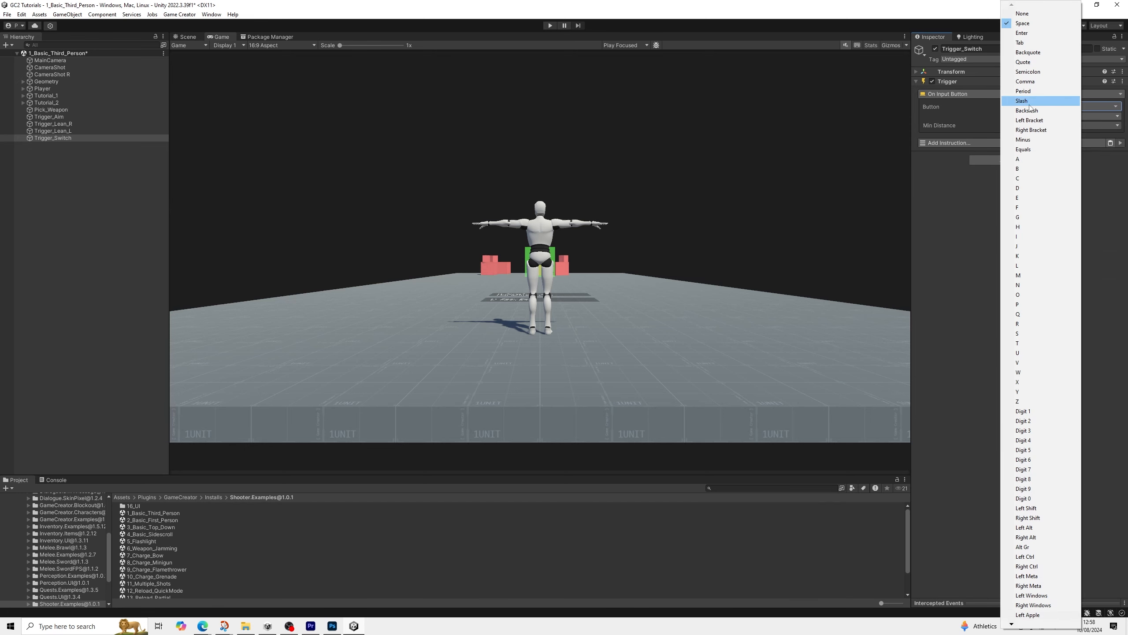
{"action": "left_click", "coordinate": [1019, 43]}
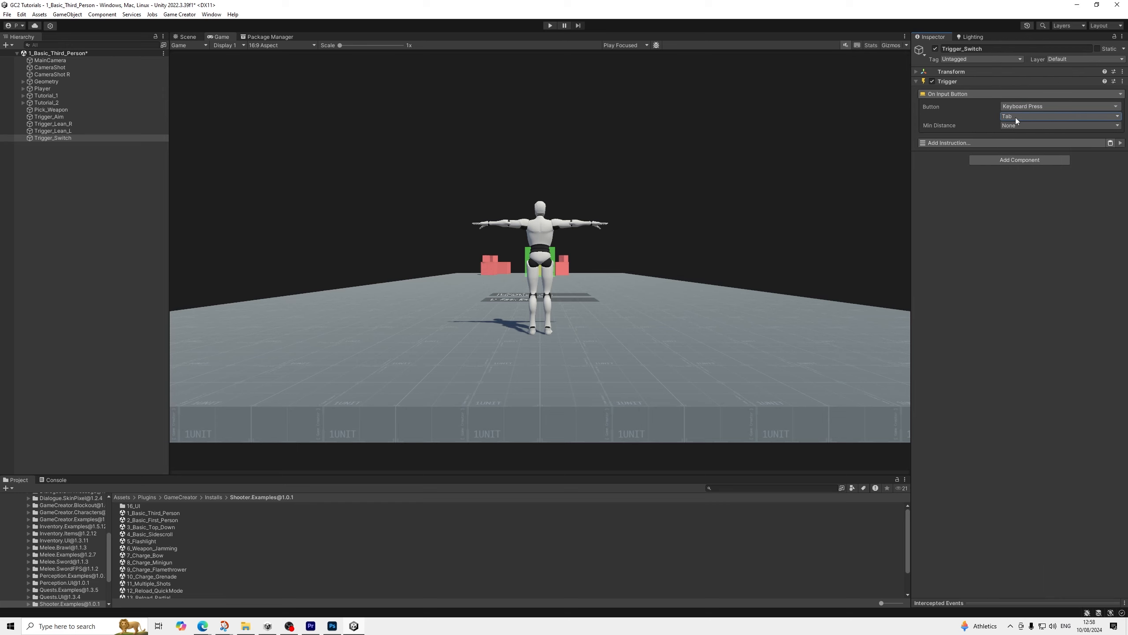
Add a Run Conditions instruction to Trigger_Switch
{"action": "left_click", "coordinate": [964, 145]}
{"action": "type", "text": "run"}
{"action": "key", "text": "Down"}
{"action": "key", "text": "Down"}
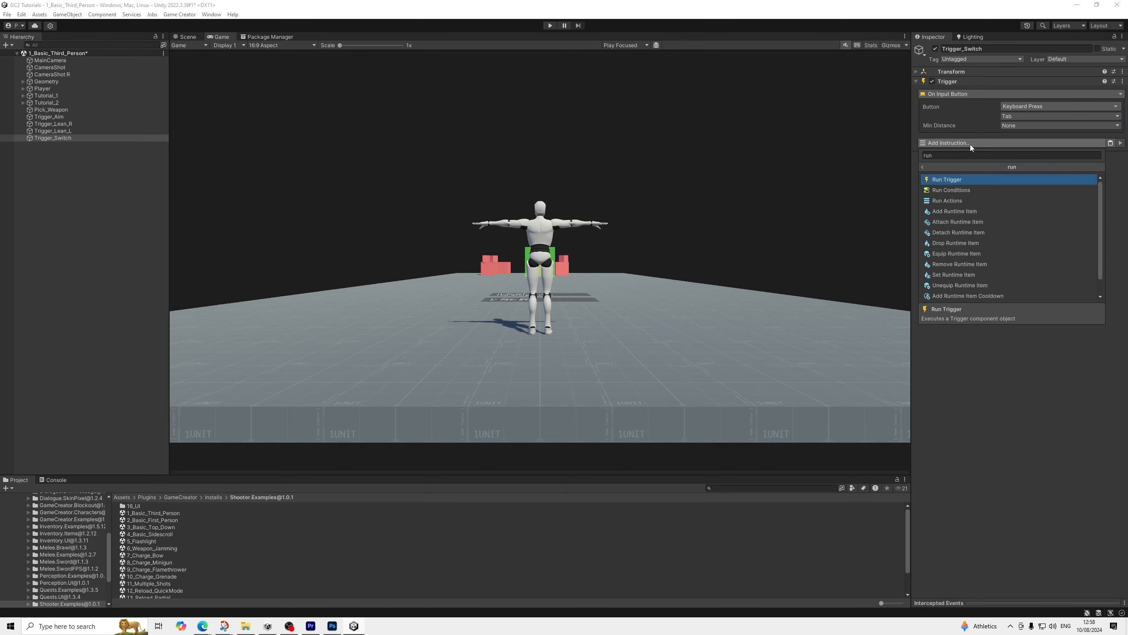
{"action": "key", "text": "Return"}
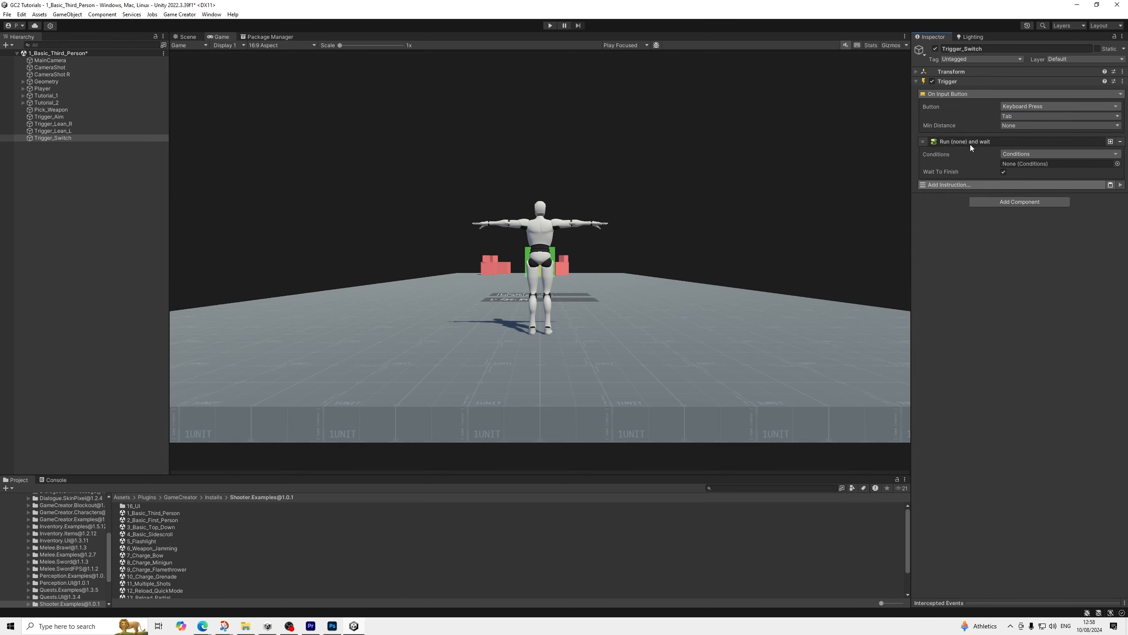
Create a Conditions object as a child of Trigger_Switch and assign it to the trigger's Run Conditions instruction
{"action": "right_click", "coordinate": [49, 138]}
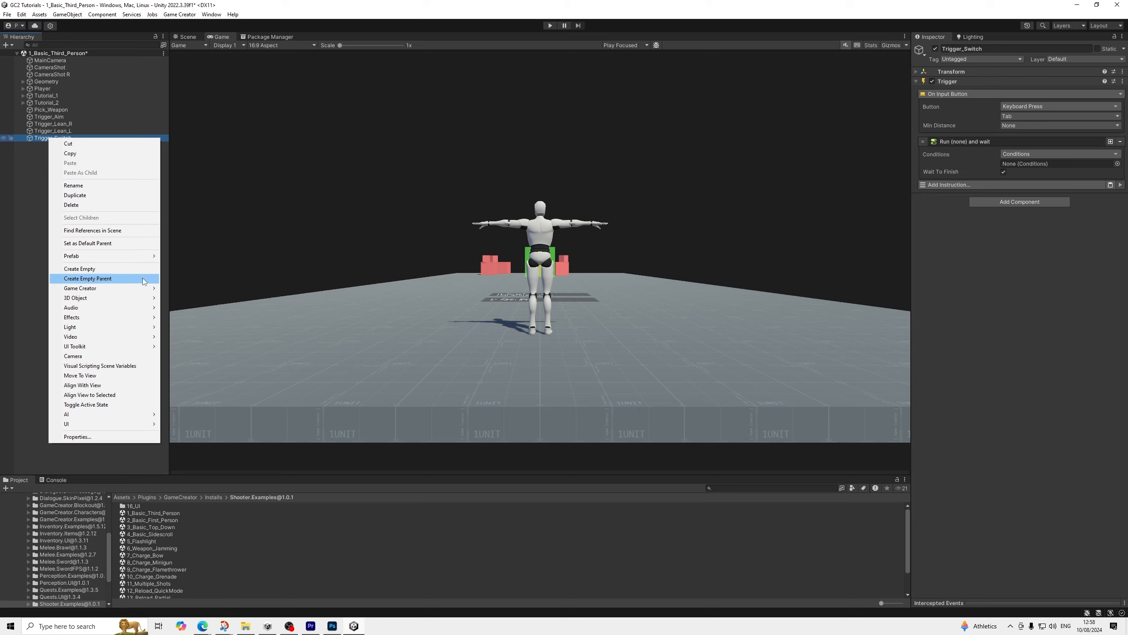
{"action": "mouse_move", "coordinate": [133, 288]}
{"action": "mouse_move", "coordinate": [221, 339]}
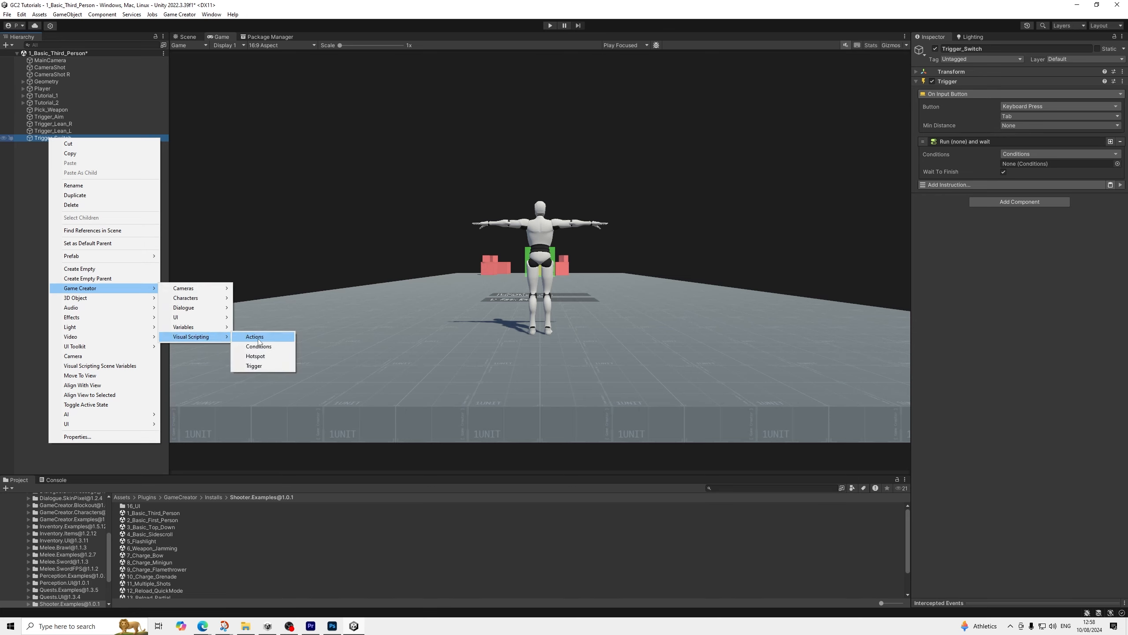
{"action": "left_click", "coordinate": [260, 346]}
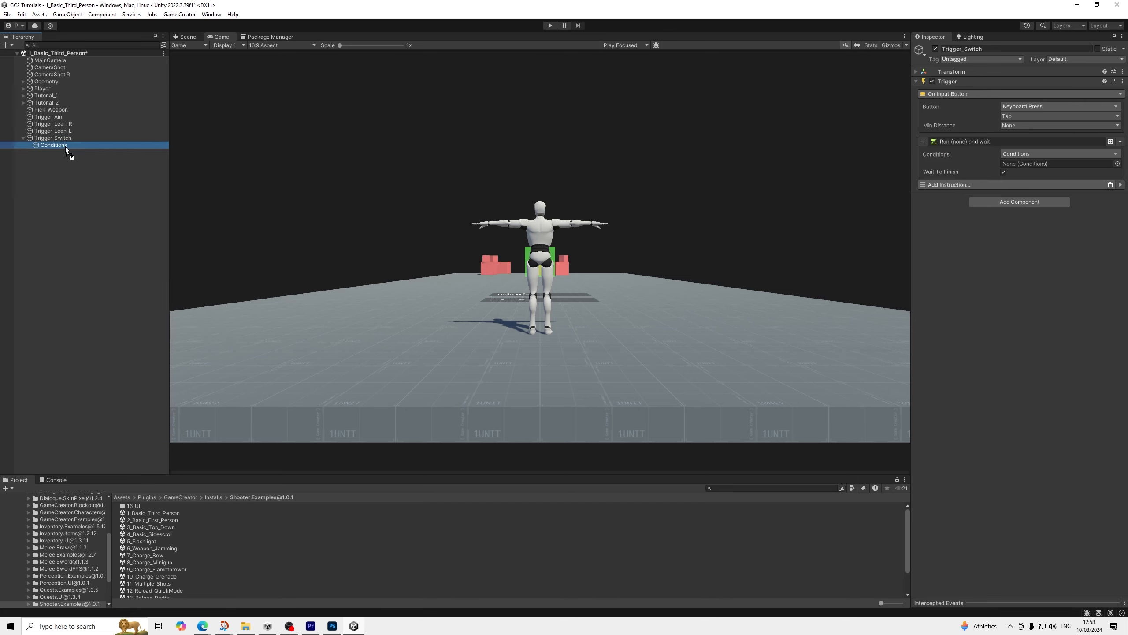
{"action": "left_click_drag", "start_coordinate": [66, 146], "coordinate": [1057, 163]}
Add a branch to the Conditions object with an Is Shot Active condition that checks CameraShot
{"action": "left_click", "coordinate": [88, 149]}
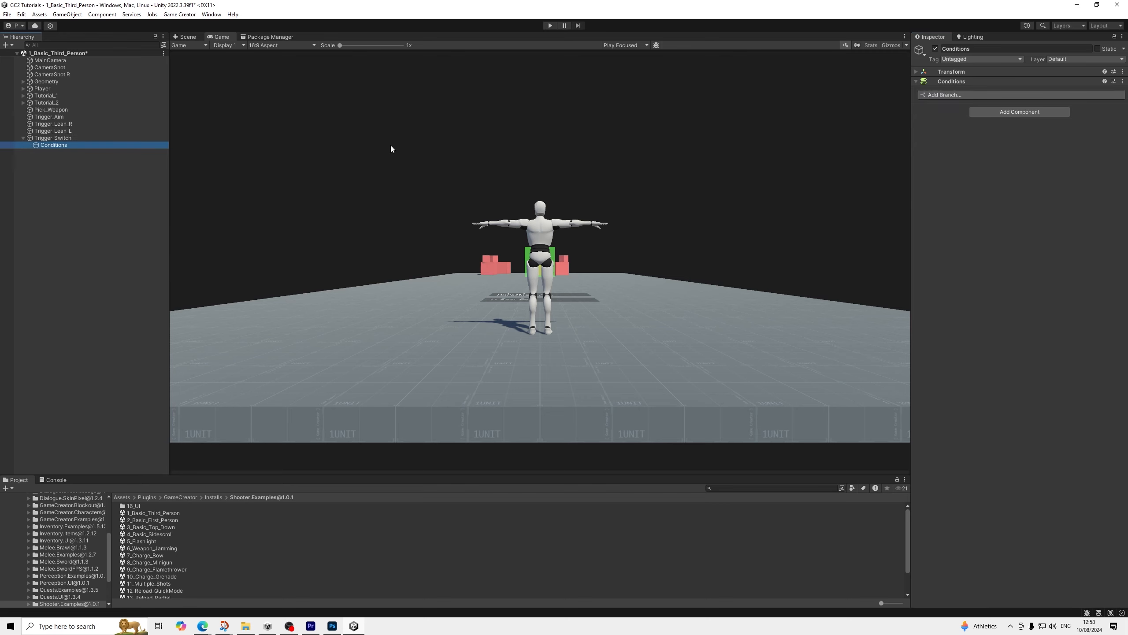
{"action": "left_click", "coordinate": [966, 93]}
{"action": "left_click", "coordinate": [965, 118]}
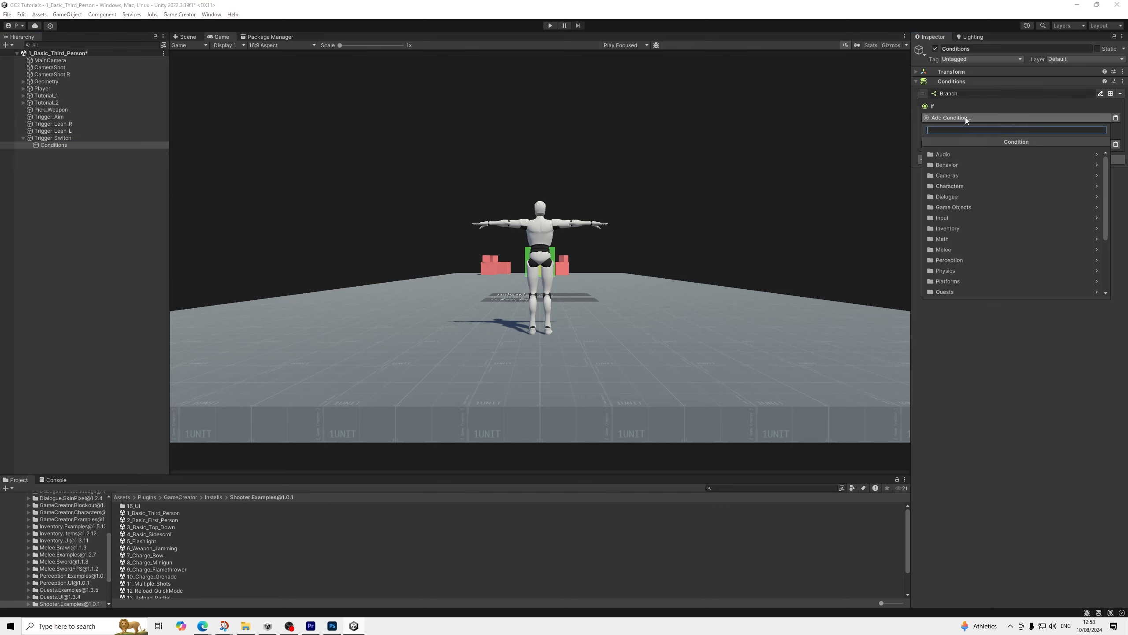
{"action": "type", "text": "shot"}
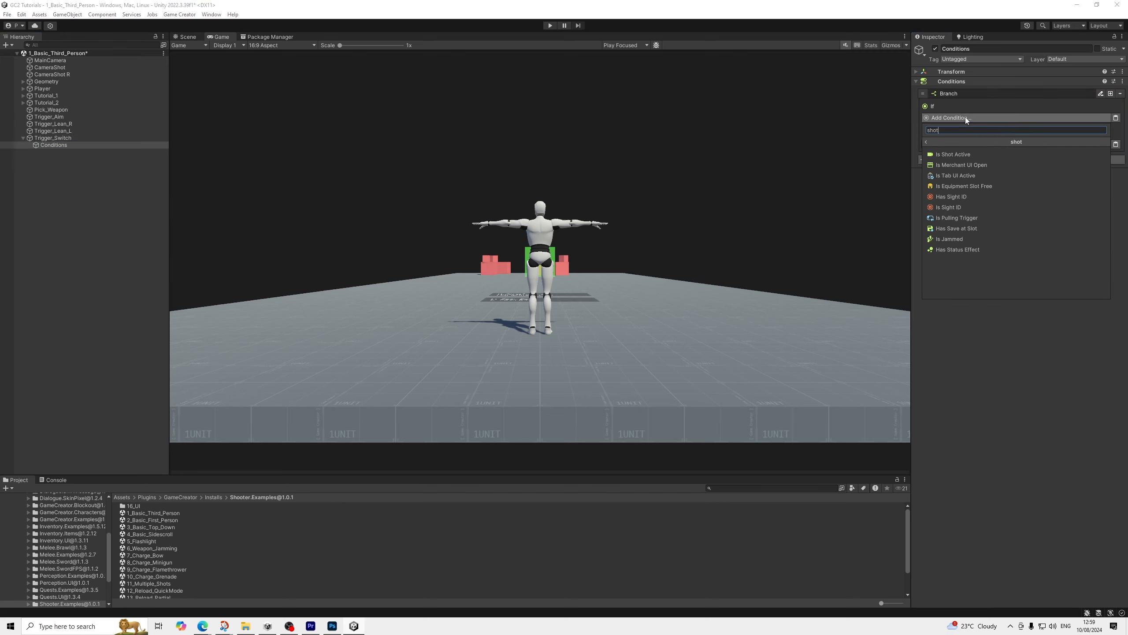
{"action": "key", "text": "Down"}
{"action": "key", "text": "Return"}
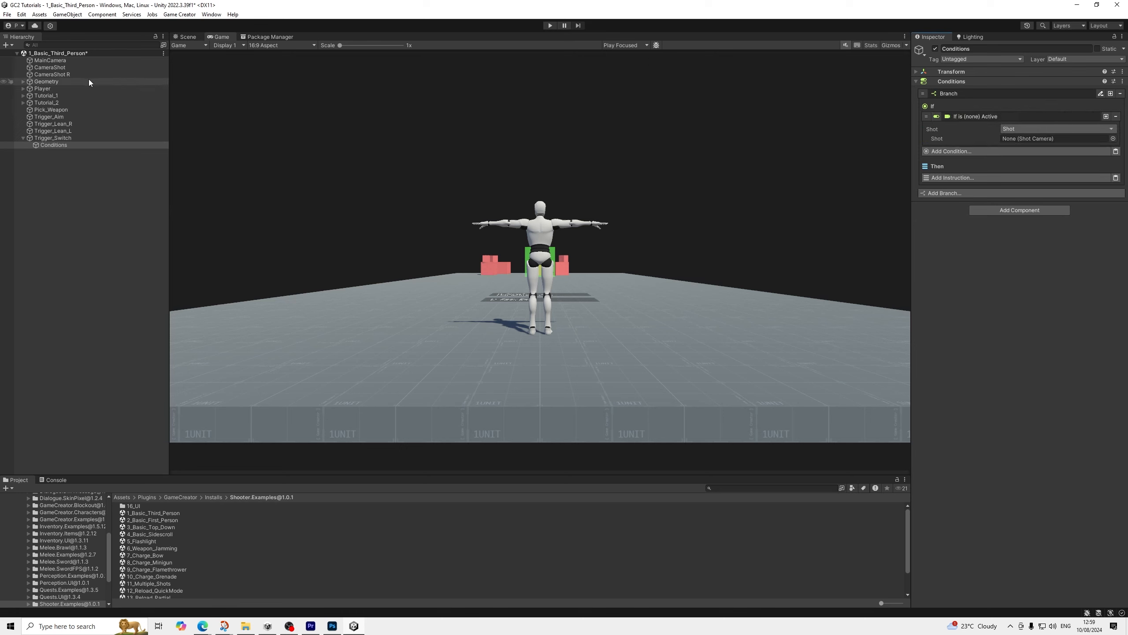
{"action": "left_click_drag", "start_coordinate": [59, 67], "coordinate": [1027, 141]}
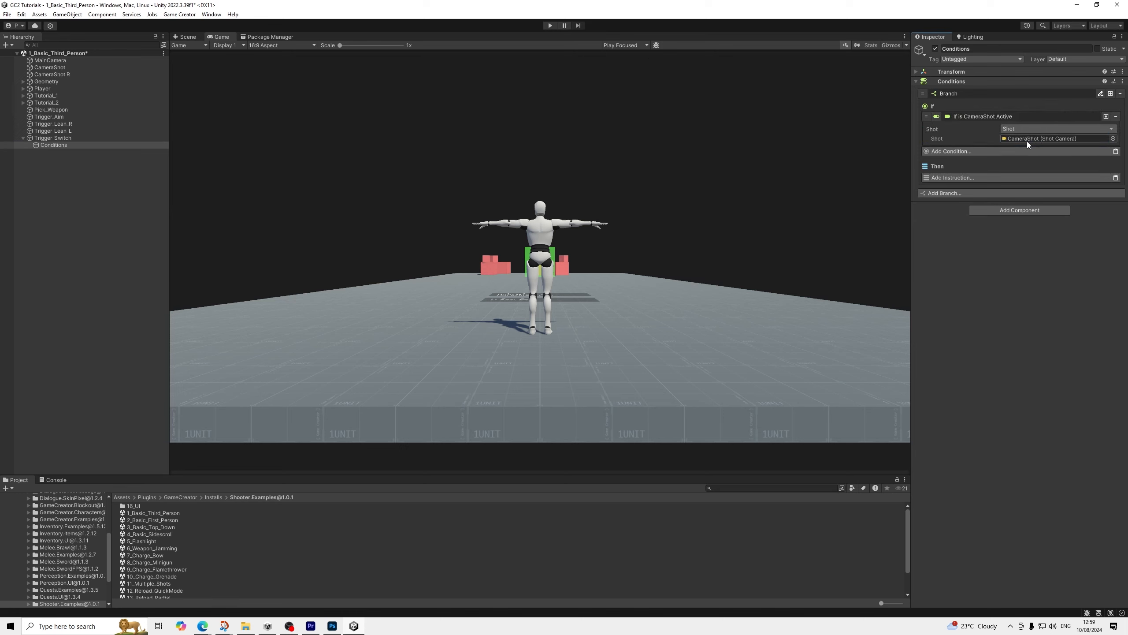
Add a Change to Shot instruction to the branch and set its shot to CameraShot R
{"action": "left_click", "coordinate": [987, 178]}
{"action": "type", "text": "shot"}
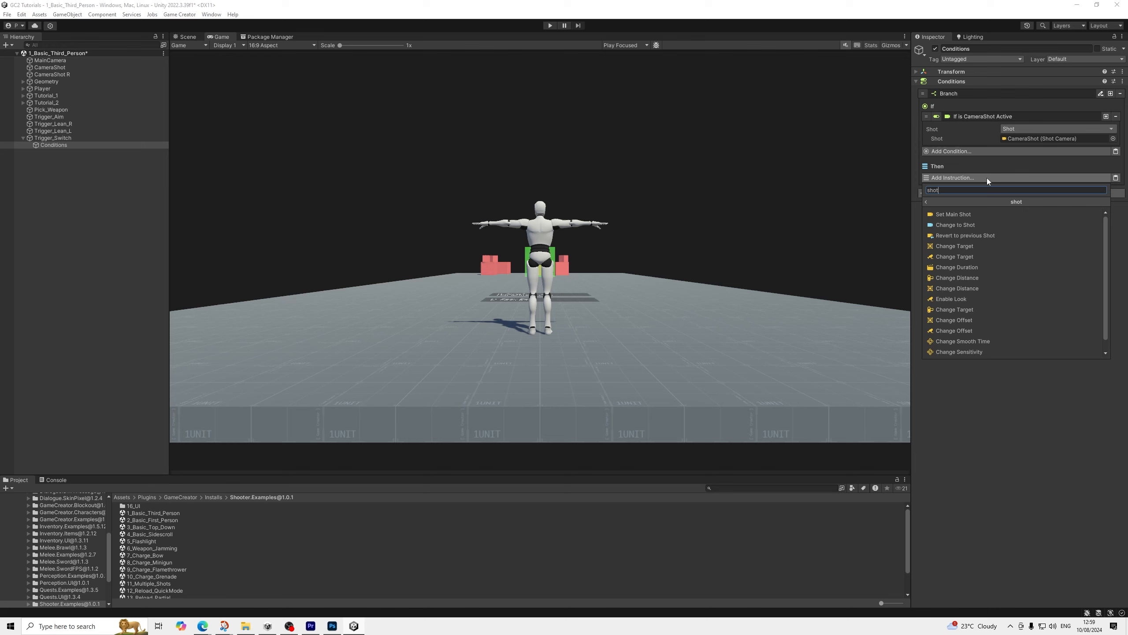
{"action": "key", "text": "Down"}
{"action": "key", "text": "Return"}
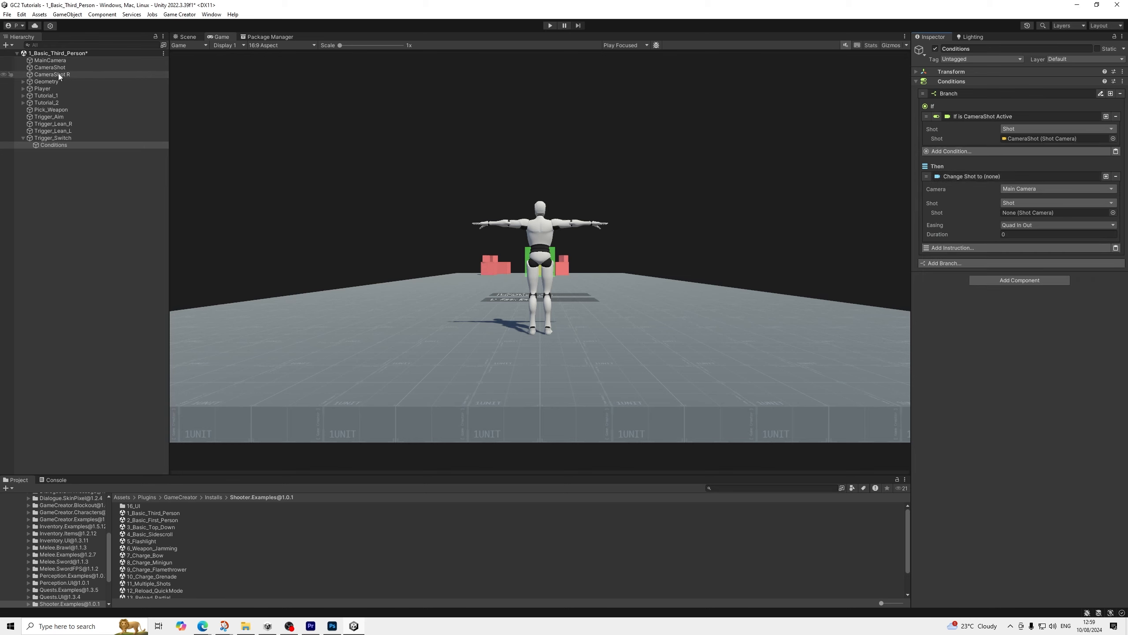
{"action": "left_click_drag", "start_coordinate": [58, 73], "coordinate": [1015, 214]}
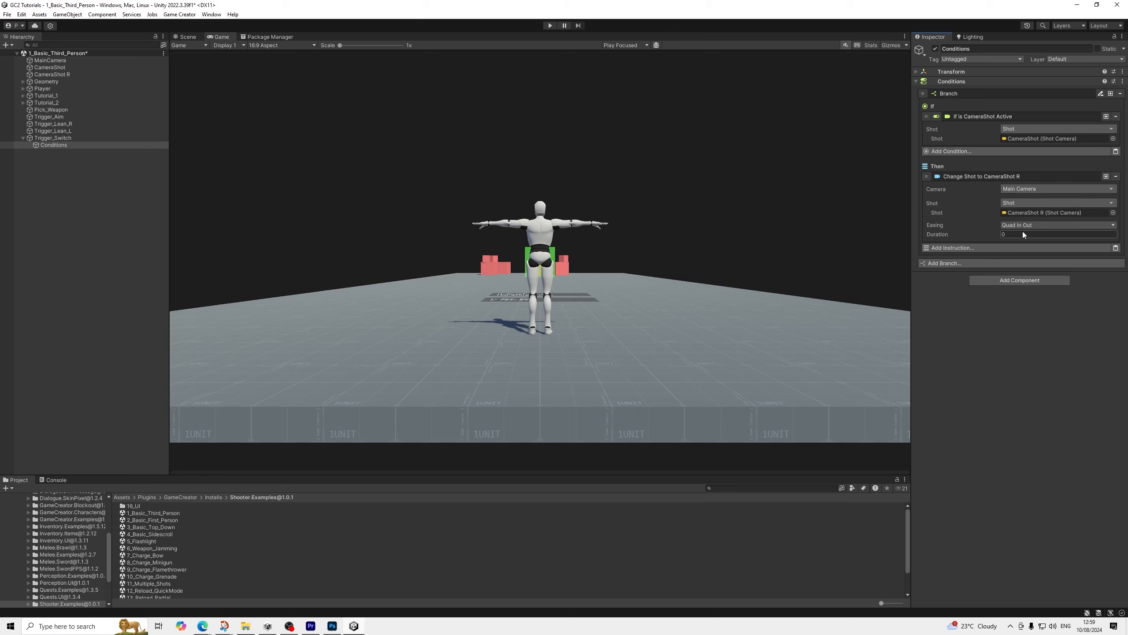
Set the shot change's easing to Linear and its duration to 0.2
{"action": "left_click", "coordinate": [1035, 225]}
{"action": "left_click", "coordinate": [1030, 221]}
{"action": "left_click", "coordinate": [1016, 236]}
{"action": "type", "text": "0.2"}
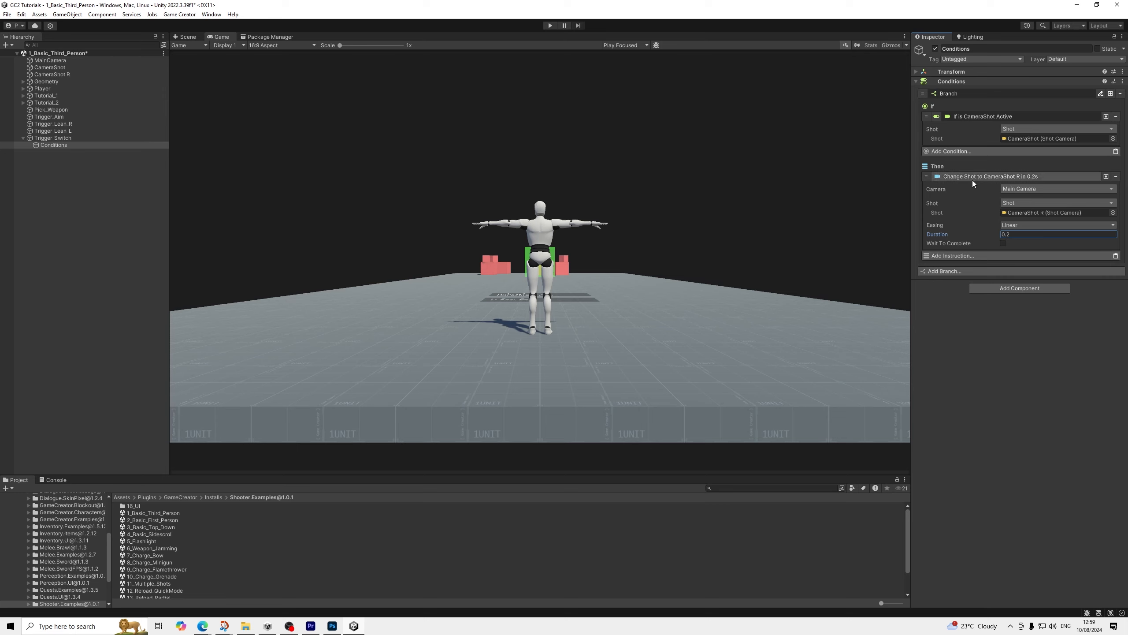
Collapse the branch's condition and instruction, and duplicate the whole branch
{"action": "left_click", "coordinate": [957, 175]}
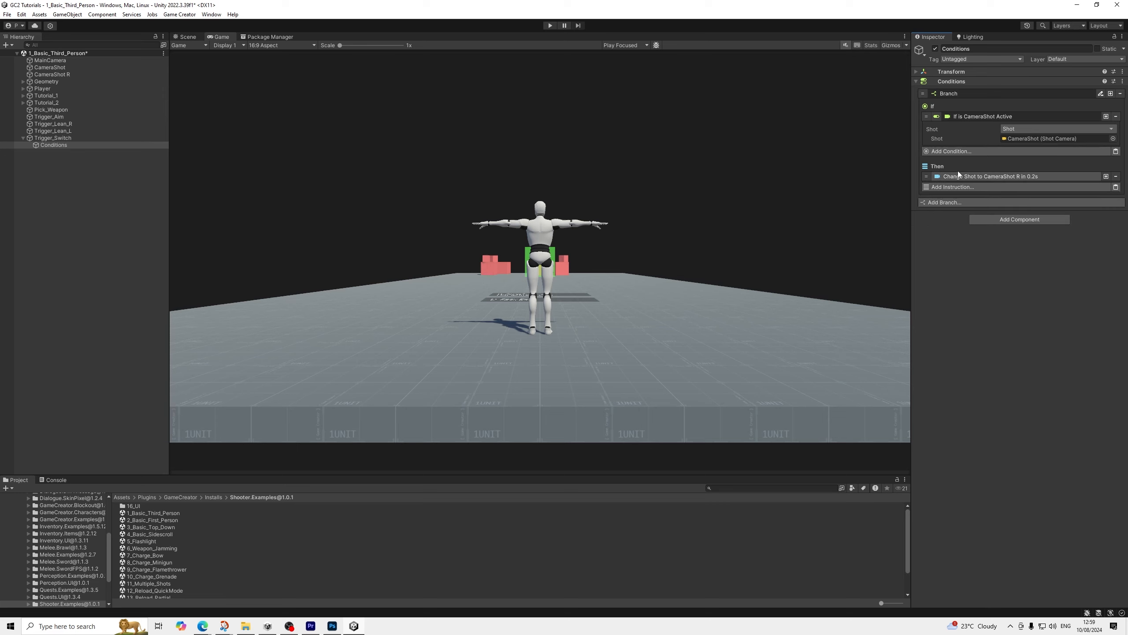
{"action": "left_click", "coordinate": [975, 116]}
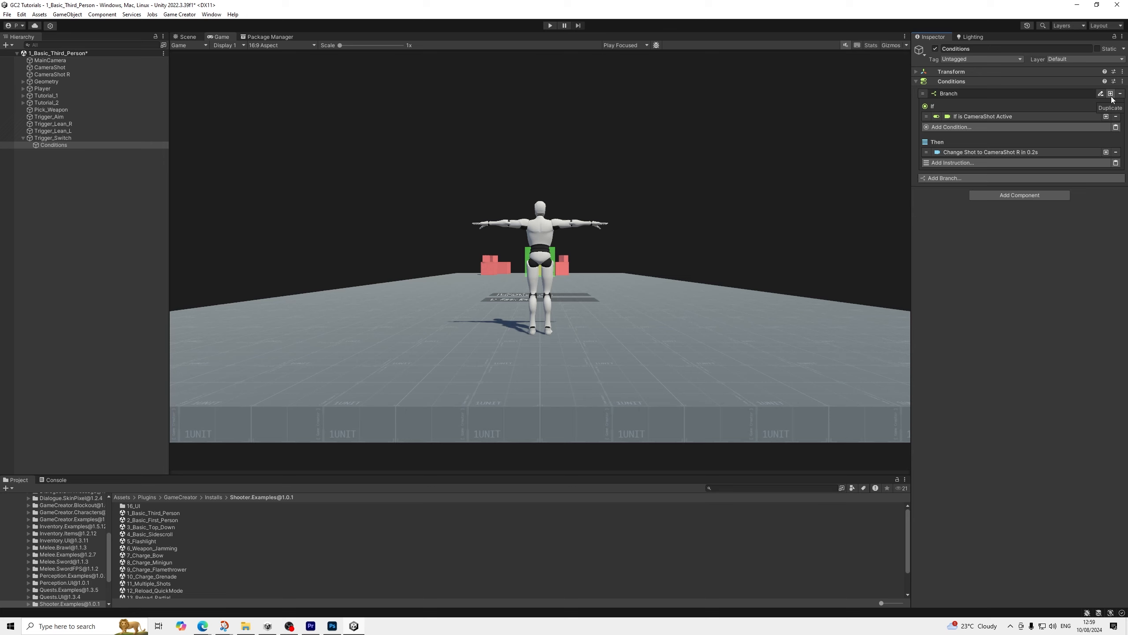
{"action": "left_click", "coordinate": [1111, 94]}
{"action": "left_click", "coordinate": [968, 178]}
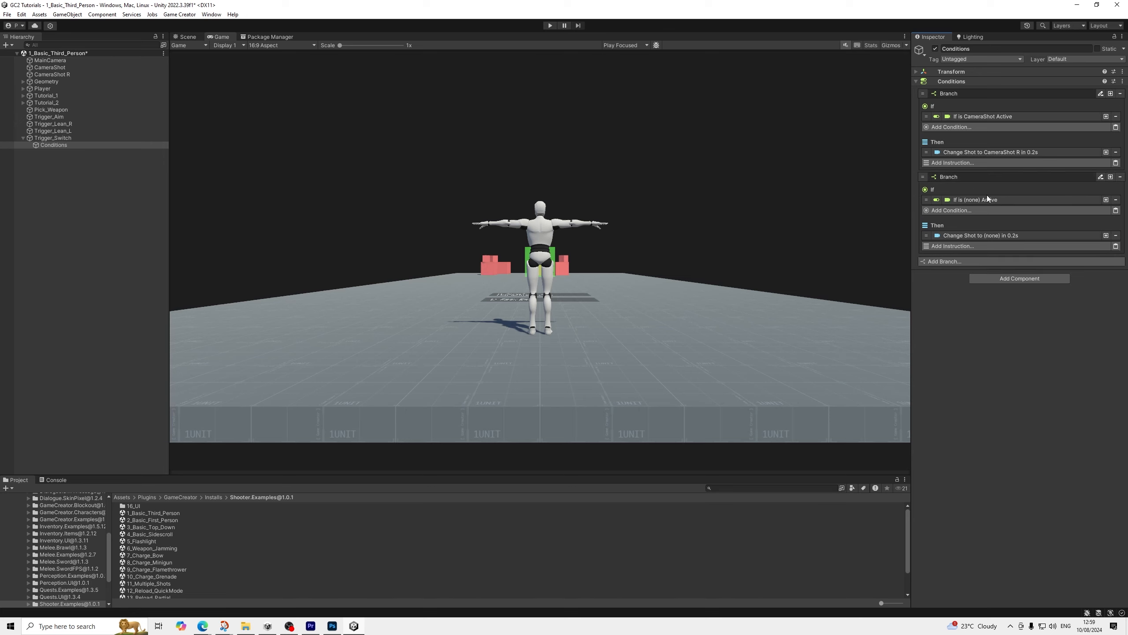
Make the duplicated branch check whether CameraShot R is active and change the shot to CameraShot
{"action": "left_click", "coordinate": [980, 200]}
{"action": "left_click_drag", "start_coordinate": [52, 74], "coordinate": [1039, 221]}
{"action": "left_click", "coordinate": [998, 260]}
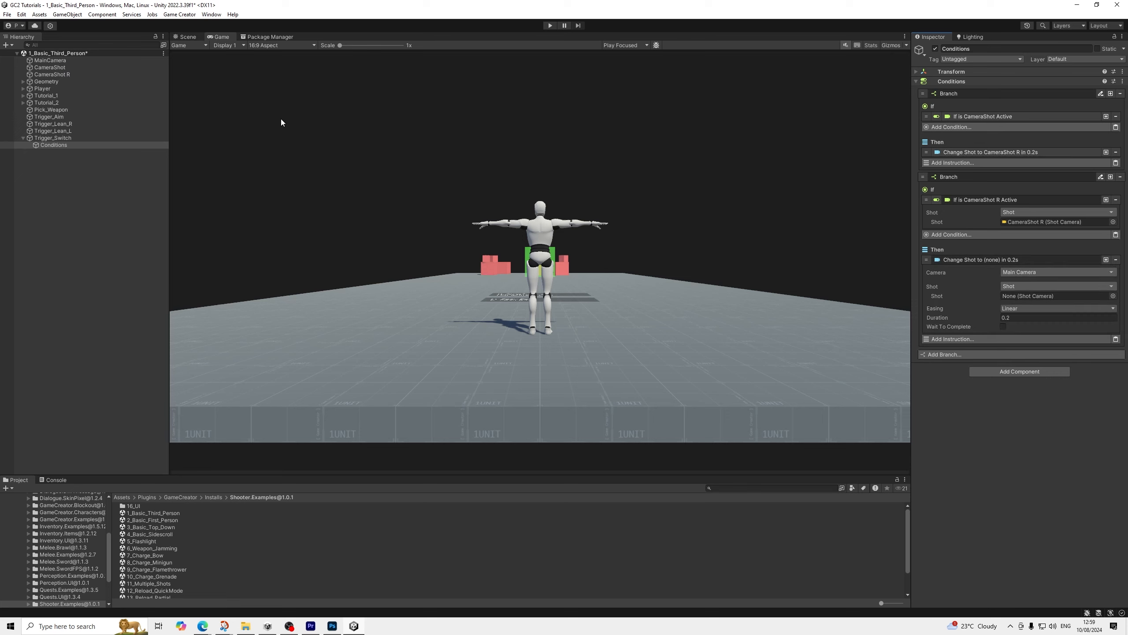
{"action": "left_click_drag", "start_coordinate": [55, 66], "coordinate": [1034, 295]}
Disable Is Main Shot on CameraShot R and set its Shoulder value to -0.5
{"action": "left_click", "coordinate": [62, 68]}
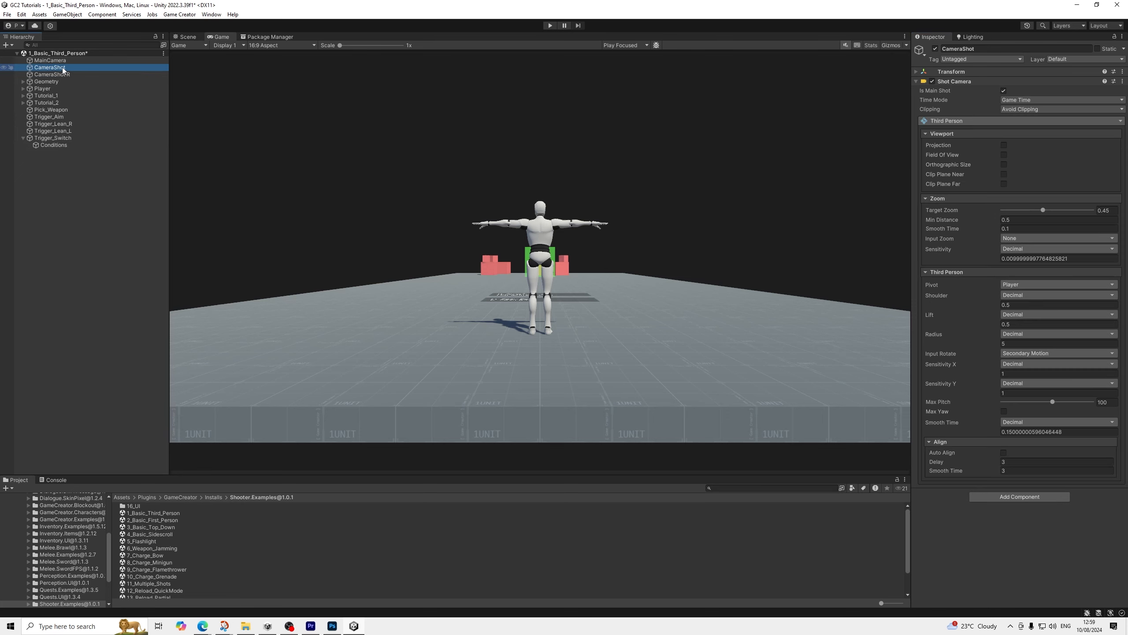
{"action": "left_click", "coordinate": [51, 74]}
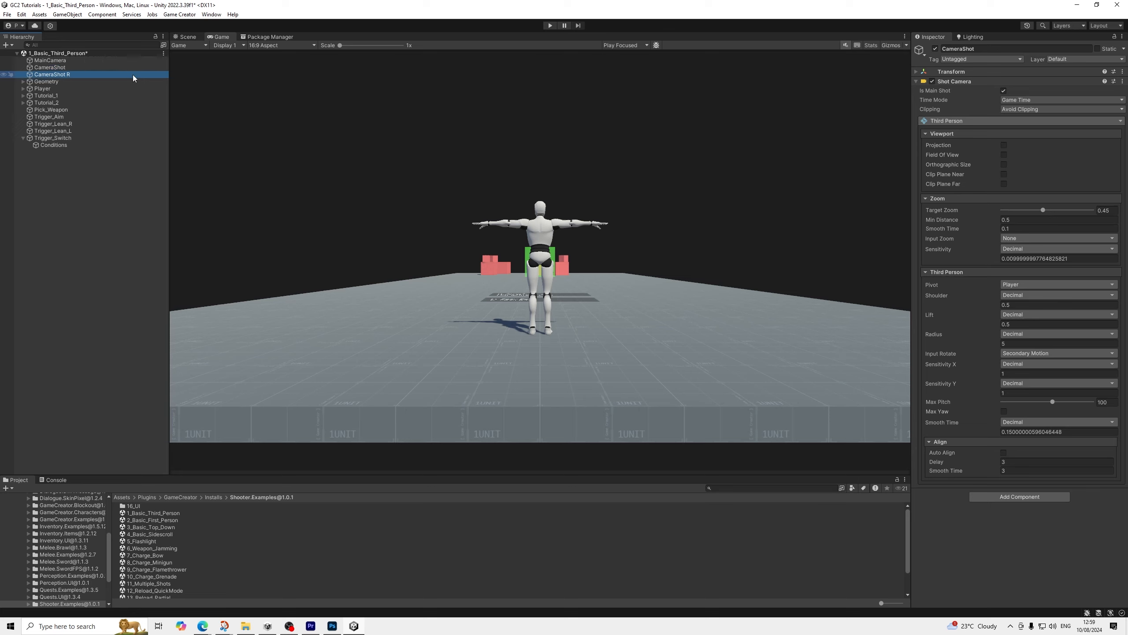
{"action": "left_click", "coordinate": [1004, 91]}
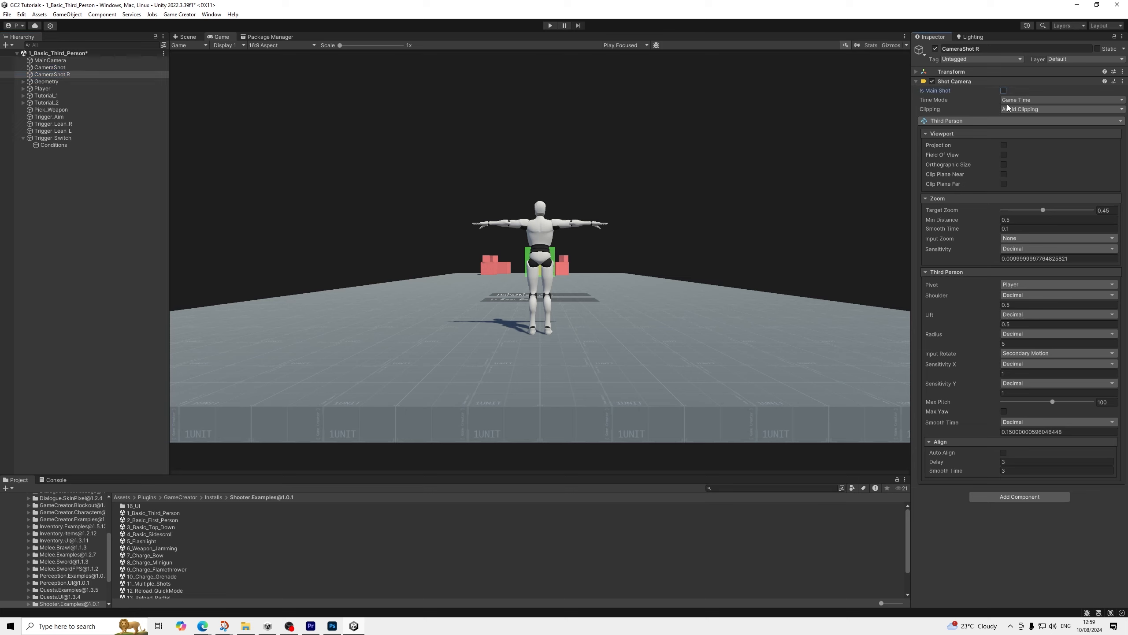
{"action": "left_click", "coordinate": [55, 67]}
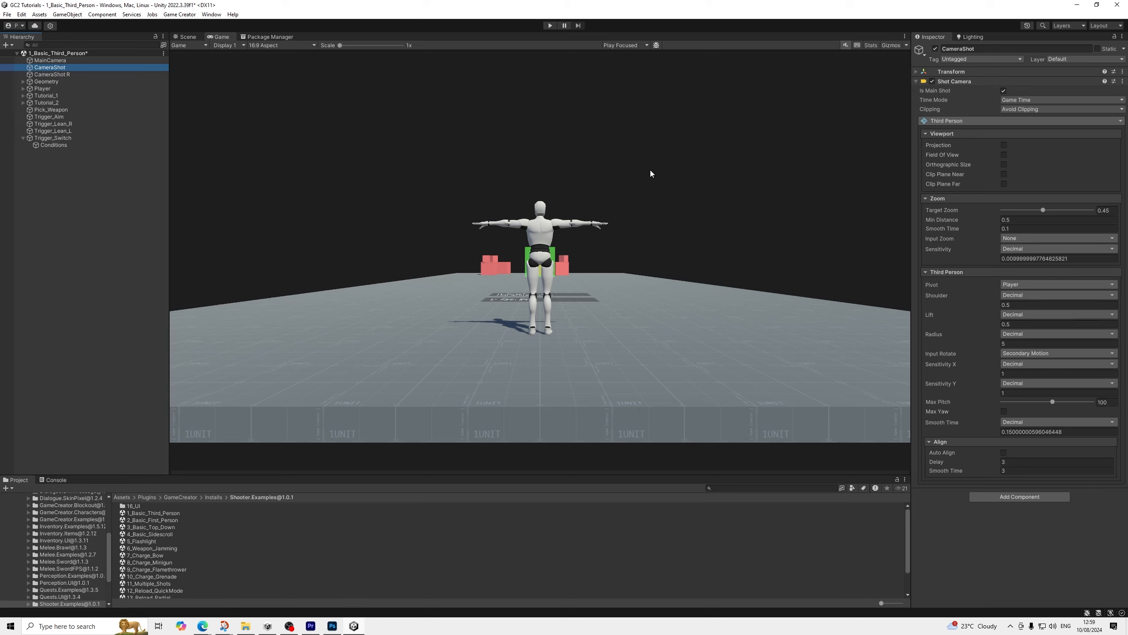
{"action": "left_click", "coordinate": [68, 74]}
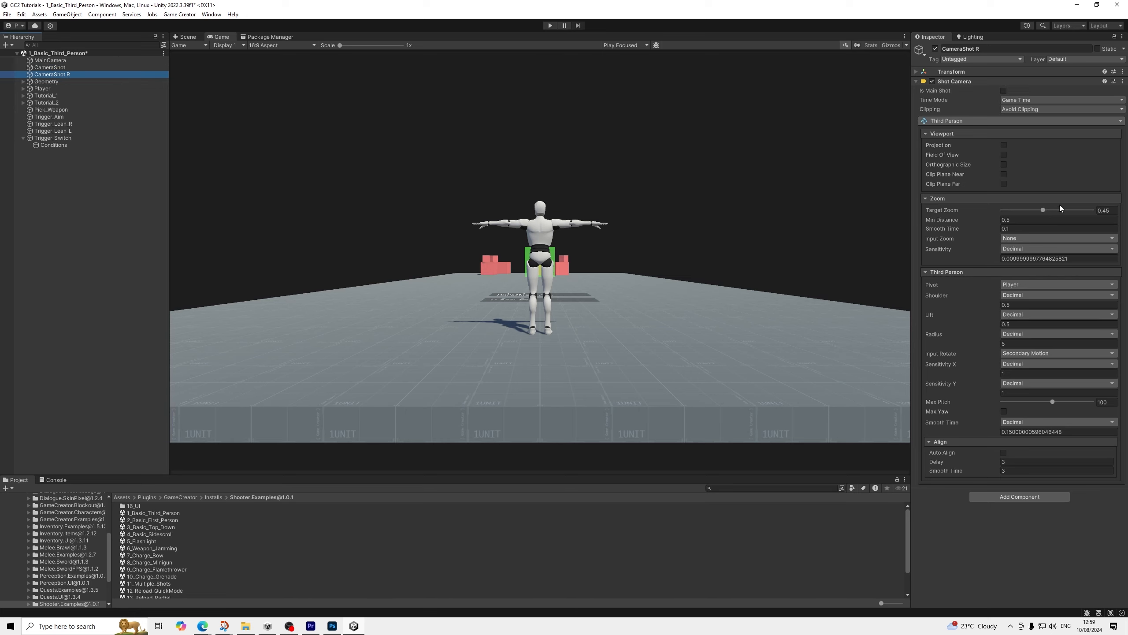
{"action": "left_click", "coordinate": [1042, 305]}
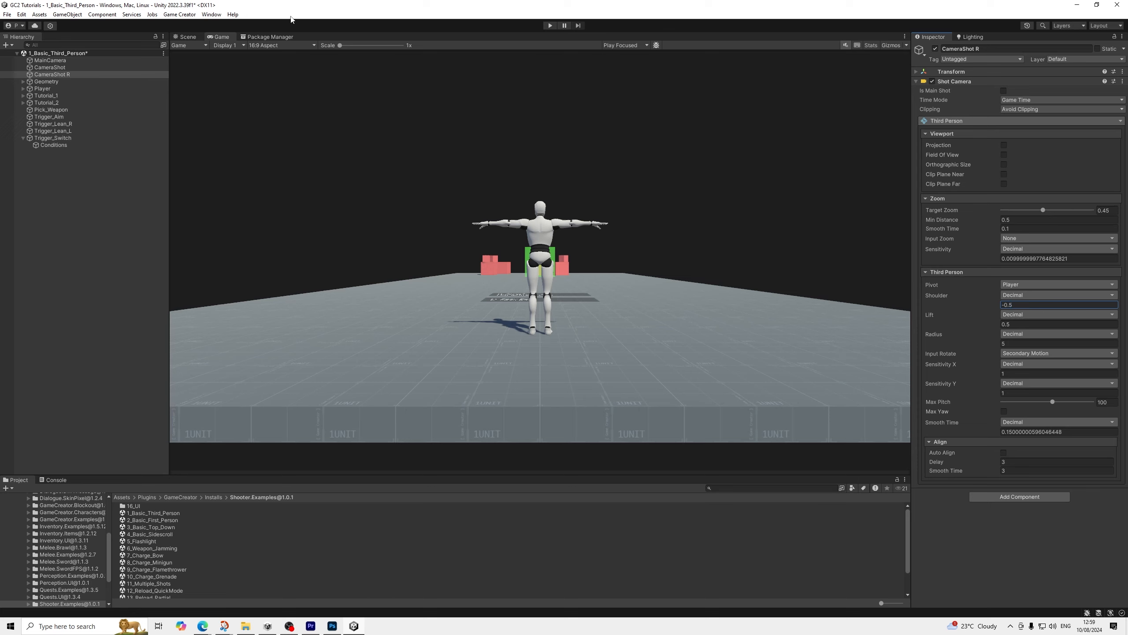
Save the scene and select the Trigger_Switch object
{"action": "left_click", "coordinate": [9, 16]}
{"action": "left_click", "coordinate": [22, 57]}
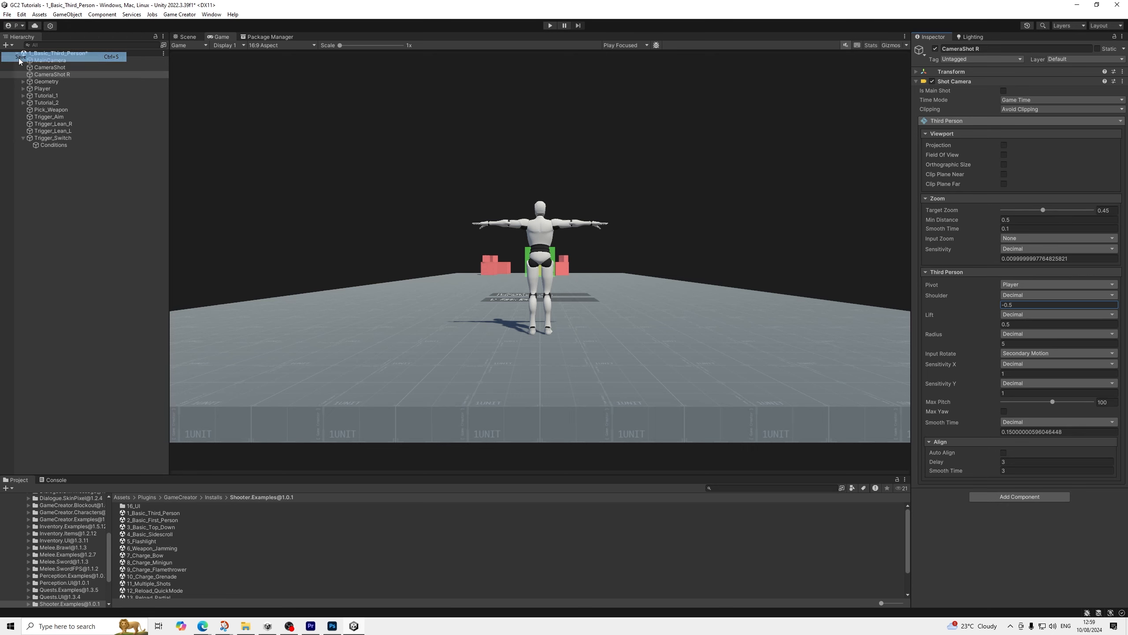
{"action": "left_click", "coordinate": [26, 139]}
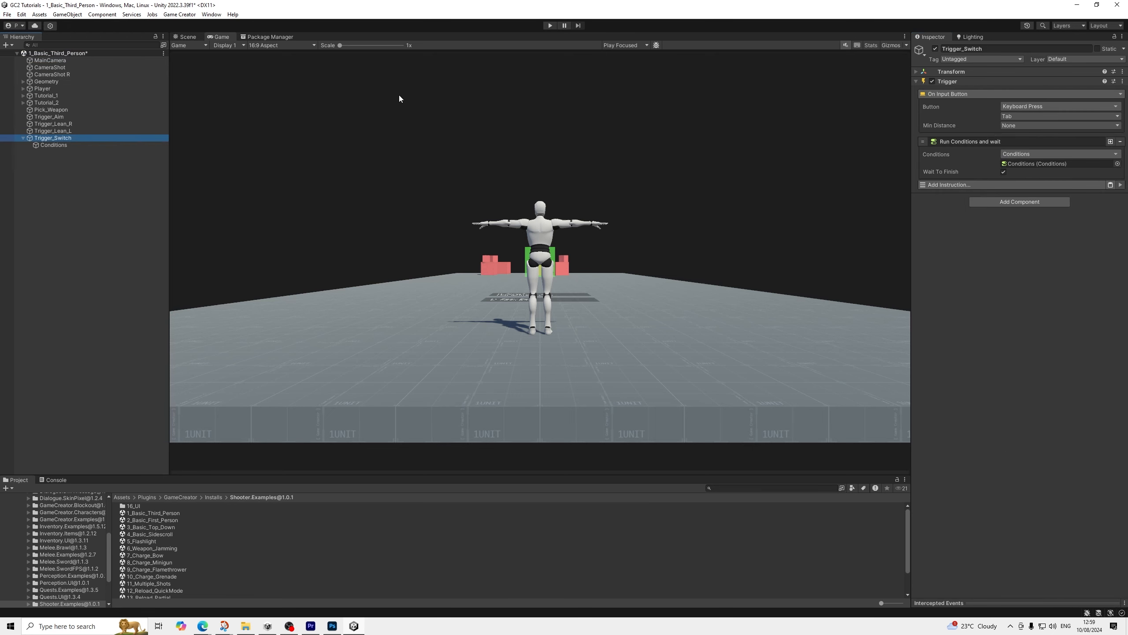
Play-test the scene, walking the character forward and repeatedly switching between the two shoulder camera shots
{"action": "left_click", "coordinate": [550, 25]}
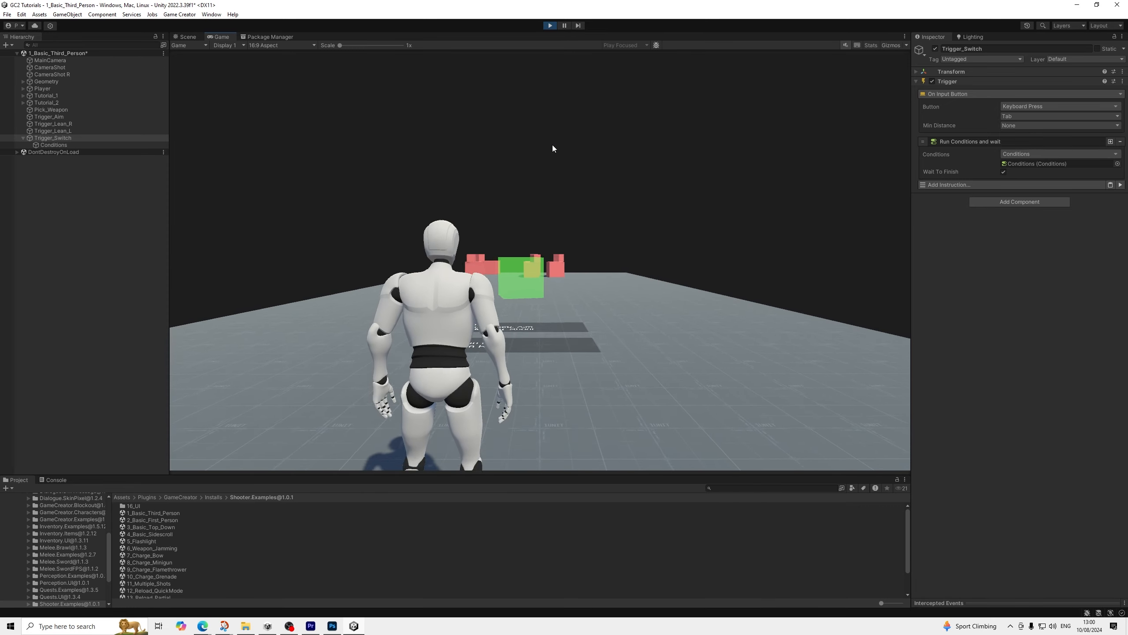
{"action": "key", "text": "w"}
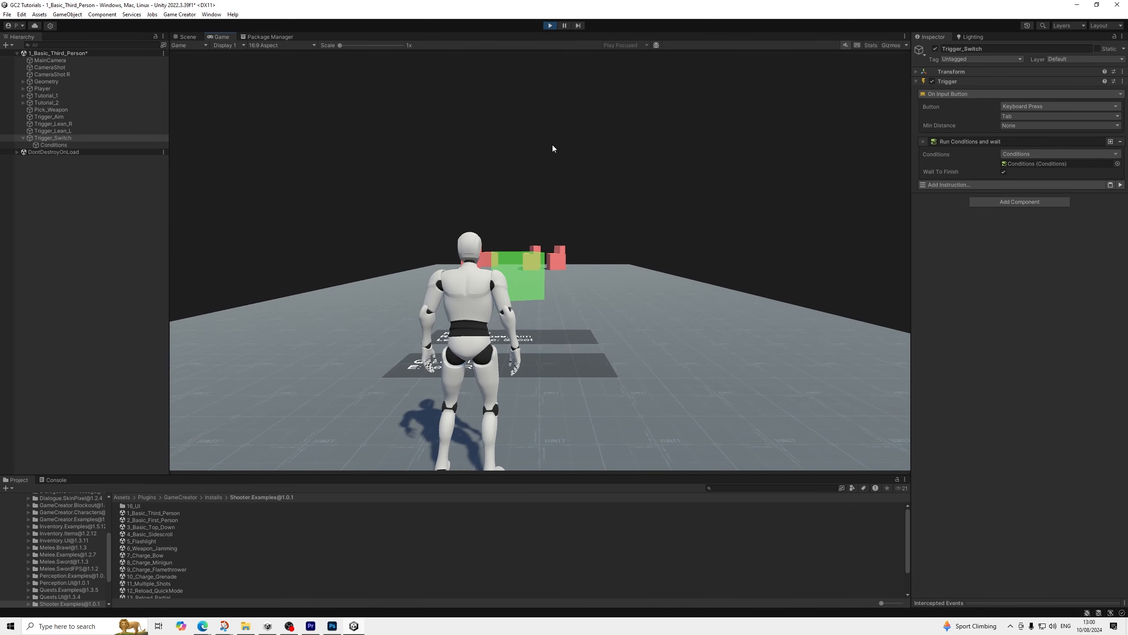
{"action": "key", "text": "Tab"}
{"action": "key", "text": "Tab"}
{"action": "key", "text": "Tab"}
{"action": "key", "text": "Tab"}
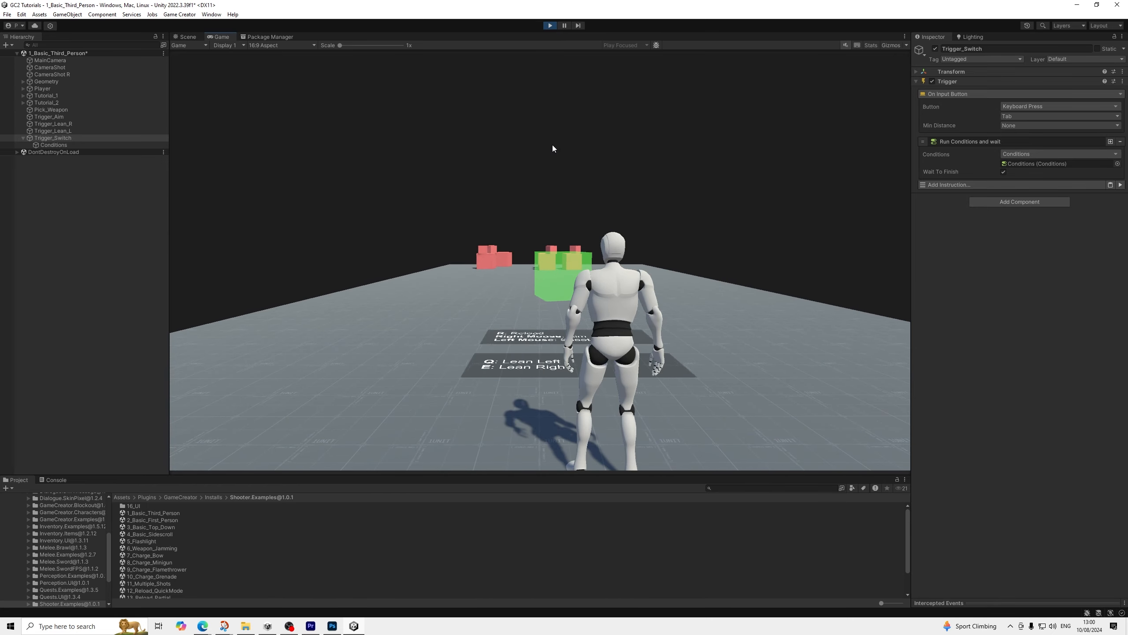
{"action": "key", "text": "Tab"}
{"action": "key", "text": "Tab"}
{"action": "key", "text": "Tab"}
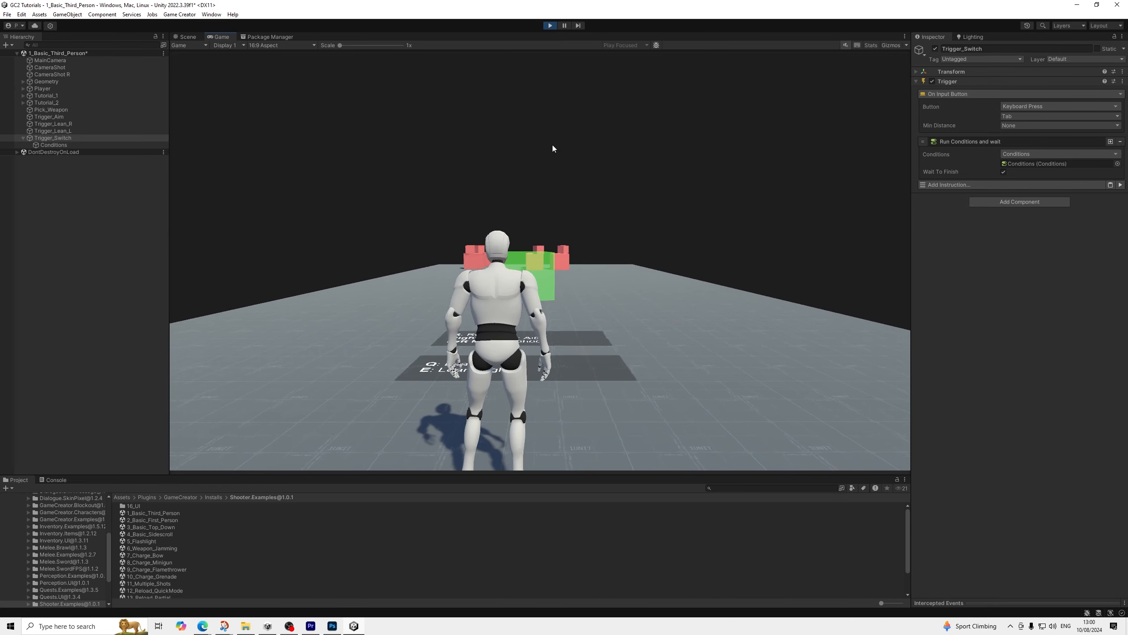
{"action": "key", "text": "Tab"}
{"action": "key", "text": "Tab"}
{"action": "key", "text": "Tab"}
{"action": "key", "text": "Tab"}
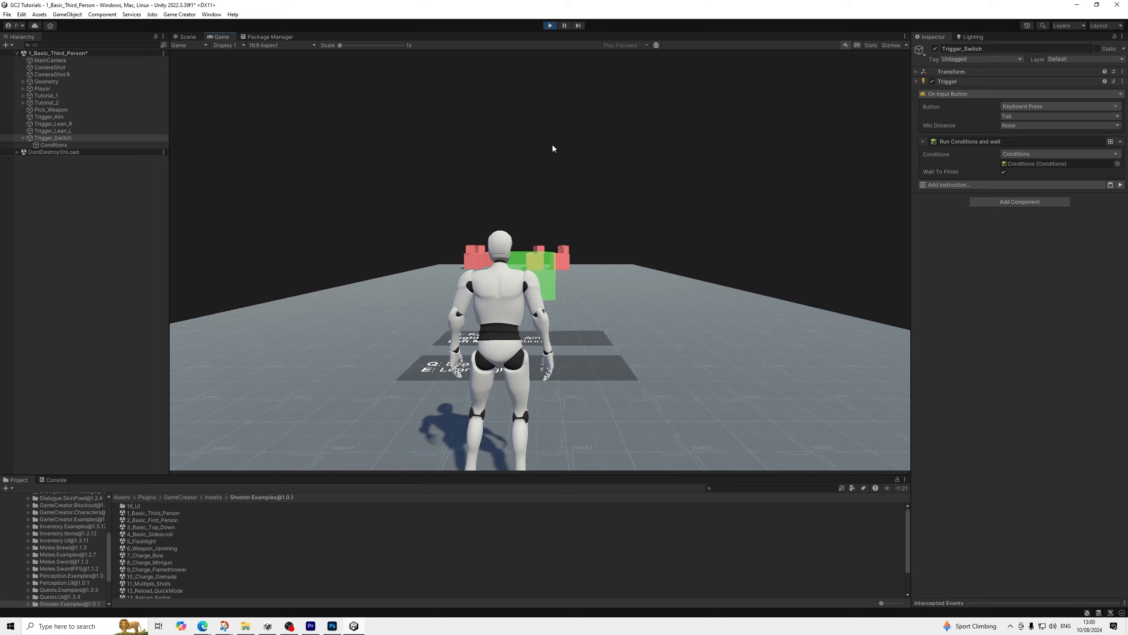
{"action": "key", "text": "Tab"}
{"action": "key", "text": "Tab"}
{"action": "key", "text": "Tab"}
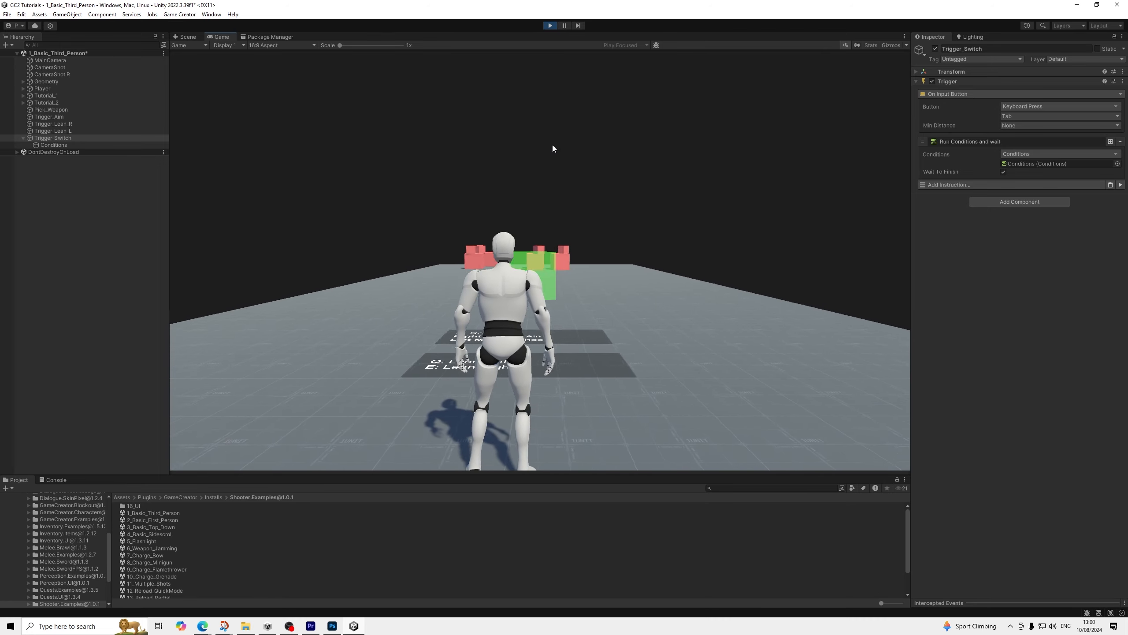
Pick up the weapon with the character and test switching camera shoulders repeatedly while aiming
{"action": "key", "text": "w"}
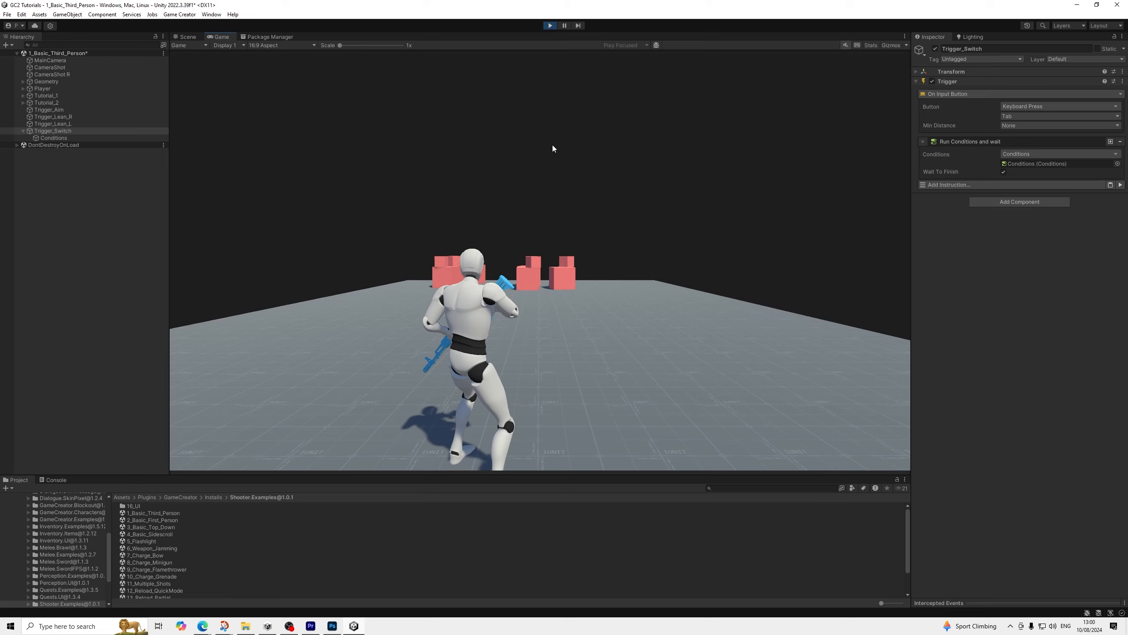
{"action": "key", "text": "Tab"}
{"action": "key", "text": "Tab"}
{"action": "right_click", "coordinate": [551, 145]}
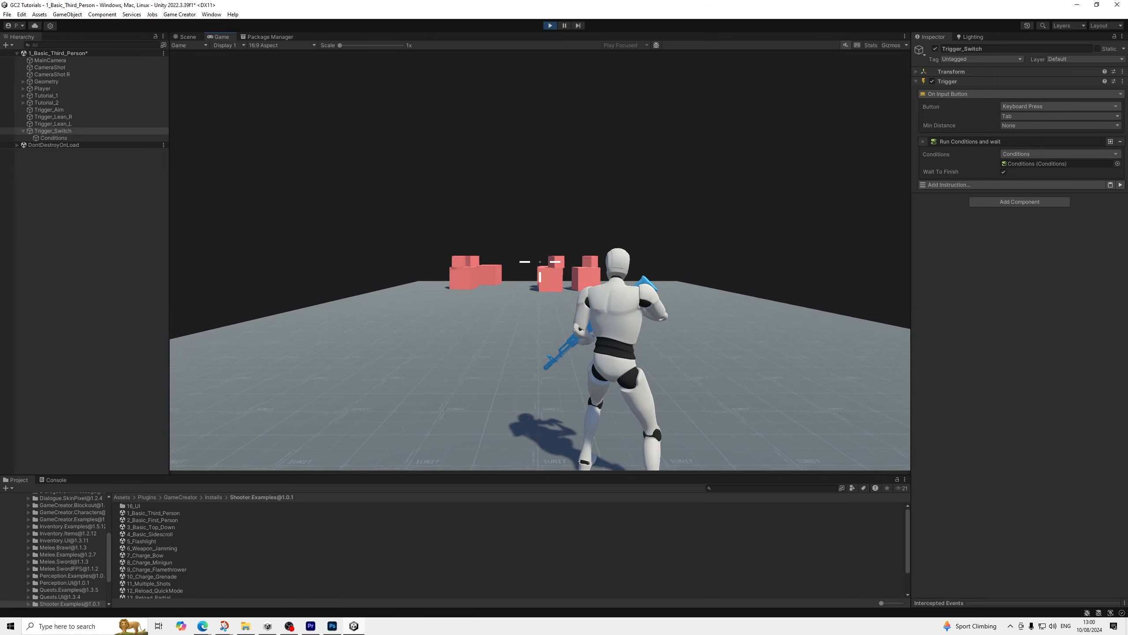
{"action": "key", "text": "Tab"}
{"action": "key", "text": "Tab"}
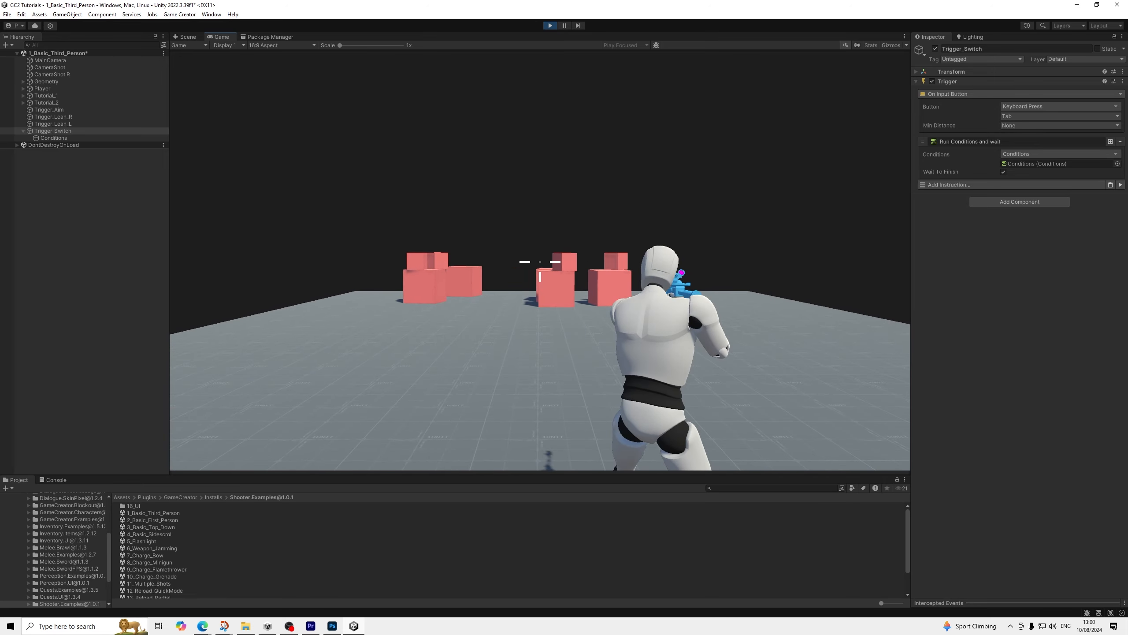
{"action": "key", "text": "Tab"}
{"action": "key", "text": "Tab"}
{"action": "key", "text": "Tab"}
{"action": "key", "text": "Tab"}
{"action": "key", "text": "Tab"}
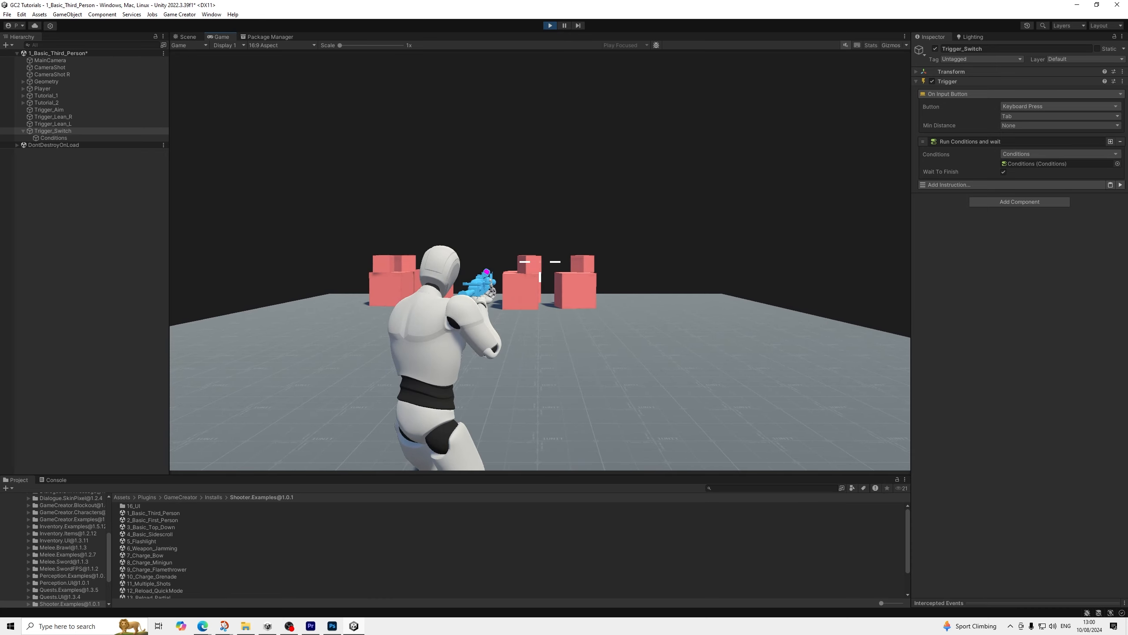
{"action": "key", "text": "Tab"}
{"action": "key", "text": "Tab"}
{"action": "key", "text": "Tab"}
{"action": "key", "text": "Tab"}
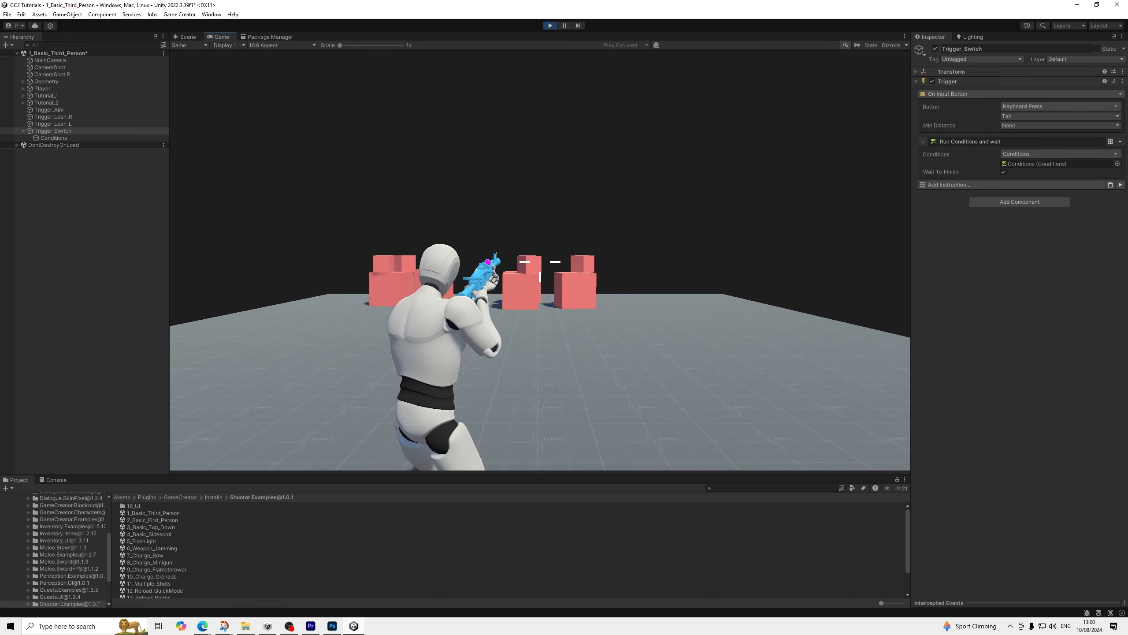
{"action": "key", "text": "Tab"}
{"action": "key", "text": "Tab"}
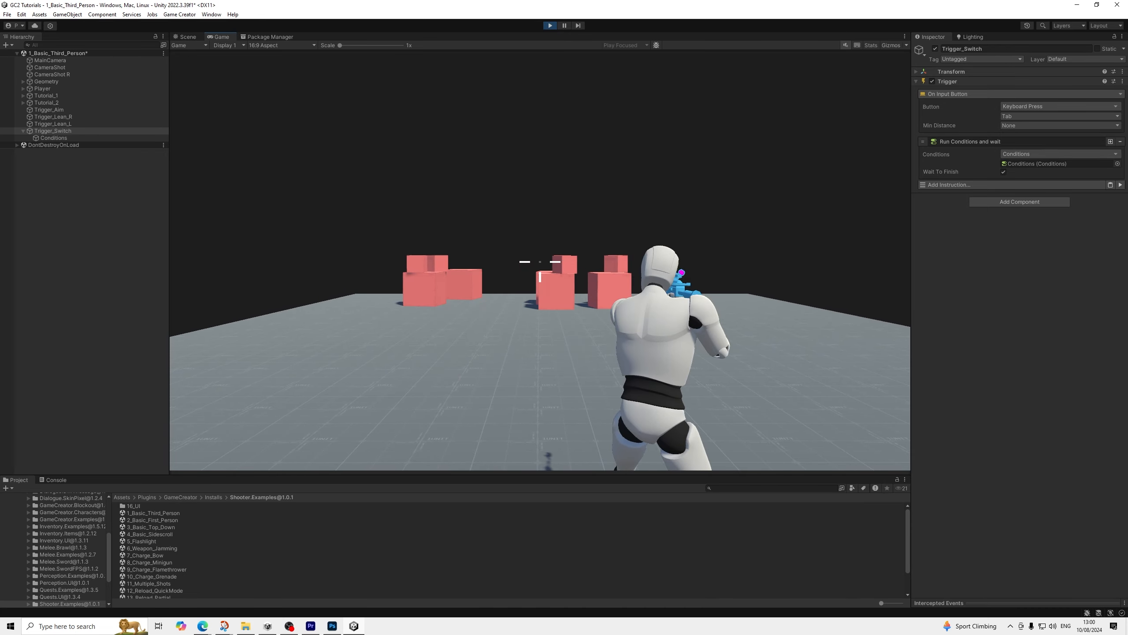
{"action": "key", "text": "Tab"}
{"action": "key", "text": "Tab"}
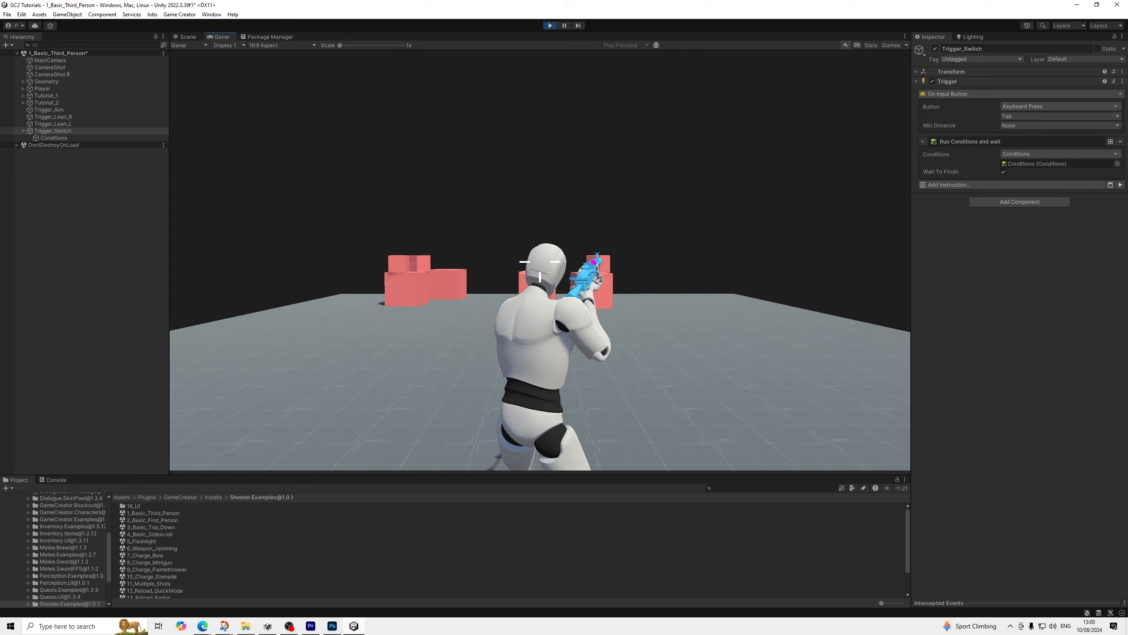
{"action": "key", "text": "Tab"}
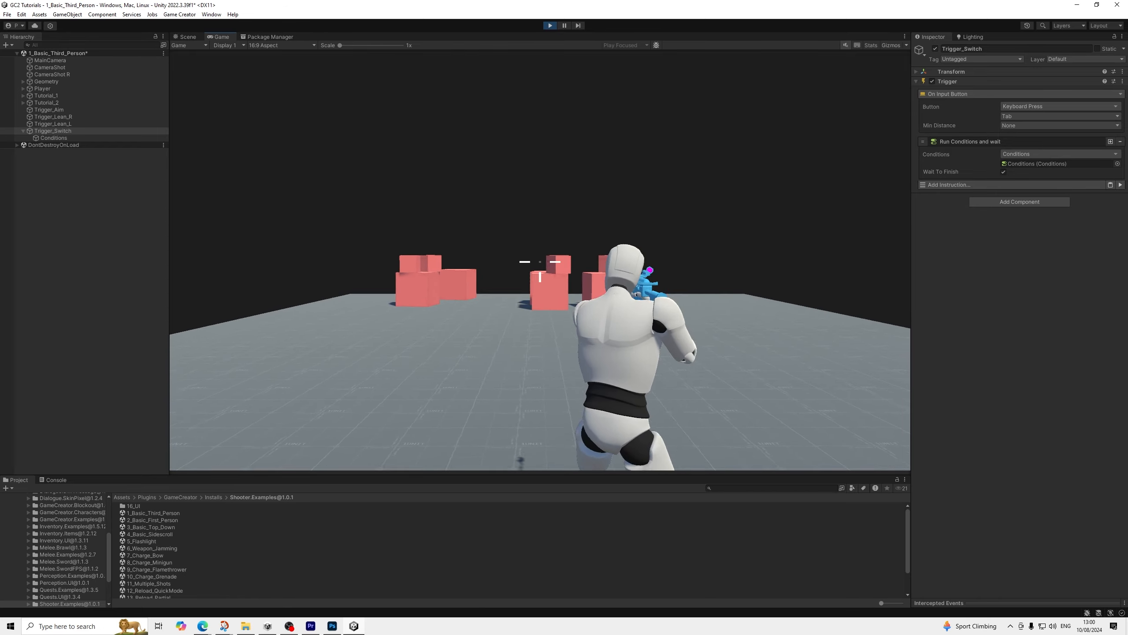
{"action": "key", "text": "Tab"}
{"action": "key", "text": "Tab"}
{"action": "key", "text": "Tab"}
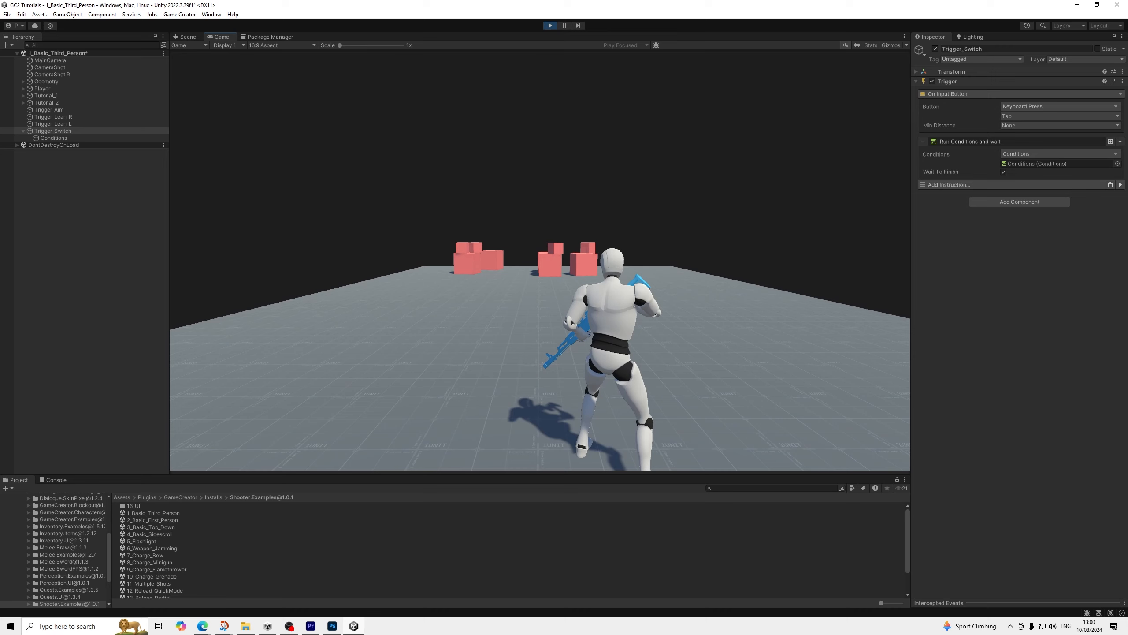
Walk the armed character with the weapon lowered, test the shoulder switch again, and end the play-test
{"action": "key", "text": "w"}
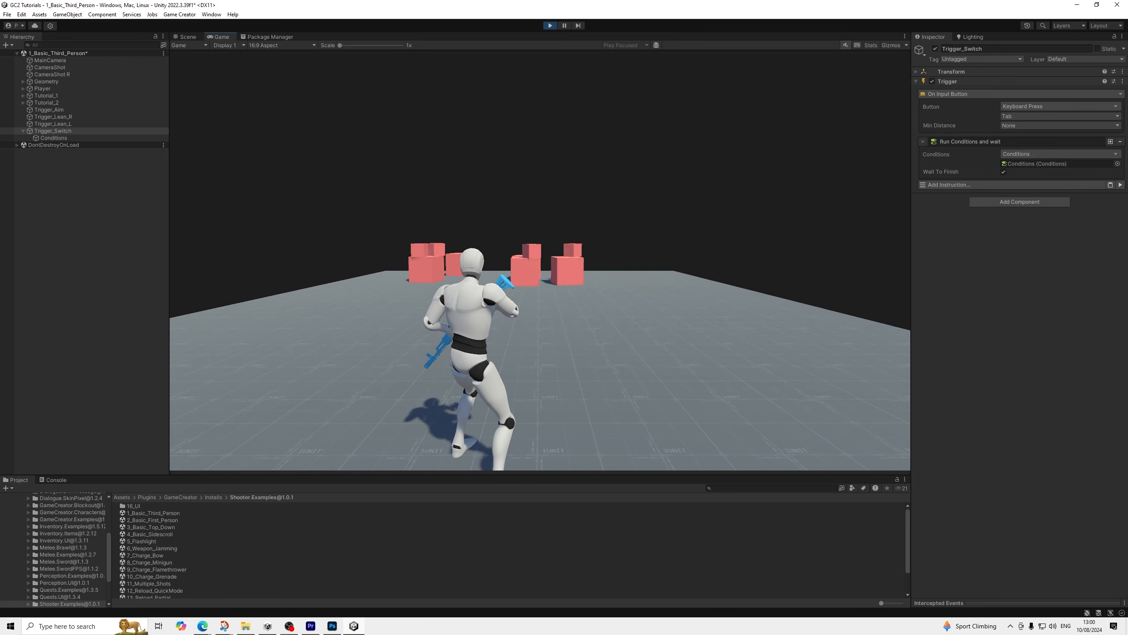
{"action": "key", "text": "Tab"}
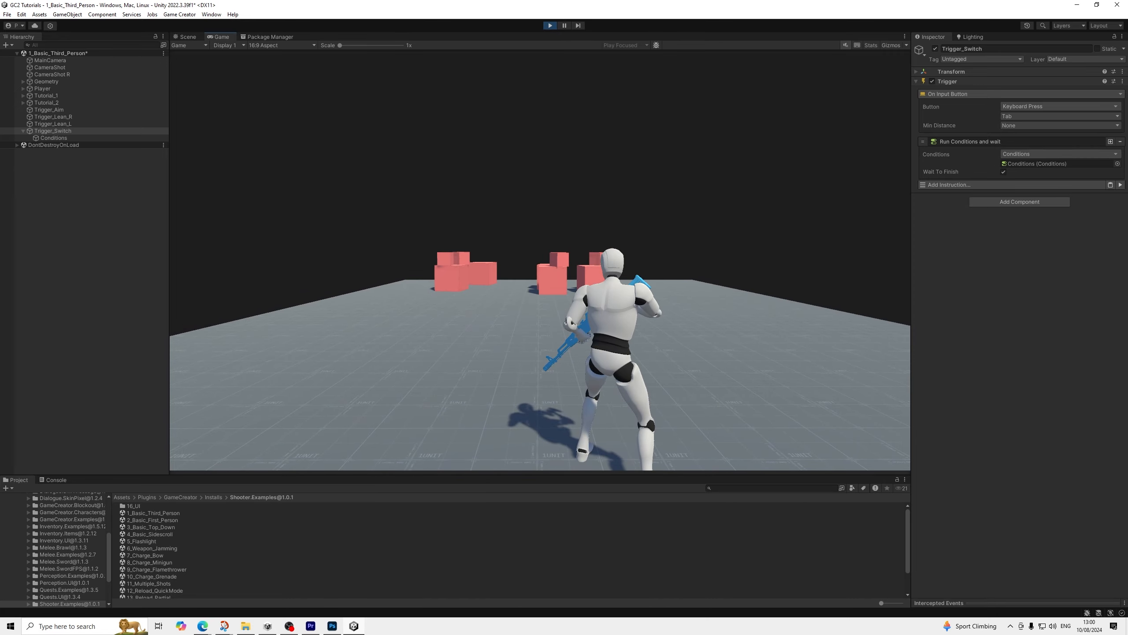
{"action": "key", "text": "Tab"}
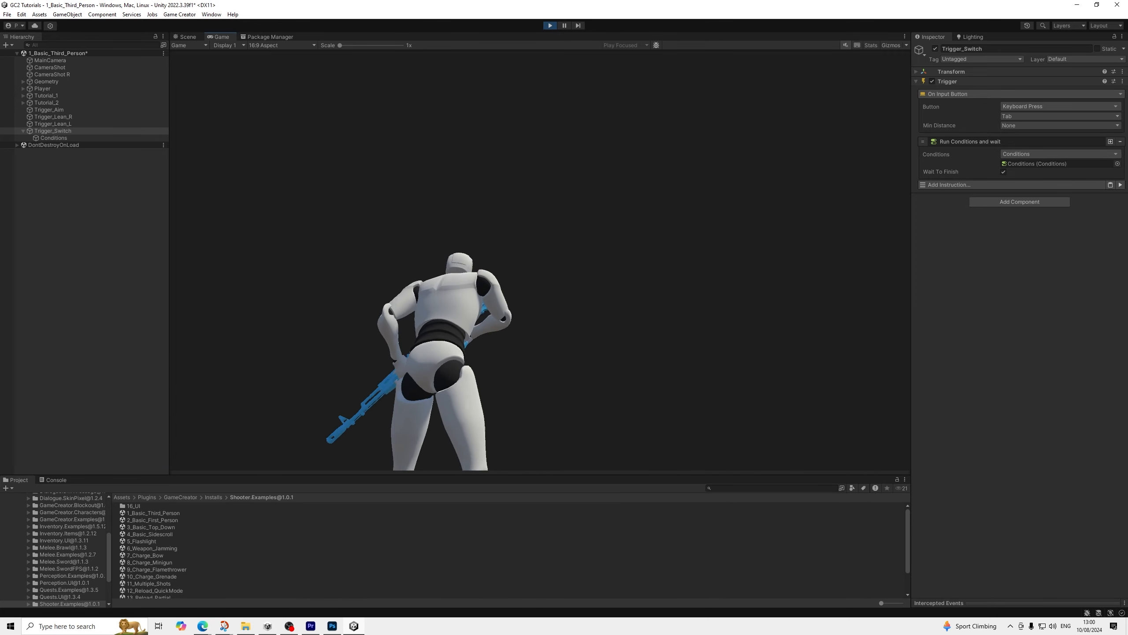
{"action": "key", "text": "Escape"}
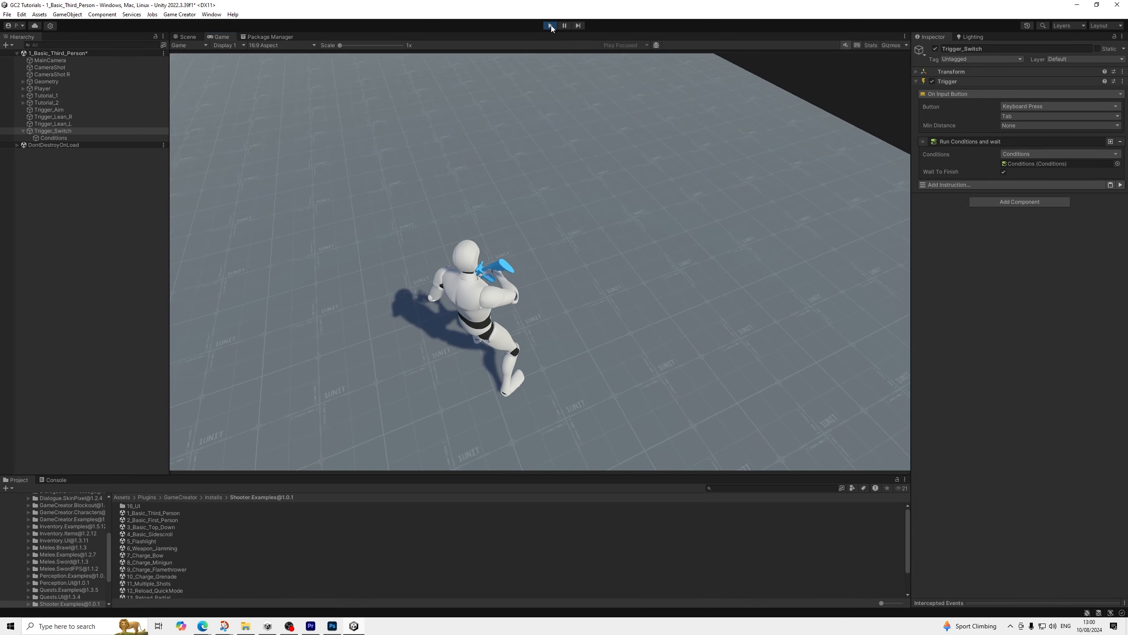
{"action": "left_click", "coordinate": [551, 25]}
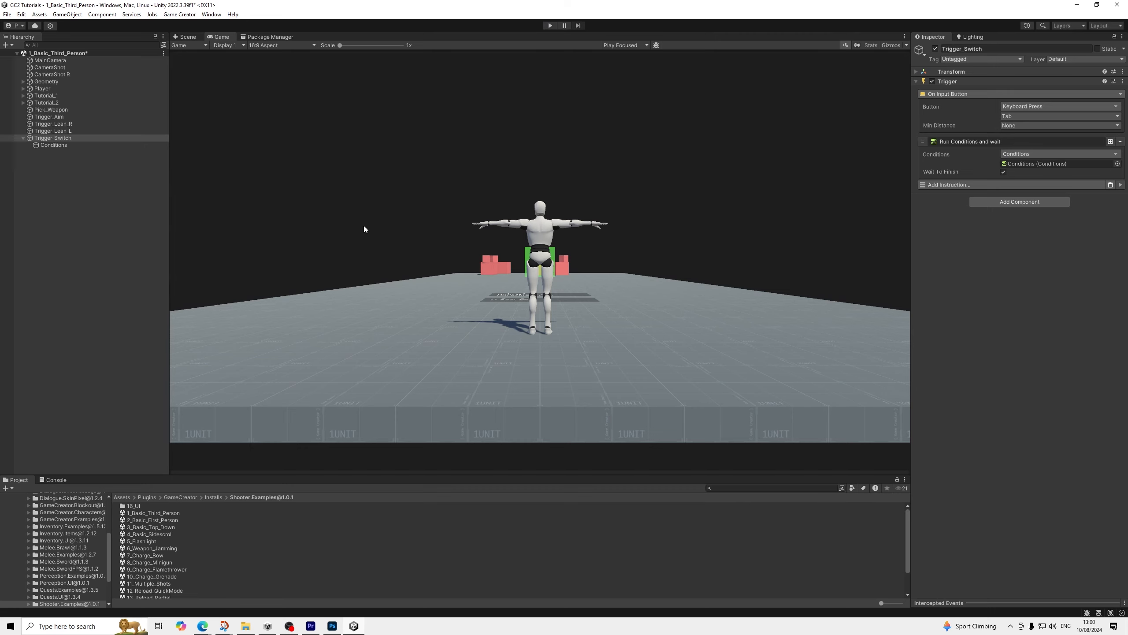
{"action": "left_click", "coordinate": [25, 138]}
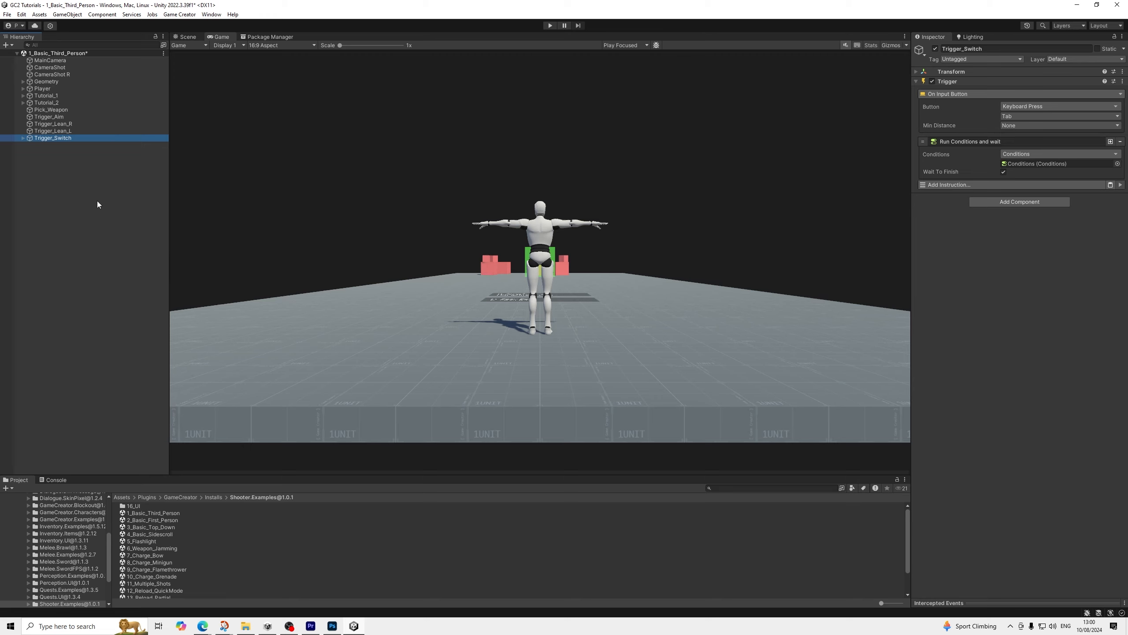
{"action": "scroll", "coordinate": [81, 531], "scroll_direction": "down", "scroll_amount": 3}
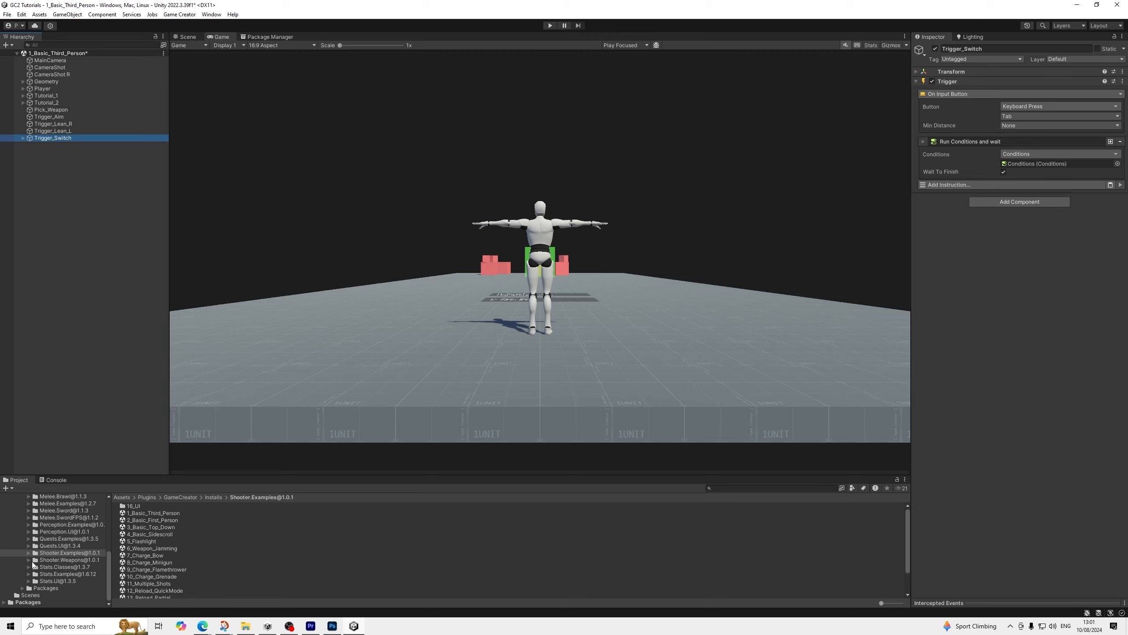
{"action": "left_click", "coordinate": [47, 561]}
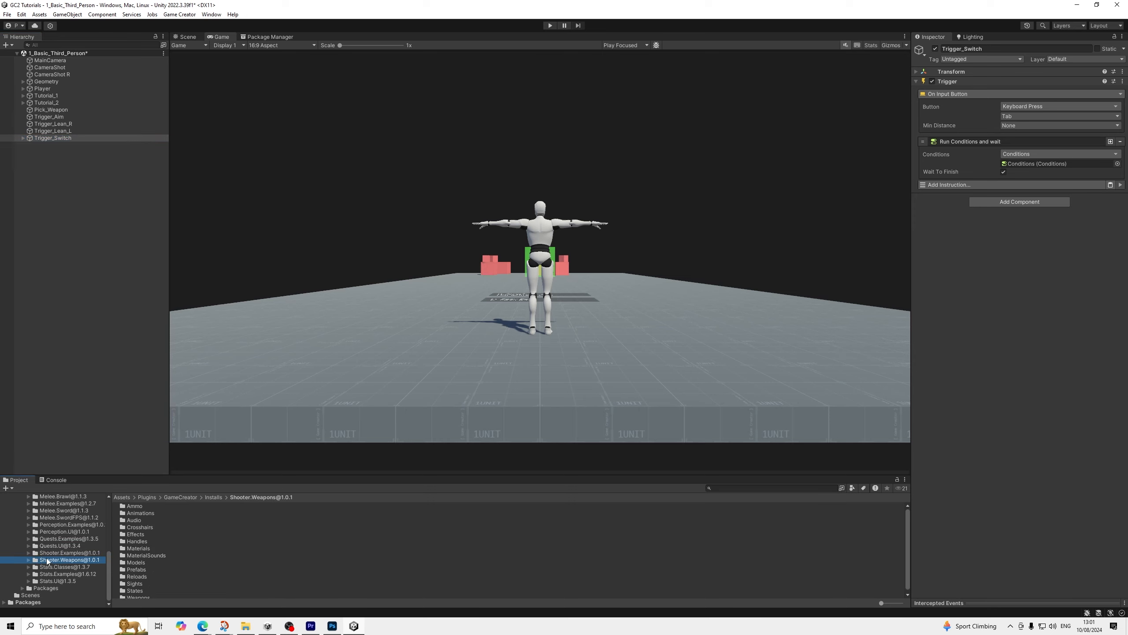
{"action": "left_click", "coordinate": [27, 558]}
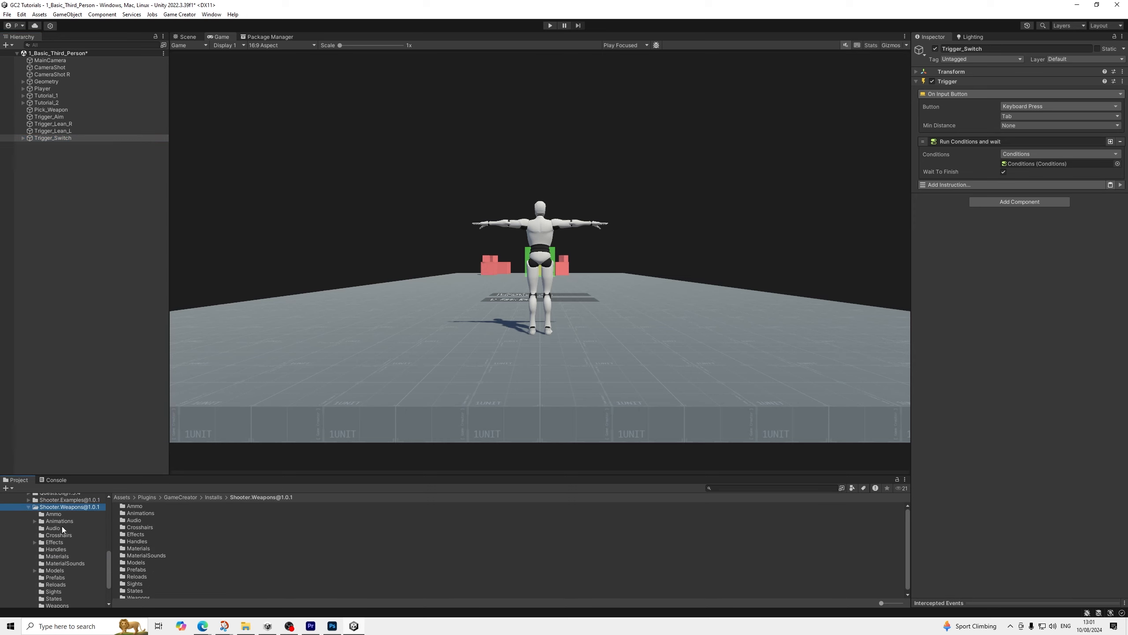
{"action": "left_click", "coordinate": [61, 523]}
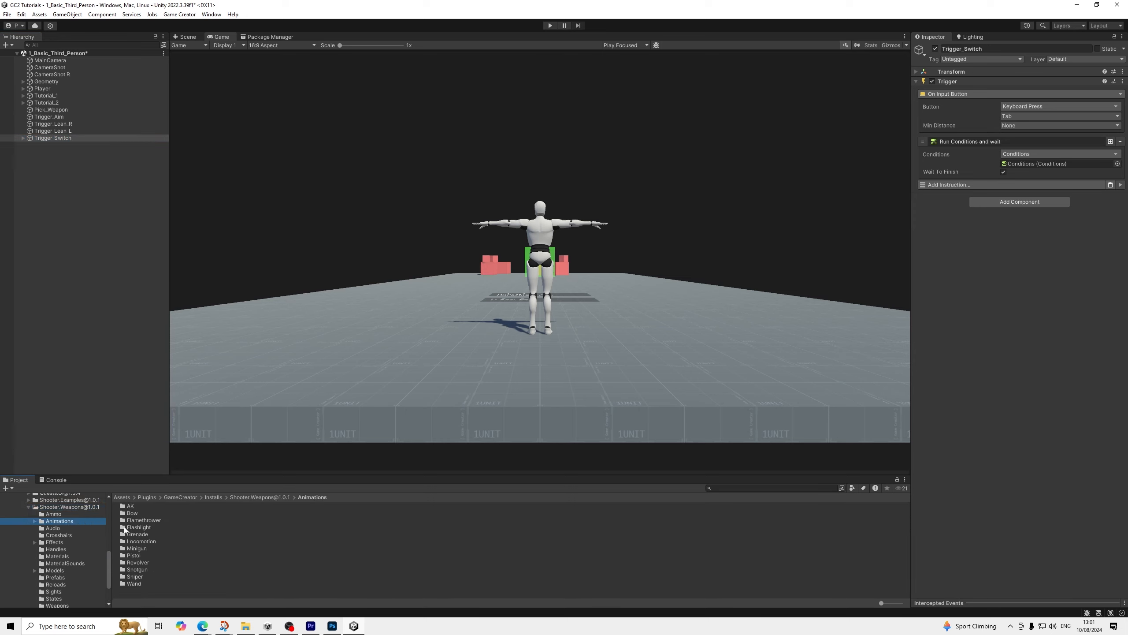
{"action": "double_click", "coordinate": [146, 542]}
Duplicate all nine locomotion clips, from Shooter@Idle to Shooter@Walk_R, and enable Mirror on the copies
{"action": "left_click", "coordinate": [153, 506]}
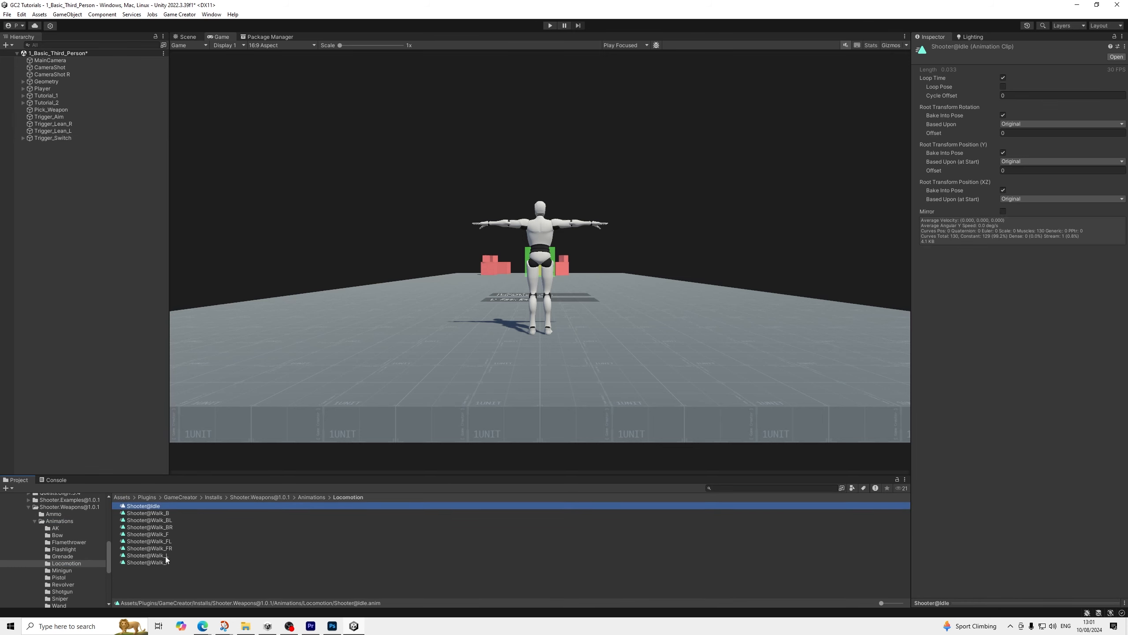
{"action": "left_click", "coordinate": [154, 562], "text": "shift"}
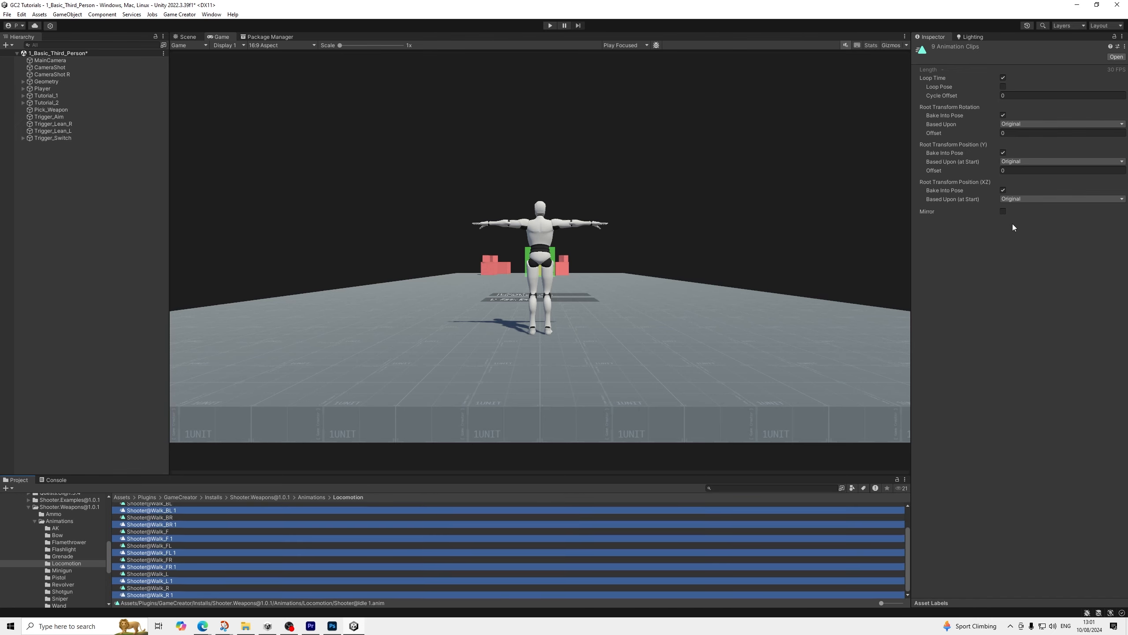
{"action": "left_click", "coordinate": [1003, 211]}
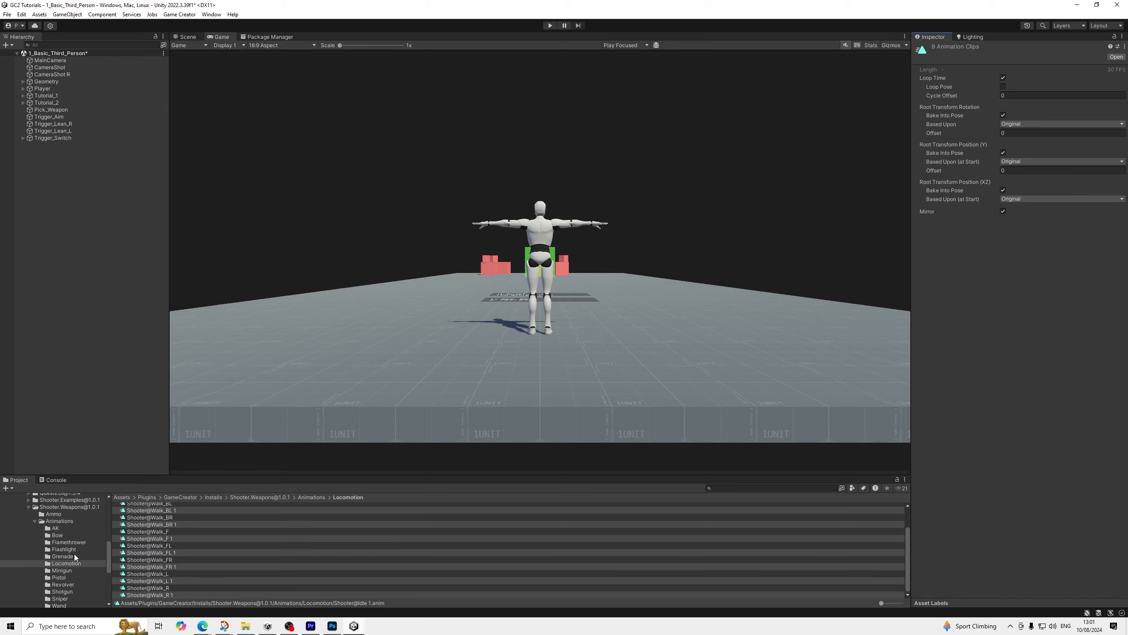
Duplicate the Aim, Idle and Reload clips in the AK animations folder and enable Mirror on the copies
{"action": "scroll", "coordinate": [74, 550], "scroll_direction": "down", "scroll_amount": 2}
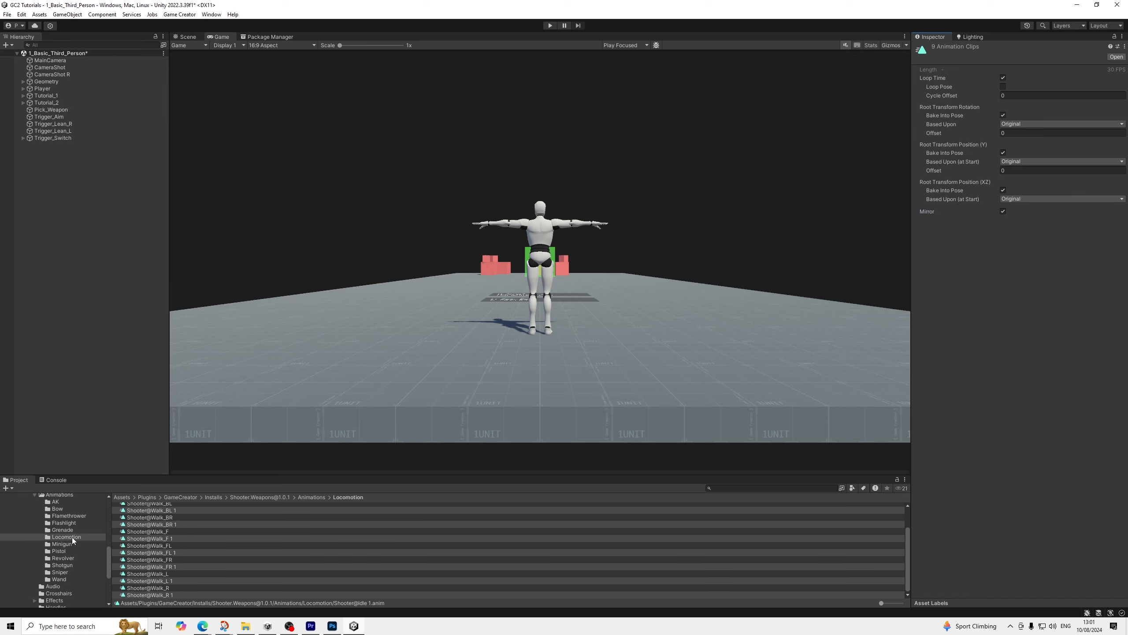
{"action": "left_click", "coordinate": [57, 501]}
{"action": "left_click", "coordinate": [159, 505]}
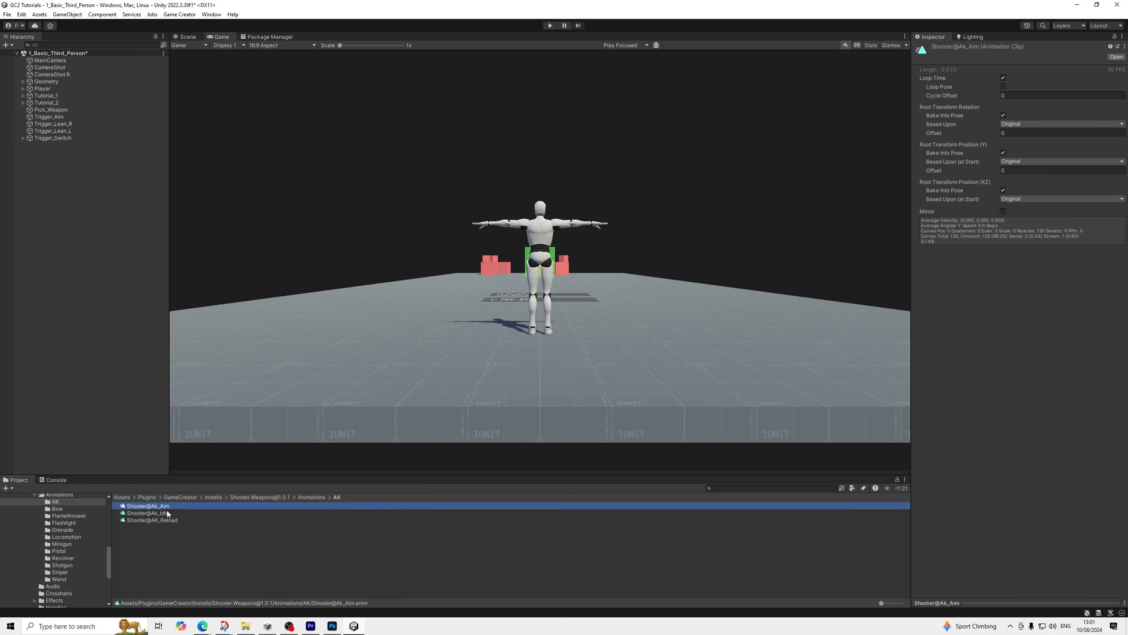
{"action": "left_click", "coordinate": [170, 521], "text": "shift"}
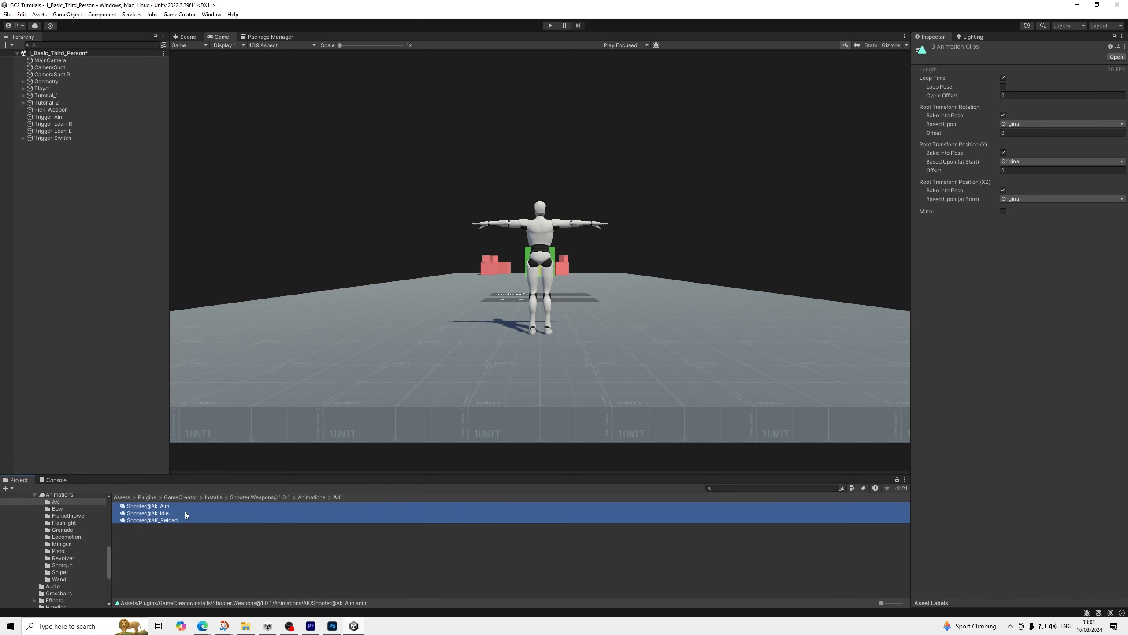
{"action": "key", "text": "ctrl+d"}
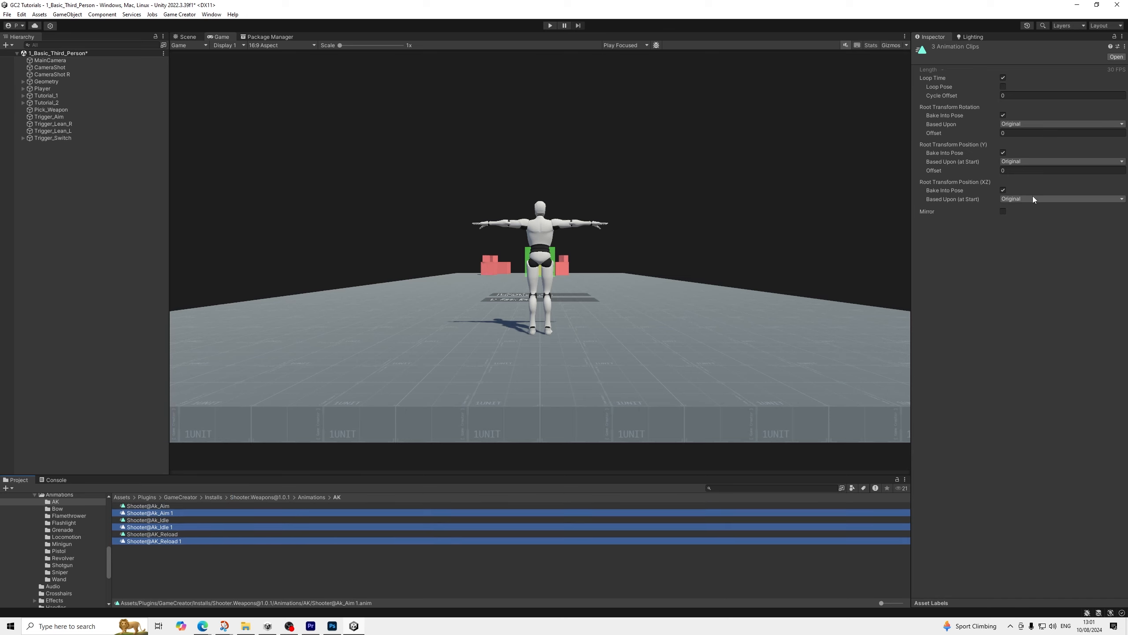
{"action": "left_click", "coordinate": [1002, 212]}
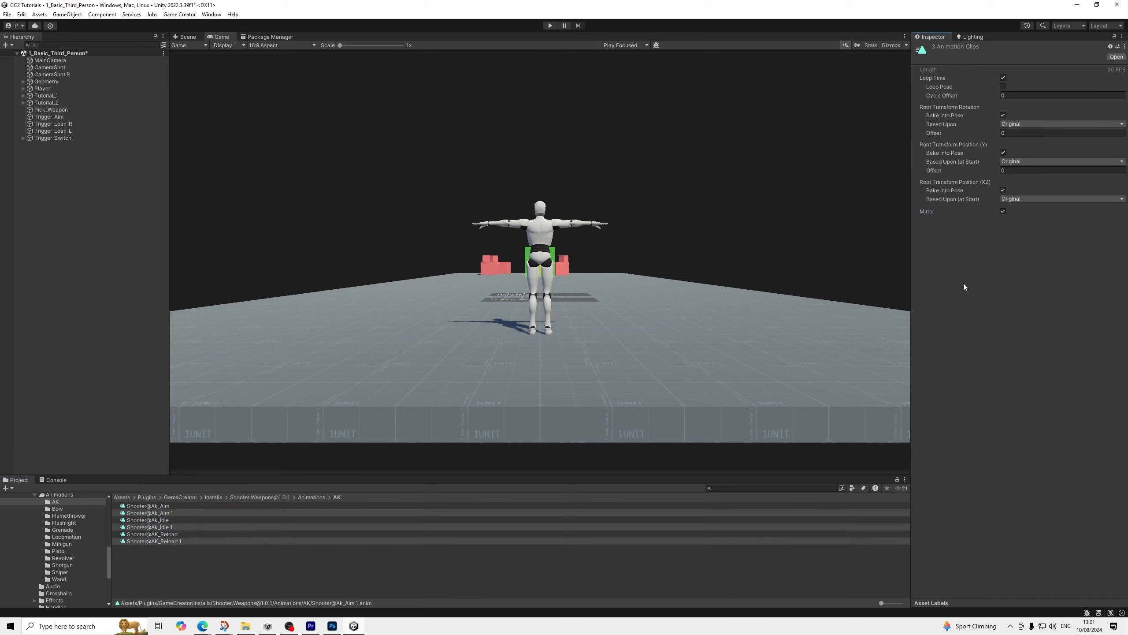
Compare the preview poses of the original Shooter@Ak_Aim clip and its mirrored copy
{"action": "left_click", "coordinate": [177, 508]}
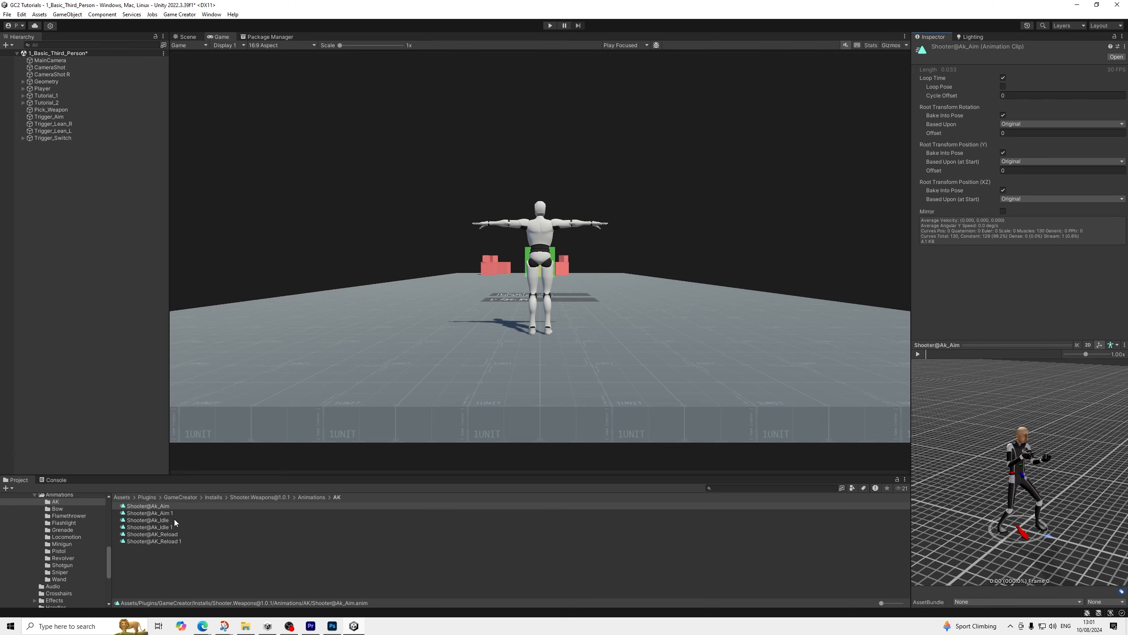
{"action": "left_click", "coordinate": [162, 513]}
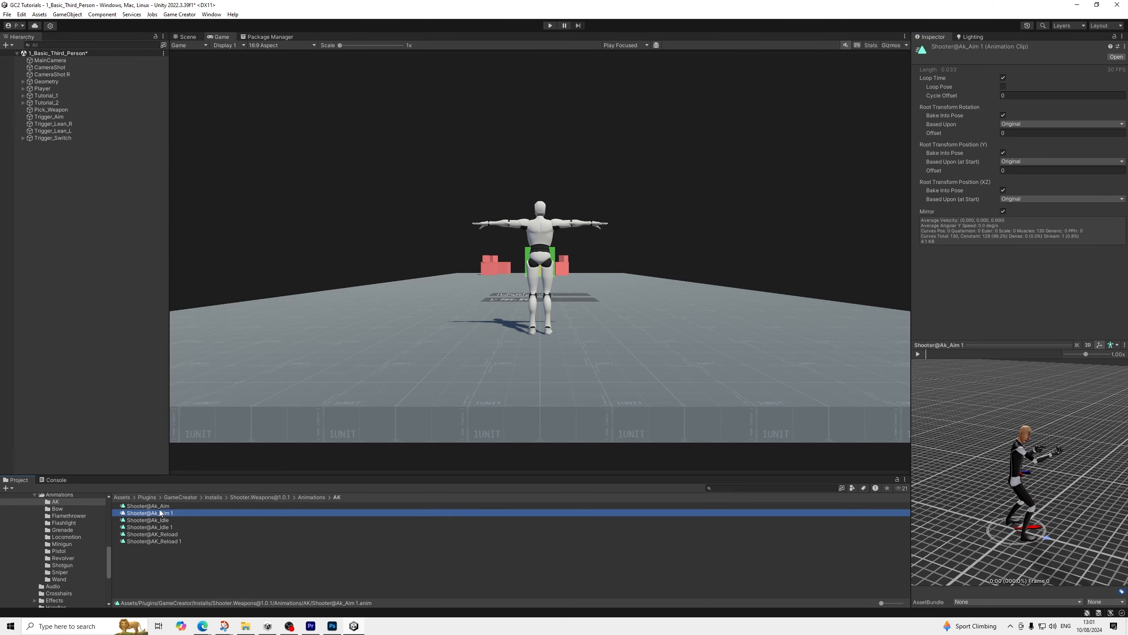
{"action": "key", "text": "Up"}
{"action": "key", "text": "Down"}
{"action": "key", "text": "Up"}
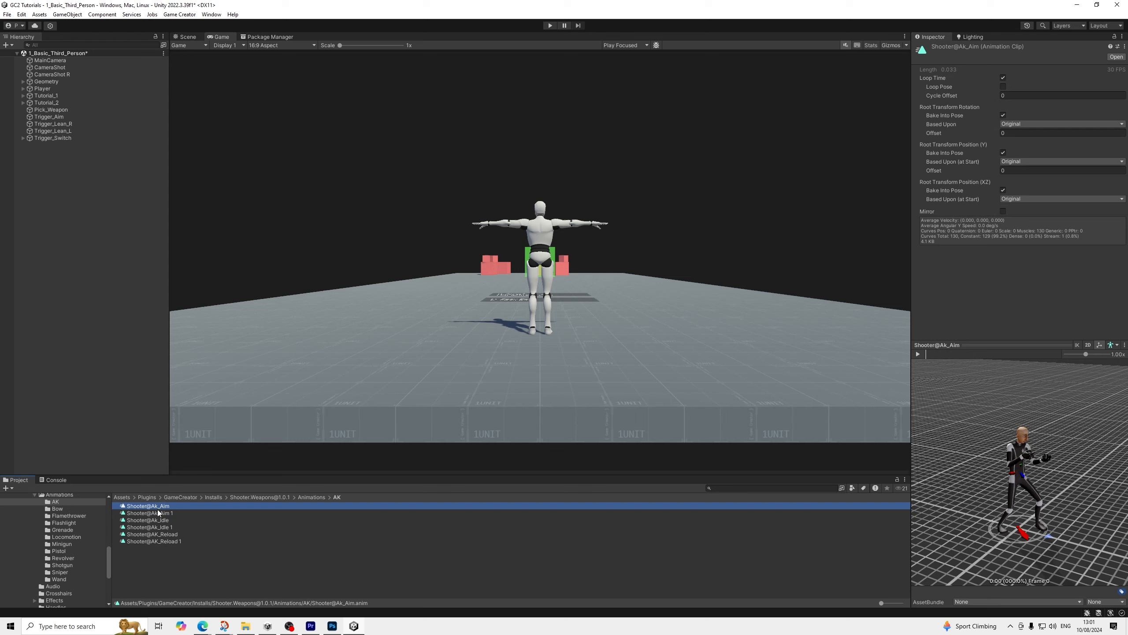
{"action": "key", "text": "Down"}
{"action": "scroll", "coordinate": [67, 541], "scroll_direction": "down", "scroll_amount": 5}
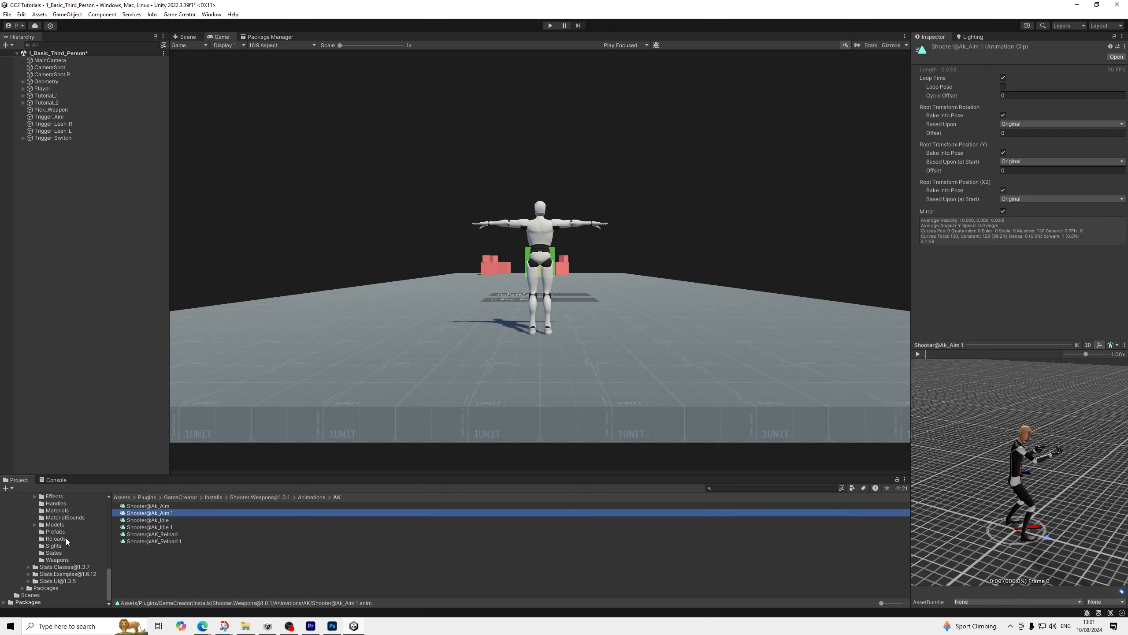
{"action": "left_click", "coordinate": [52, 552]}
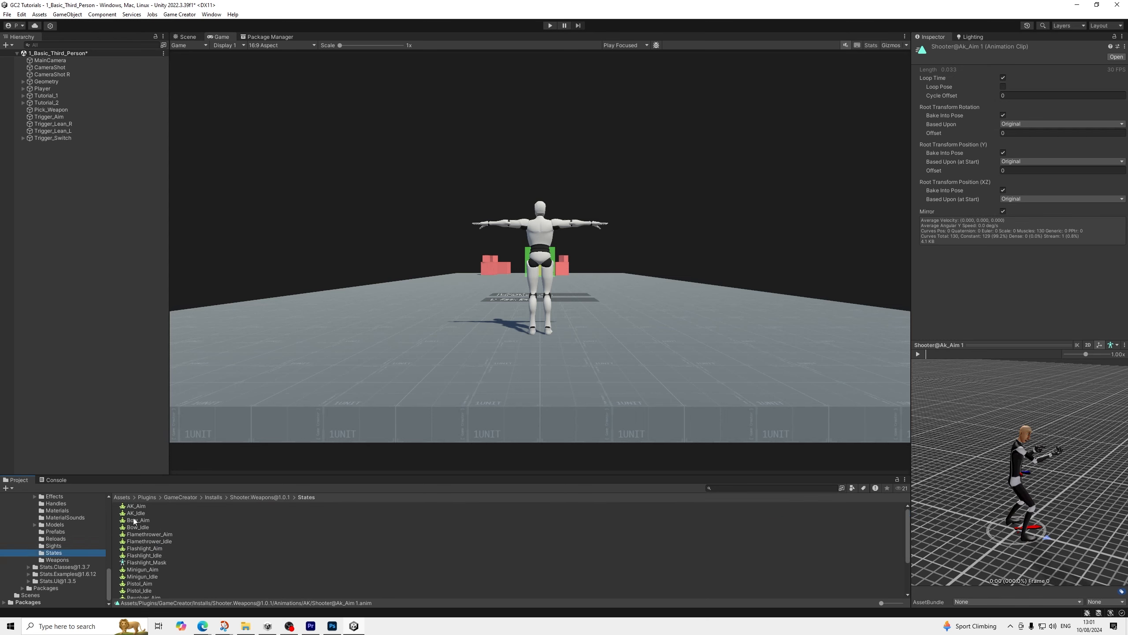
{"action": "left_click", "coordinate": [141, 505]}
{"action": "left_click", "coordinate": [152, 513], "text": "shift"}
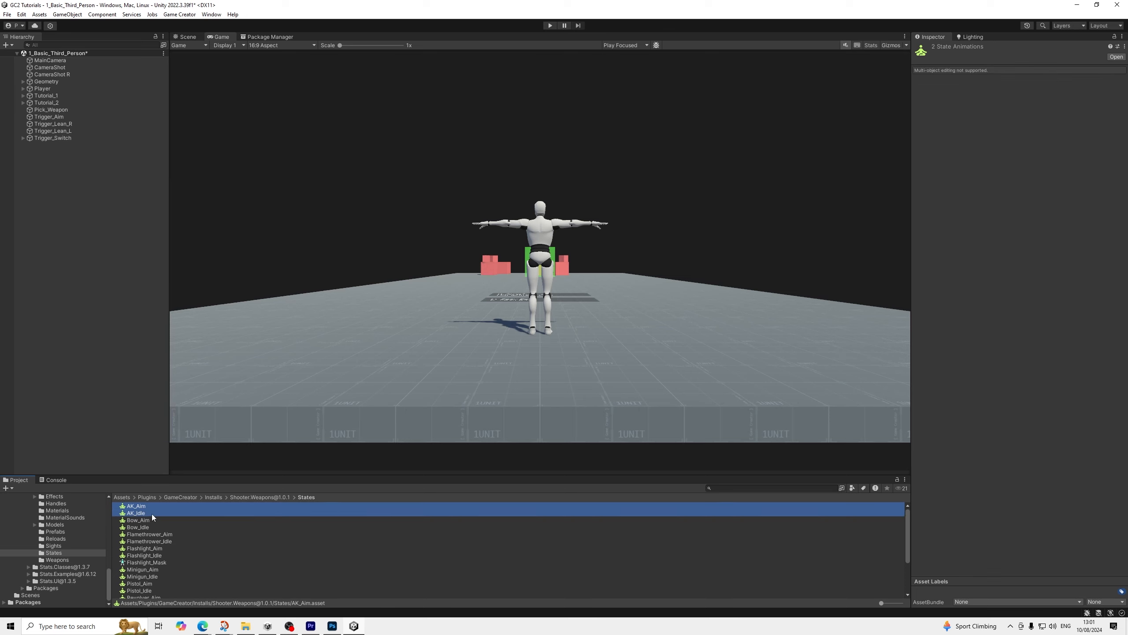
{"action": "scroll", "coordinate": [154, 537], "scroll_direction": "down", "scroll_amount": 2}
{"action": "scroll", "coordinate": [156, 519], "scroll_direction": "up", "scroll_amount": 2}
{"action": "key", "text": "ctrl+d"}
Open the State Clip choices for AK_Aim 1, and set the State Clip of AK_Idle 1 to Shooter@Ak_Idle 1
{"action": "left_click", "coordinate": [151, 512]}
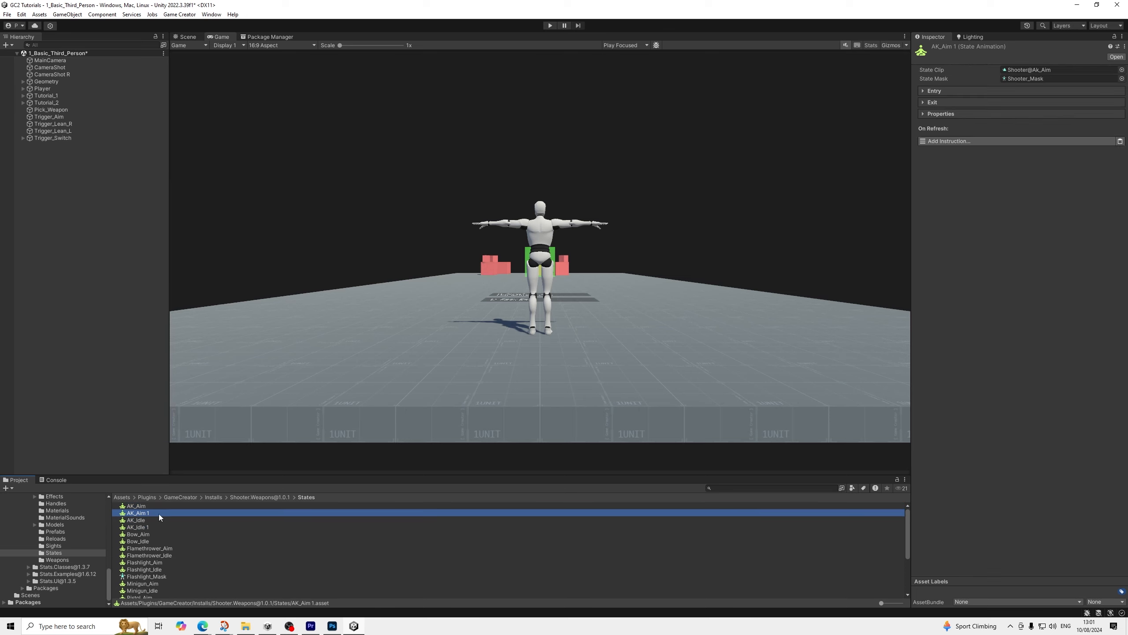
{"action": "left_click", "coordinate": [1121, 70]}
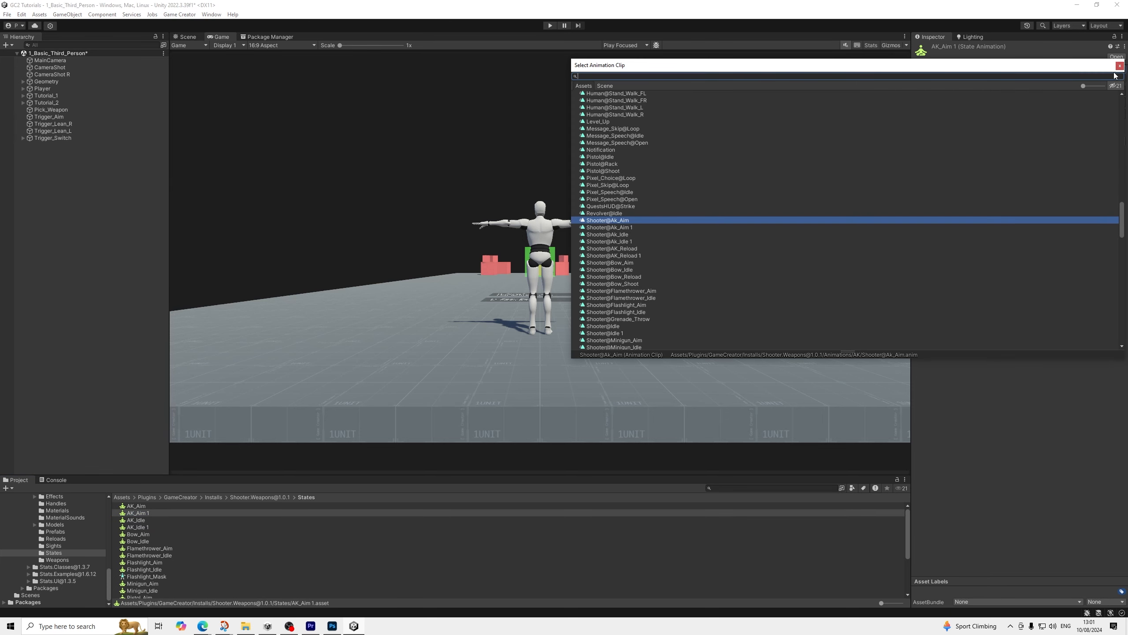
{"action": "left_click", "coordinate": [1120, 66]}
{"action": "left_click", "coordinate": [139, 527]}
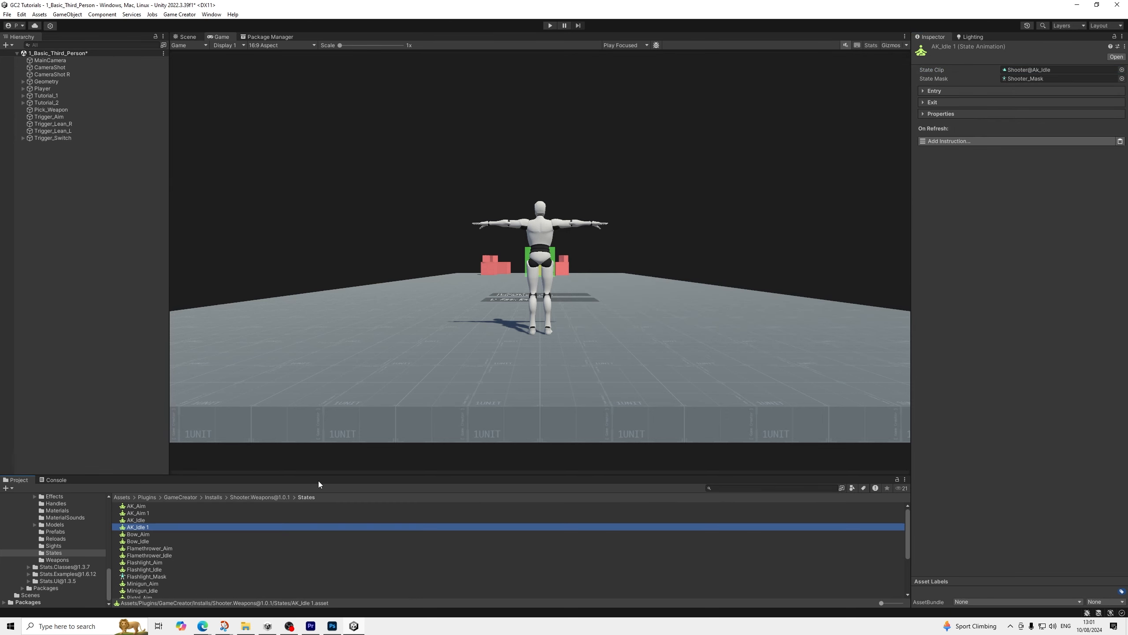
{"action": "left_click", "coordinate": [1122, 69]}
{"action": "key", "text": "Down"}
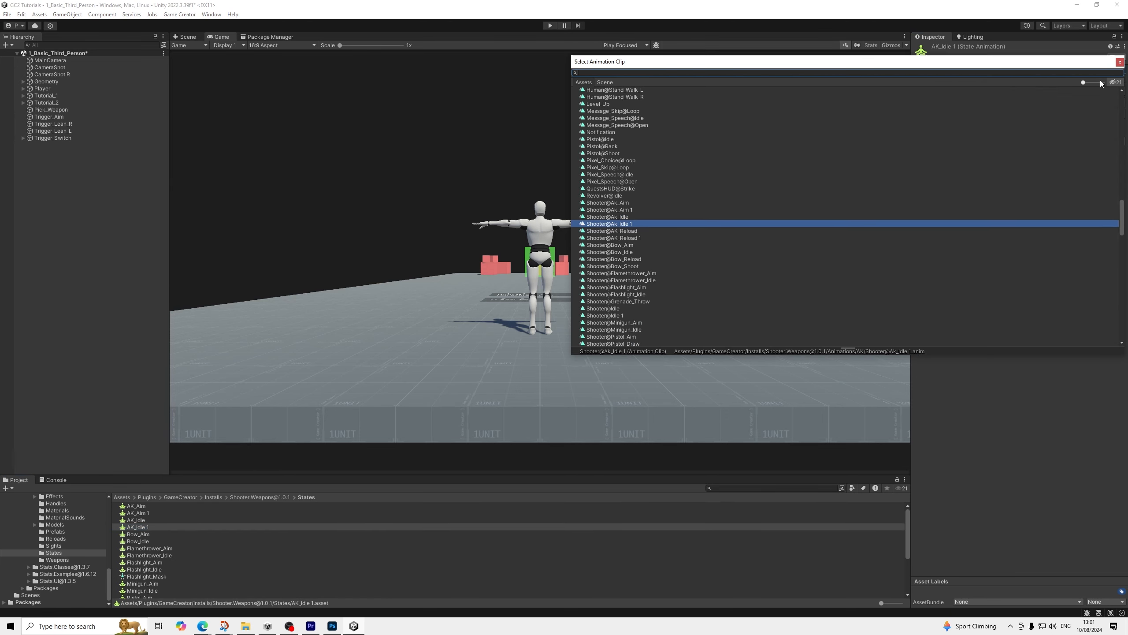
{"action": "key", "text": "Return"}
Duplicate the Shooter_Locomotion state and set the copy's Idle clip to Shooter@Idle 1
{"action": "scroll", "coordinate": [148, 551], "scroll_direction": "down", "scroll_amount": 3}
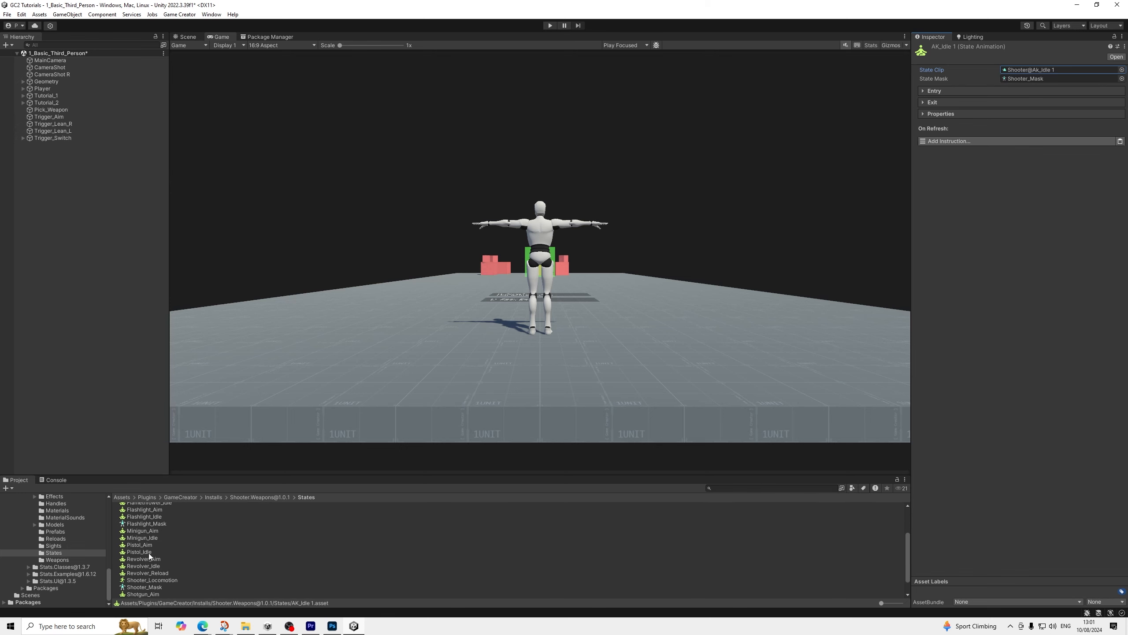
{"action": "left_click", "coordinate": [153, 559]}
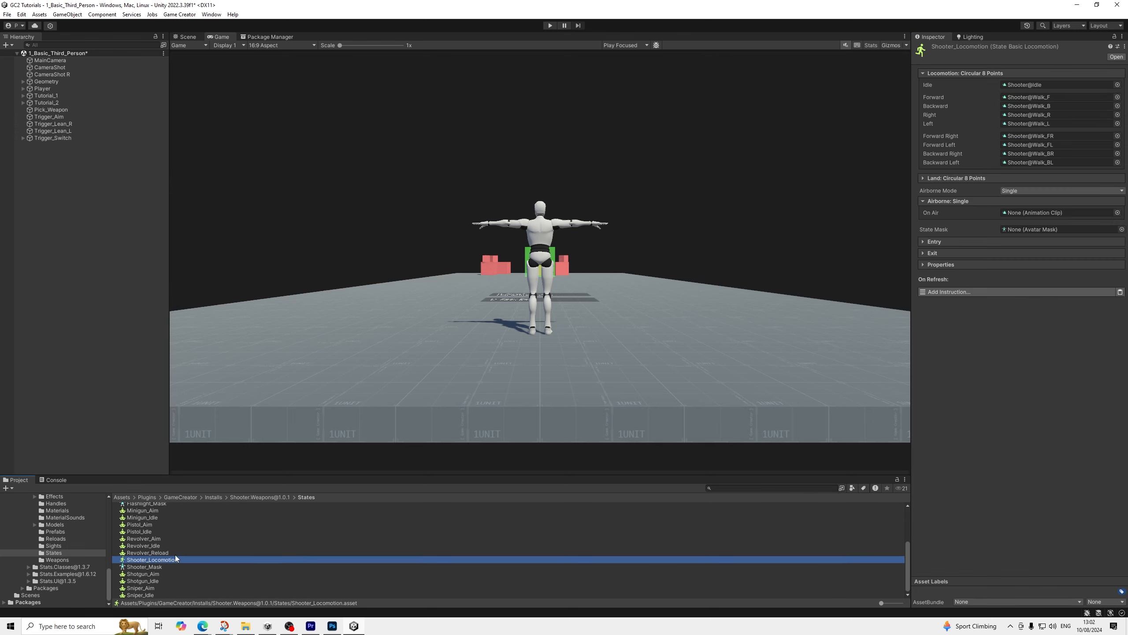
{"action": "key", "text": "ctrl+d"}
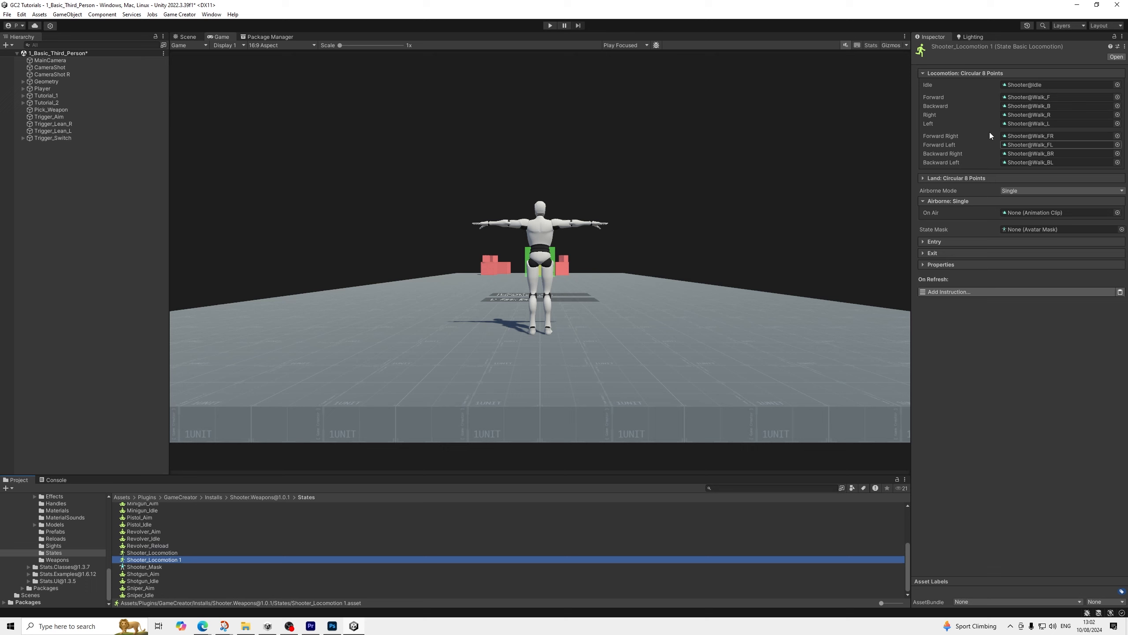
{"action": "left_click", "coordinate": [1118, 85]}
{"action": "key", "text": "Down"}
{"action": "key", "text": "Return"}
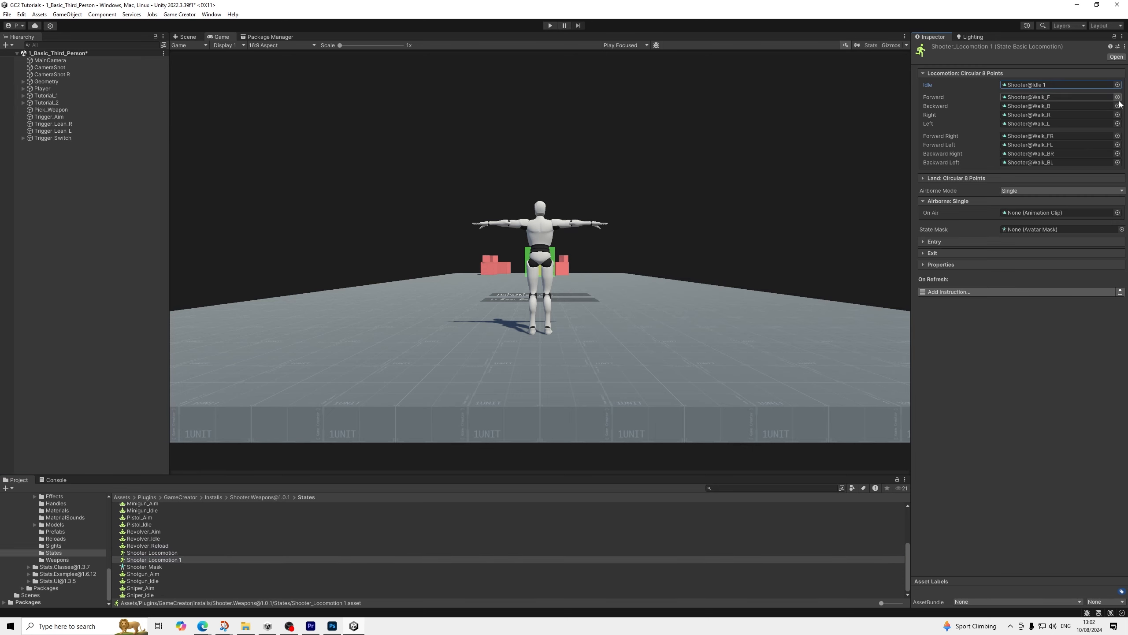
Assign Shooter@Walk_F 1, Walk_B 1, Walk_R 1 and Walk_L 1 to Forward, Backward, Right and Left in Shooter_Locomotion 1
{"action": "left_click", "coordinate": [1118, 97]}
{"action": "key", "text": "Down"}
{"action": "key", "text": "Return"}
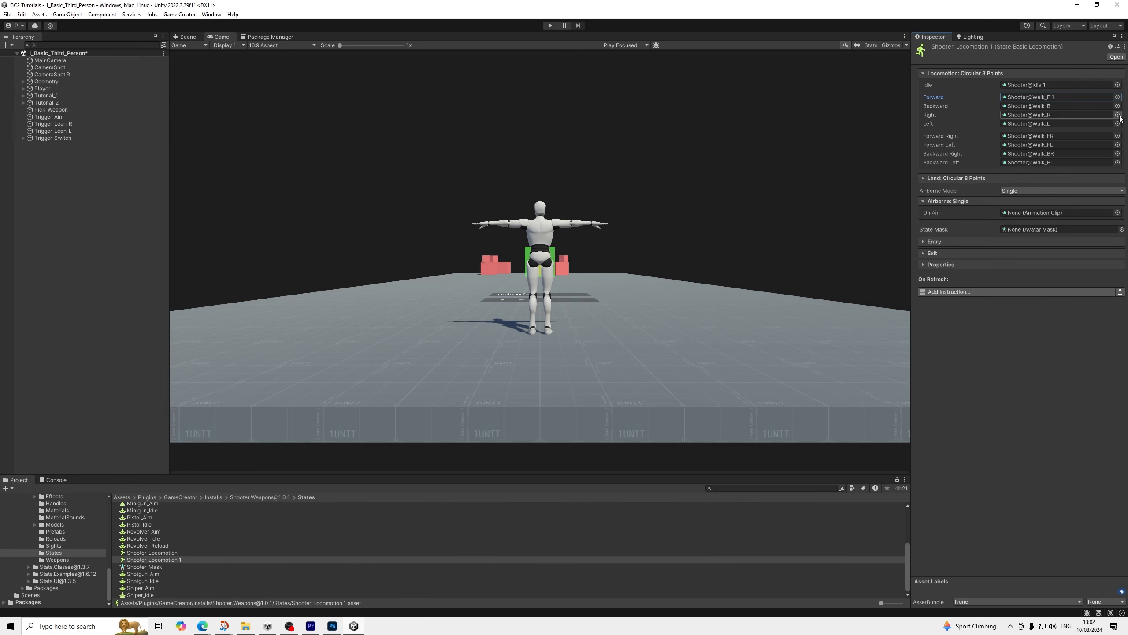
{"action": "left_click", "coordinate": [1117, 105]}
{"action": "key", "text": "Down"}
{"action": "key", "text": "Return"}
{"action": "left_click", "coordinate": [1117, 115]}
{"action": "key", "text": "Down"}
{"action": "key", "text": "Return"}
{"action": "left_click", "coordinate": [1117, 124]}
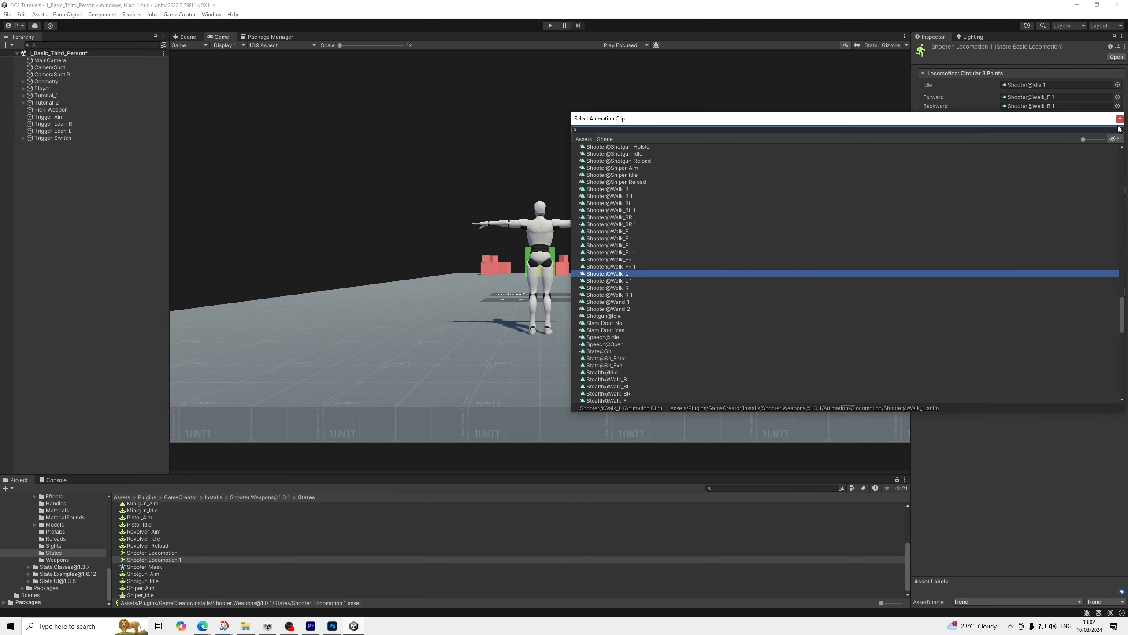
{"action": "key", "text": "Down"}
{"action": "key", "text": "Return"}
Assign Shooter@Walk_FR 1, Walk_FL 1, Walk_BR 1 and Walk_BL 1 to the matching diagonal directions in Shooter_Locomotion 1
{"action": "left_click", "coordinate": [1117, 136]}
{"action": "key", "text": "Down"}
{"action": "key", "text": "Return"}
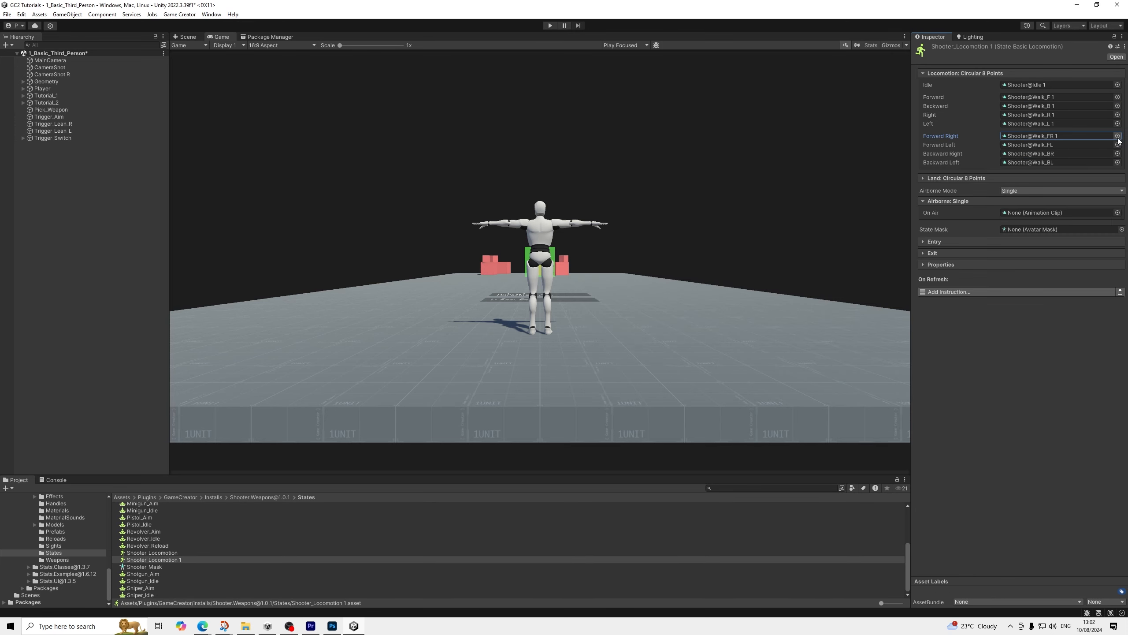
{"action": "left_click", "coordinate": [1117, 154]}
{"action": "key", "text": "Return"}
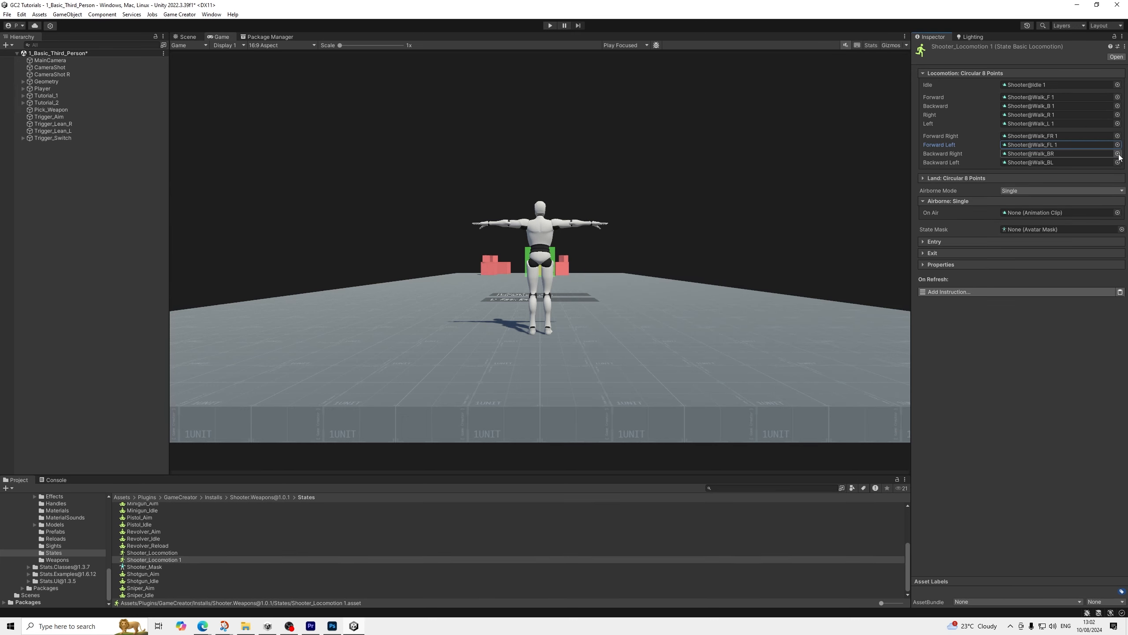
{"action": "left_click", "coordinate": [1119, 154]}
{"action": "key", "text": "Down"}
{"action": "key", "text": "Return"}
{"action": "left_click", "coordinate": [1119, 163]}
{"action": "key", "text": "Down"}
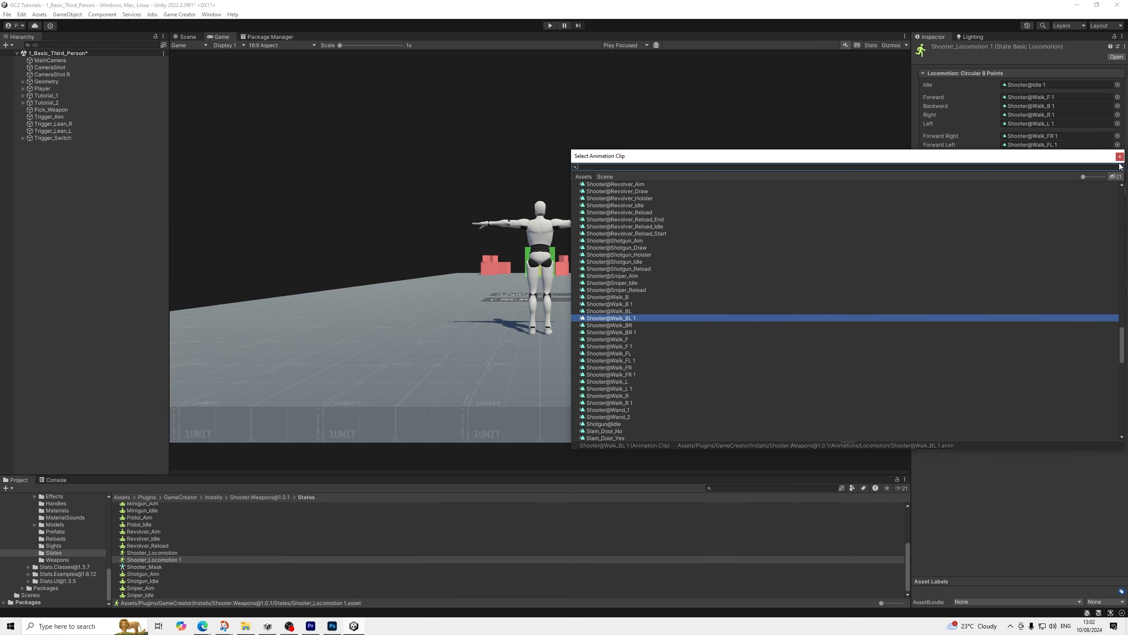
{"action": "key", "text": "Return"}
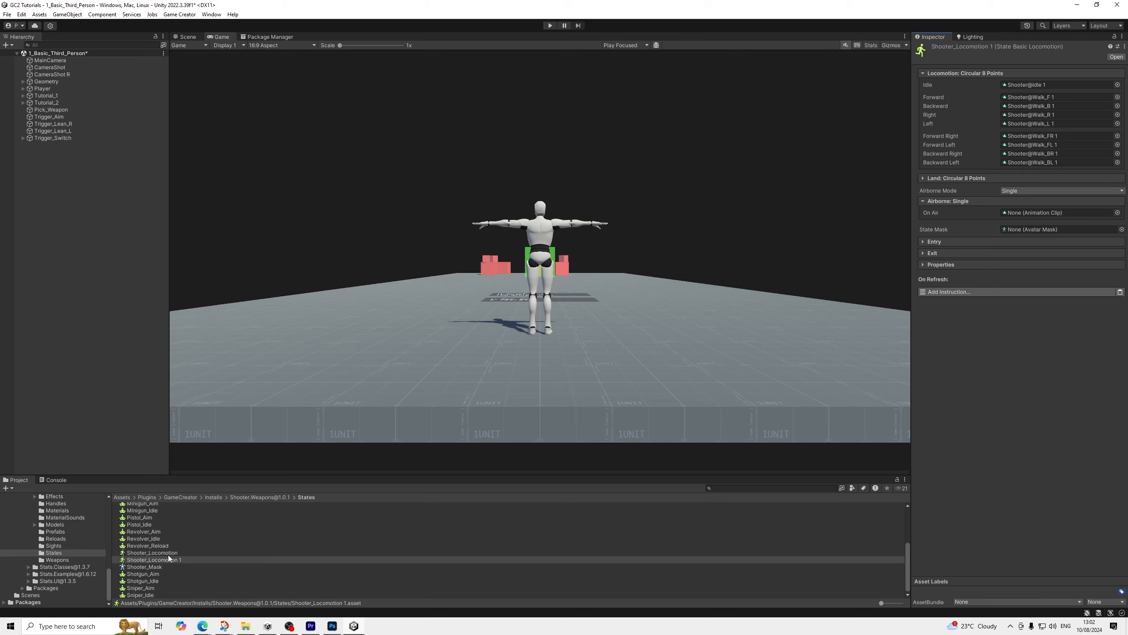
{"action": "left_click", "coordinate": [57, 559]}
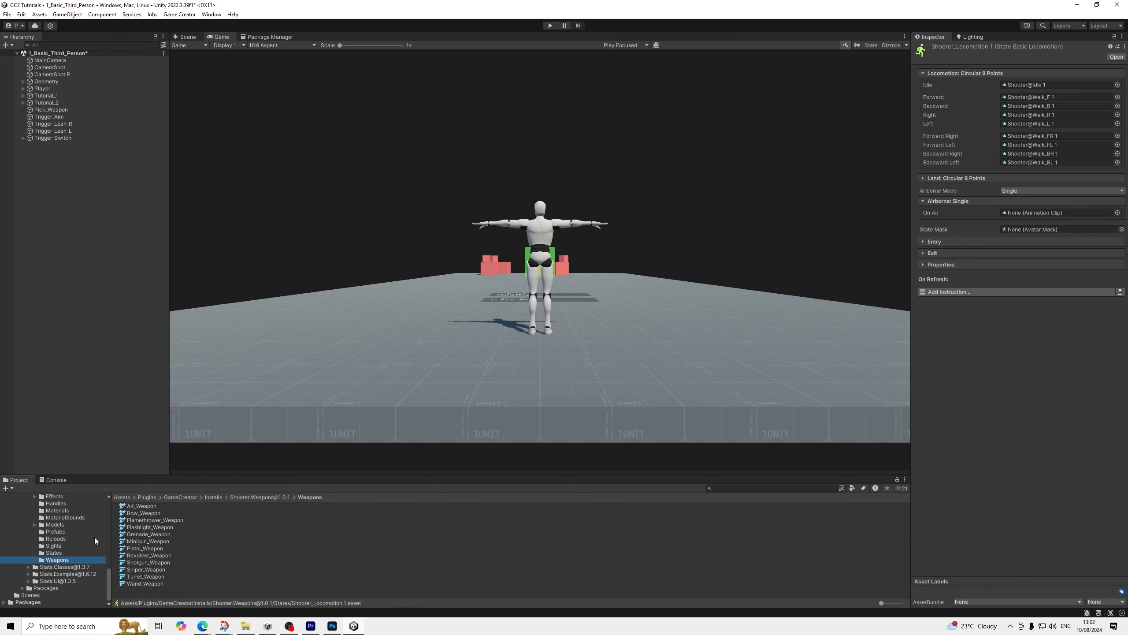
{"action": "left_click", "coordinate": [52, 546]}
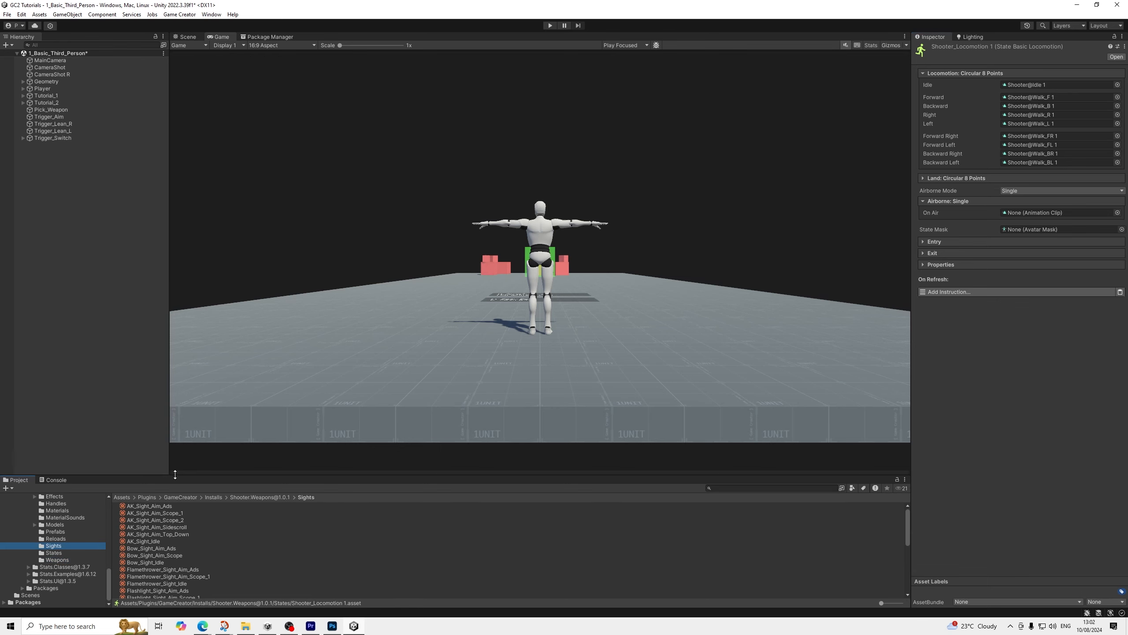
{"action": "left_click", "coordinate": [145, 542]}
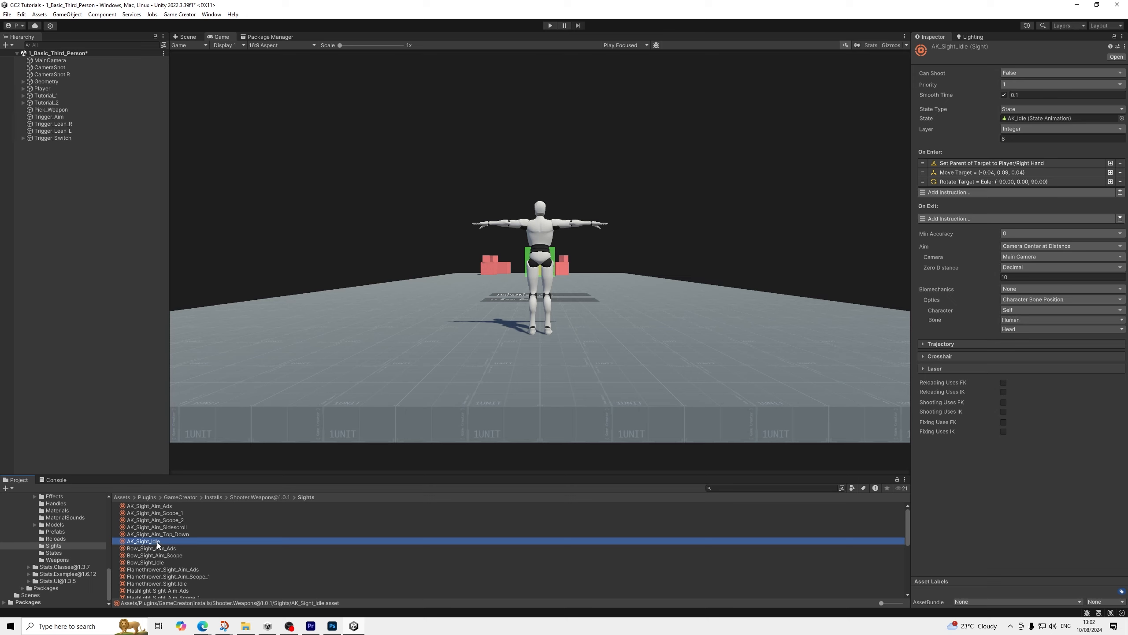
{"action": "key", "text": "ctrl+d"}
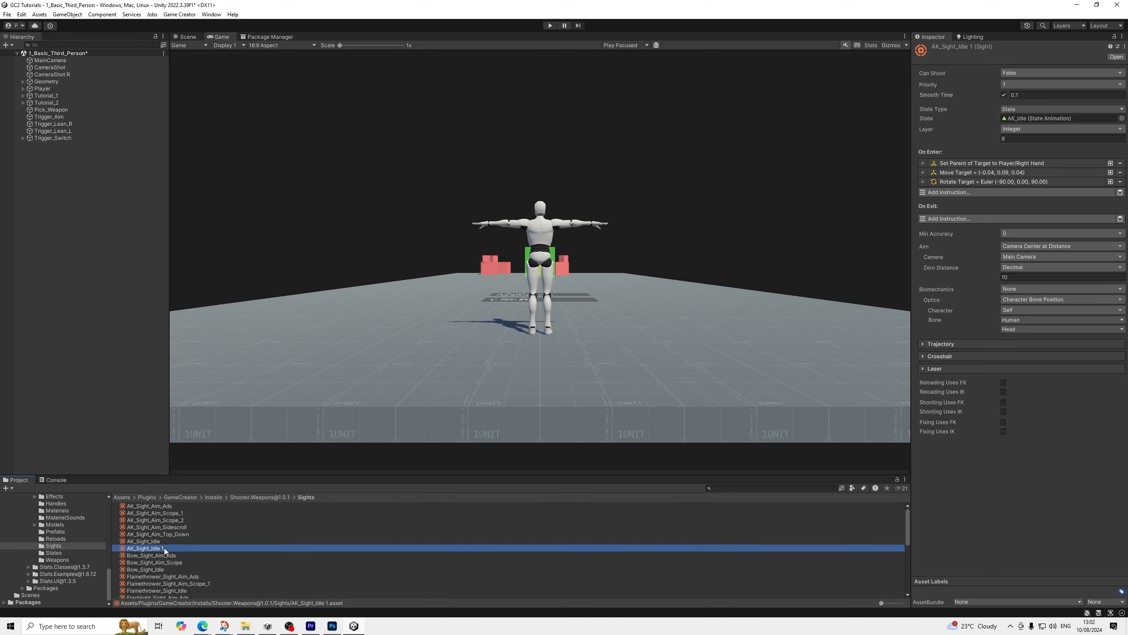
{"action": "key", "text": "Delete"}
{"action": "key", "text": "Return"}
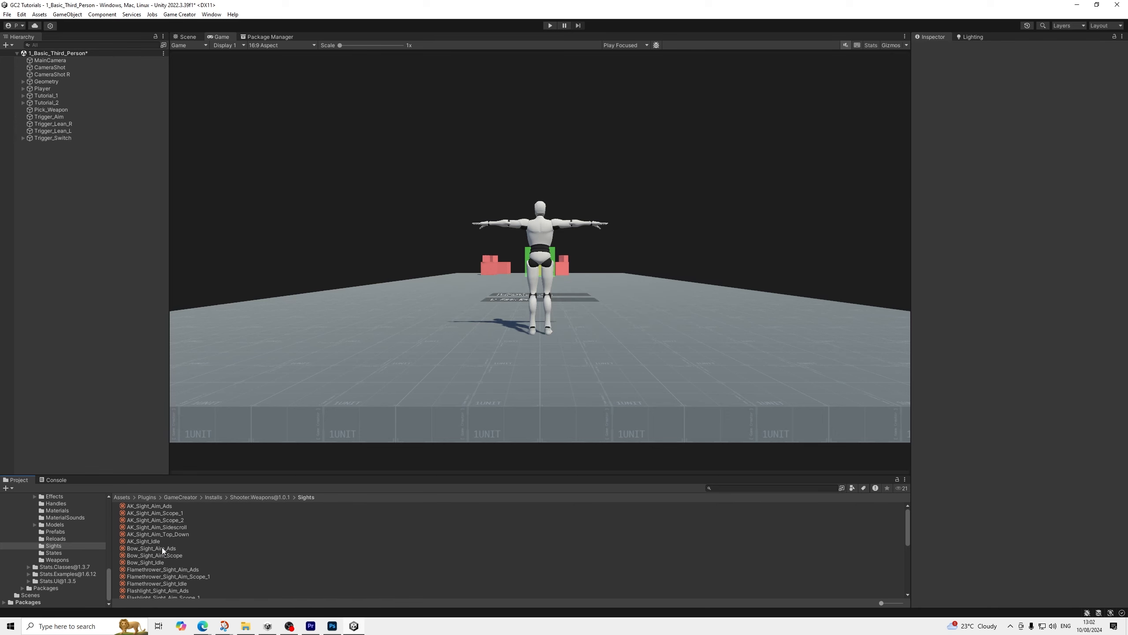
Delete the parent, move and rotate instructions under On Enter in AK_Sight_Idle, and check the settings of AK_Sight_Aim_Ads
{"action": "left_click", "coordinate": [157, 542]}
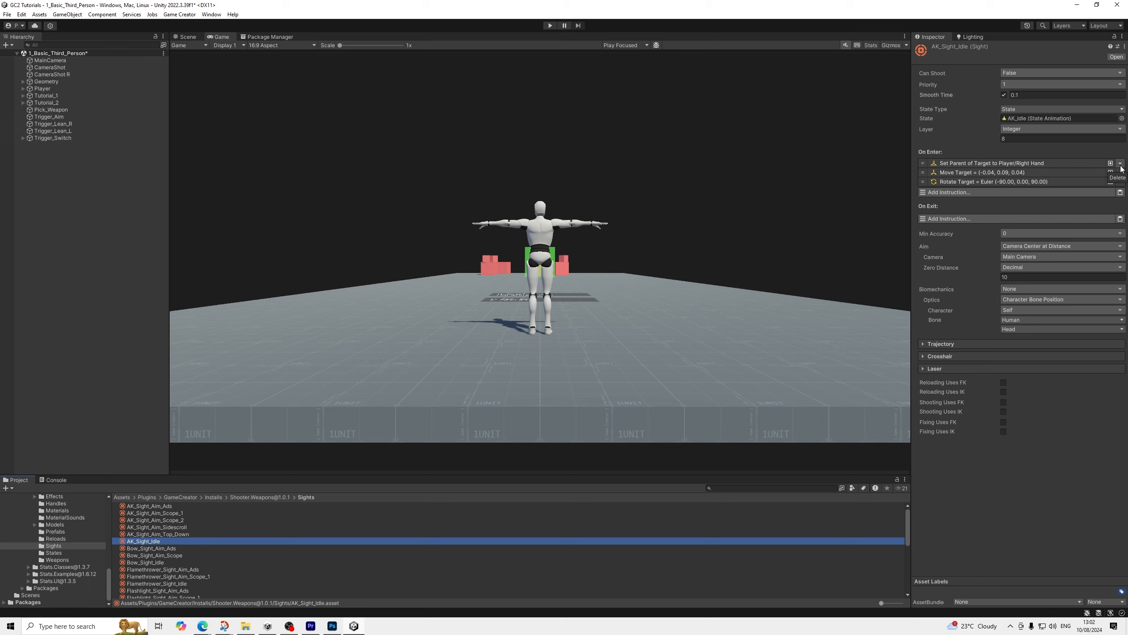
{"action": "left_click", "coordinate": [1120, 164]}
{"action": "left_click", "coordinate": [1120, 163]}
{"action": "left_click", "coordinate": [1120, 164]}
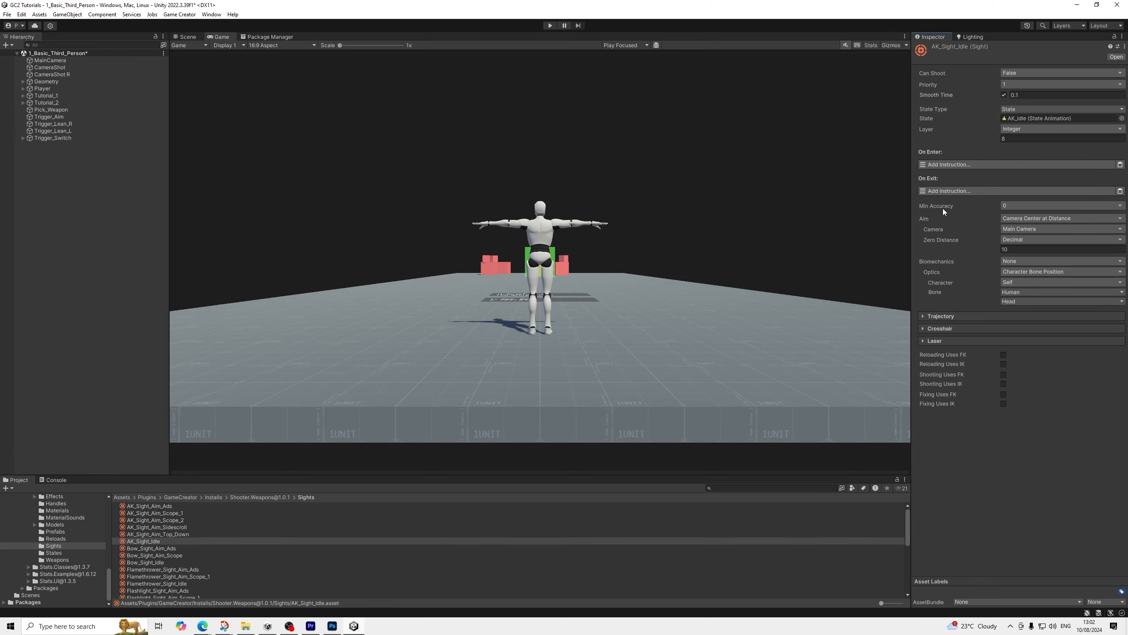
{"action": "left_click", "coordinate": [164, 508]}
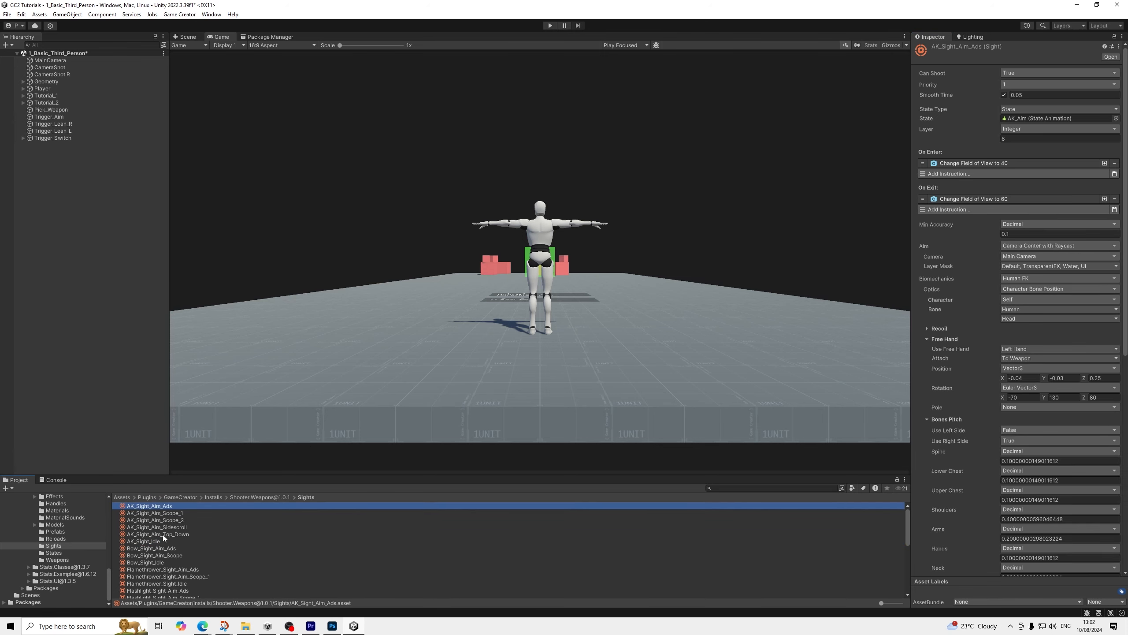
{"action": "left_click", "coordinate": [153, 541]}
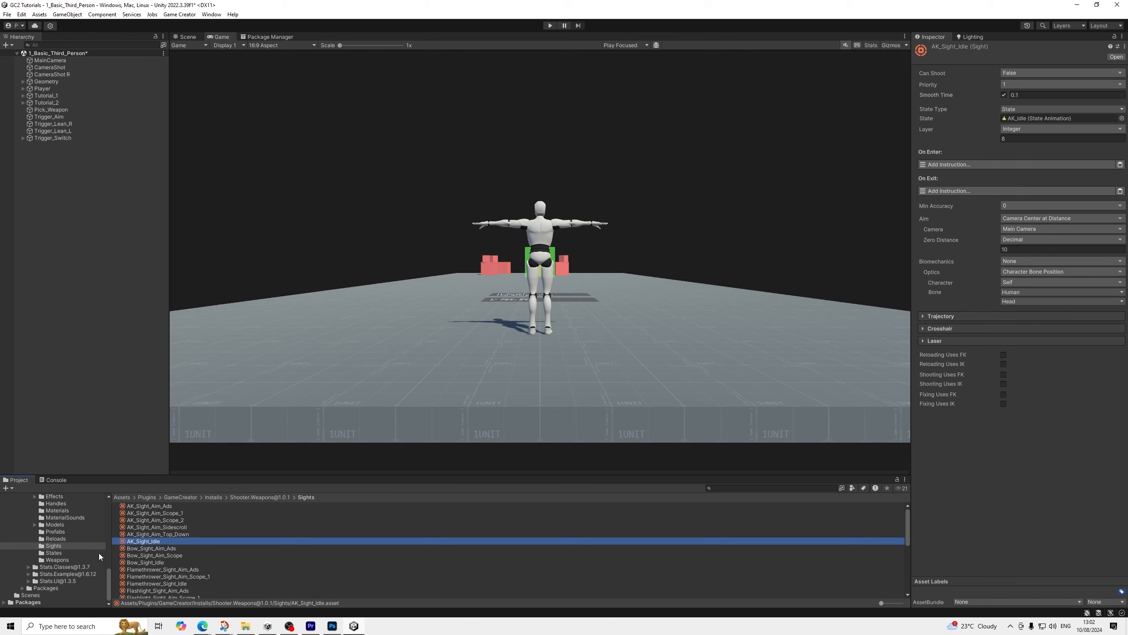
Review the Weapons folder and the clips assigned in the Shooter_Locomotion 1 state, and return to the Sights folder
{"action": "left_click", "coordinate": [62, 546]}
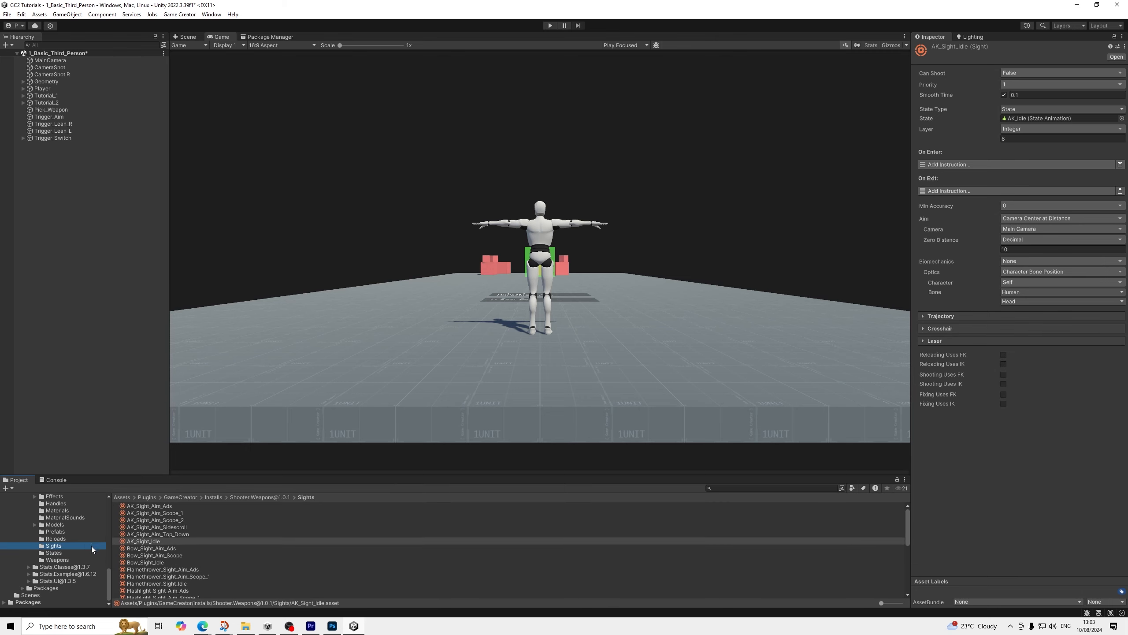
{"action": "left_click", "coordinate": [56, 560]}
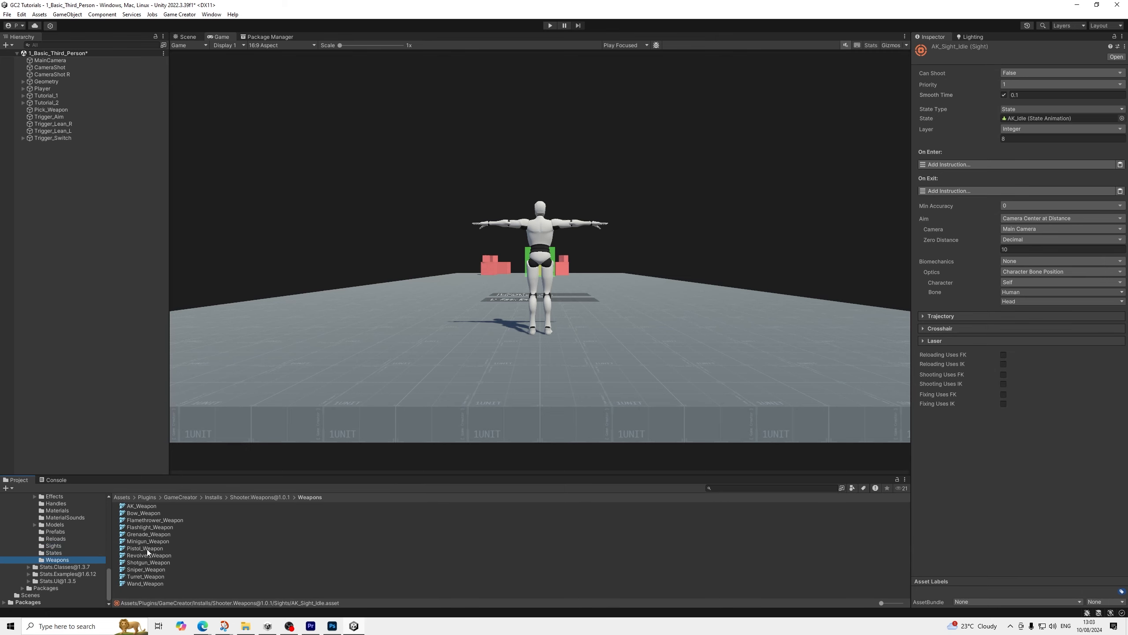
{"action": "left_click", "coordinate": [62, 552]}
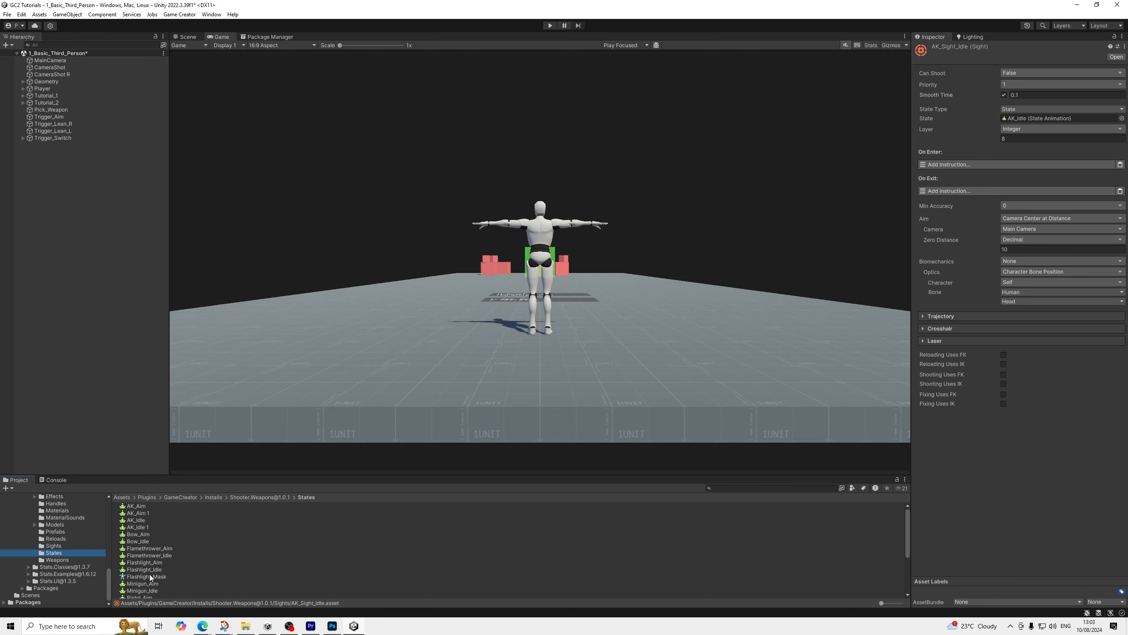
{"action": "scroll", "coordinate": [152, 567], "scroll_direction": "down", "scroll_amount": 5}
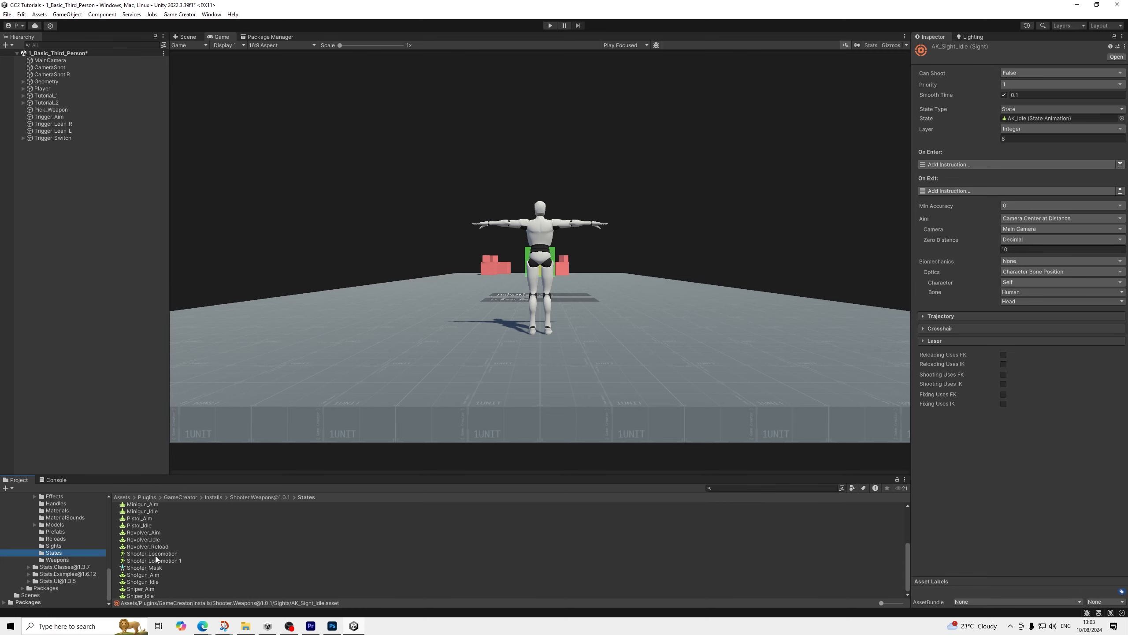
{"action": "left_click", "coordinate": [155, 561]}
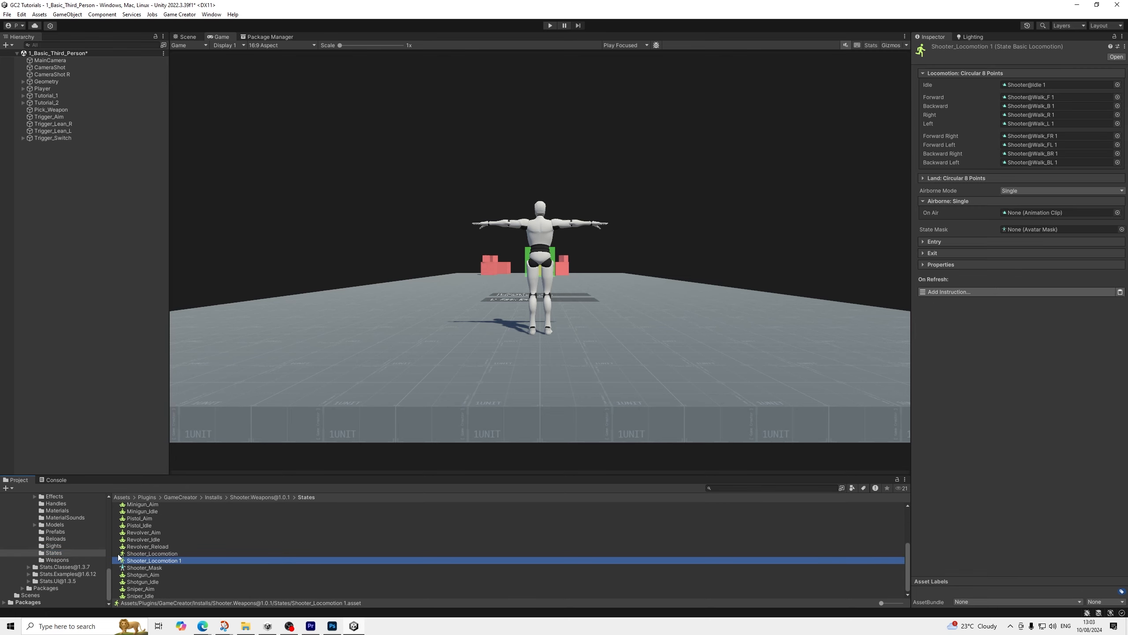
{"action": "left_click", "coordinate": [55, 546]}
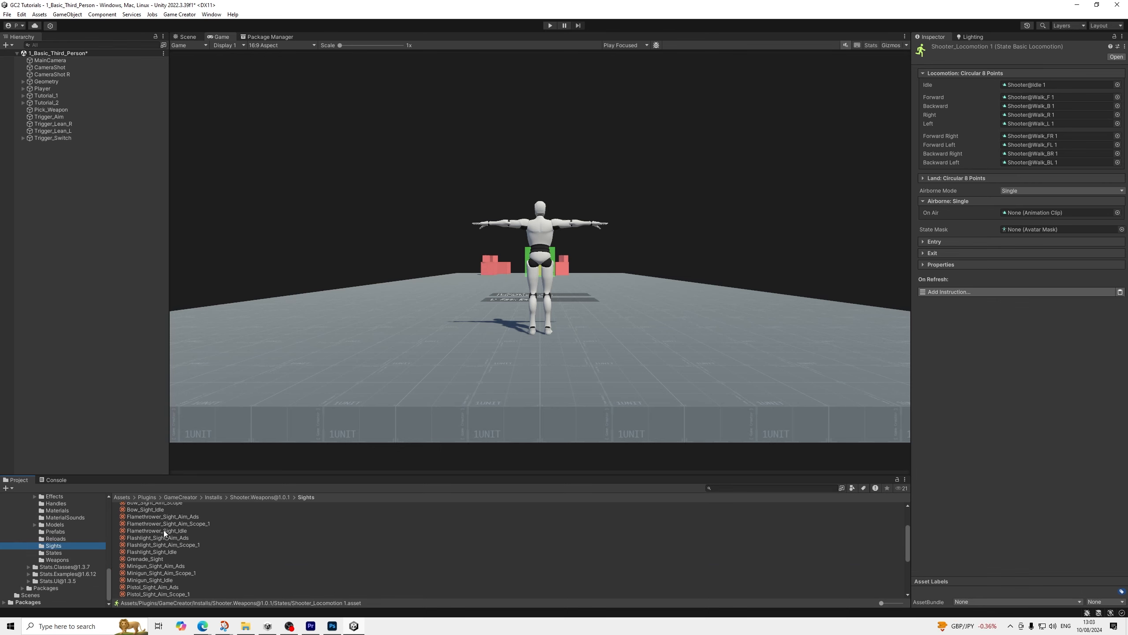
Duplicate the AK_Sight_Aim_Ads and AK_Sight_Idle sights in the Sights folder
{"action": "scroll", "coordinate": [158, 531], "scroll_direction": "up", "scroll_amount": 4}
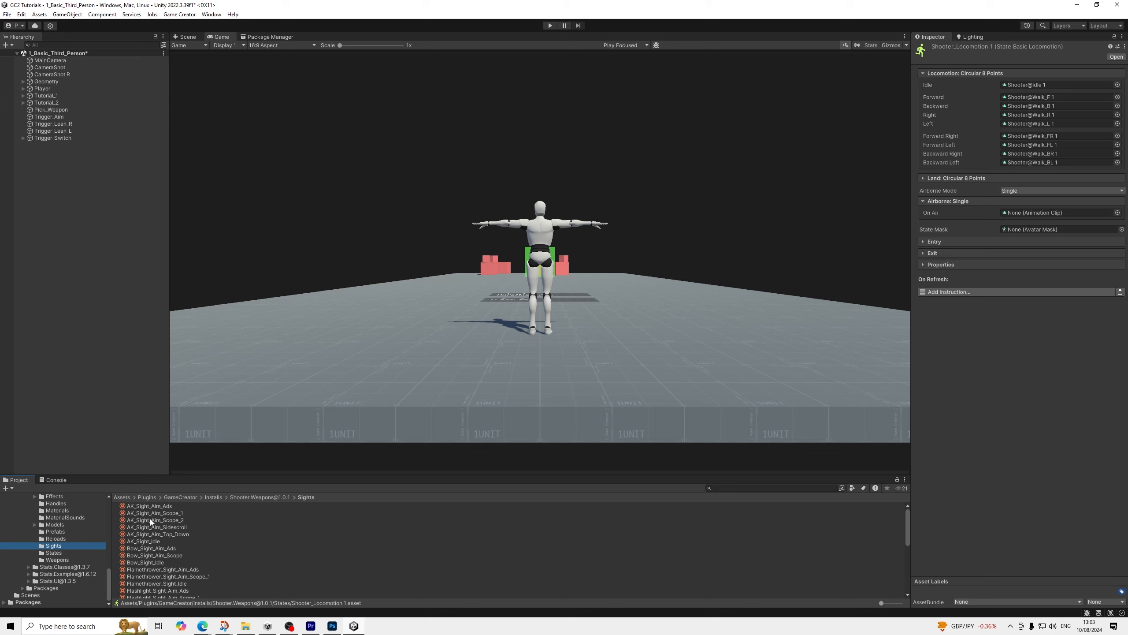
{"action": "left_click", "coordinate": [158, 506]}
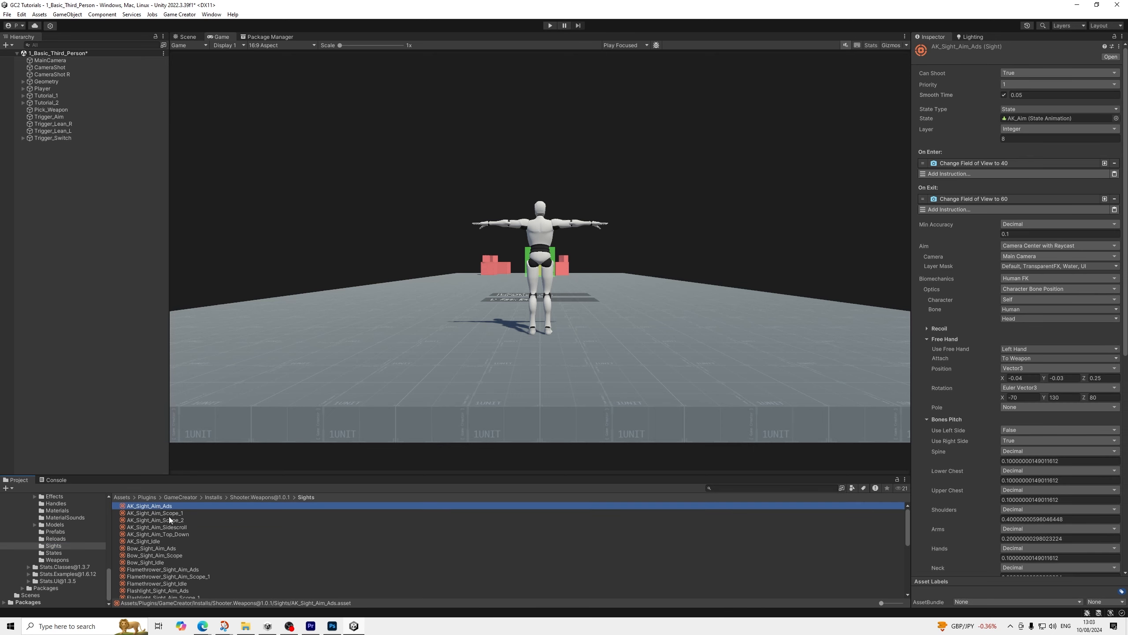
{"action": "key", "text": "ctrl+d"}
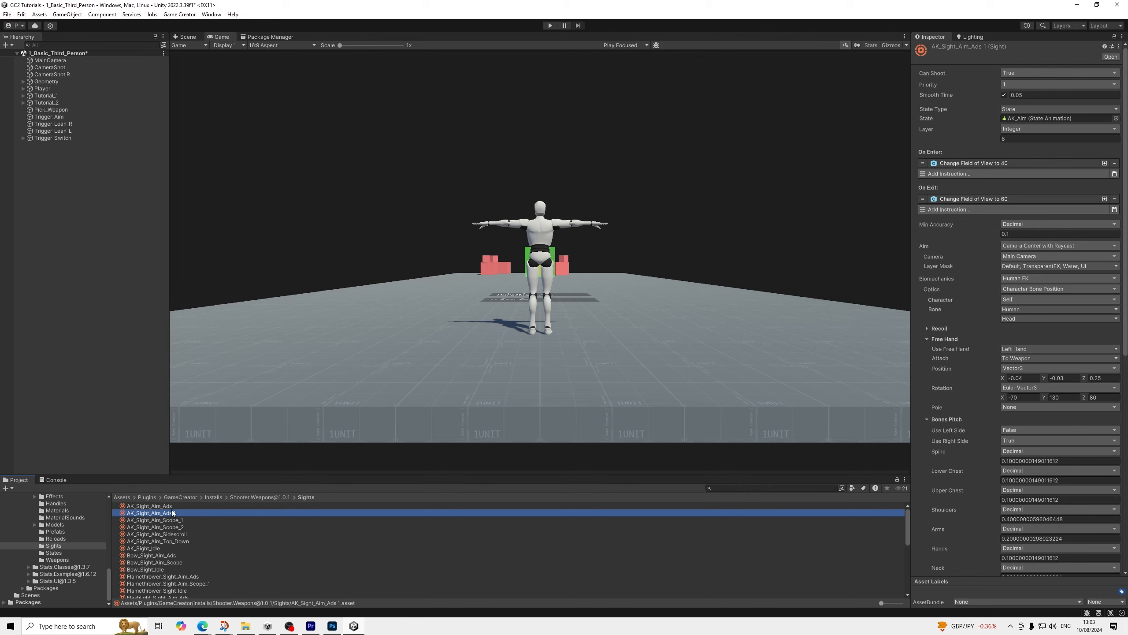
{"action": "left_click", "coordinate": [159, 549]}
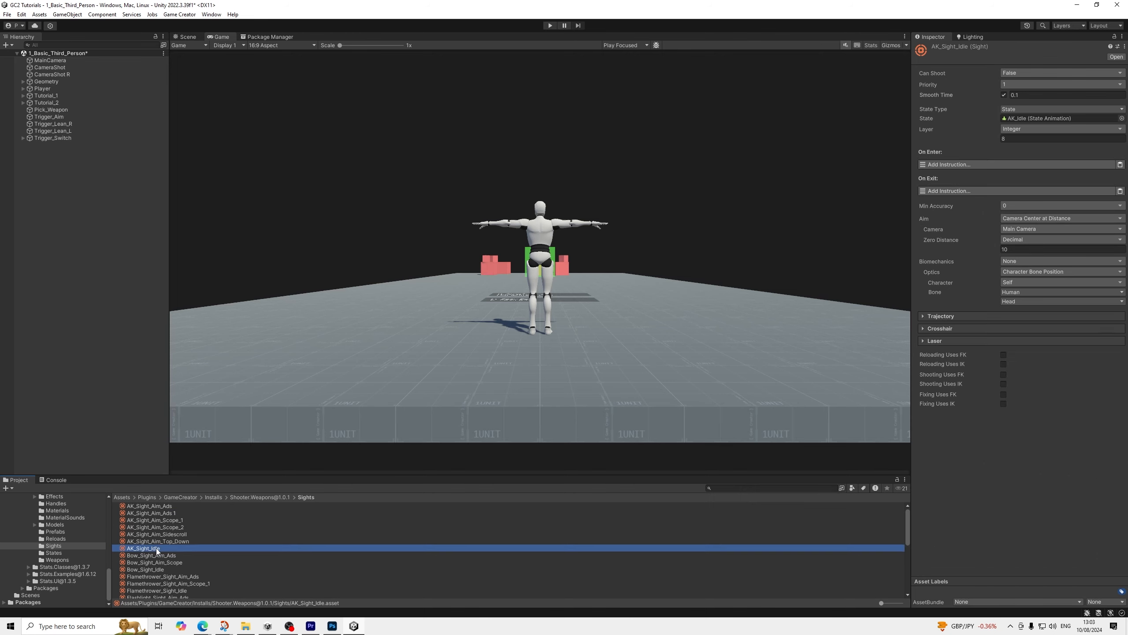
{"action": "key", "text": "ctrl+d"}
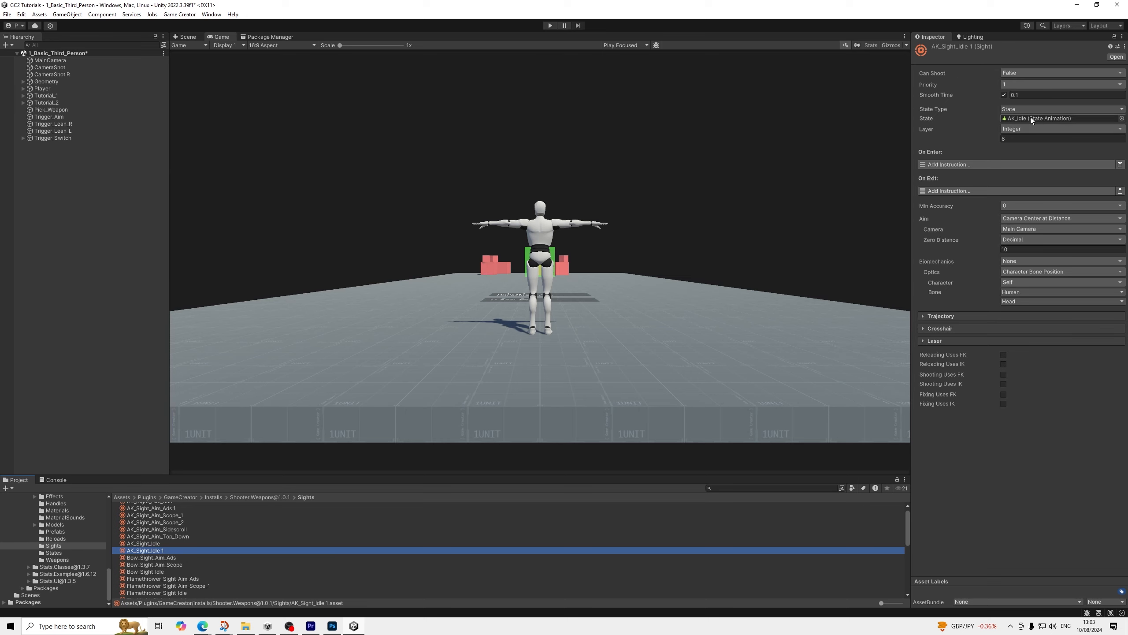
{"action": "scroll", "coordinate": [156, 537], "scroll_direction": "up", "scroll_amount": 1}
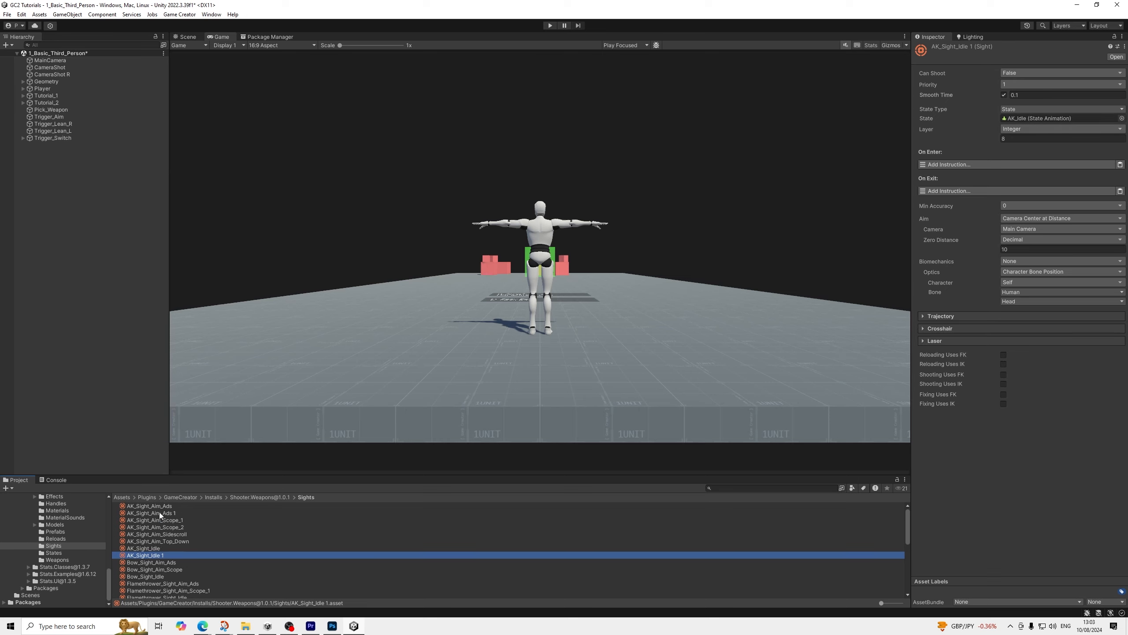
Open AK_Weapon in the Weapons folder and duplicate its idle and aim-ads sight entries
{"action": "left_click", "coordinate": [58, 560]}
{"action": "left_click", "coordinate": [135, 507]}
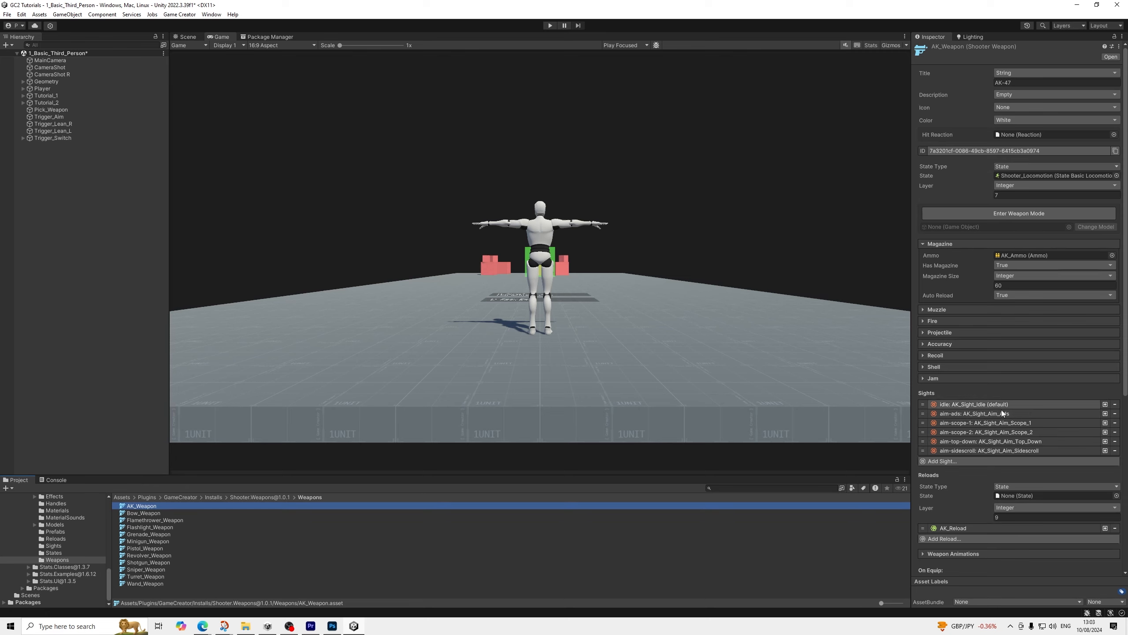
{"action": "left_click", "coordinate": [1104, 405]}
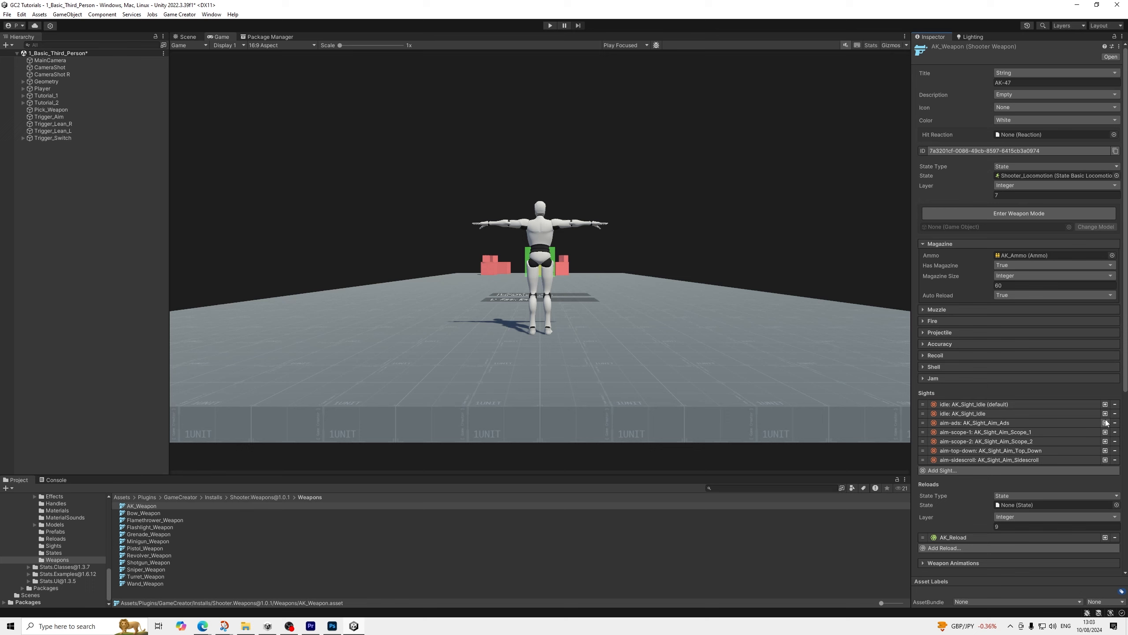
{"action": "left_click", "coordinate": [1105, 423]}
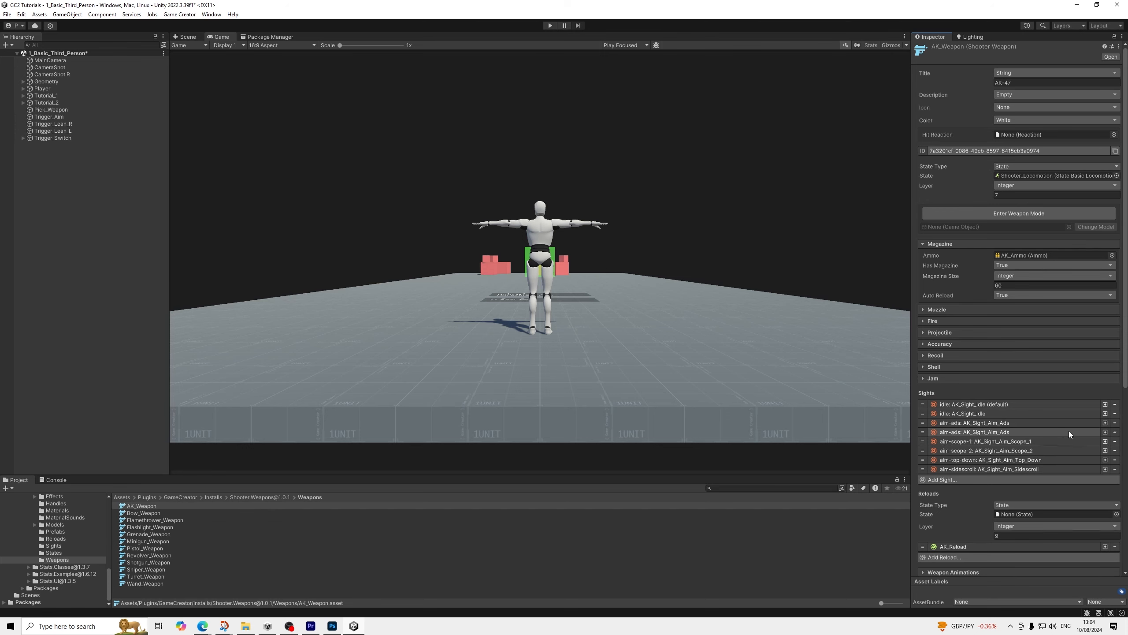
Assign AK_Sight_Aim_Ads 1 to the duplicated aim-ads entry and AK_Sight_Idle 1 to the duplicated idle entry of AK_Weapon
{"action": "left_click", "coordinate": [1070, 431]}
{"action": "left_click", "coordinate": [1112, 452]}
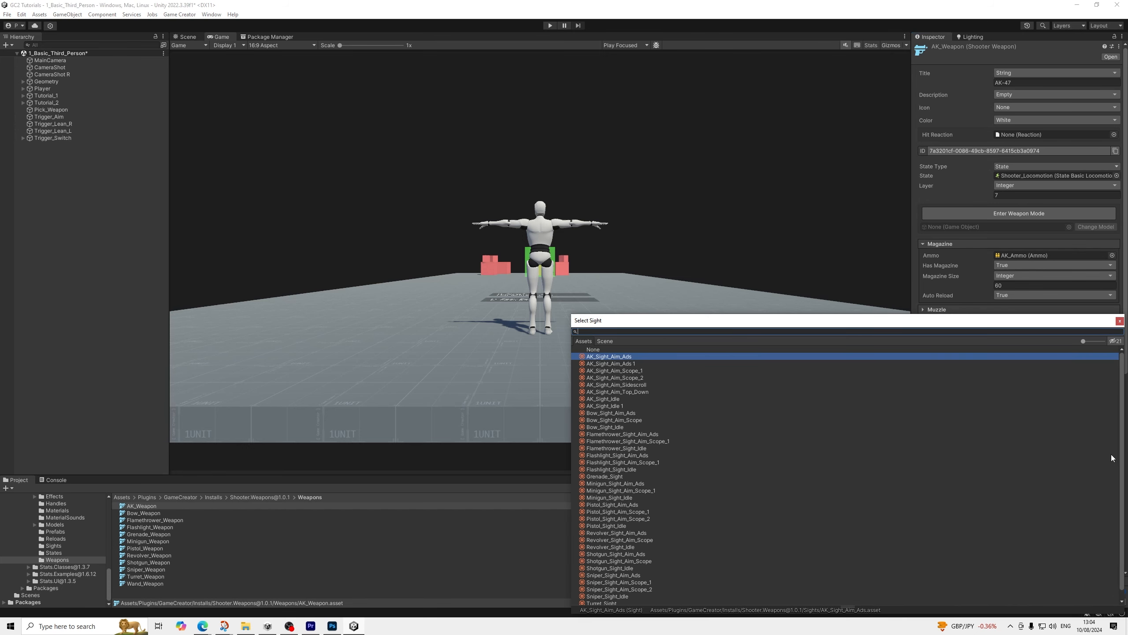
{"action": "double_click", "coordinate": [1110, 454]}
{"action": "left_click", "coordinate": [1022, 413]}
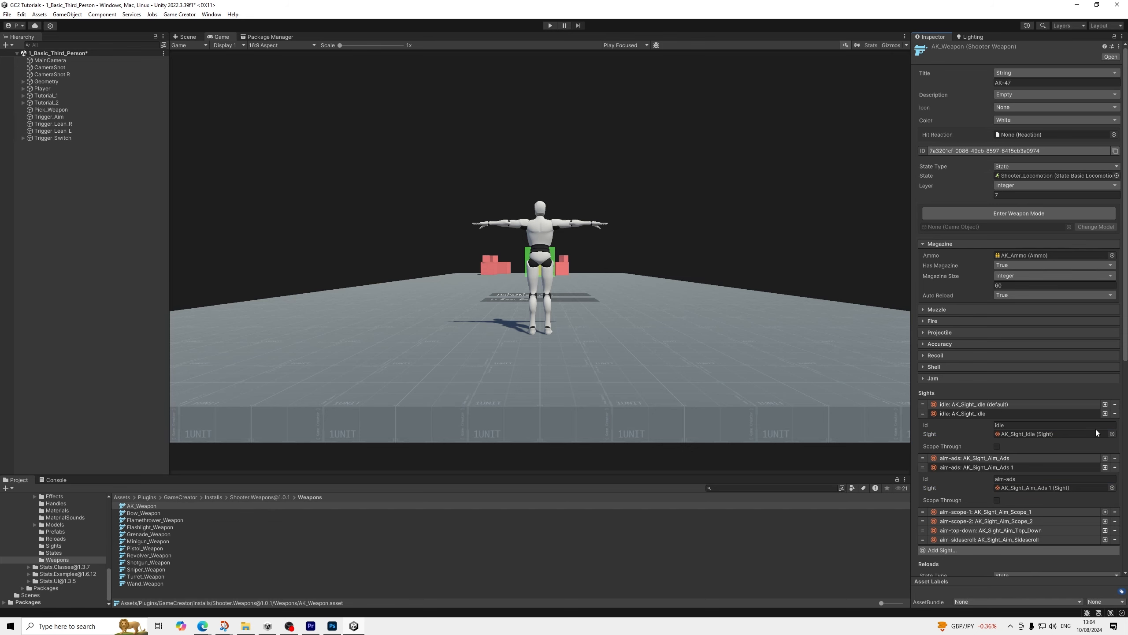
{"action": "left_click", "coordinate": [1112, 435]}
{"action": "key", "text": "Down"}
{"action": "key", "text": "Return"}
Locate the AK_Sight_Idle 1 sight from its weapon entry and set its state to AK_Idle 1
{"action": "left_click", "coordinate": [1020, 435]}
{"action": "left_click", "coordinate": [151, 550]}
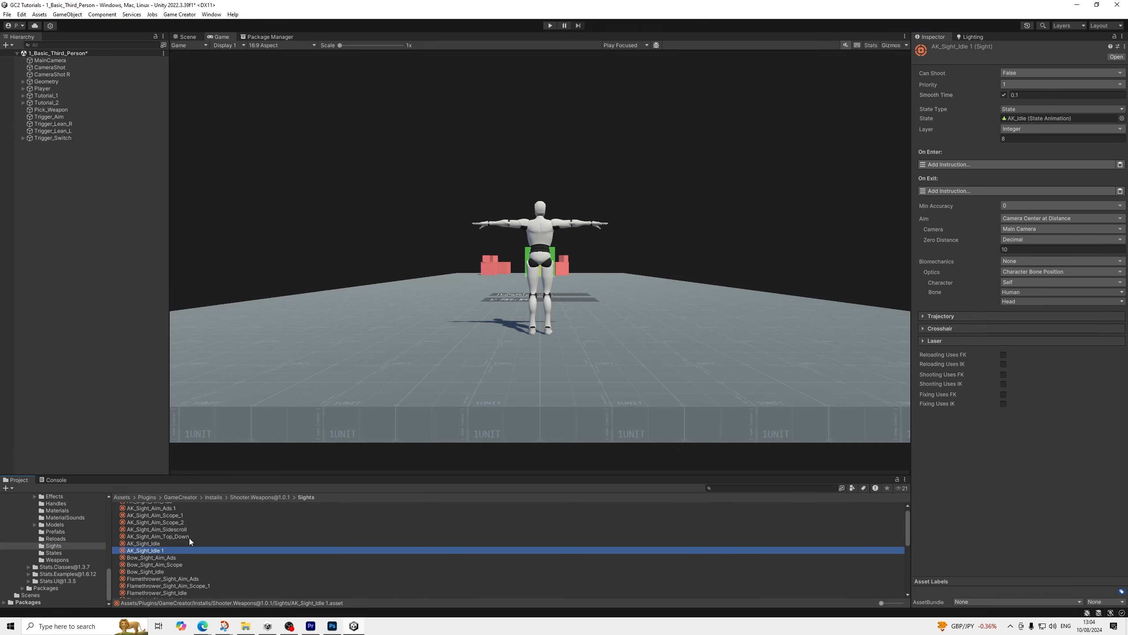
{"action": "left_click", "coordinate": [1120, 119]}
{"action": "key", "text": "Down"}
{"action": "key", "text": "Return"}
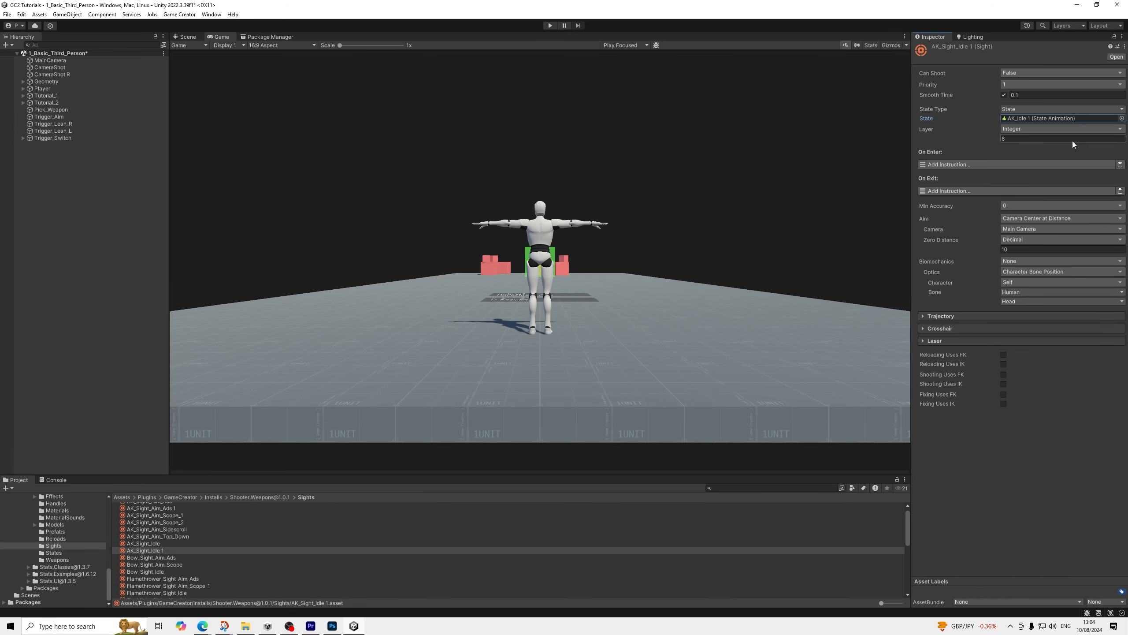
Set the state of the original AK_Sight_Idle sight to AK_Idle 1
{"action": "left_click", "coordinate": [163, 543]}
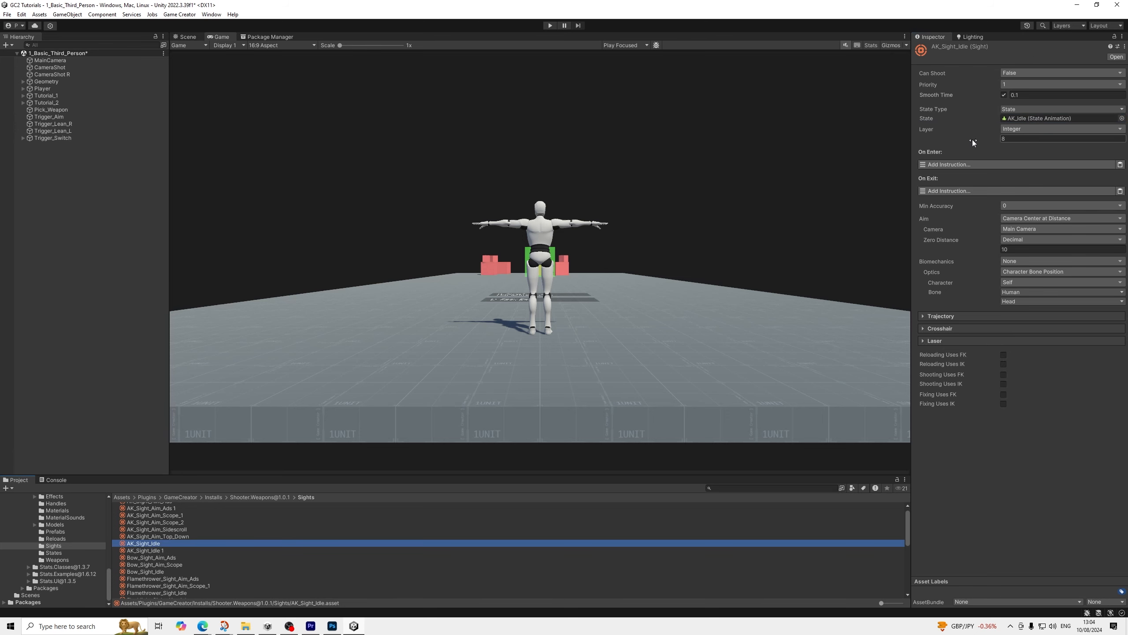
{"action": "left_click", "coordinate": [1122, 118]}
{"action": "key", "text": "Down"}
{"action": "key", "text": "Return"}
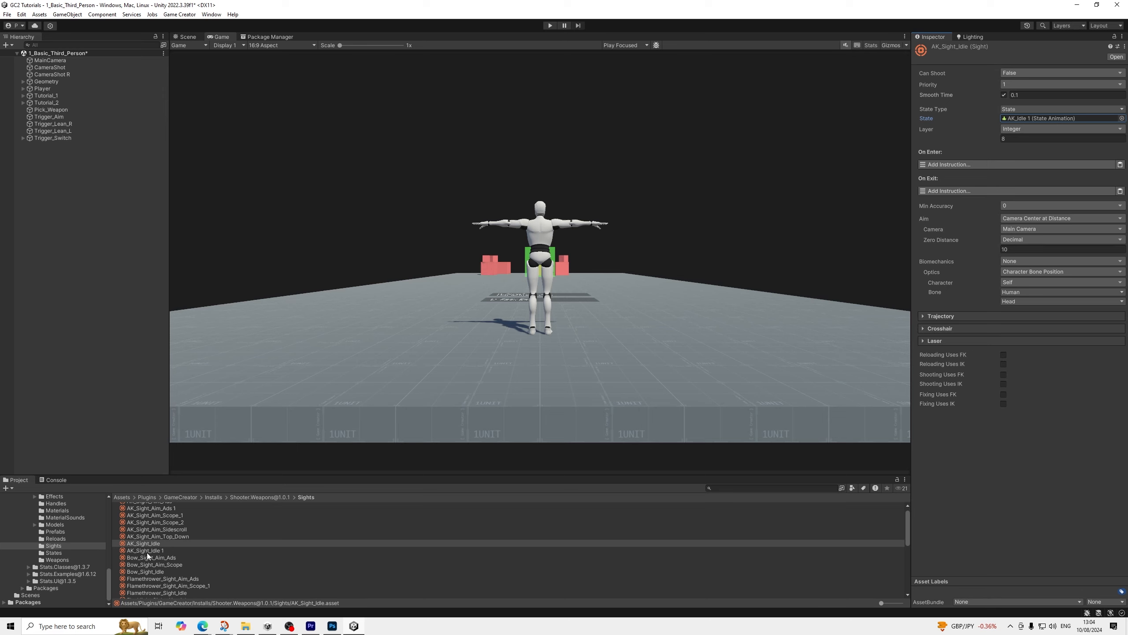
Check the clip and mask of the AK_Idle 1 state, and open the AK_Sight_Aim_Ads 1 sight in the Sights folder
{"action": "left_click", "coordinate": [1020, 118]}
{"action": "left_click", "coordinate": [137, 528]}
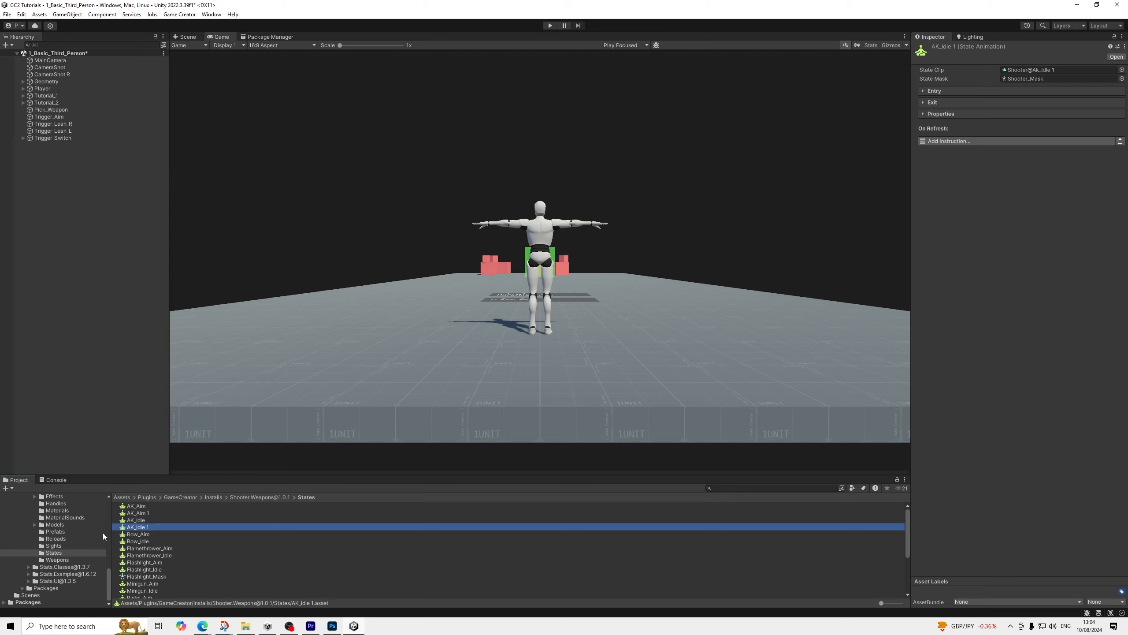
{"action": "left_click", "coordinate": [55, 559]}
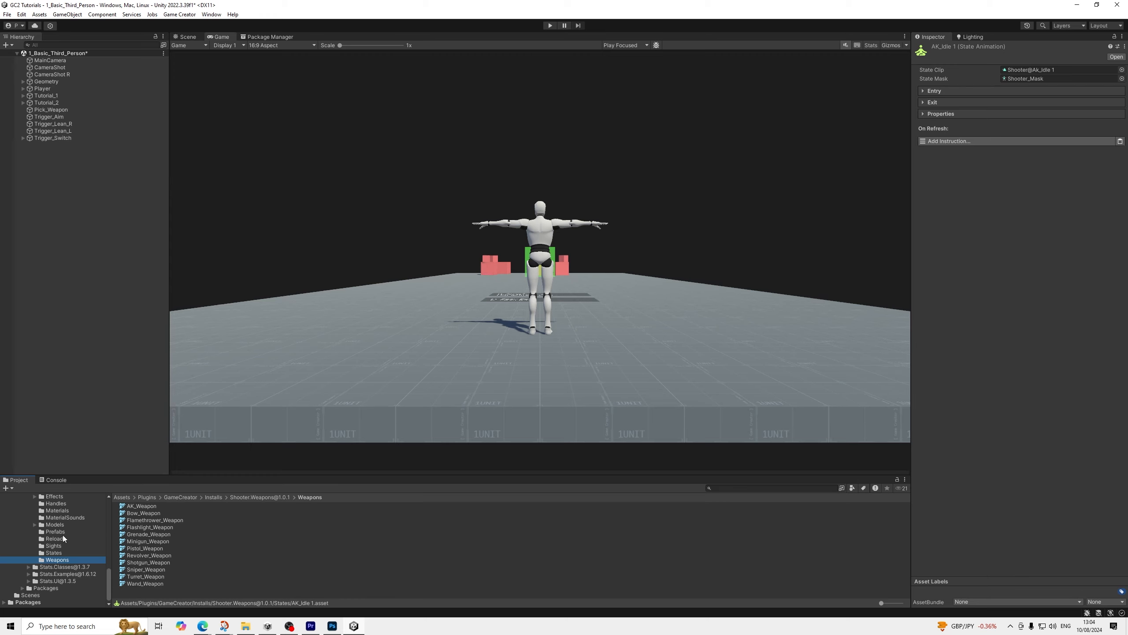
{"action": "left_click", "coordinate": [55, 545]}
{"action": "left_click", "coordinate": [156, 514]}
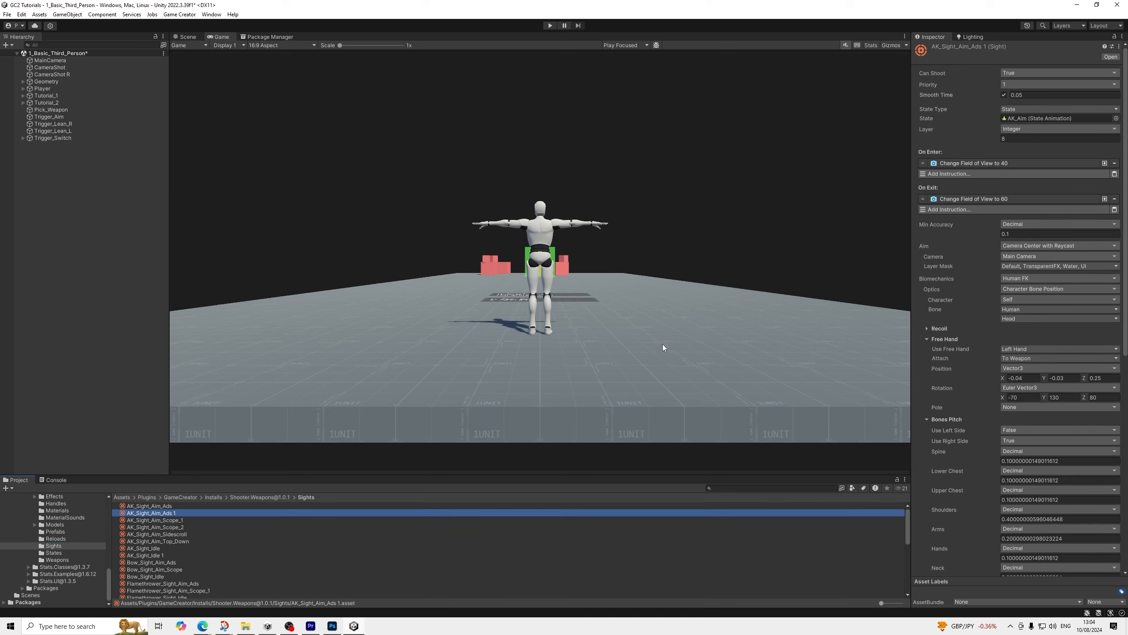
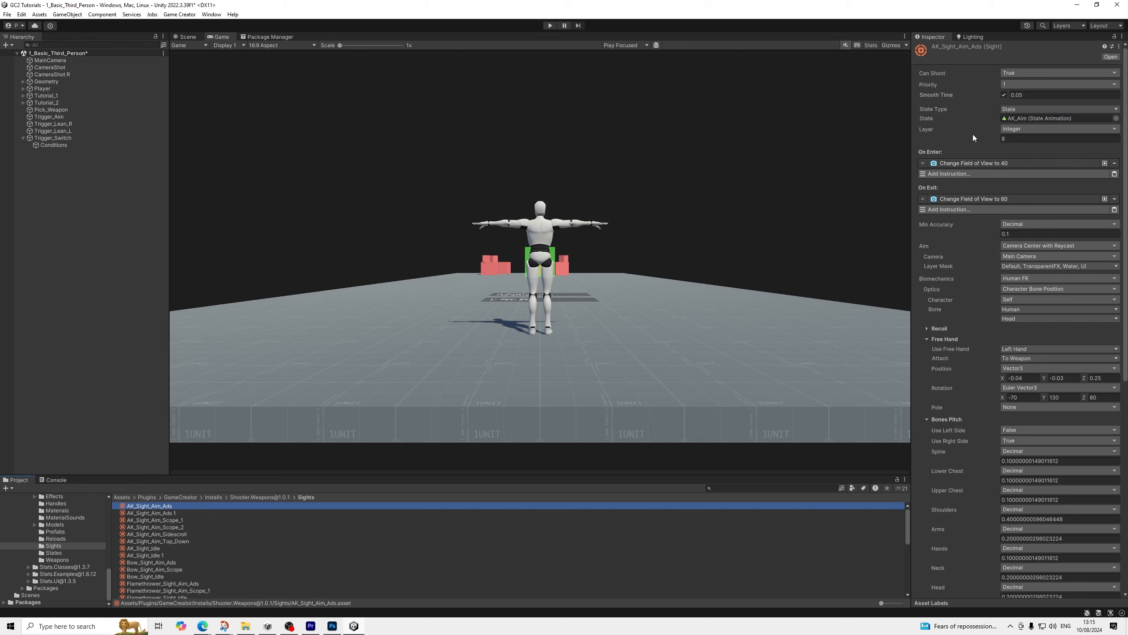
Compare the assigned states and enter instructions of the AK_Sight_Aim_Ads 1, AK_Sight_Idle and AK_Sight_Idle 1 sights
{"action": "left_click", "coordinate": [182, 513]}
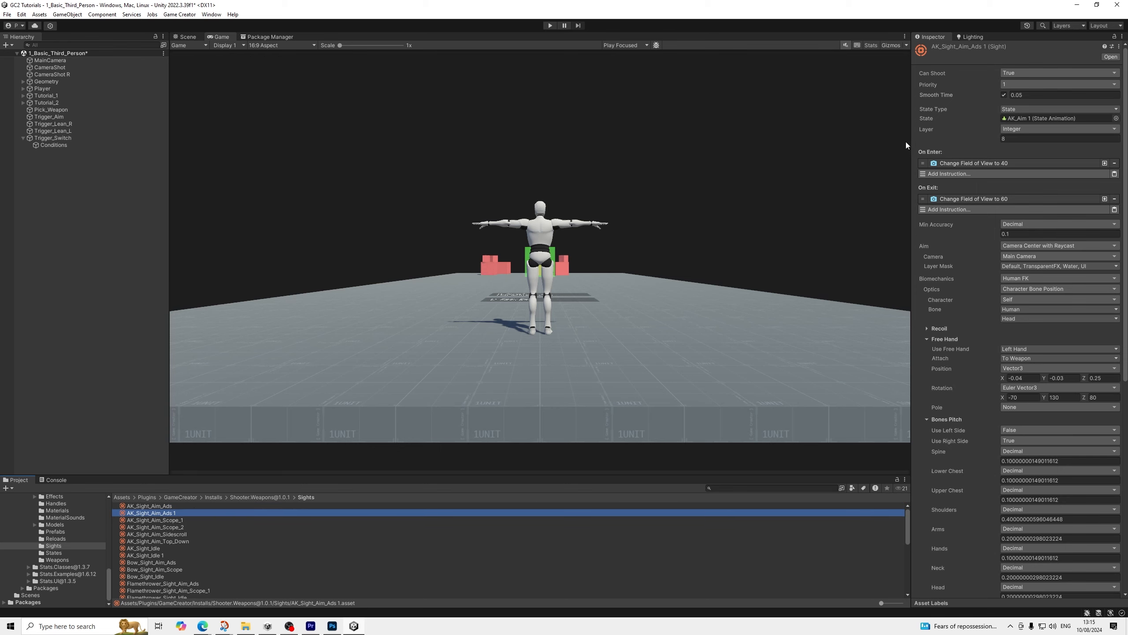
{"action": "left_click", "coordinate": [143, 548]}
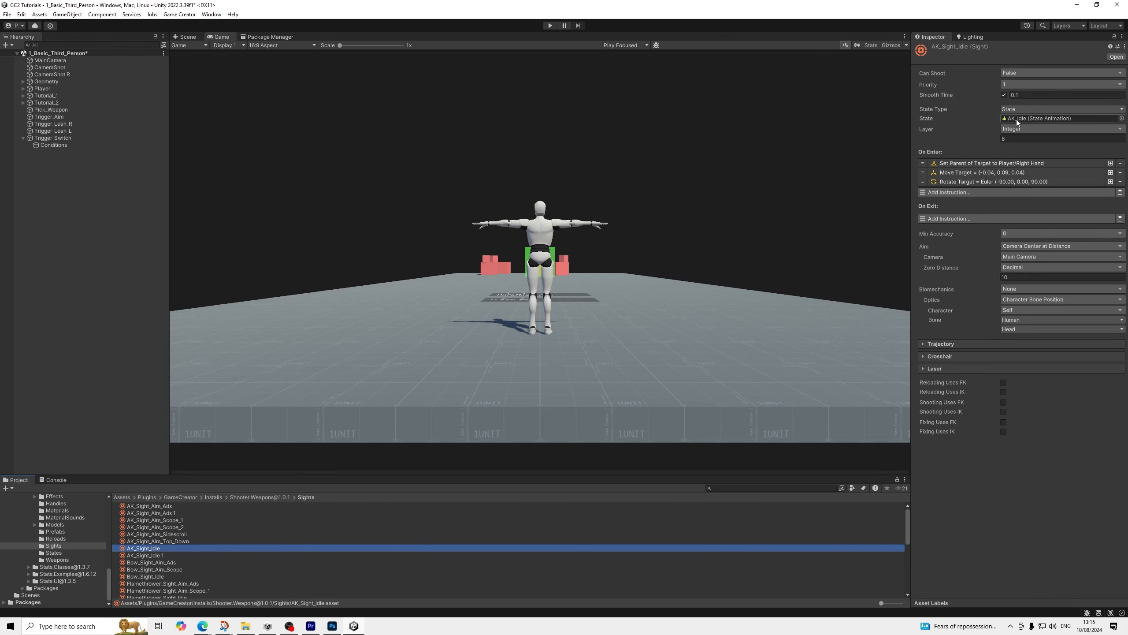
{"action": "left_click", "coordinate": [152, 554]}
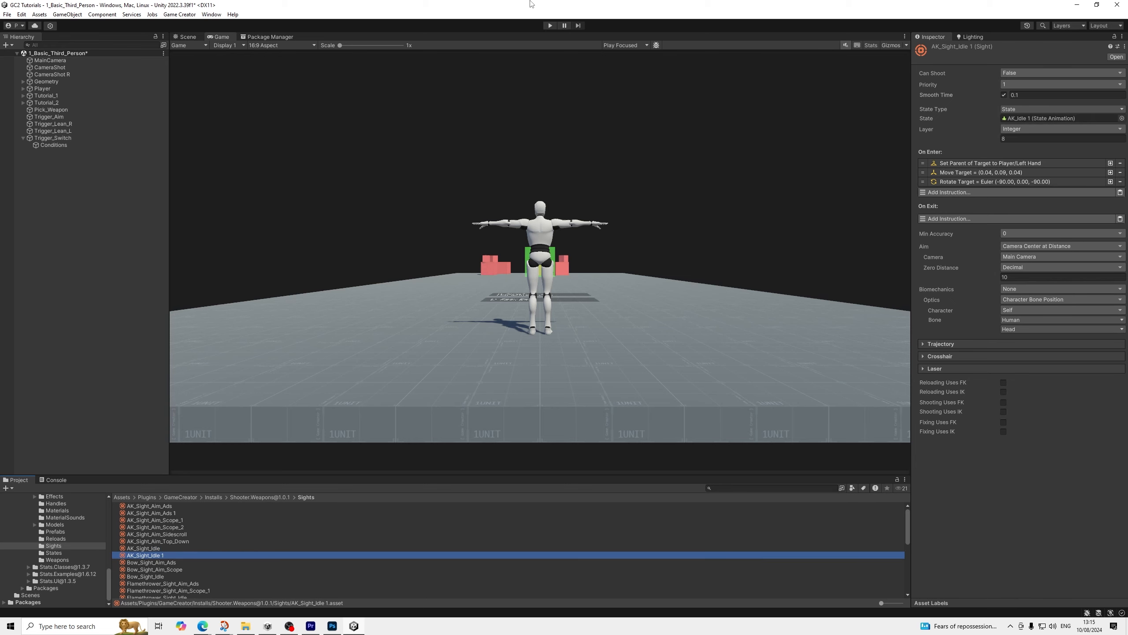
Play-test the scene by running the player forward to pick up the AK and repeatedly switching the shoulder camera
{"action": "left_click", "coordinate": [551, 25]}
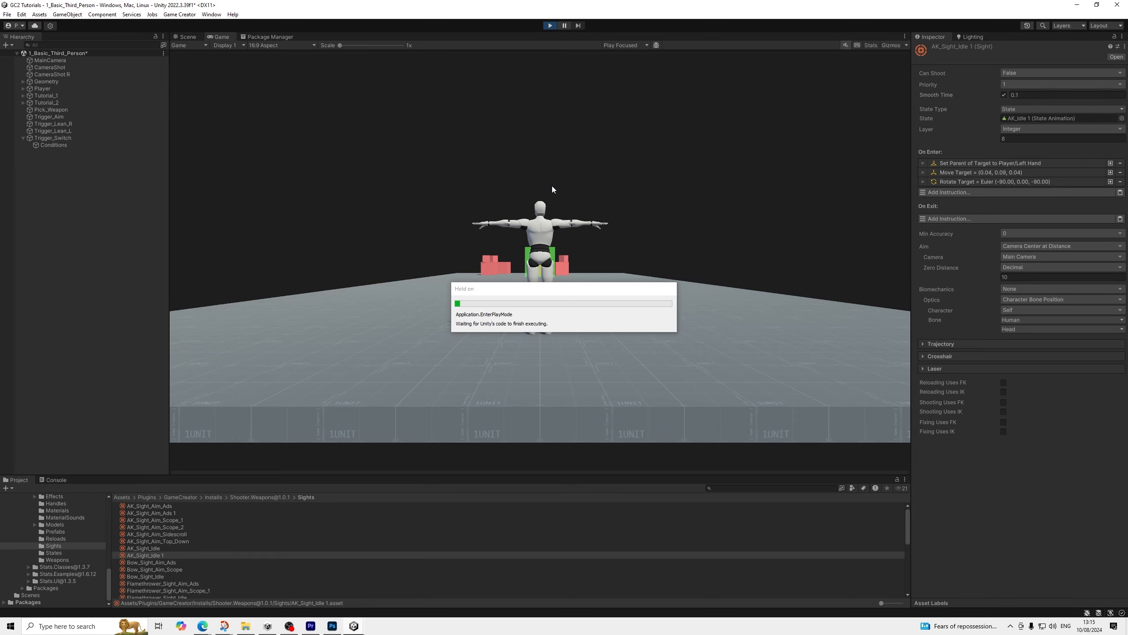
{"action": "key", "text": "w"}
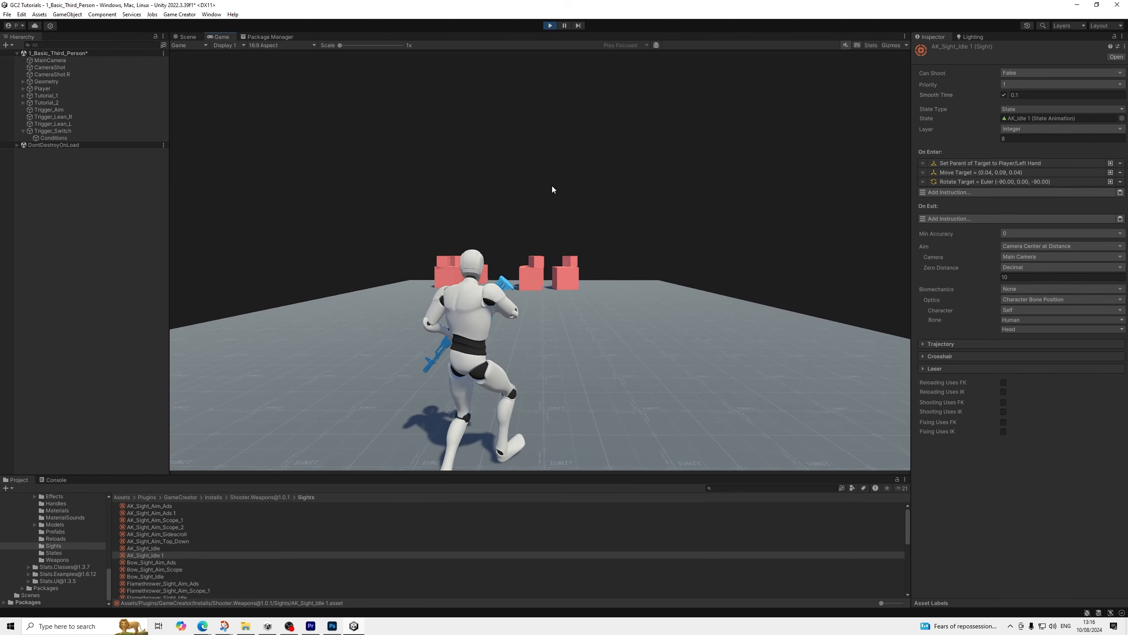
{"action": "key", "text": "c"}
{"action": "key", "text": "c"}
{"action": "key", "text": "c"}
{"action": "key", "text": "c"}
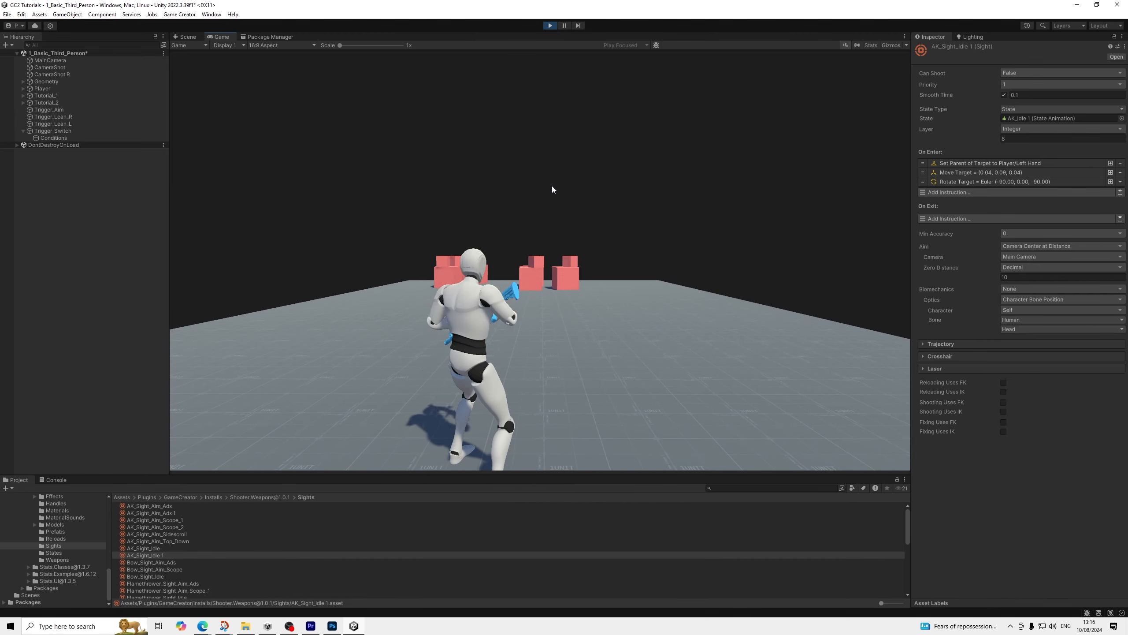
{"action": "key", "text": "c"}
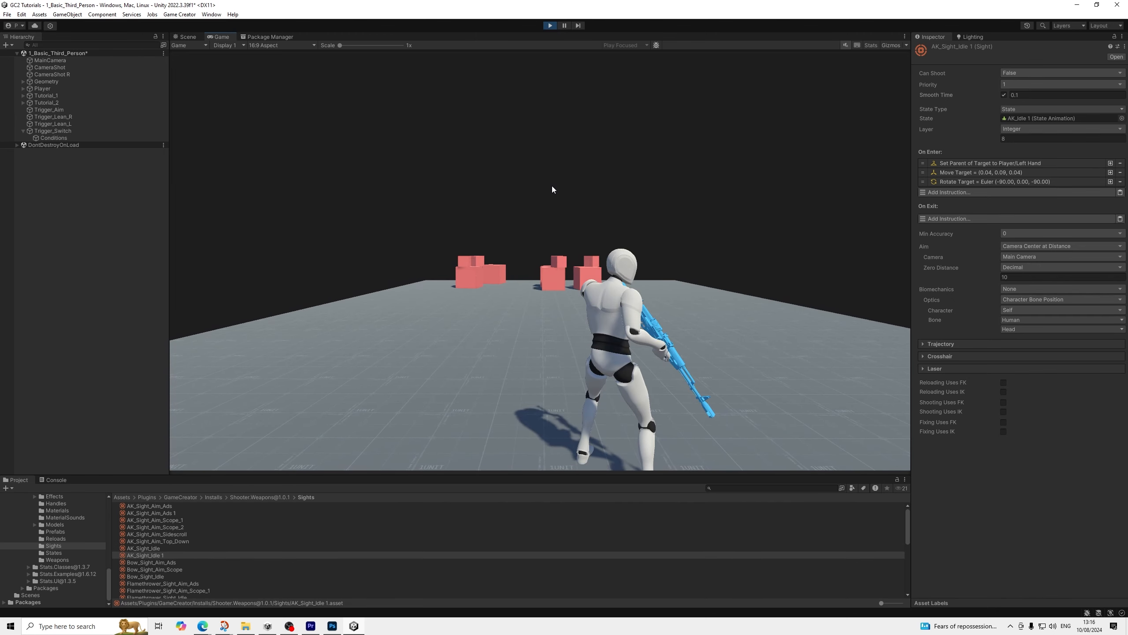
{"action": "key", "text": "c"}
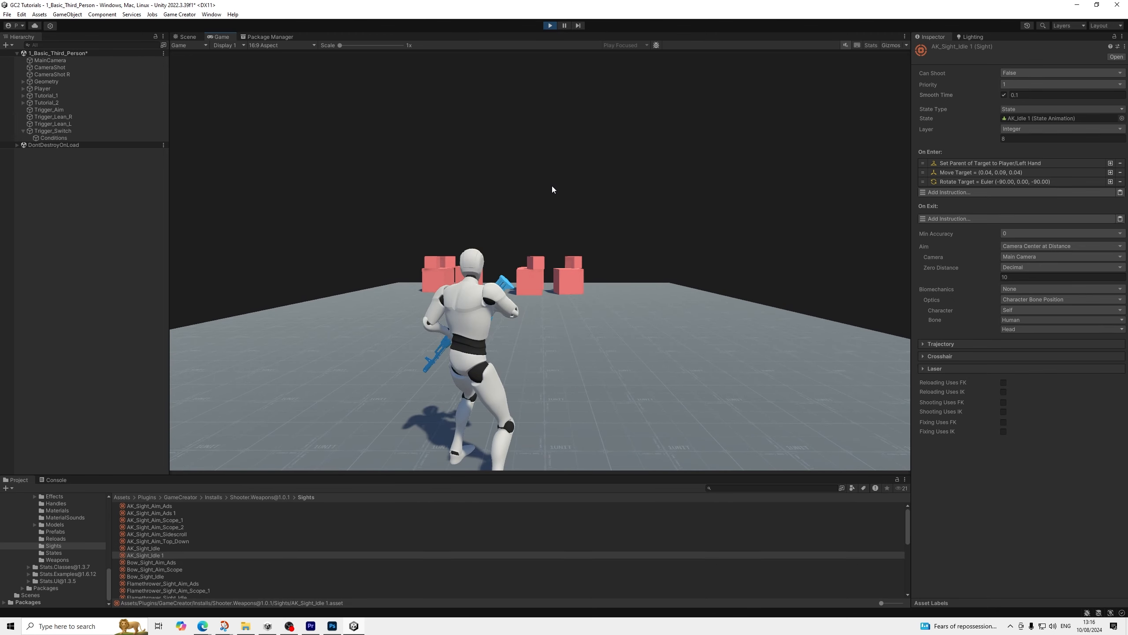
{"action": "key", "text": "c"}
{"action": "key", "text": "c"}
{"action": "key", "text": "c"}
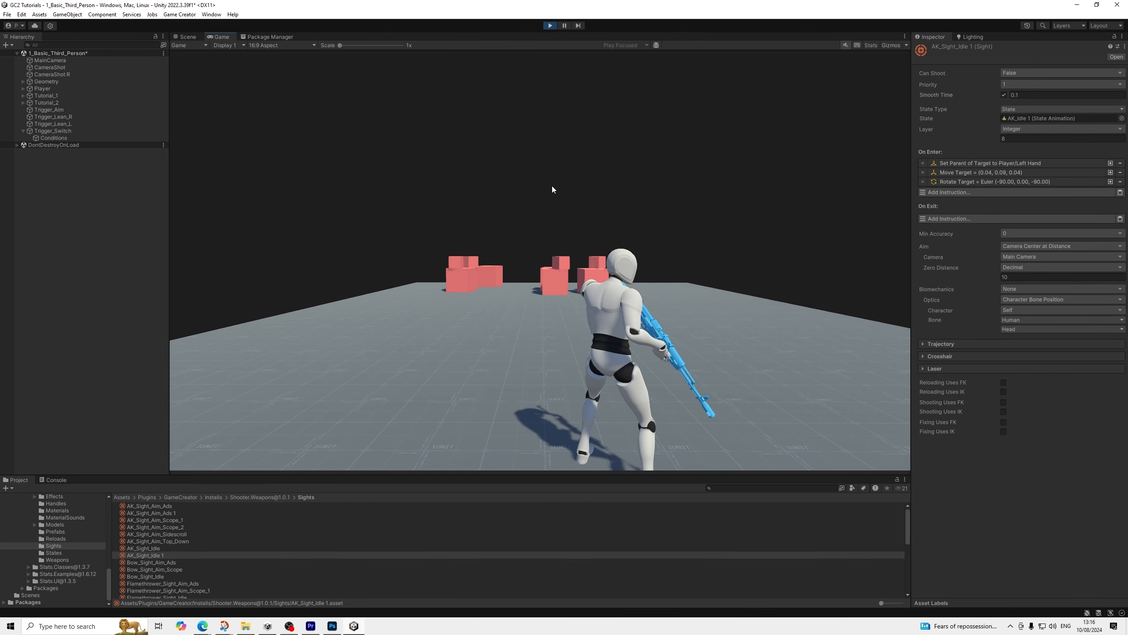
{"action": "key", "text": "c"}
{"action": "key", "text": "c"}
{"action": "key", "text": "c"}
{"action": "key", "text": "c"}
{"action": "key", "text": "c"}
{"action": "key", "text": "c"}
{"action": "key", "text": "c"}
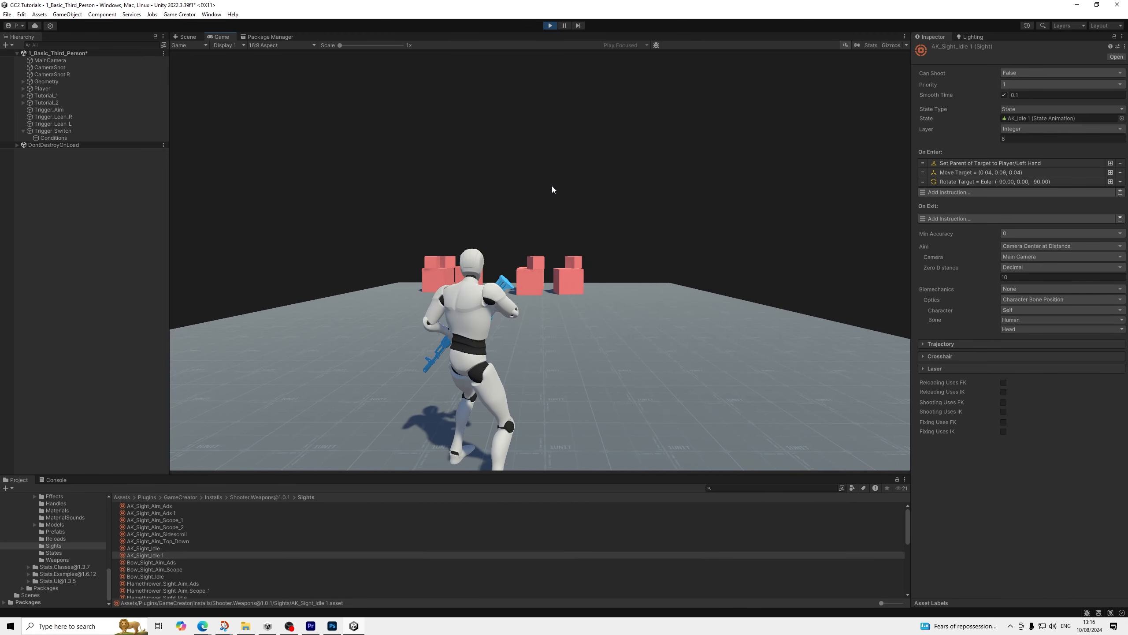
{"action": "key", "text": "c"}
{"action": "key", "text": "c"}
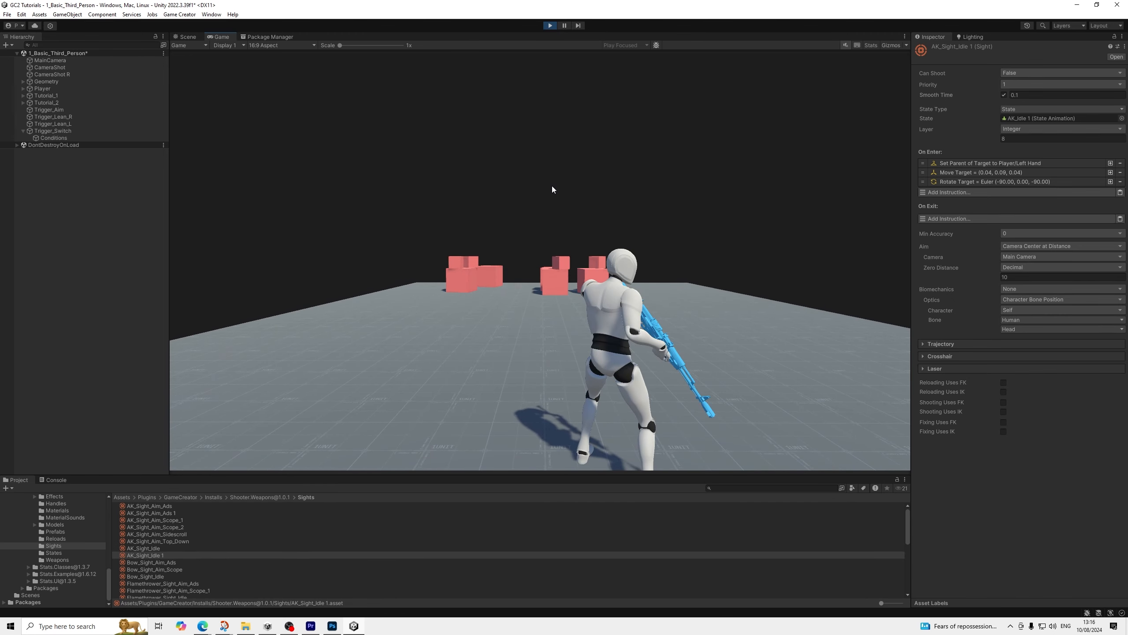
{"action": "key", "text": "c"}
{"action": "key", "text": "c"}
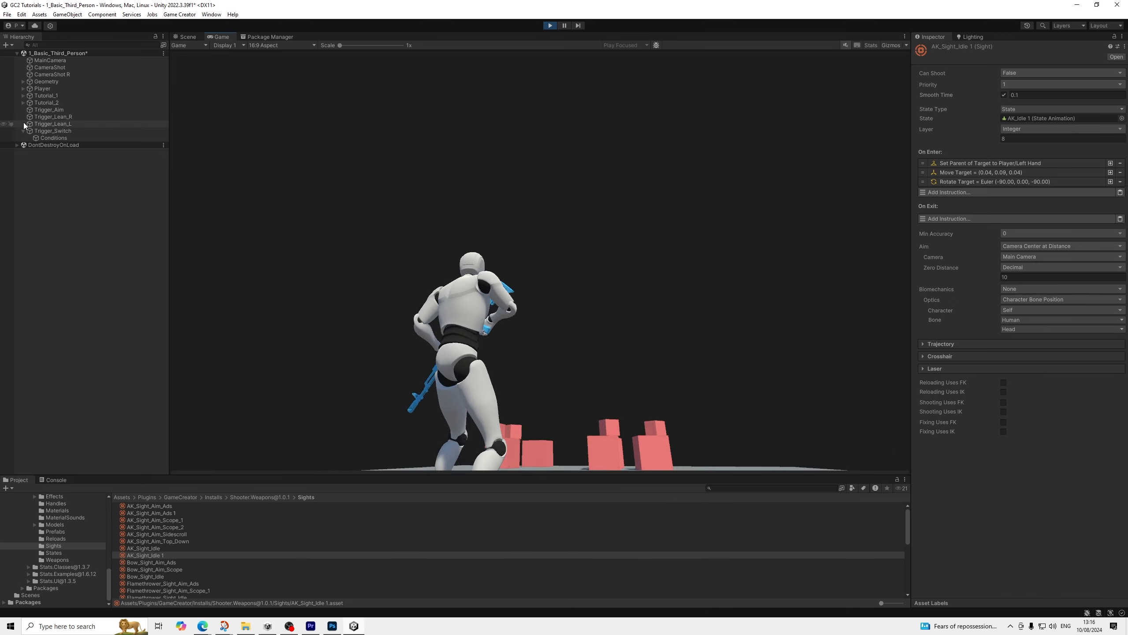
Try layer 7 for both locomotion state instructions in the Trigger_Switch Conditions while the game is running
{"action": "left_click", "coordinate": [48, 136]}
{"action": "left_click", "coordinate": [969, 322]}
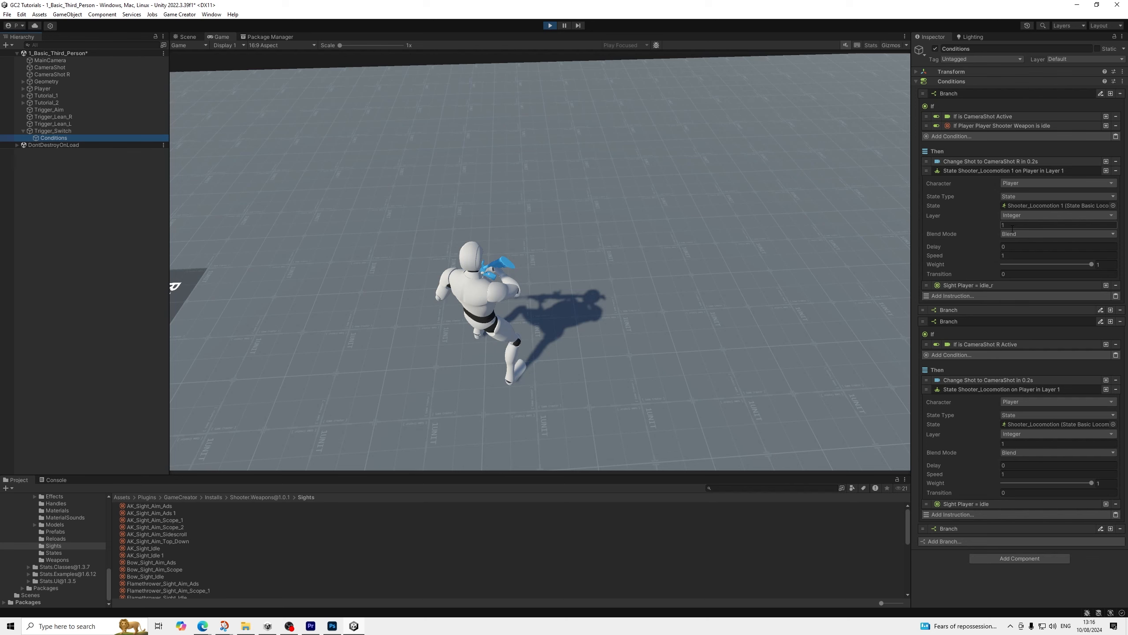
{"action": "left_click", "coordinate": [1012, 225]}
{"action": "type", "text": "7"}
{"action": "left_click", "coordinate": [1009, 443]}
{"action": "left_click", "coordinate": [715, 232]}
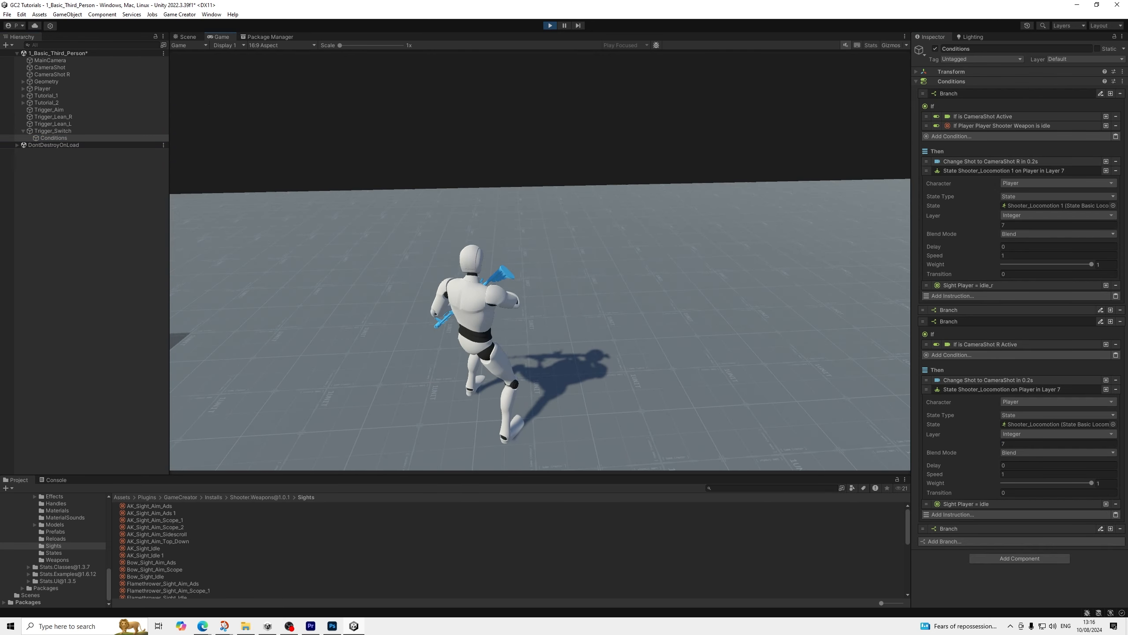
Test shoulder switching repeatedly with the trial layer values from several directions, and stop play mode
{"action": "key", "text": "c"}
{"action": "key", "text": "c"}
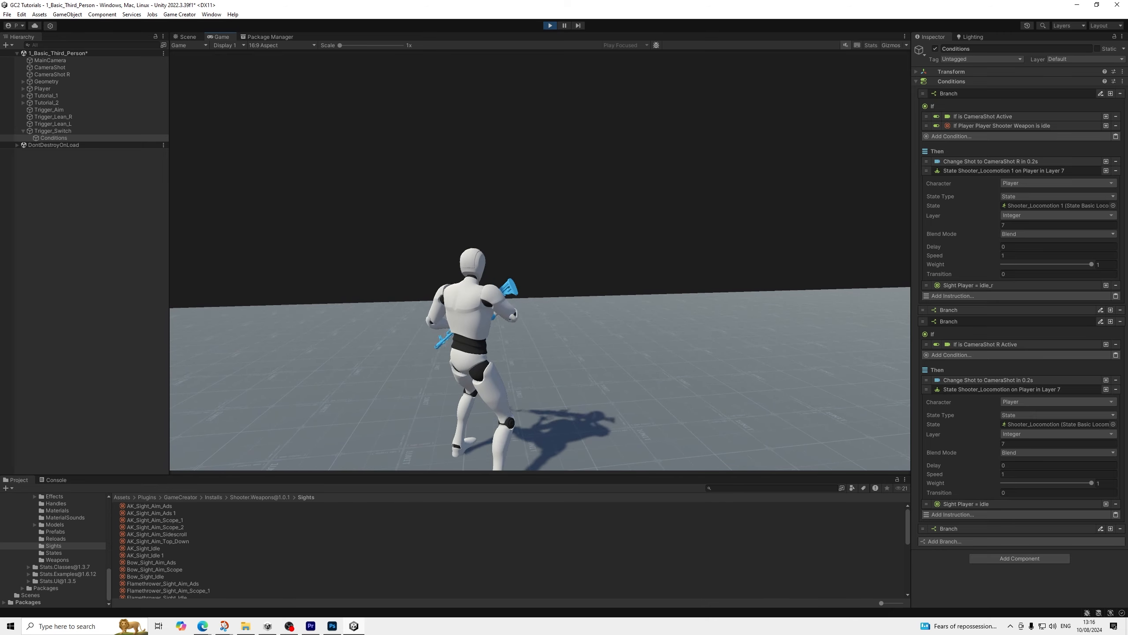
{"action": "key", "text": "c"}
{"action": "key", "text": "c"}
{"action": "key", "text": "c"}
{"action": "key", "text": "c"}
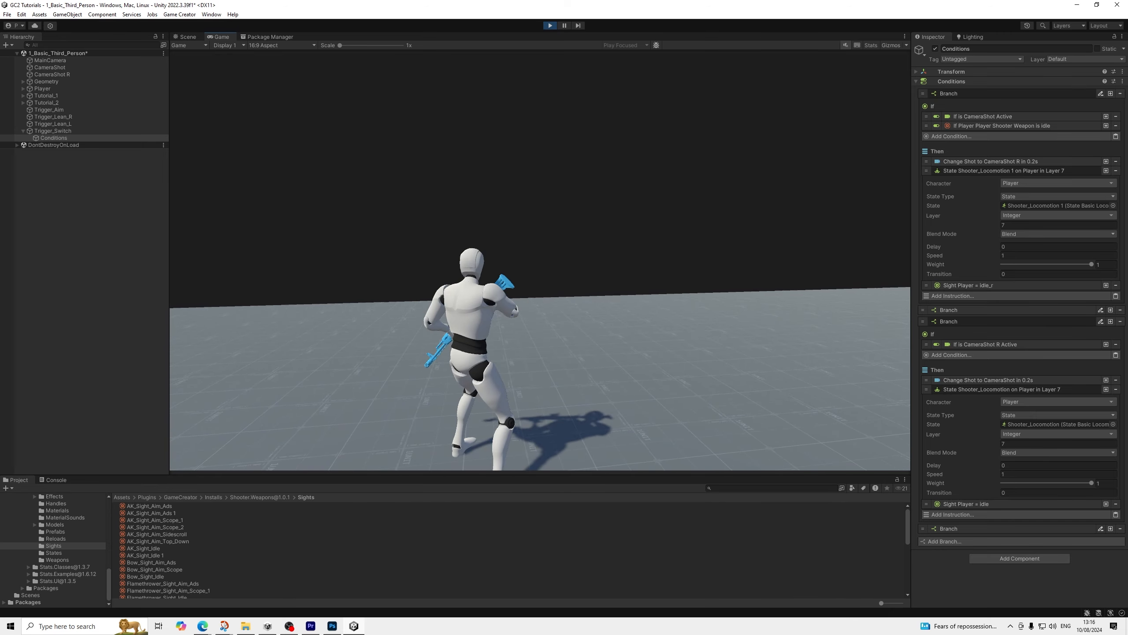
{"action": "key", "text": "c"}
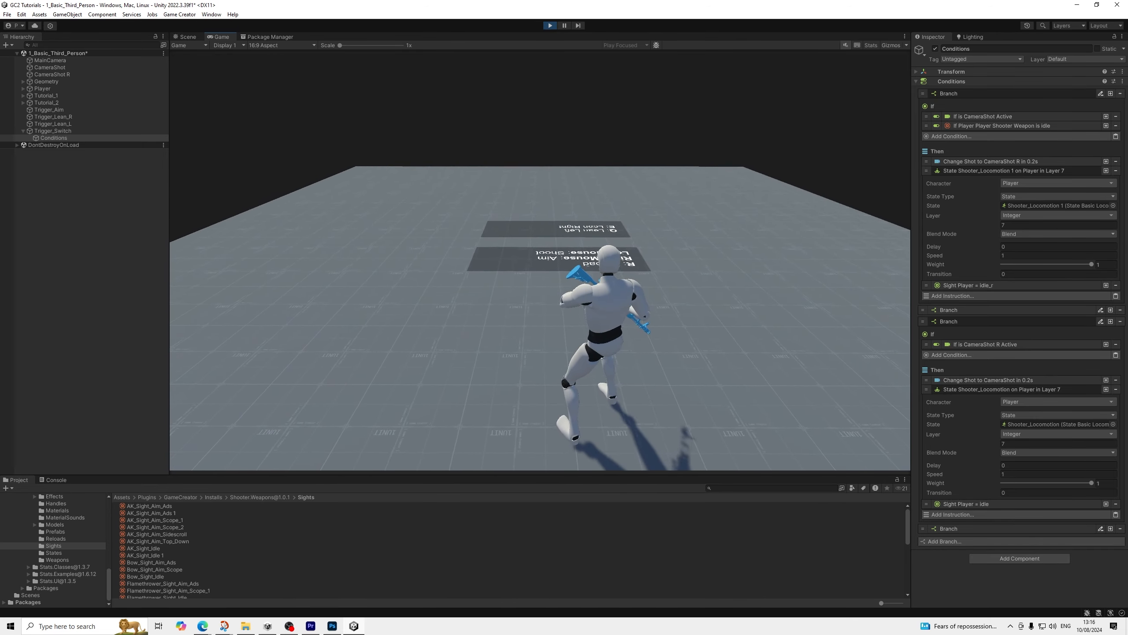
{"action": "key", "text": "c"}
{"action": "key", "text": "c"}
{"action": "key", "text": "c"}
{"action": "key", "text": "c"}
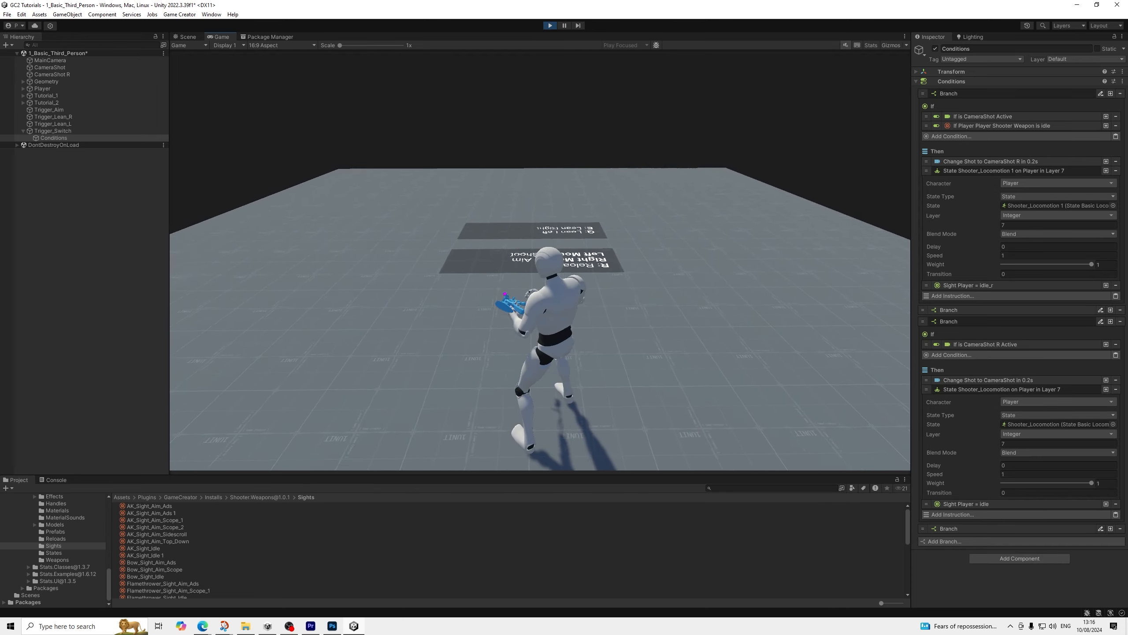
{"action": "key", "text": "c"}
{"action": "key", "text": "c"}
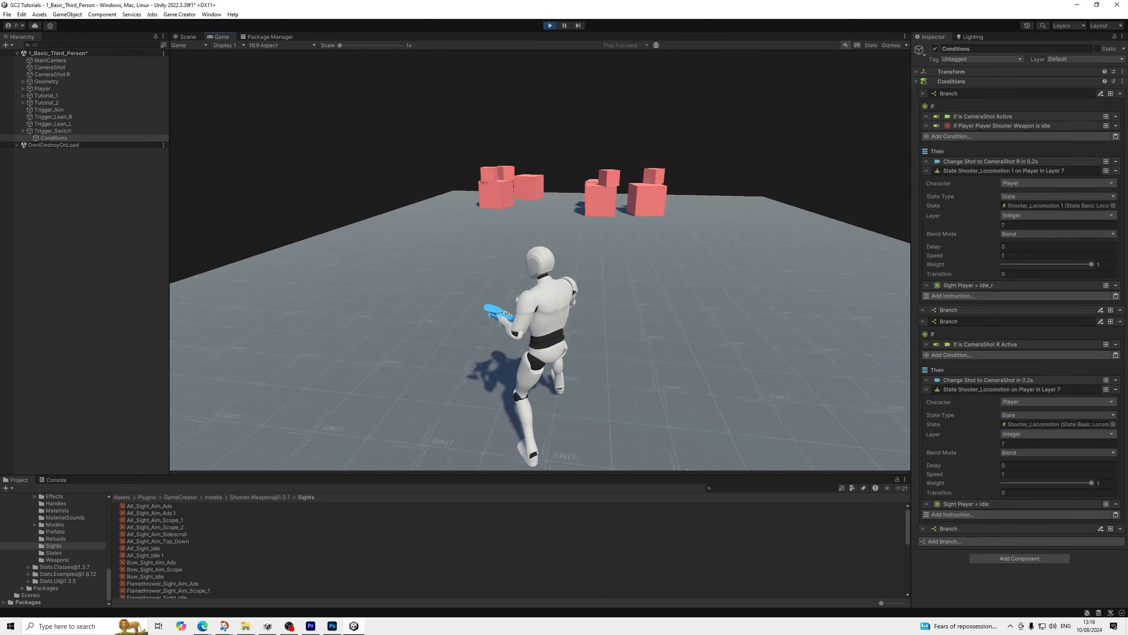
{"action": "key", "text": "c"}
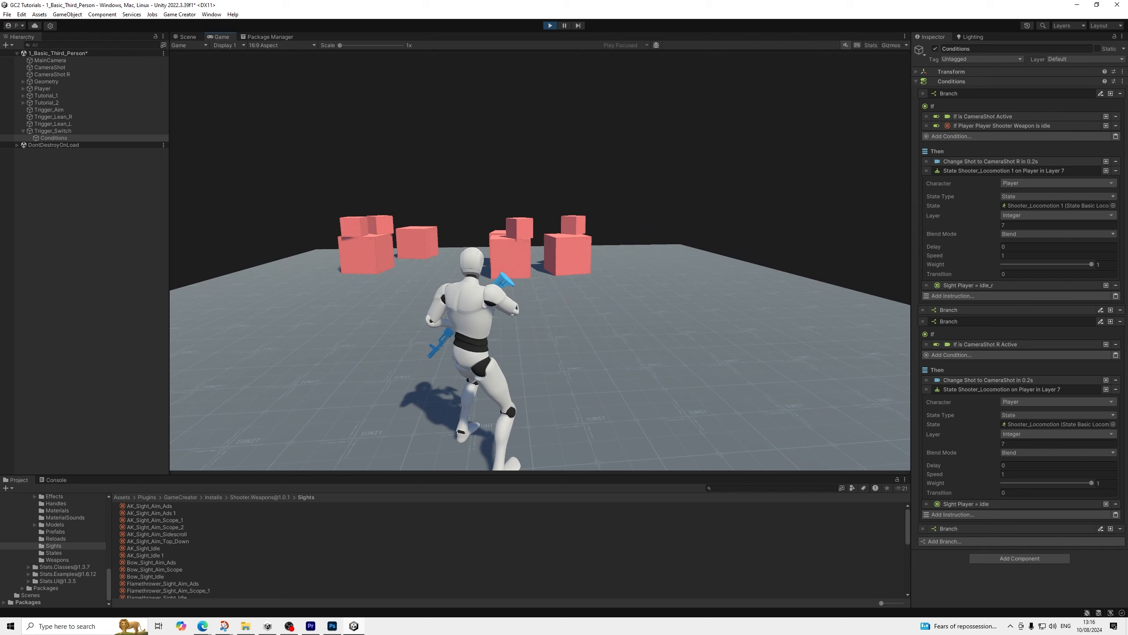
{"action": "key", "text": "Escape"}
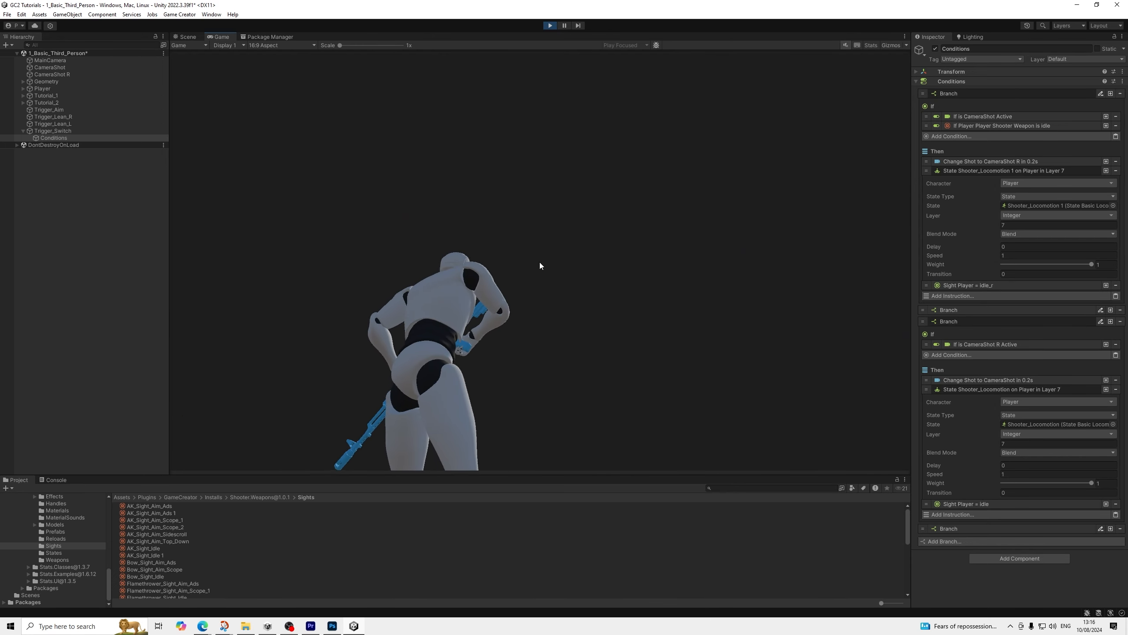
{"action": "left_click", "coordinate": [549, 25]}
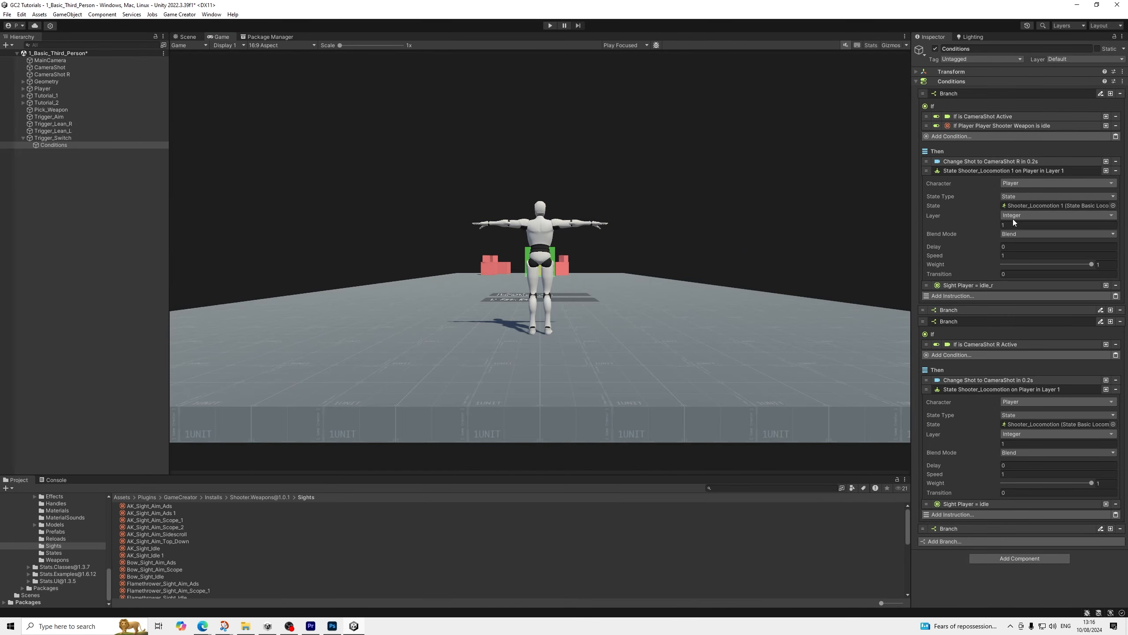
Set the transition to 0.1 on both the Shooter_Locomotion 1 and Shooter_Locomotion state instructions in Conditions
{"action": "left_click", "coordinate": [1015, 274]}
{"action": "type", "text": "0.1"}
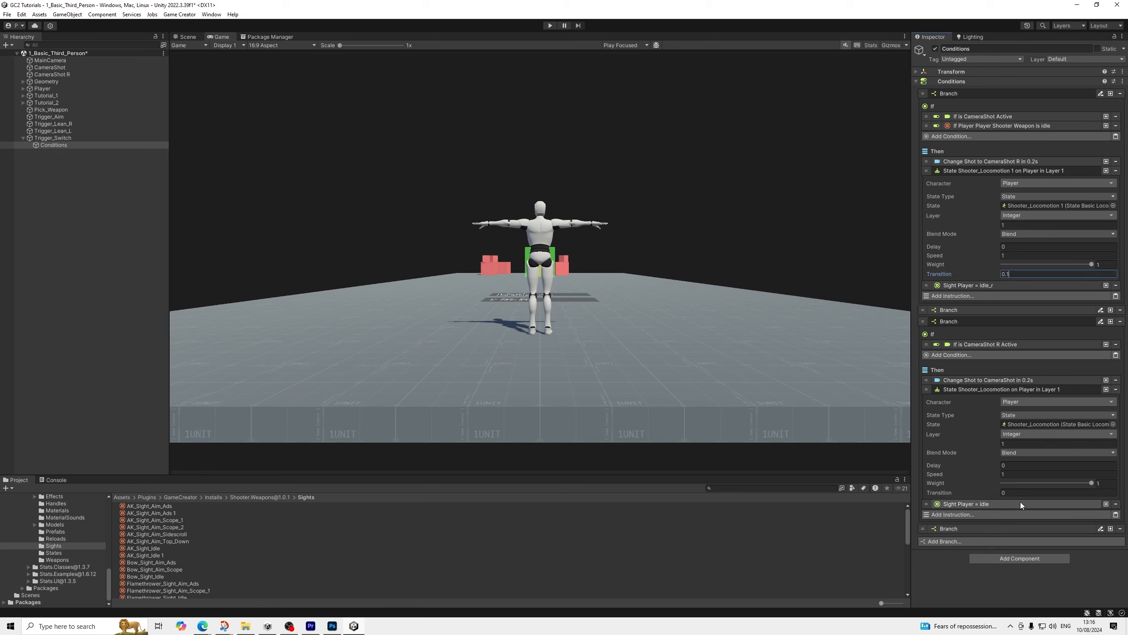
{"action": "left_click", "coordinate": [1011, 492]}
{"action": "type", "text": "0.1"}
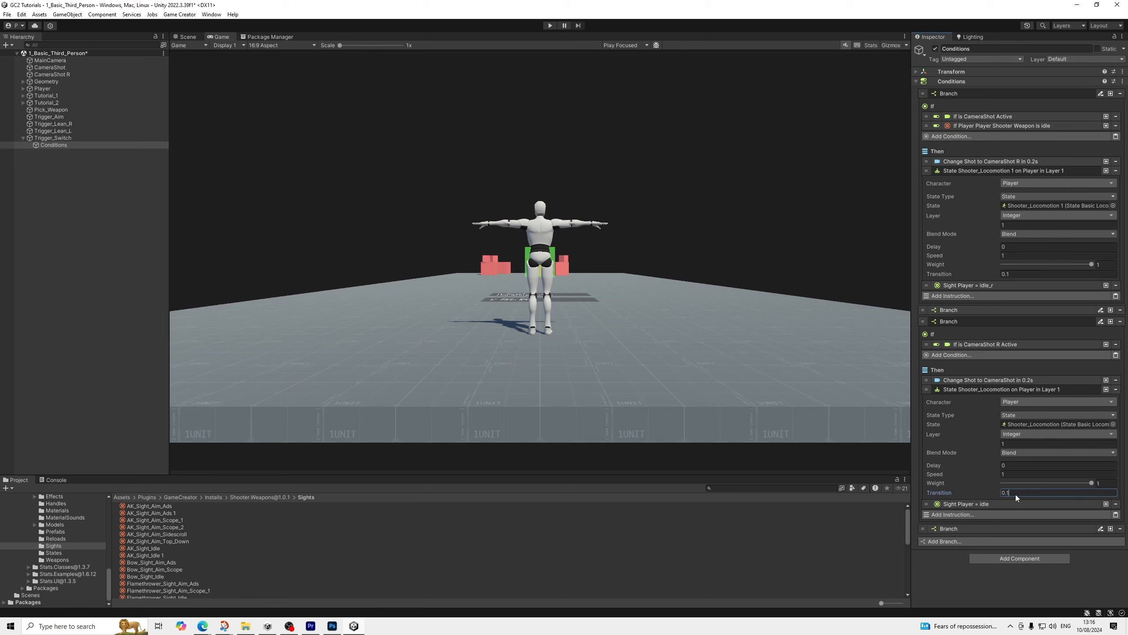
Set the layer to 7 on both locomotion state instructions and collapse their settings
{"action": "left_click", "coordinate": [1012, 227]}
{"action": "type", "text": "7"}
{"action": "left_click", "coordinate": [1008, 443]}
{"action": "type", "text": "7"}
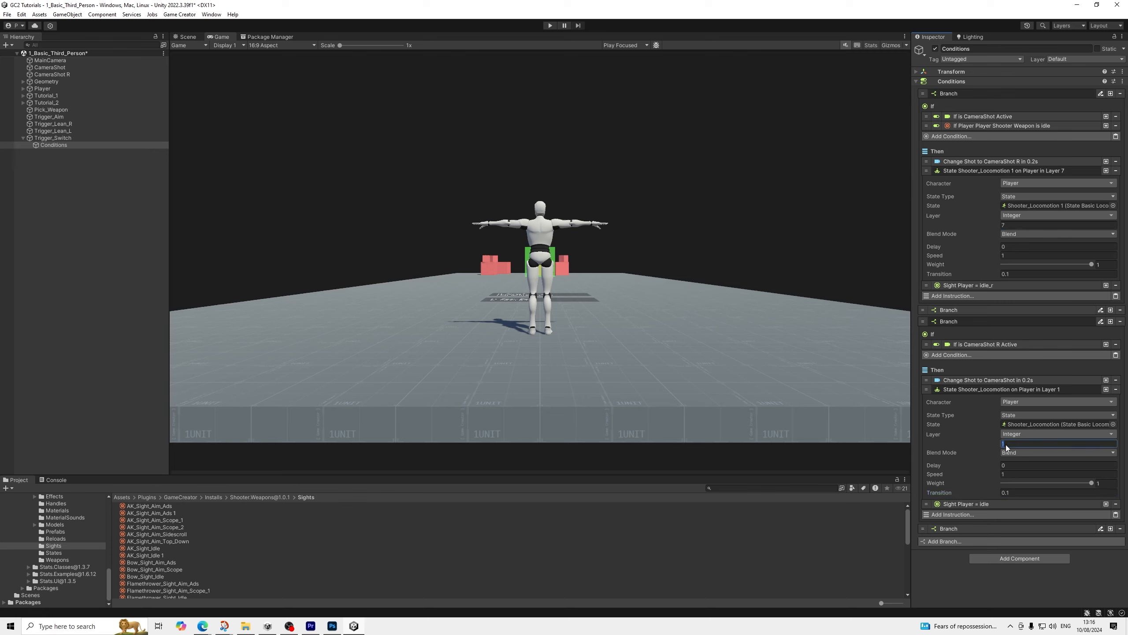
{"action": "left_click", "coordinate": [968, 388]}
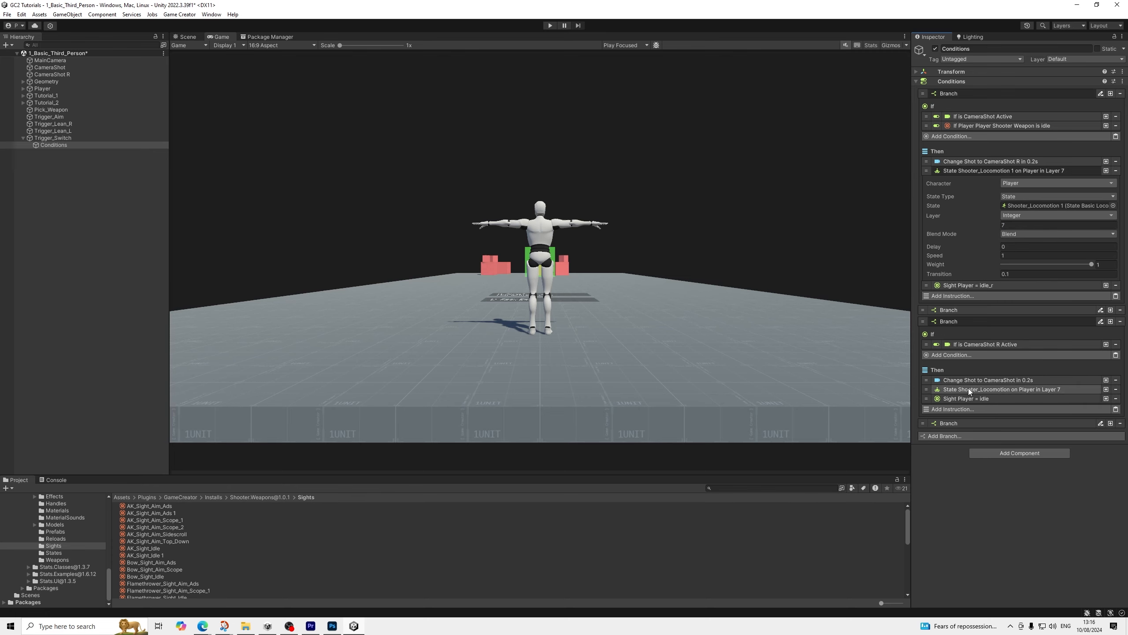
{"action": "left_click", "coordinate": [971, 170]}
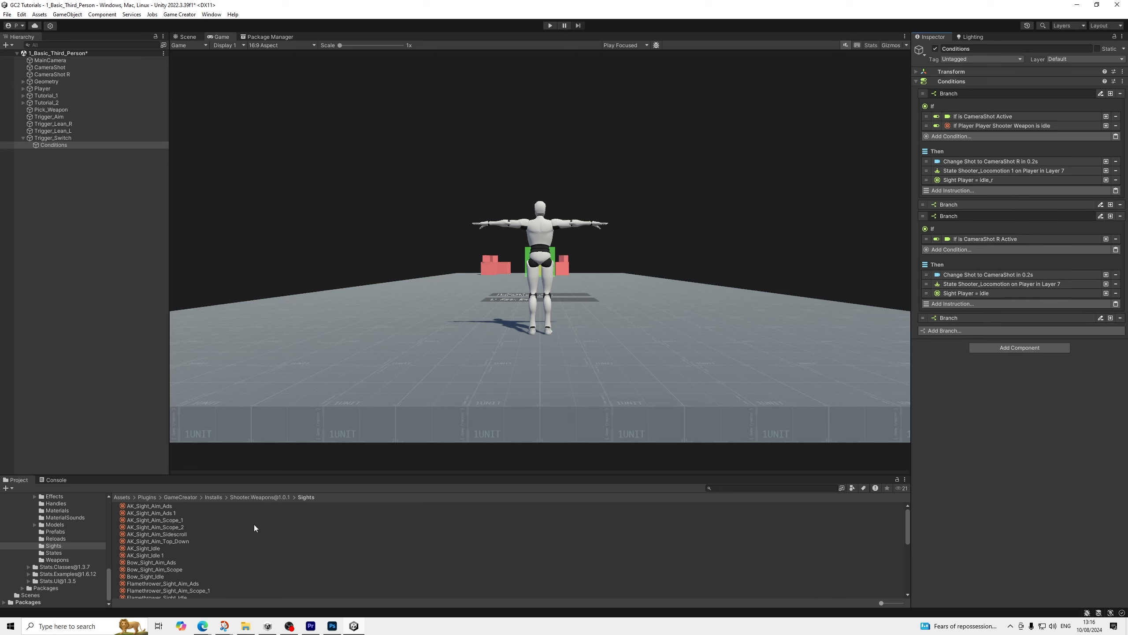
Open the AK_Weapon asset's settings, run the game, and test shoulder switching repeatedly while running with the rifle
{"action": "left_click", "coordinate": [61, 560]}
{"action": "left_click", "coordinate": [147, 507]}
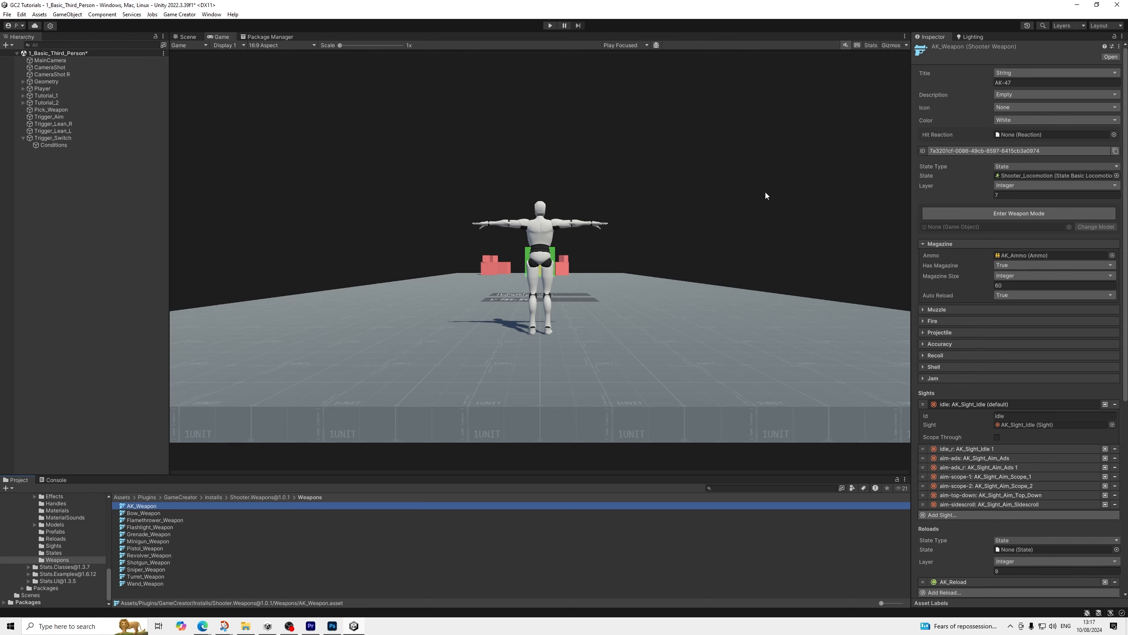
{"action": "left_click", "coordinate": [550, 26]}
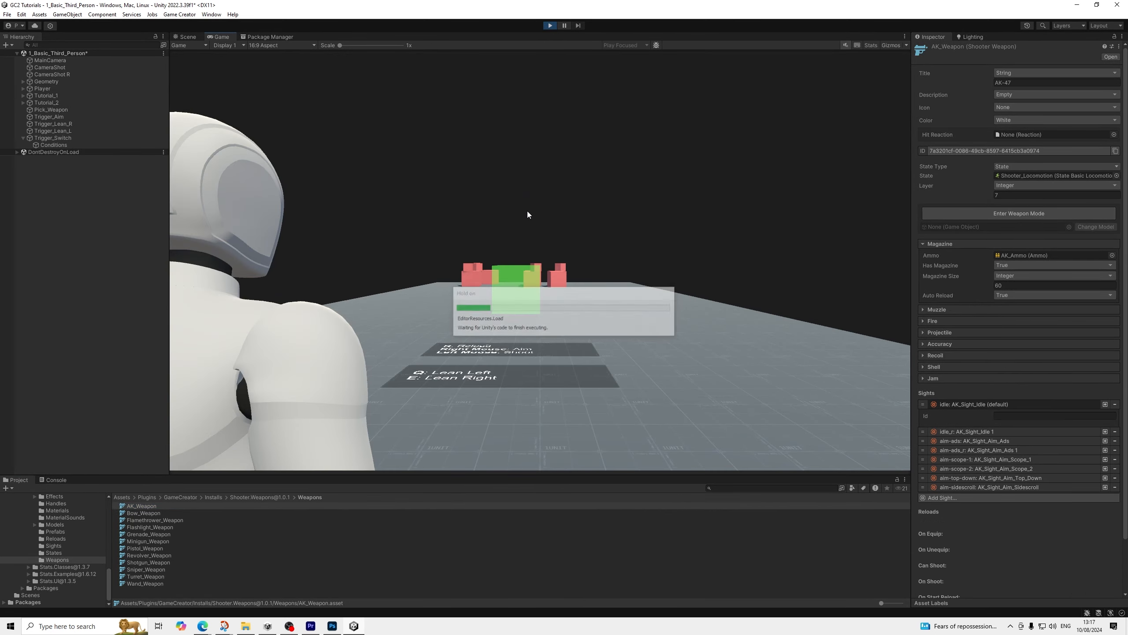
{"action": "key", "text": "w"}
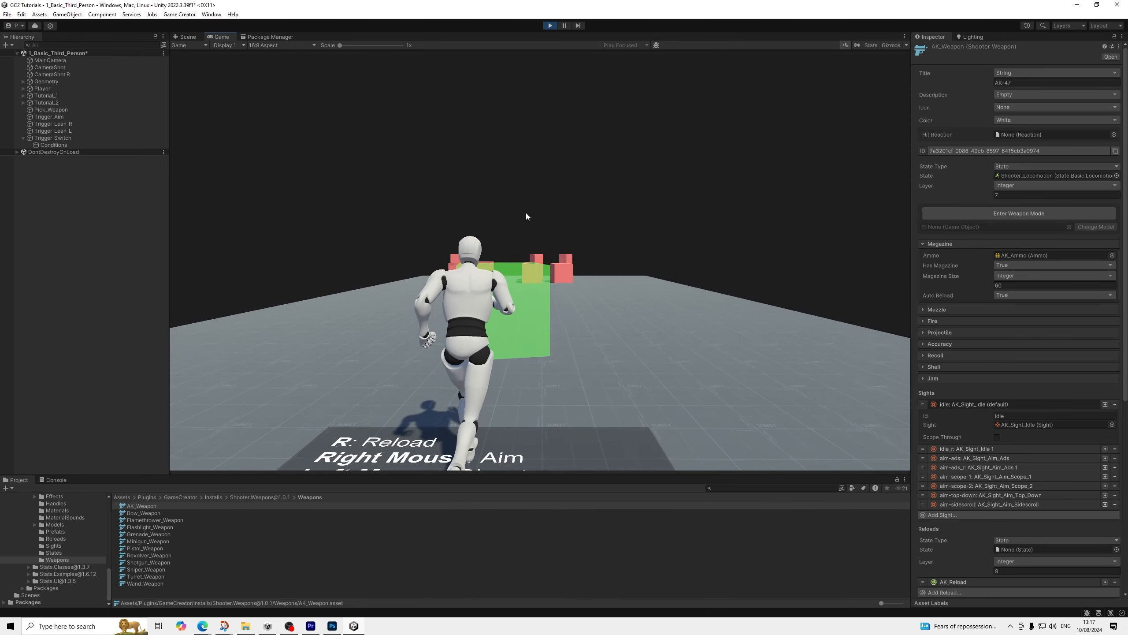
{"action": "key", "text": "Tab"}
{"action": "key", "text": "Tab"}
{"action": "key", "text": "Tab"}
{"action": "key", "text": "Tab"}
{"action": "key", "text": "Tab"}
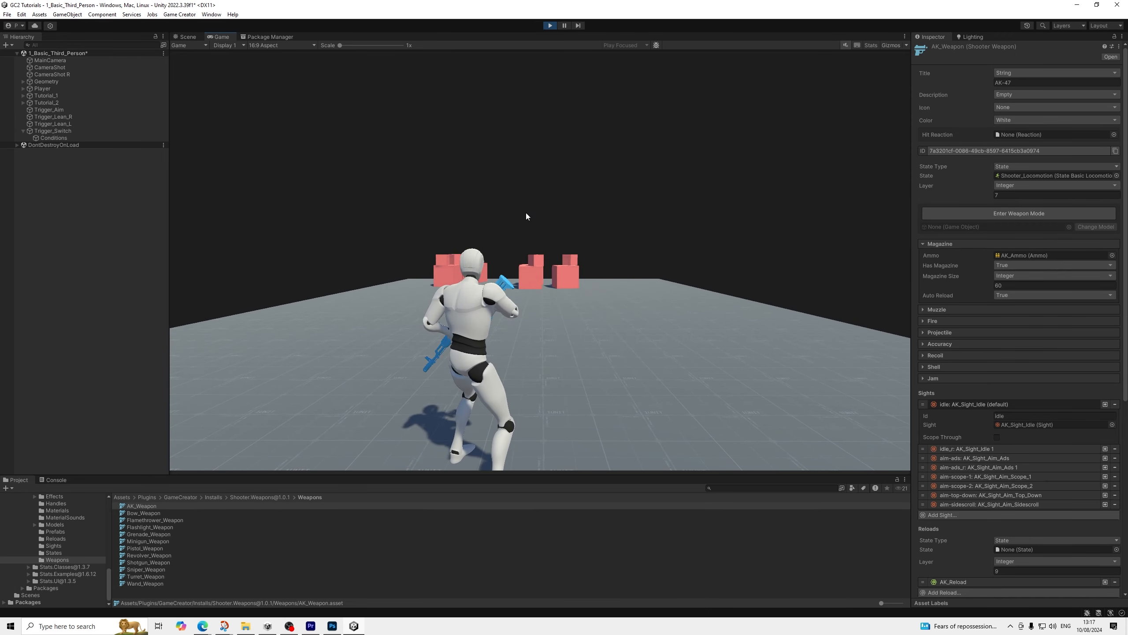
{"action": "key", "text": "Tab"}
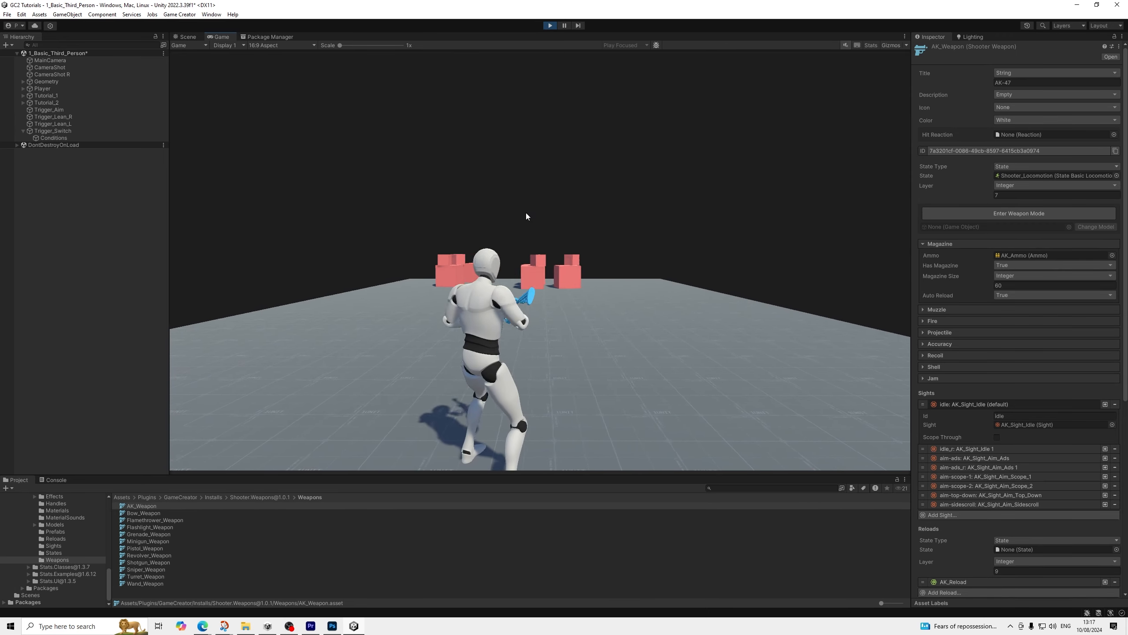
Test aiming in combination with shoulder switching in the running game, and stop play mode
{"action": "key", "text": "Tab"}
{"action": "key", "text": "Tab"}
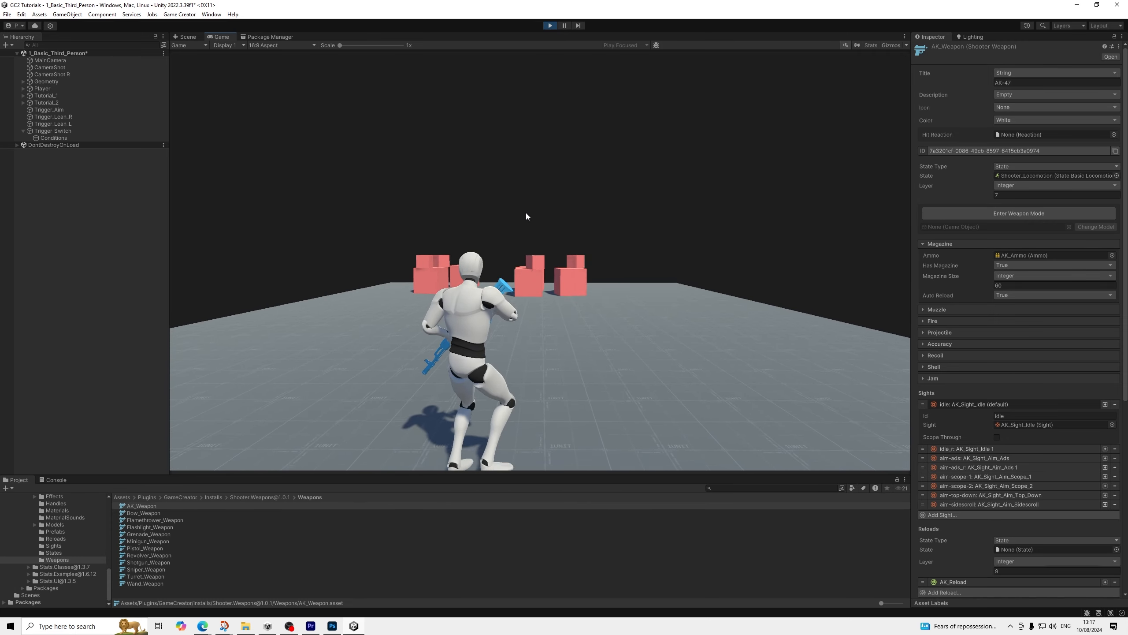
{"action": "right_click", "coordinate": [526, 213]}
{"action": "key", "text": "Tab"}
{"action": "key", "text": "Tab"}
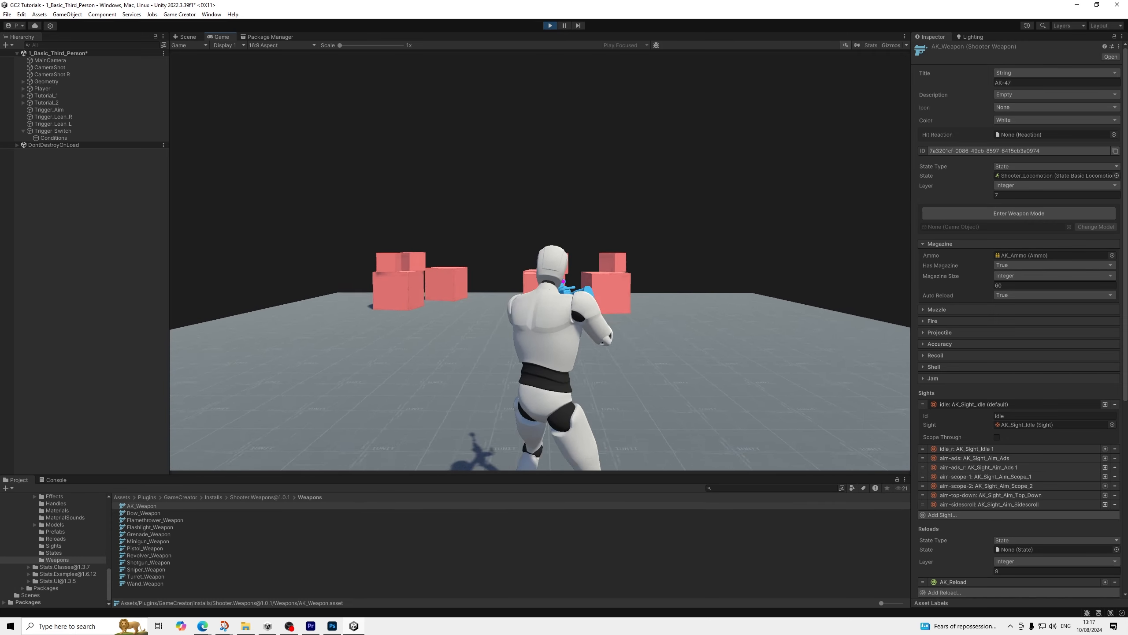
{"action": "key", "text": "Tab"}
{"action": "key", "text": "Tab"}
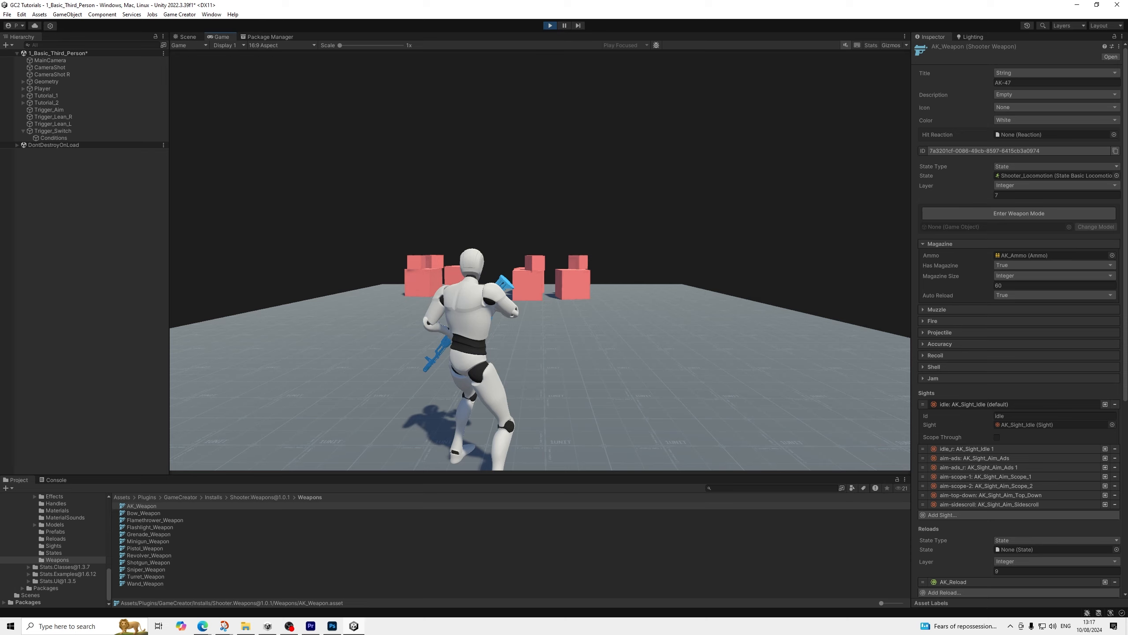
{"action": "key", "text": "Tab"}
{"action": "key", "text": "Tab"}
{"action": "right_click", "coordinate": [526, 212]}
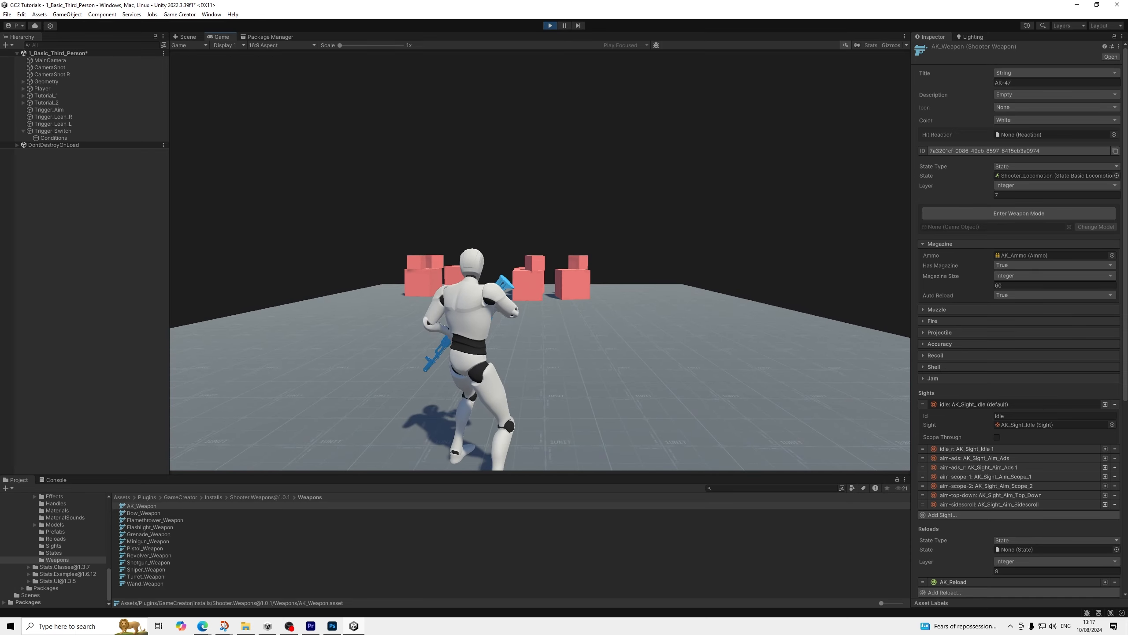
{"action": "key", "text": "Tab"}
{"action": "key", "text": "Tab"}
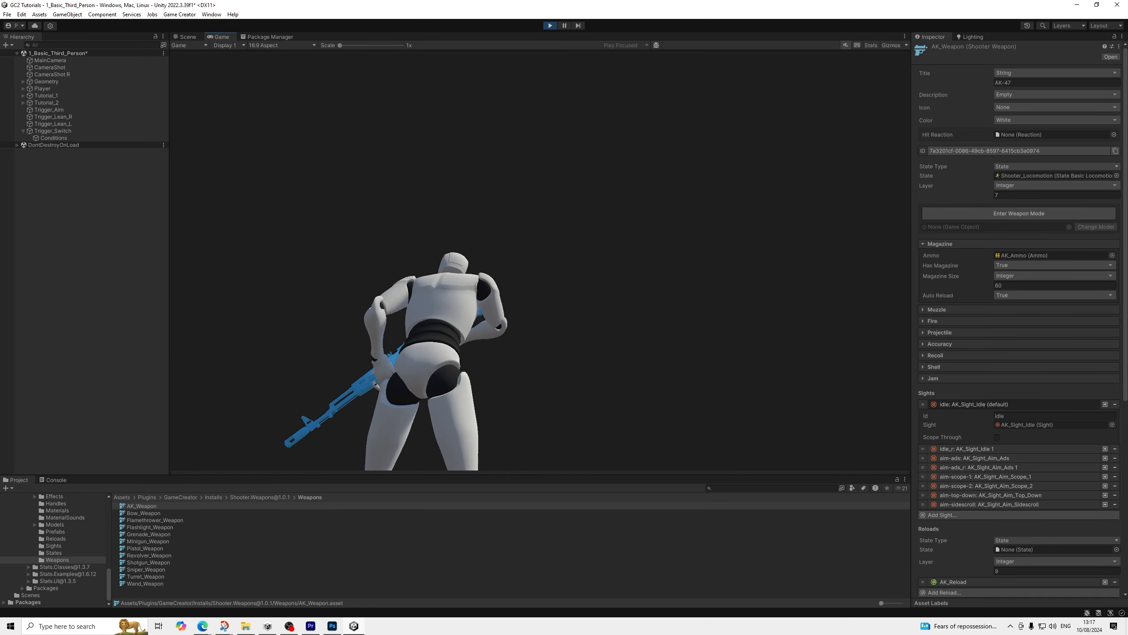
{"action": "left_click", "coordinate": [550, 26]}
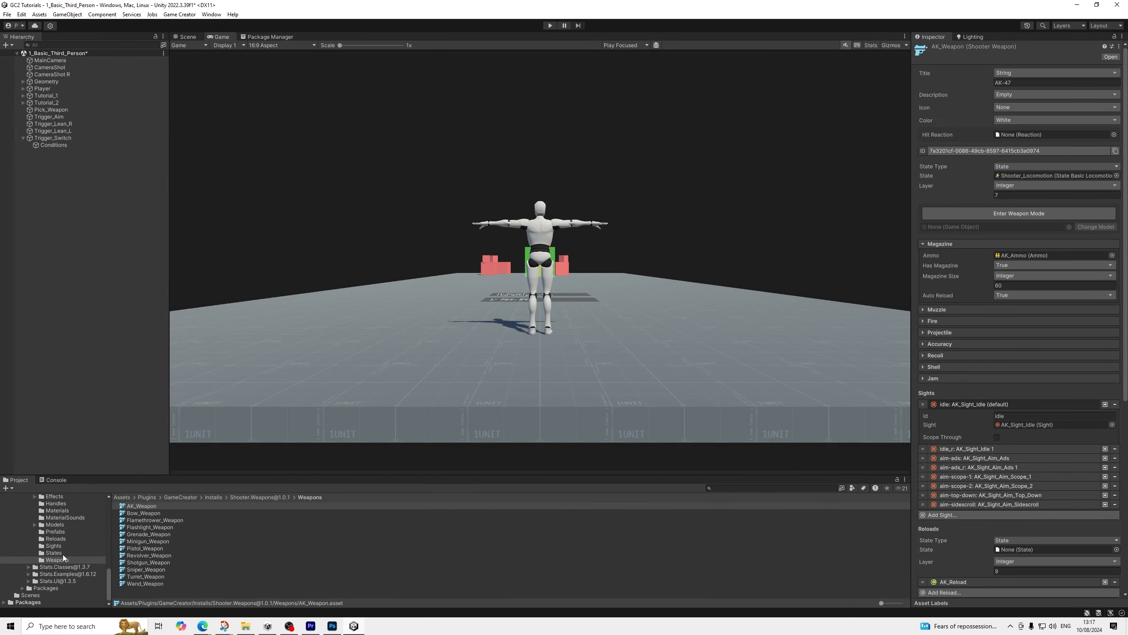
In the AK_Sight_Aim_Ads 1 sight, set the free hand to Right Hand, its position X to 0.04 and rotation Z to -80
{"action": "left_click", "coordinate": [53, 545]}
{"action": "left_click", "coordinate": [170, 514]}
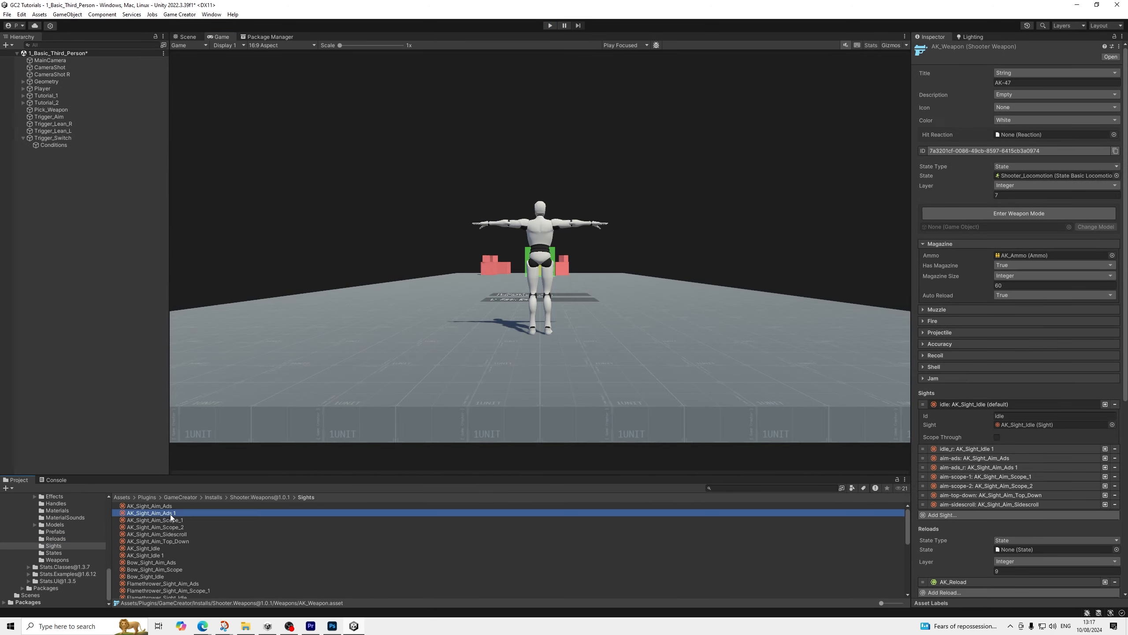
{"action": "scroll", "coordinate": [1022, 350], "scroll_direction": "down", "scroll_amount": 2}
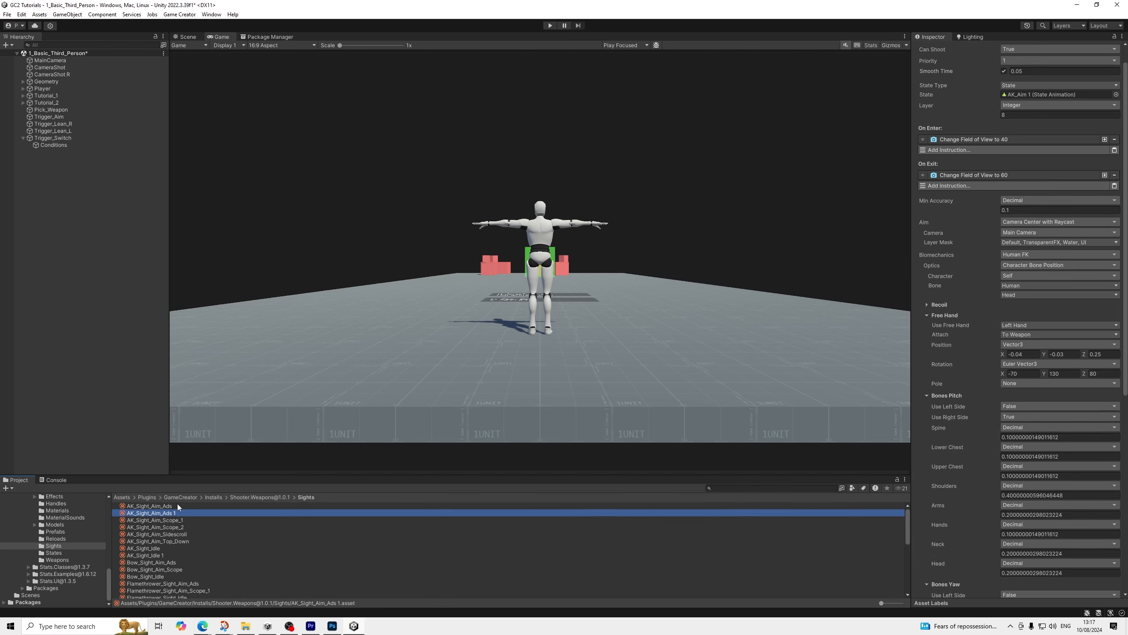
{"action": "scroll", "coordinate": [1030, 300], "scroll_direction": "down", "scroll_amount": 2}
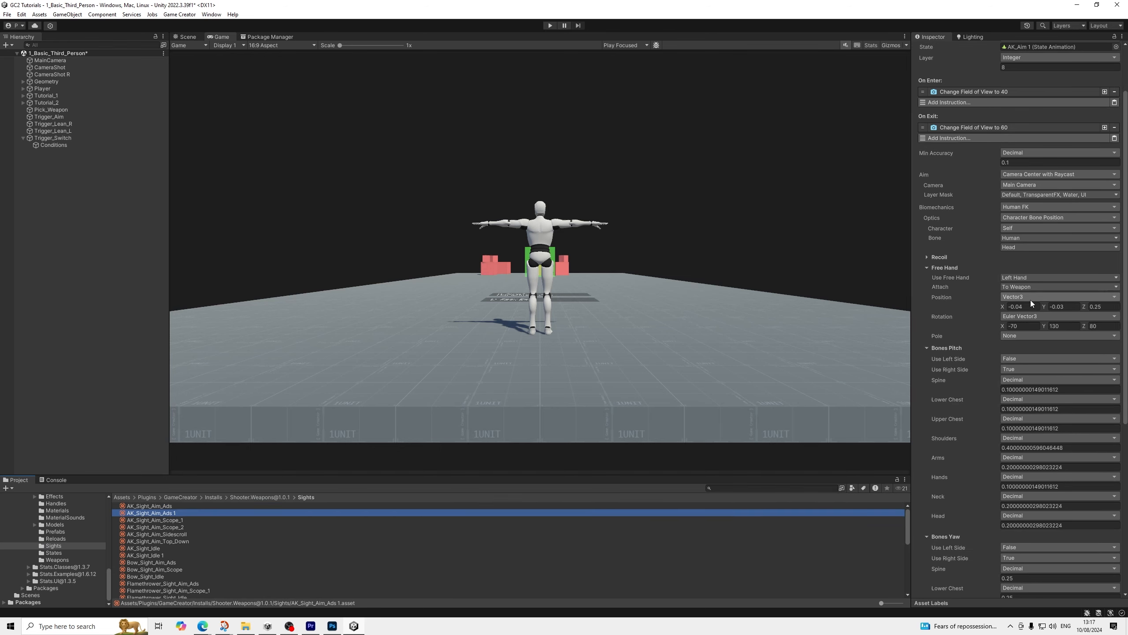
{"action": "scroll", "coordinate": [1031, 300], "scroll_direction": "down", "scroll_amount": 2}
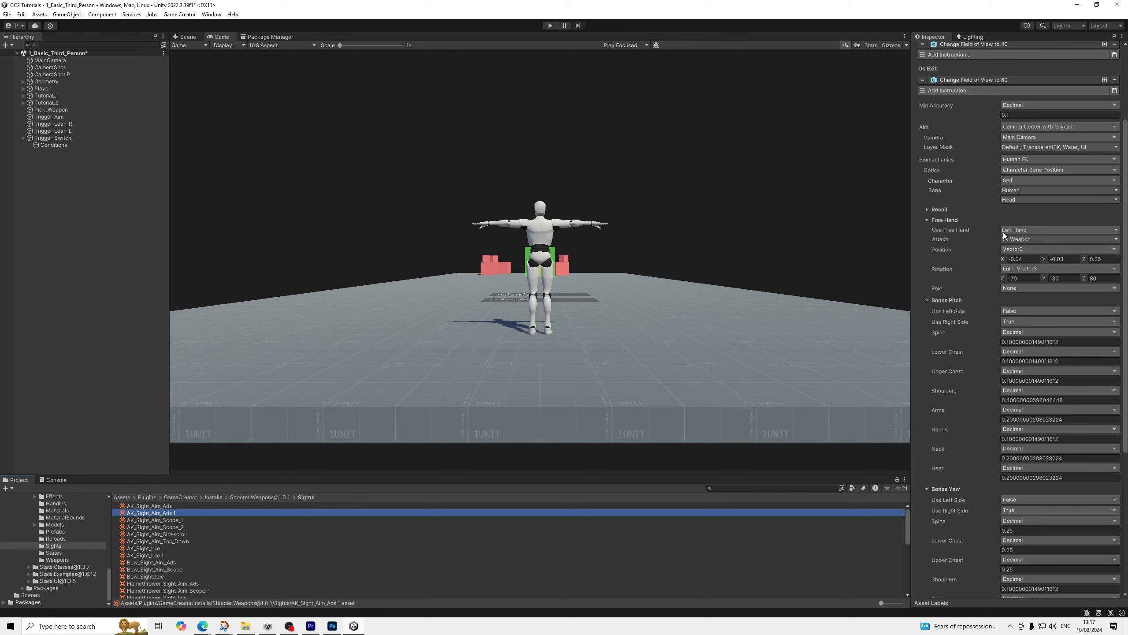
{"action": "left_click", "coordinate": [1019, 229]}
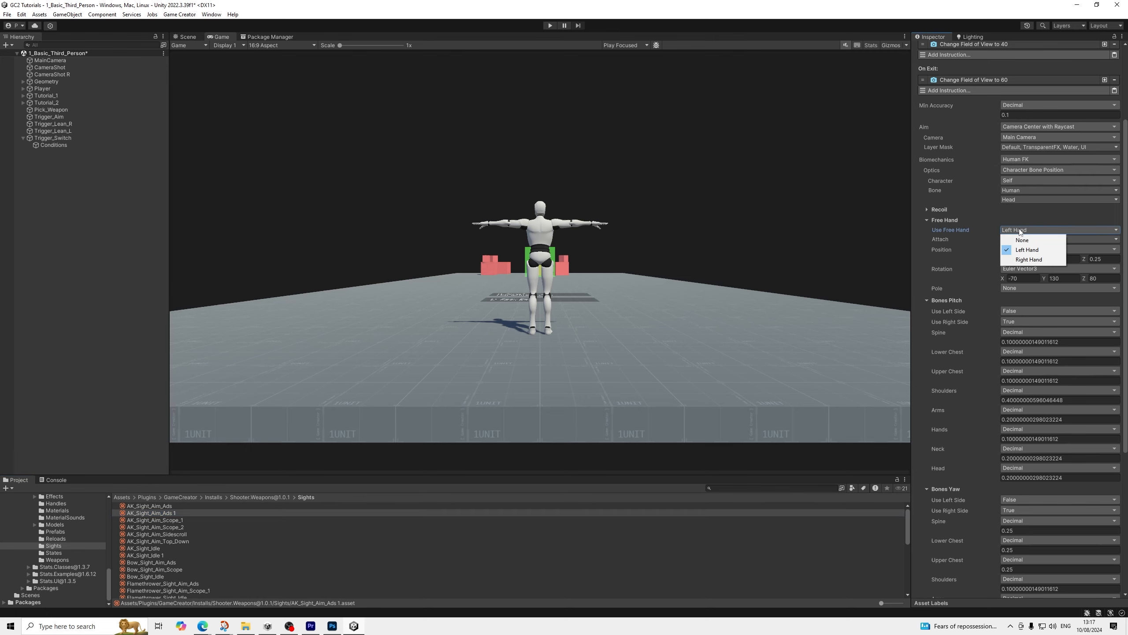
{"action": "left_click", "coordinate": [1013, 259]}
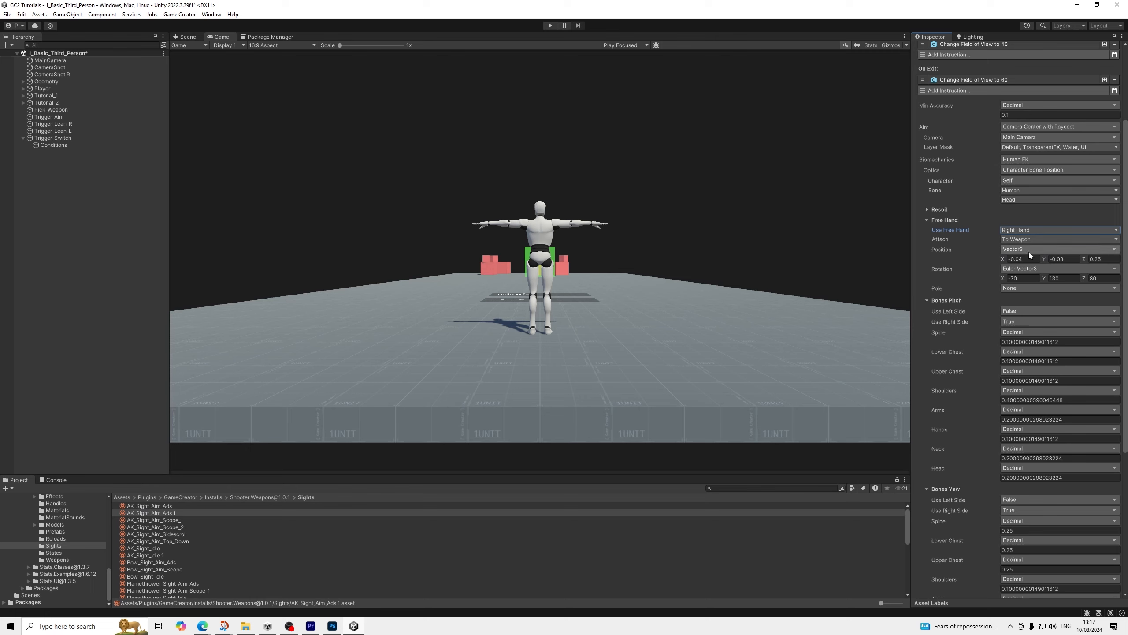
{"action": "left_click", "coordinate": [1031, 258]}
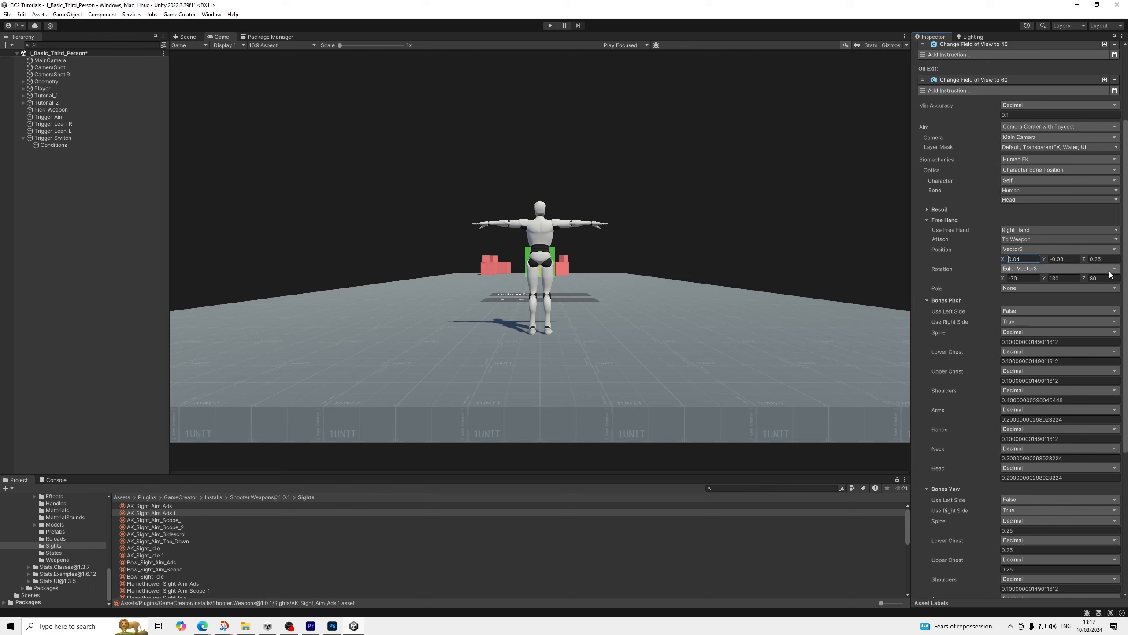
{"action": "left_click", "coordinate": [1102, 279]}
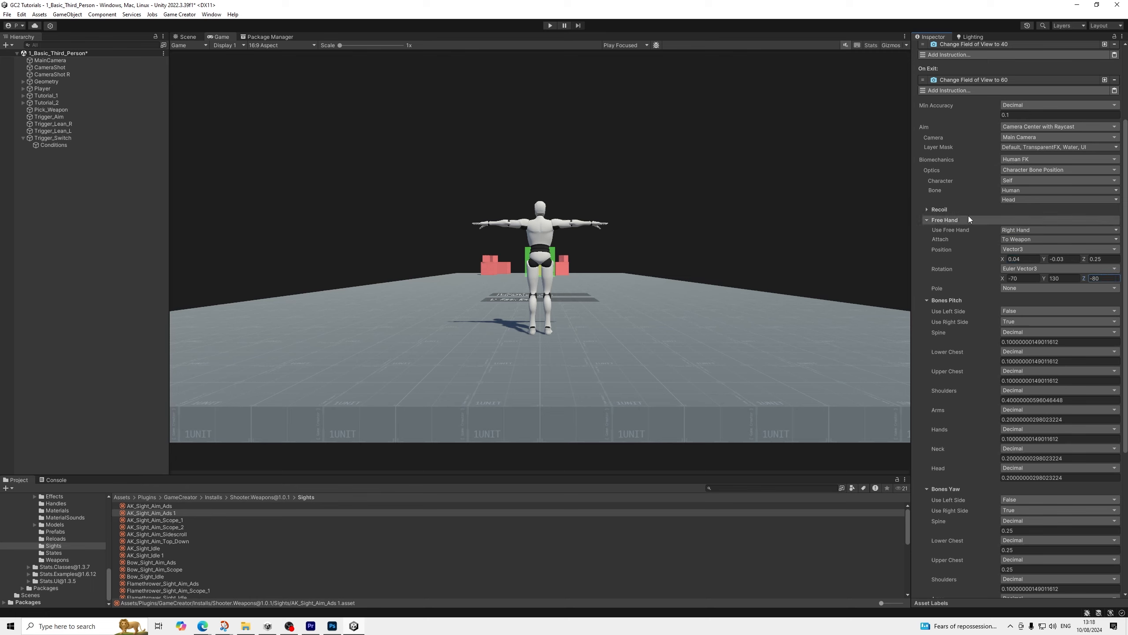
Set Bones Pitch in AK_Sight_Aim_Ads 1 to use the left side (True) and not the right side (False)
{"action": "left_click", "coordinate": [1012, 312]}
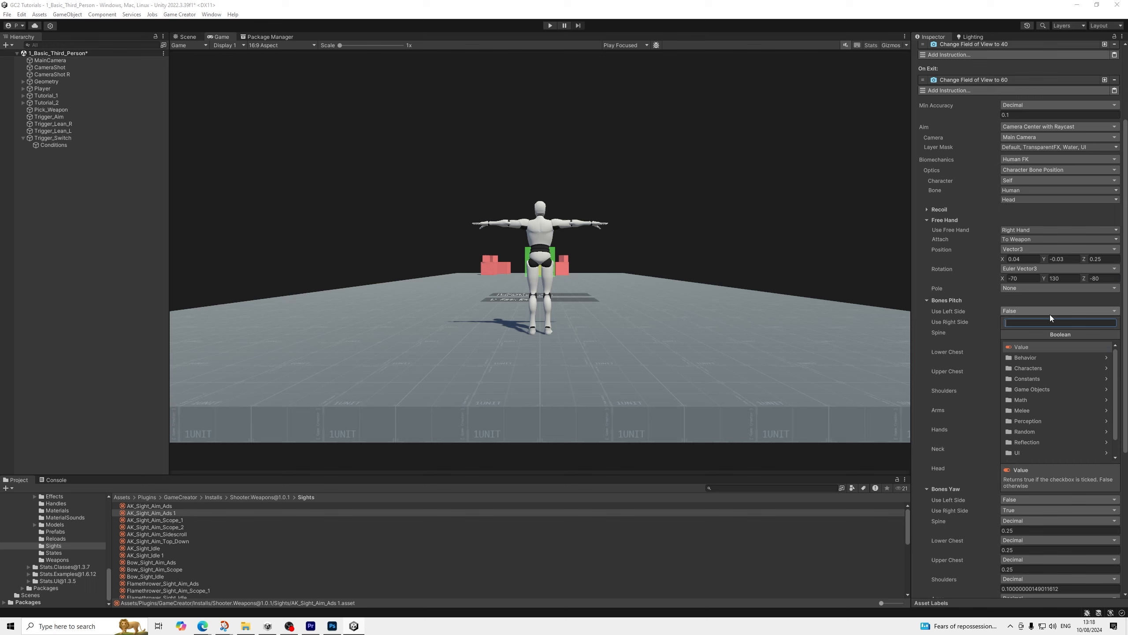
{"action": "type", "text": "ture"}
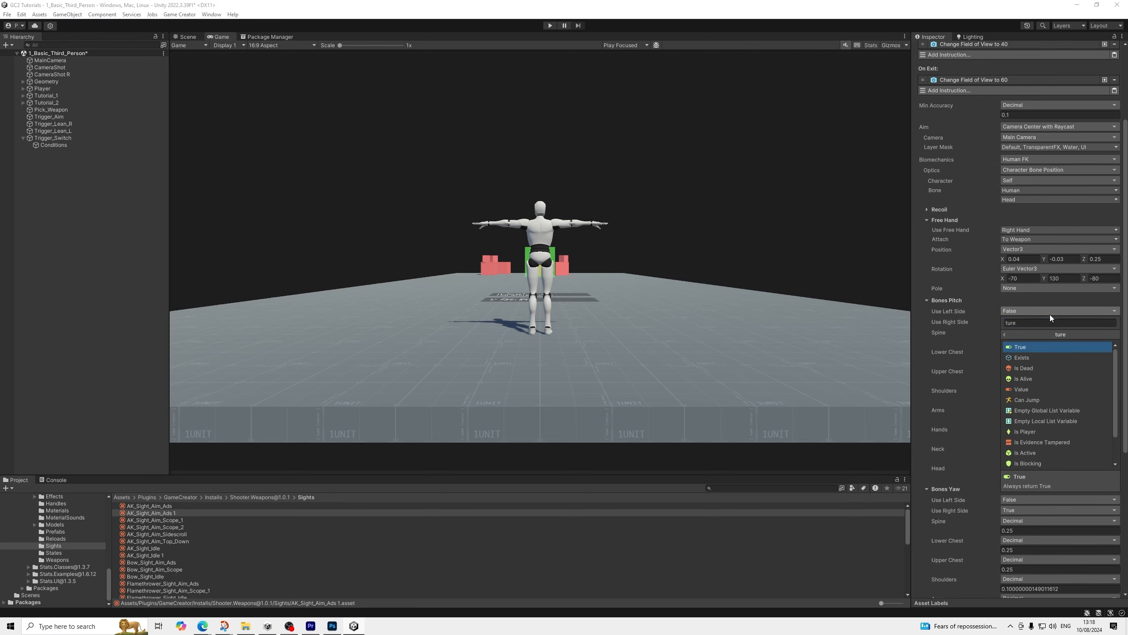
{"action": "key", "text": "Return"}
{"action": "left_click", "coordinate": [1026, 319]}
{"action": "type", "text": "false"}
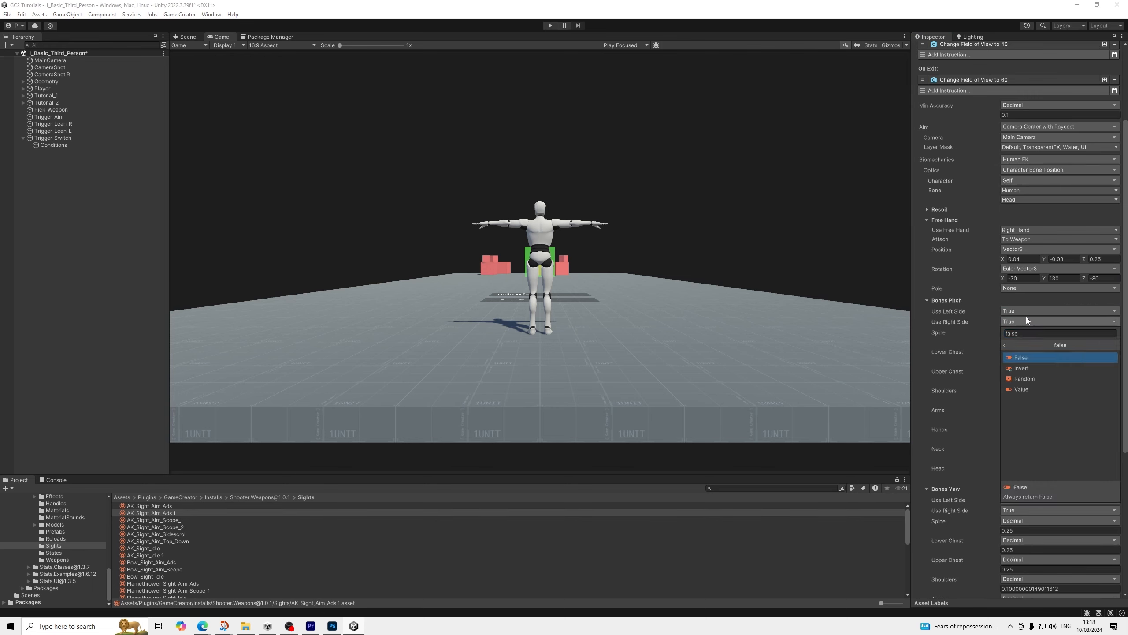
{"action": "key", "text": "Return"}
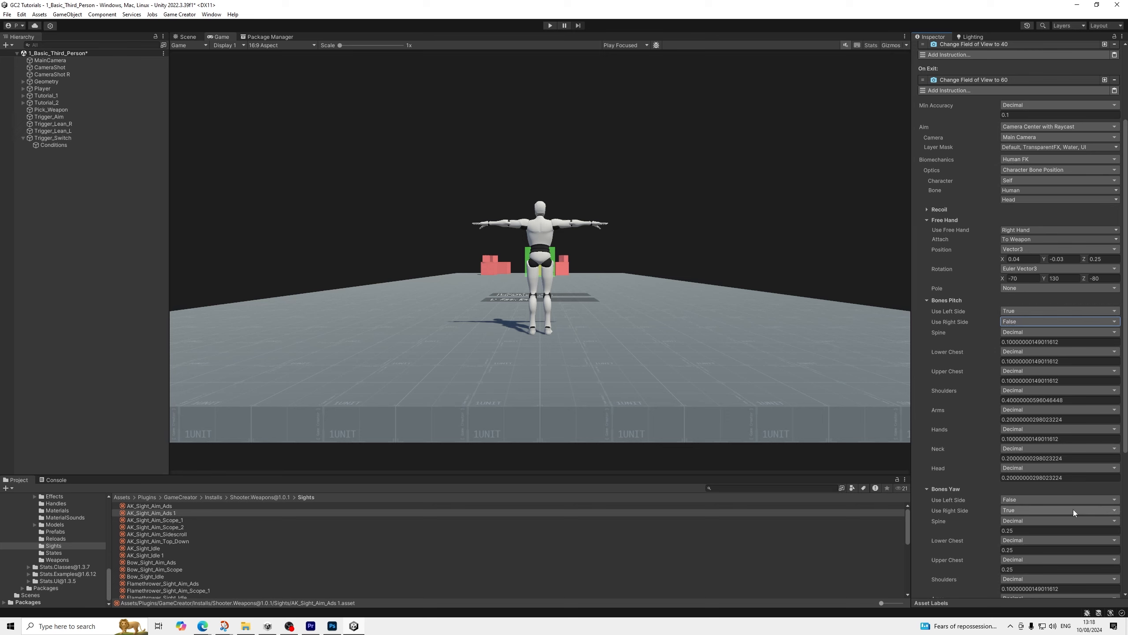
Set Bones Yaw in AK_Sight_Aim_Ads 1 to use the left side (True) and not the right side (False)
{"action": "left_click", "coordinate": [1044, 498]}
{"action": "type", "text": "true"}
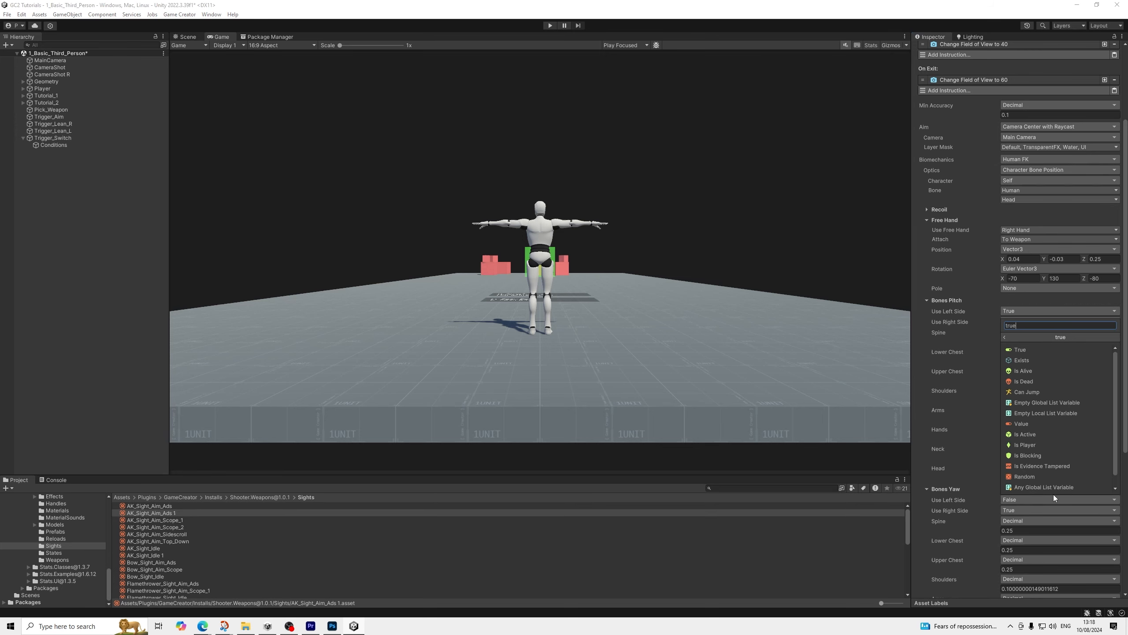
{"action": "key", "text": "Return"}
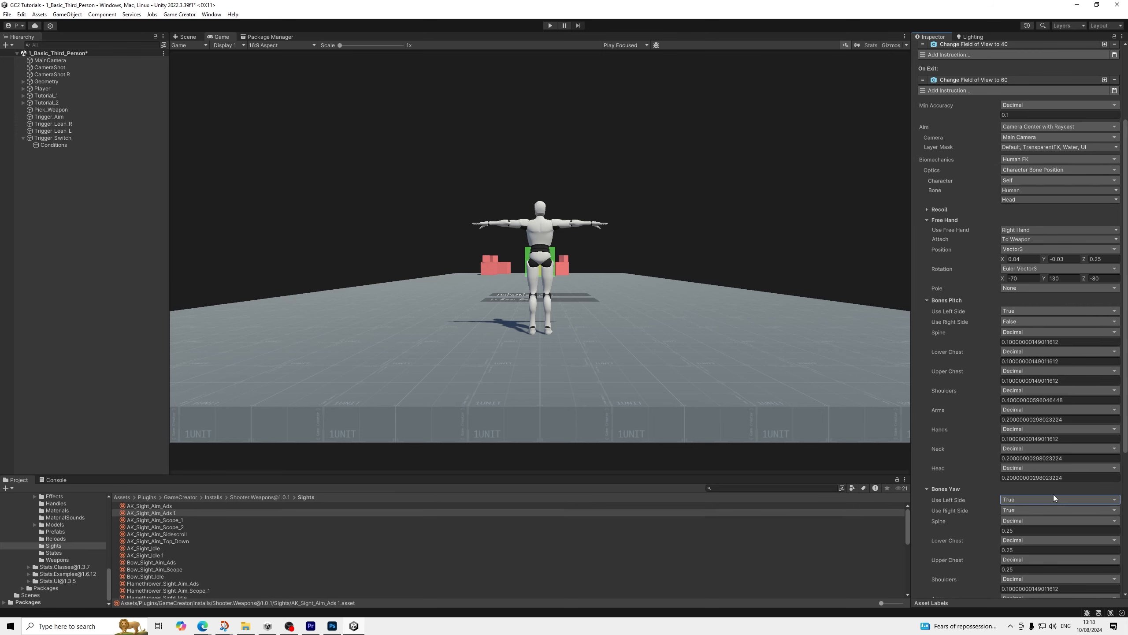
{"action": "left_click", "coordinate": [1020, 508]}
{"action": "type", "text": "false"}
{"action": "key", "text": "Return"}
{"action": "scroll", "coordinate": [1070, 411], "scroll_direction": "down", "scroll_amount": 6}
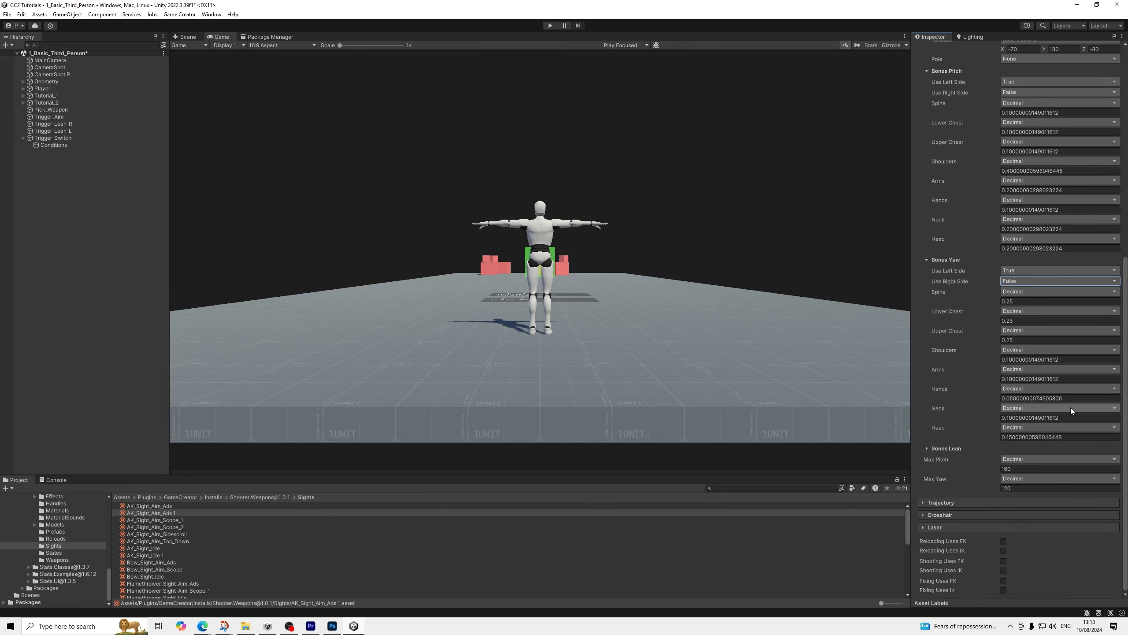
Review the mirrored settings of AK_Sight_Aim_Ads 1 and save the scene
{"action": "scroll", "coordinate": [1074, 404], "scroll_direction": "up", "scroll_amount": 6}
{"action": "scroll", "coordinate": [1061, 319], "scroll_direction": "up", "scroll_amount": 3}
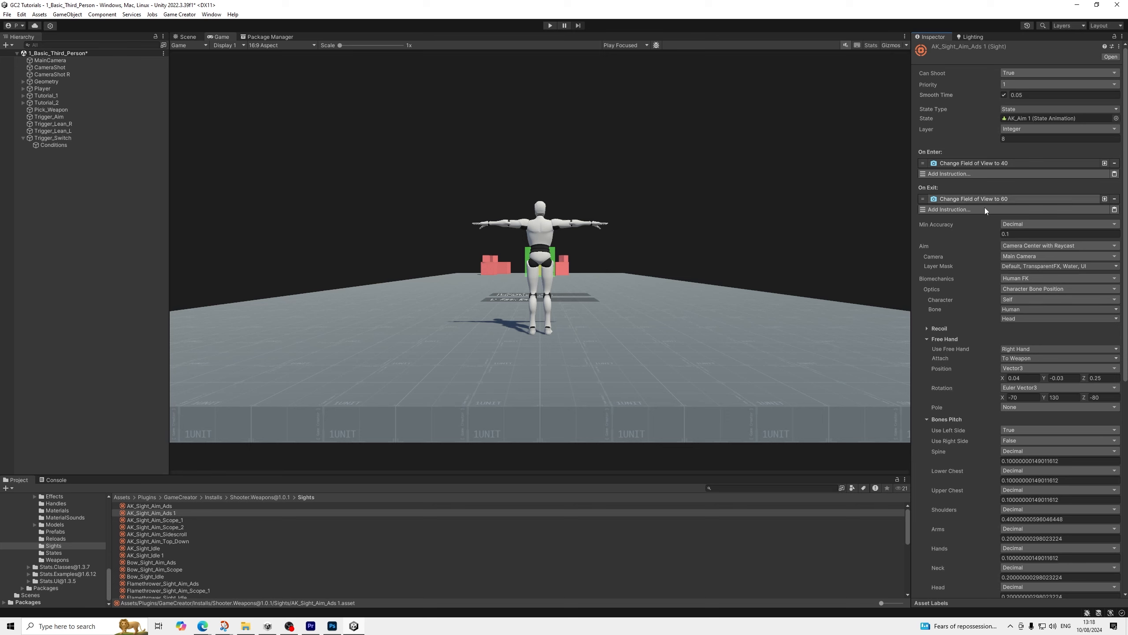
{"action": "scroll", "coordinate": [984, 264], "scroll_direction": "down", "scroll_amount": 6}
{"action": "scroll", "coordinate": [985, 265], "scroll_direction": "up", "scroll_amount": 4}
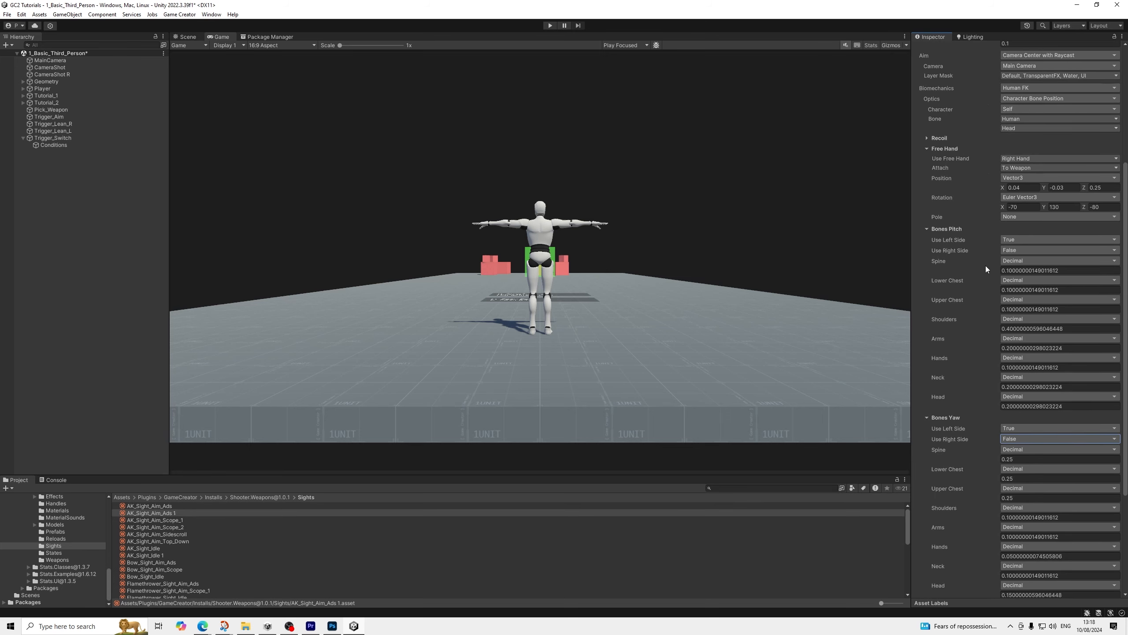
{"action": "scroll", "coordinate": [985, 265], "scroll_direction": "up", "scroll_amount": 1}
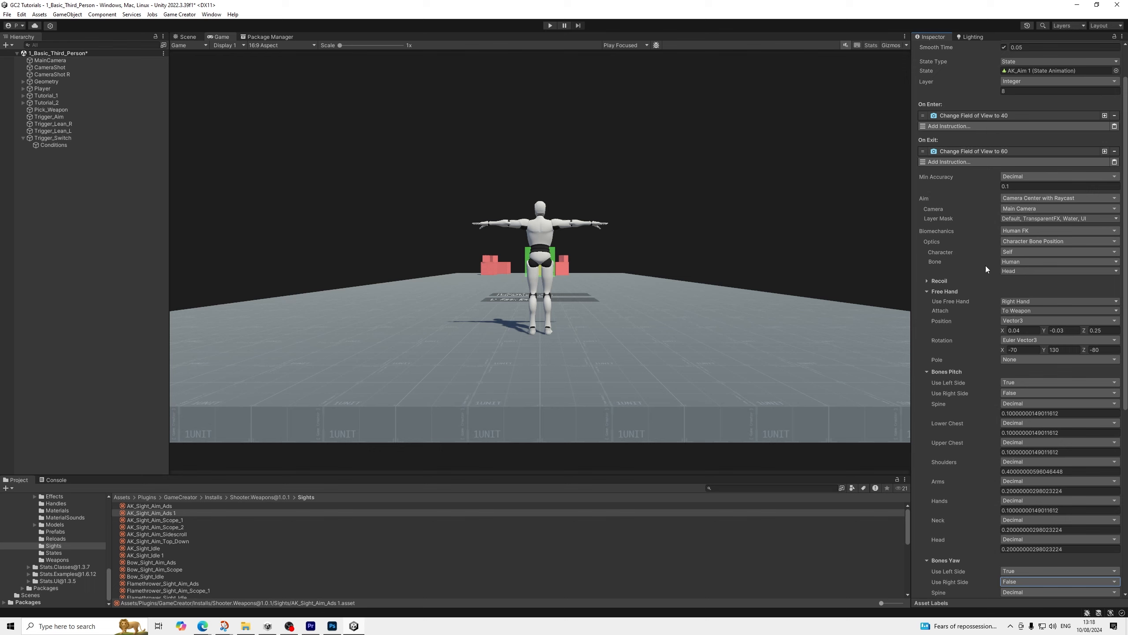
{"action": "left_click", "coordinate": [7, 18]}
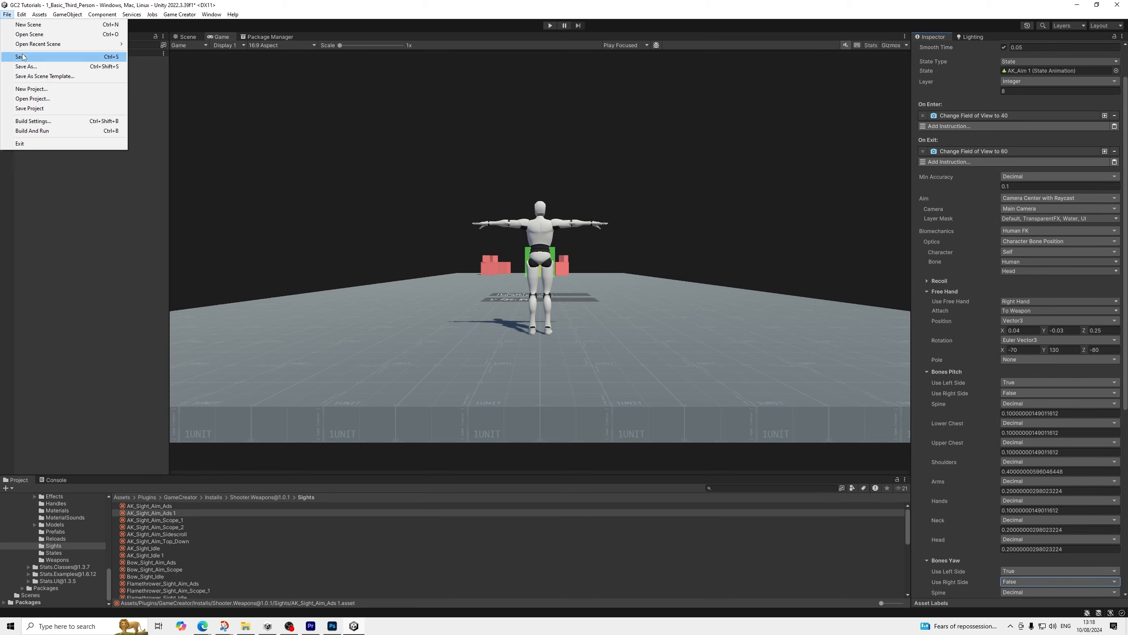
{"action": "left_click", "coordinate": [23, 55]}
In Trigger_Aim, disable the aim-ads sight instruction on mouse press and the Default sight instruction on mouse release
{"action": "left_click", "coordinate": [43, 116]}
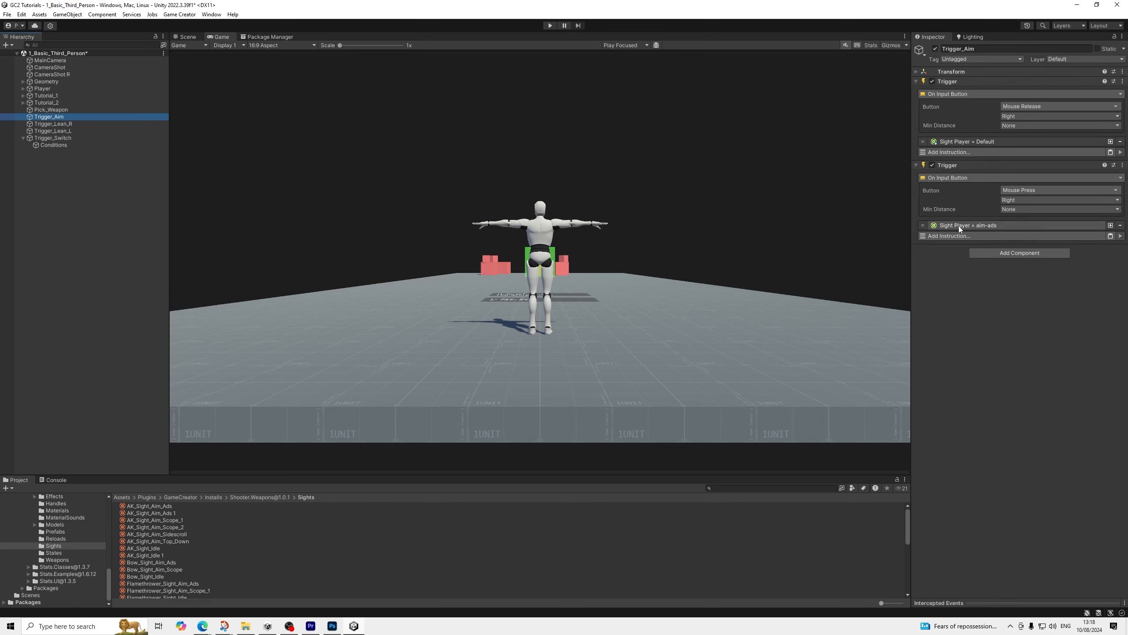
{"action": "left_click", "coordinate": [991, 226]}
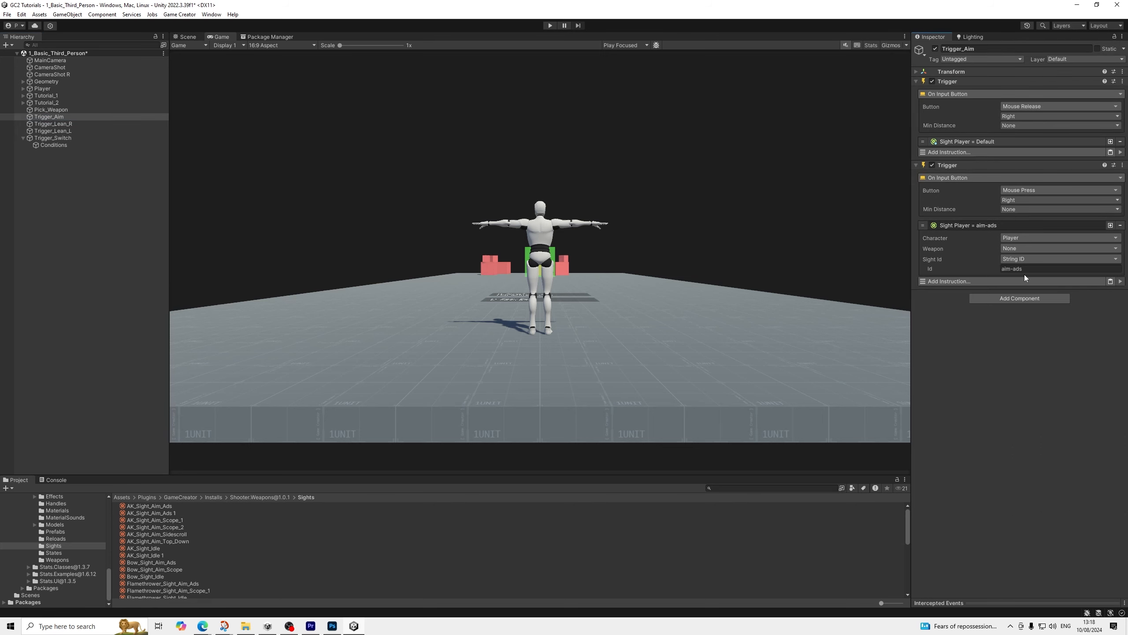
{"action": "left_click", "coordinate": [980, 143]}
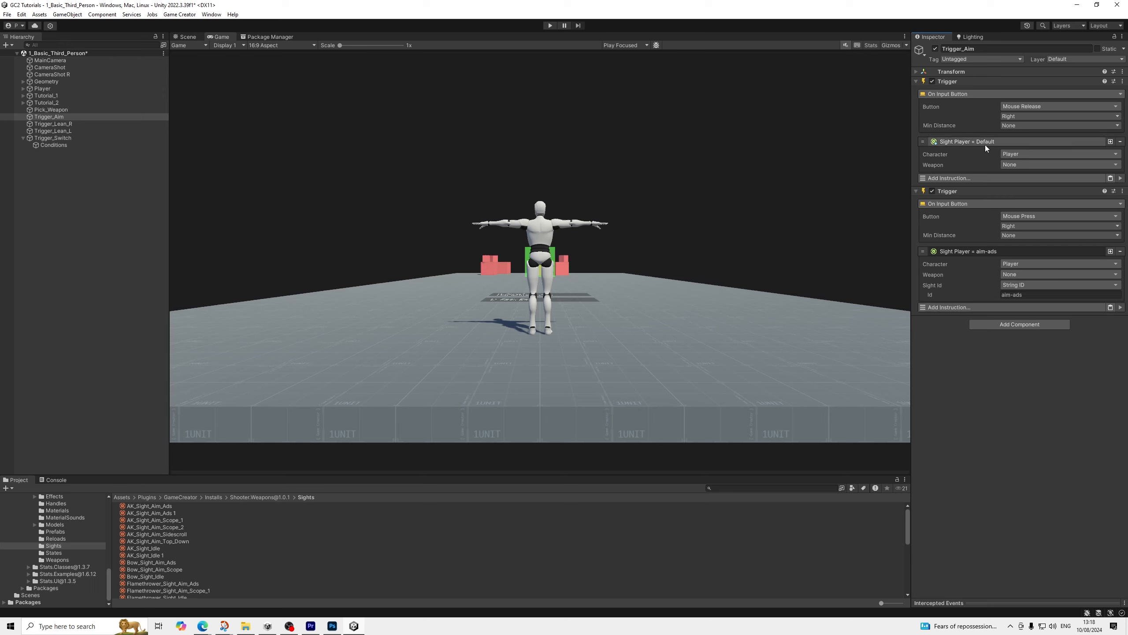
{"action": "right_click", "coordinate": [966, 252]}
{"action": "left_click", "coordinate": [991, 322]}
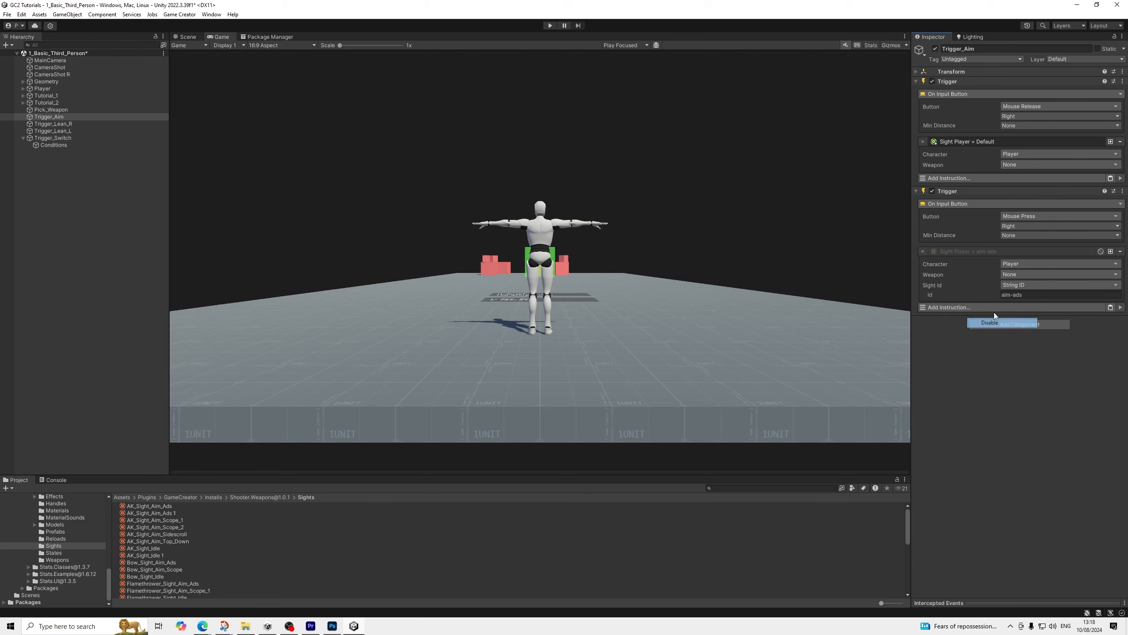
{"action": "right_click", "coordinate": [975, 142]}
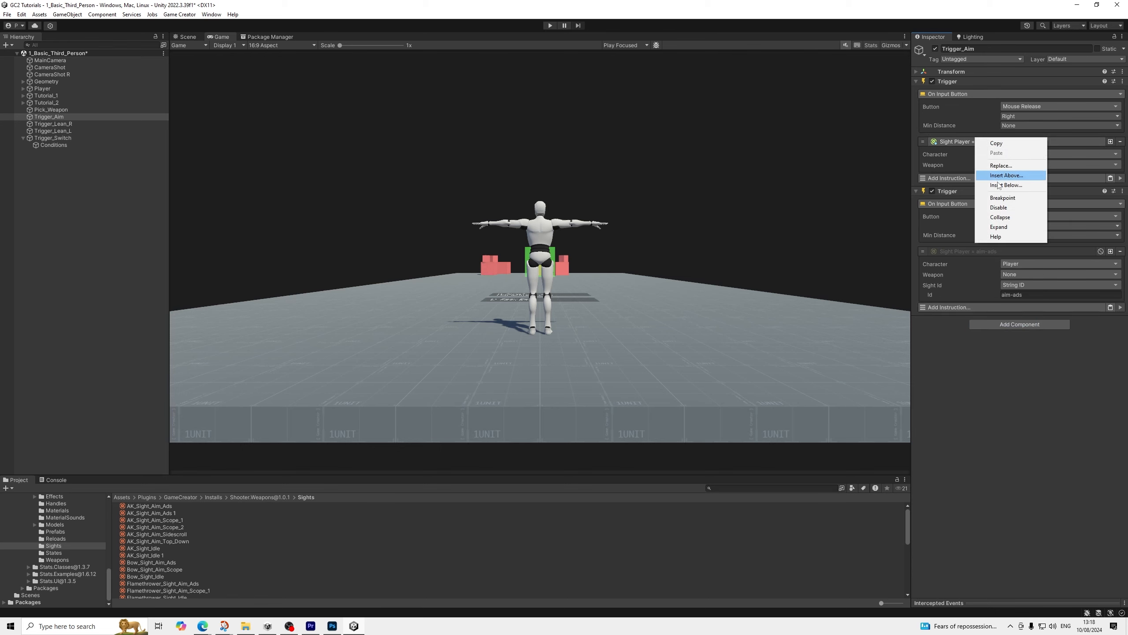
{"action": "left_click", "coordinate": [999, 207]}
{"action": "left_click", "coordinate": [969, 145]}
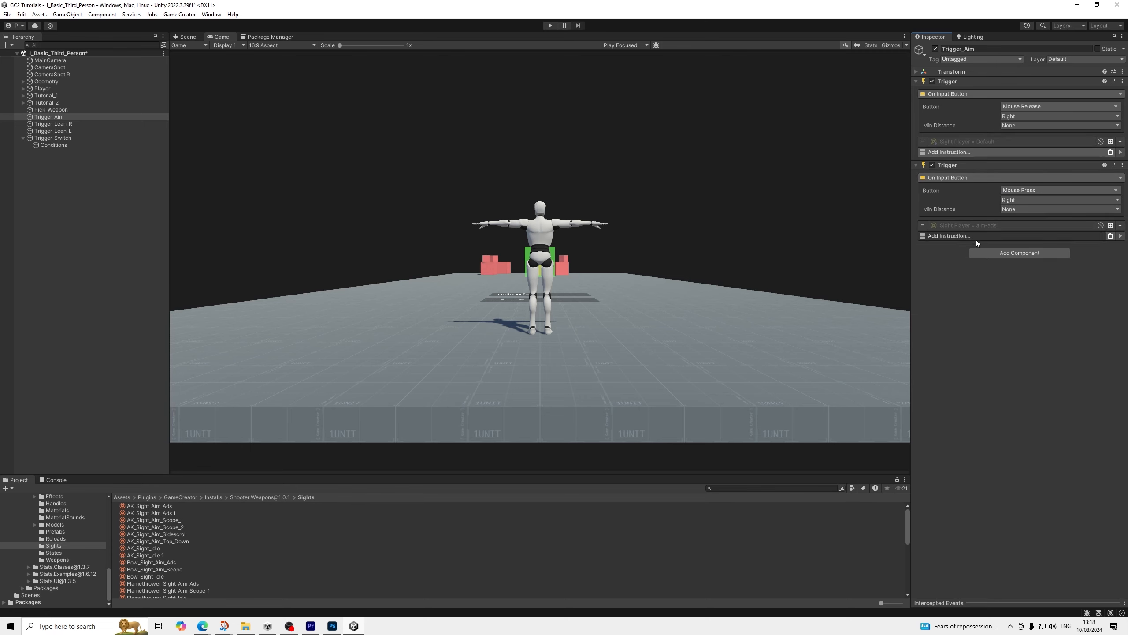
Add a Run Conditions instruction to Trigger_Aim's right mouse press trigger
{"action": "left_click", "coordinate": [976, 237]}
{"action": "type", "text": "run"}
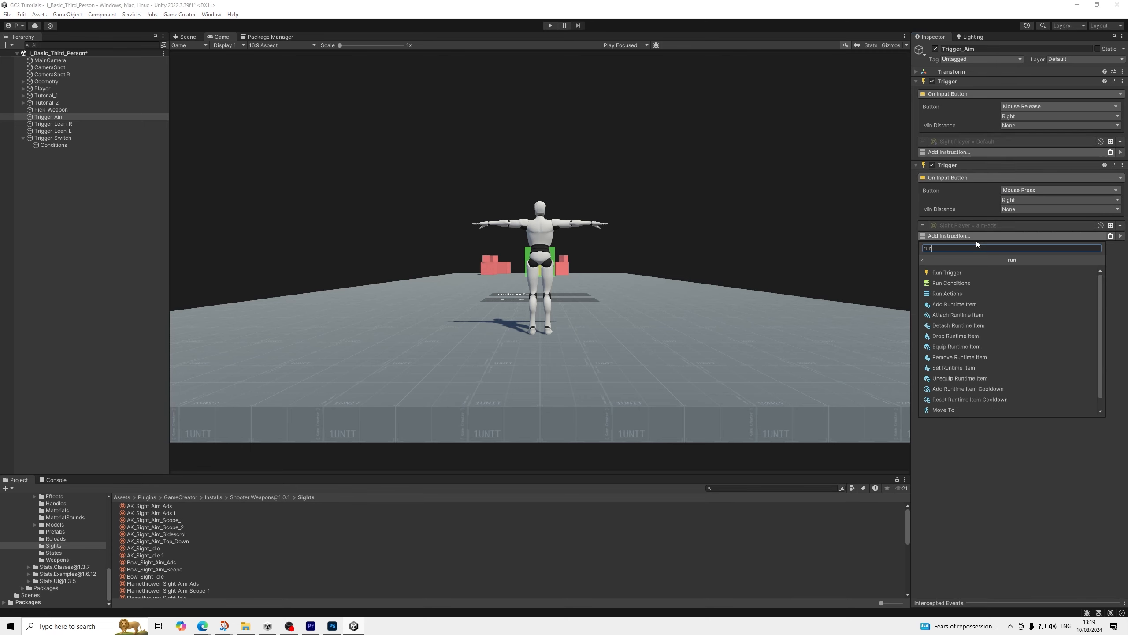
{"action": "key", "text": "Down"}
{"action": "key", "text": "Return"}
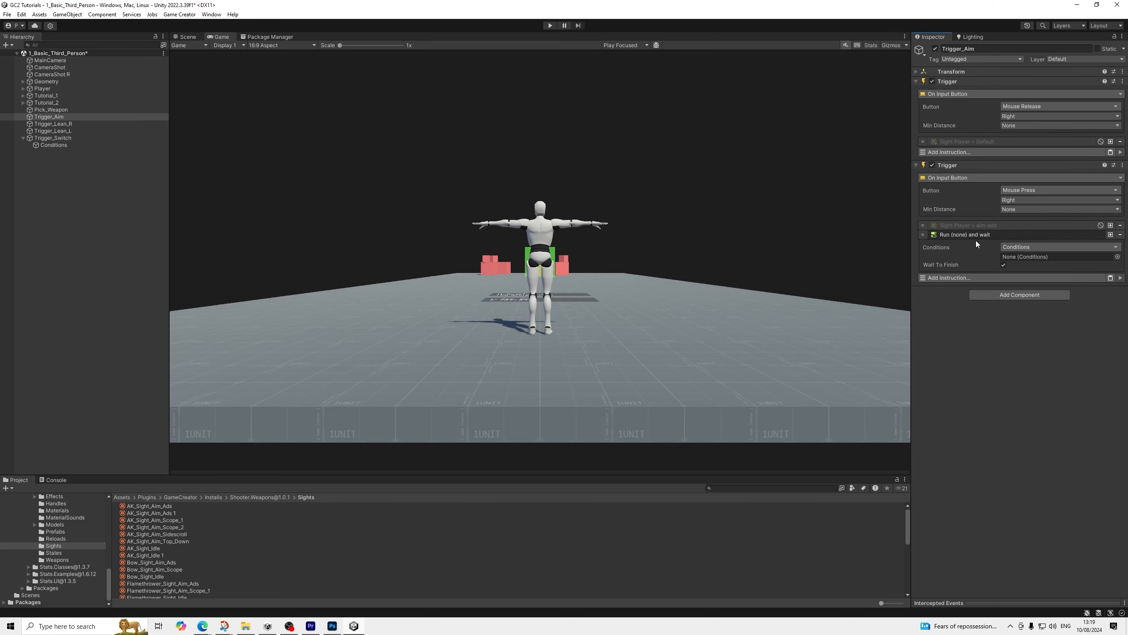
Create a Game Creator Conditions object under Trigger_Aim and assign it to the Run Conditions instruction
{"action": "right_click", "coordinate": [56, 116]}
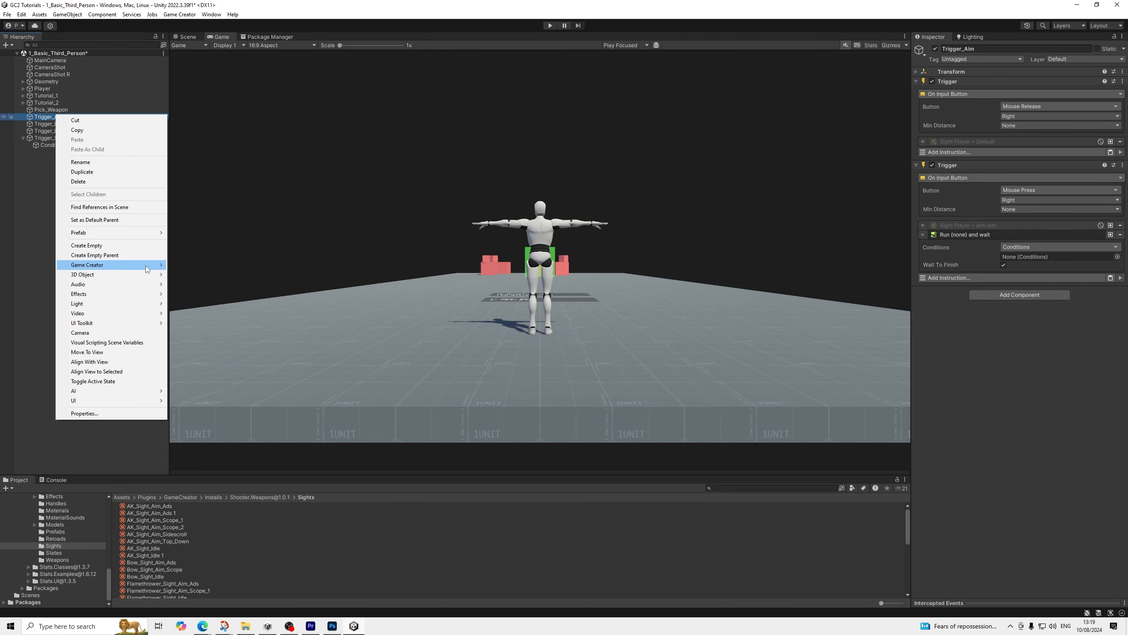
{"action": "mouse_move", "coordinate": [146, 266]}
{"action": "mouse_move", "coordinate": [208, 314]}
{"action": "left_click", "coordinate": [266, 322]}
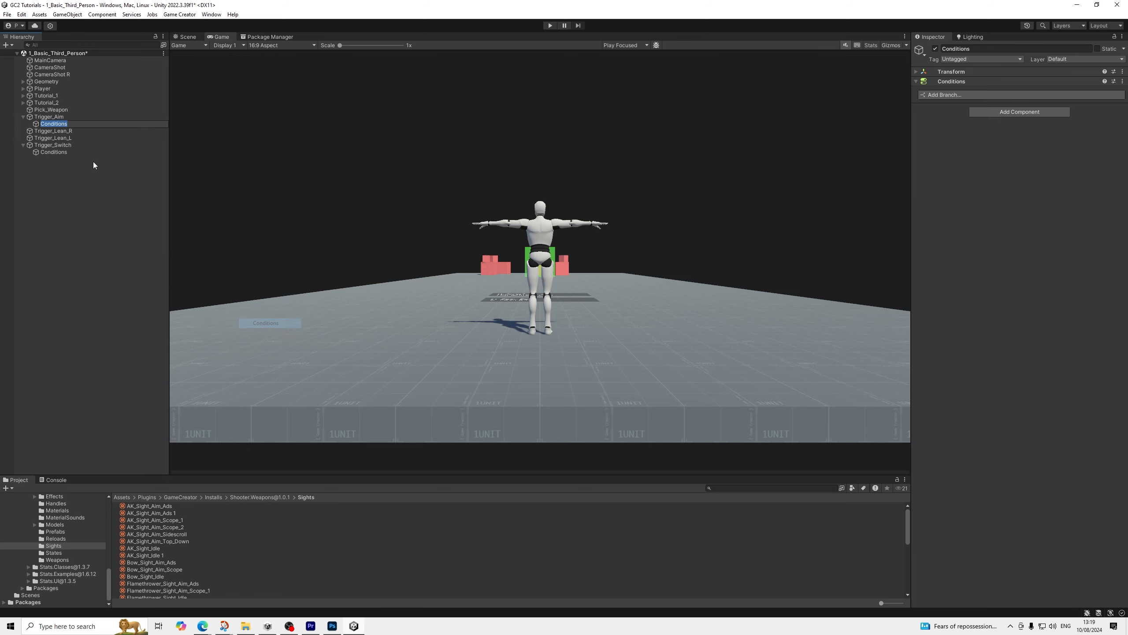
{"action": "left_click", "coordinate": [49, 117]}
{"action": "left_click_drag", "start_coordinate": [52, 123], "coordinate": [1059, 257]}
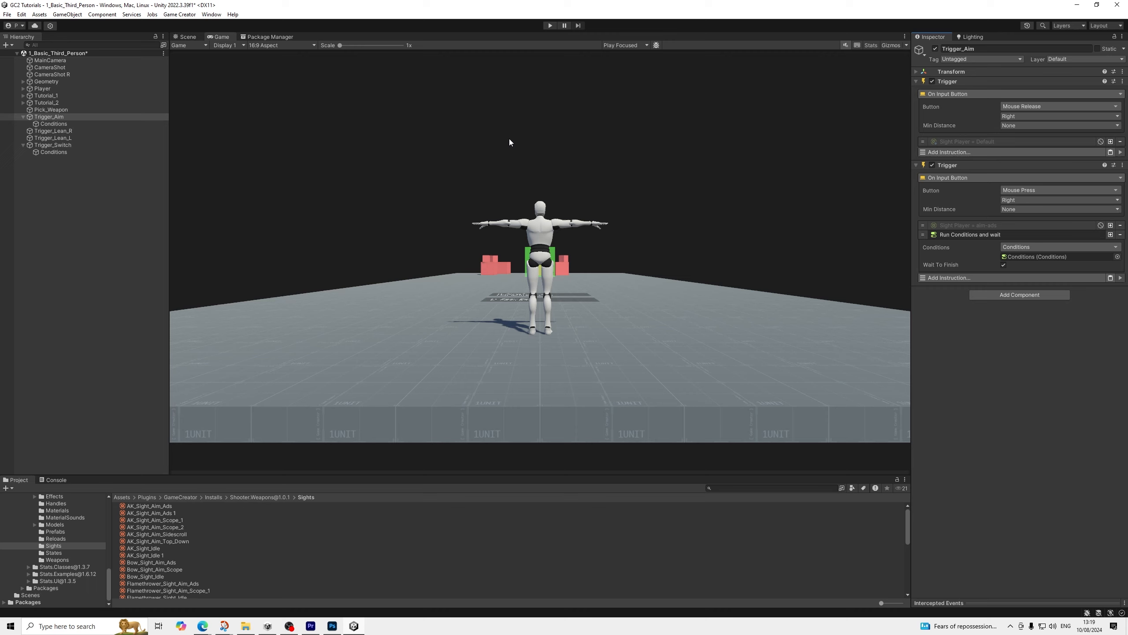
Add a branch to Trigger_Aim's Conditions object that checks whether the CameraShot shot is active
{"action": "left_click", "coordinate": [61, 124]}
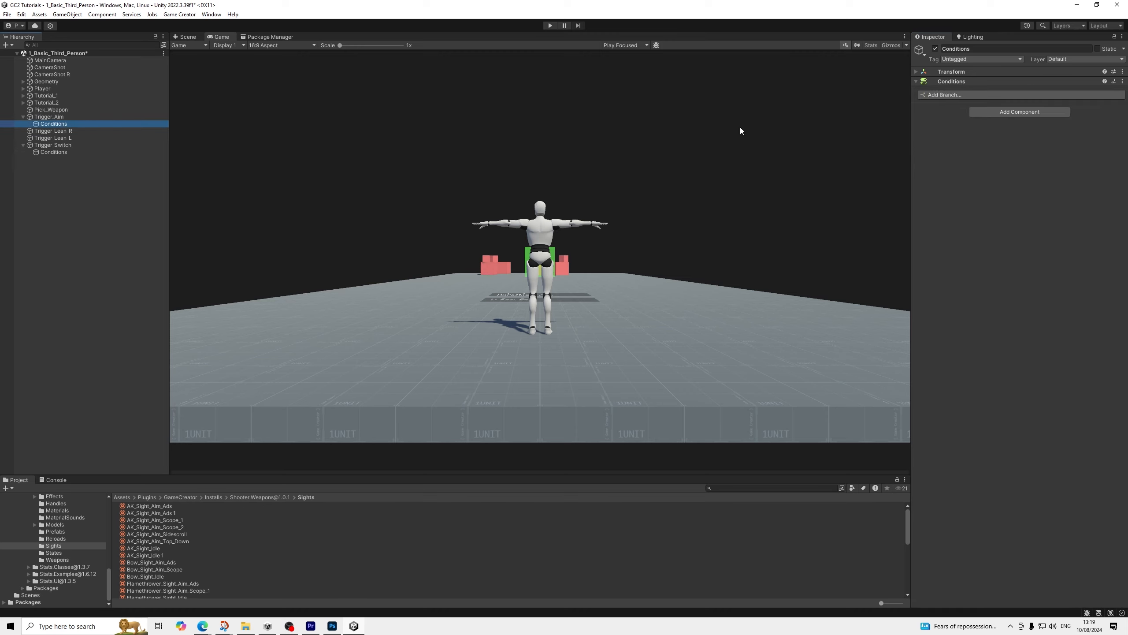
{"action": "left_click", "coordinate": [965, 97]}
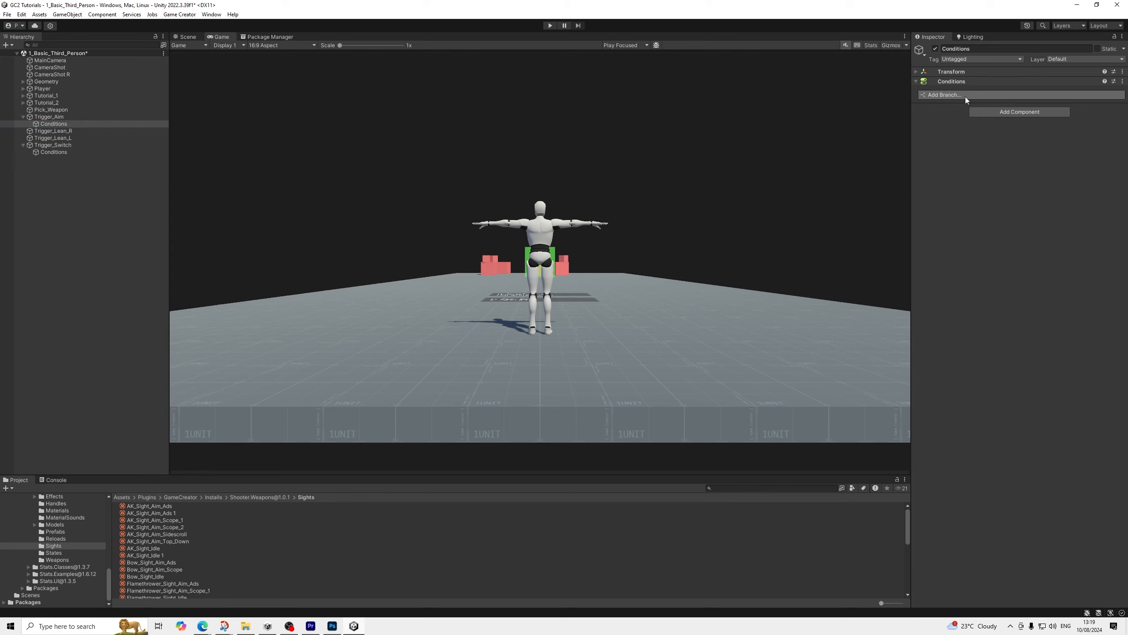
{"action": "left_click", "coordinate": [946, 116]}
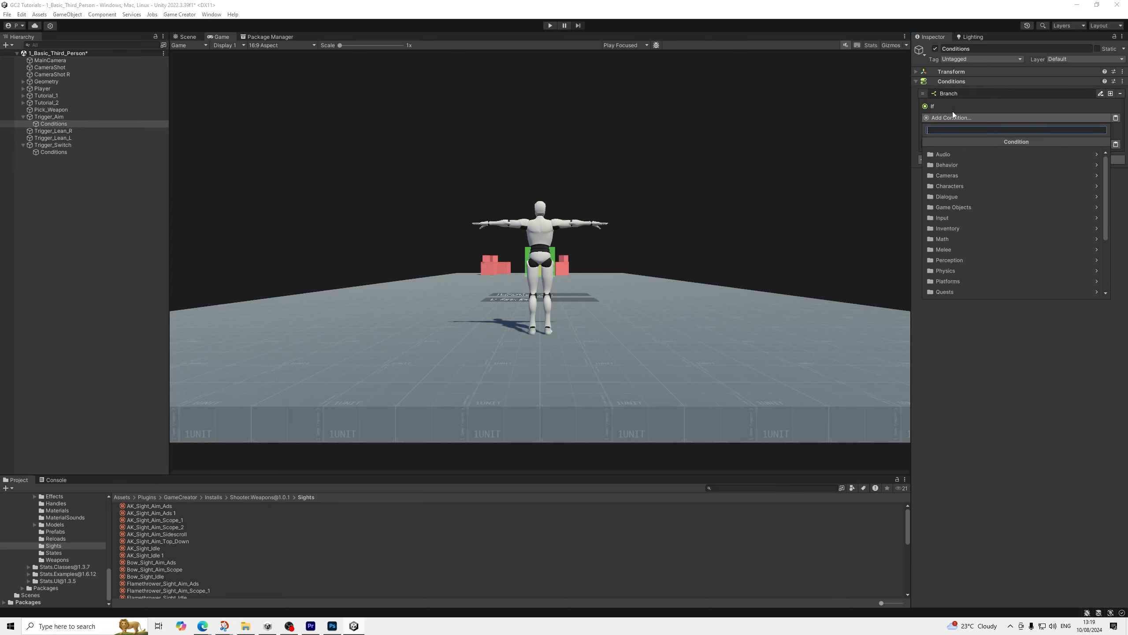
{"action": "type", "text": "shot"}
{"action": "key", "text": "Down"}
{"action": "key", "text": "Return"}
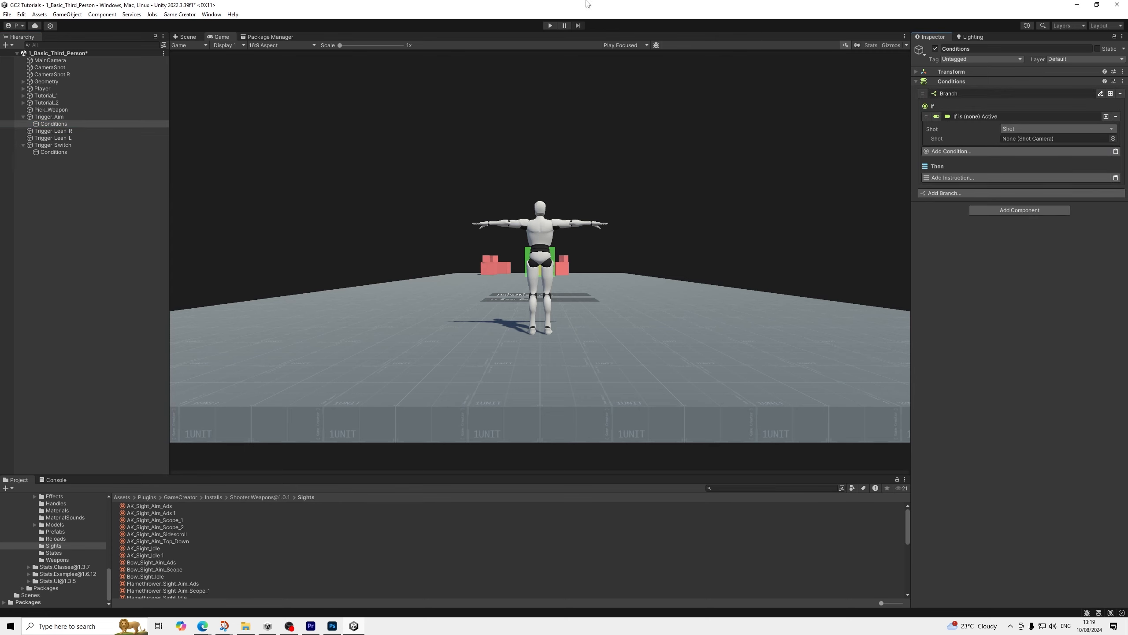
{"action": "left_click_drag", "start_coordinate": [48, 67], "coordinate": [1028, 141]}
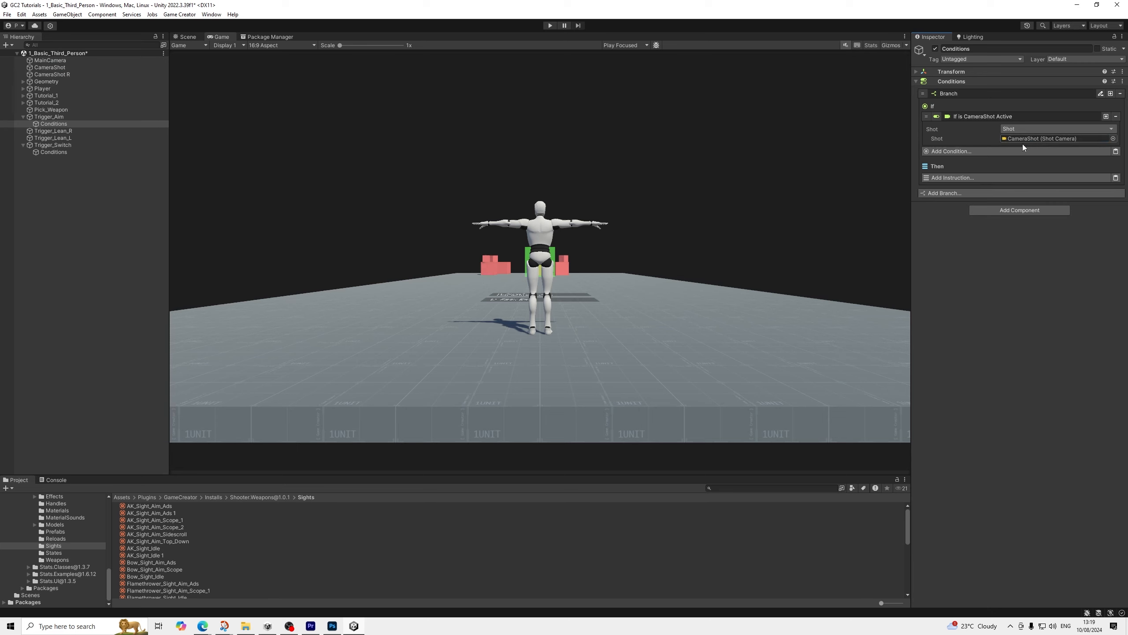
Copy the aim-ads sight instruction from Trigger_Aim into the CameraShot branch's Then section and enable it there
{"action": "left_click", "coordinate": [963, 177]}
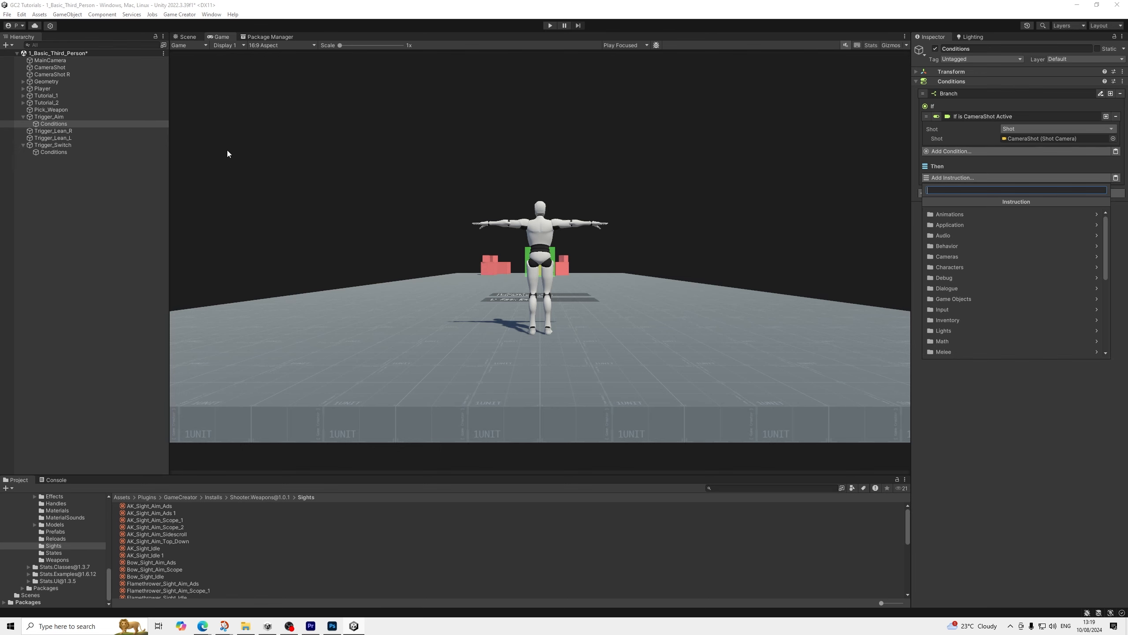
{"action": "left_click", "coordinate": [72, 123]}
{"action": "left_click", "coordinate": [51, 116]}
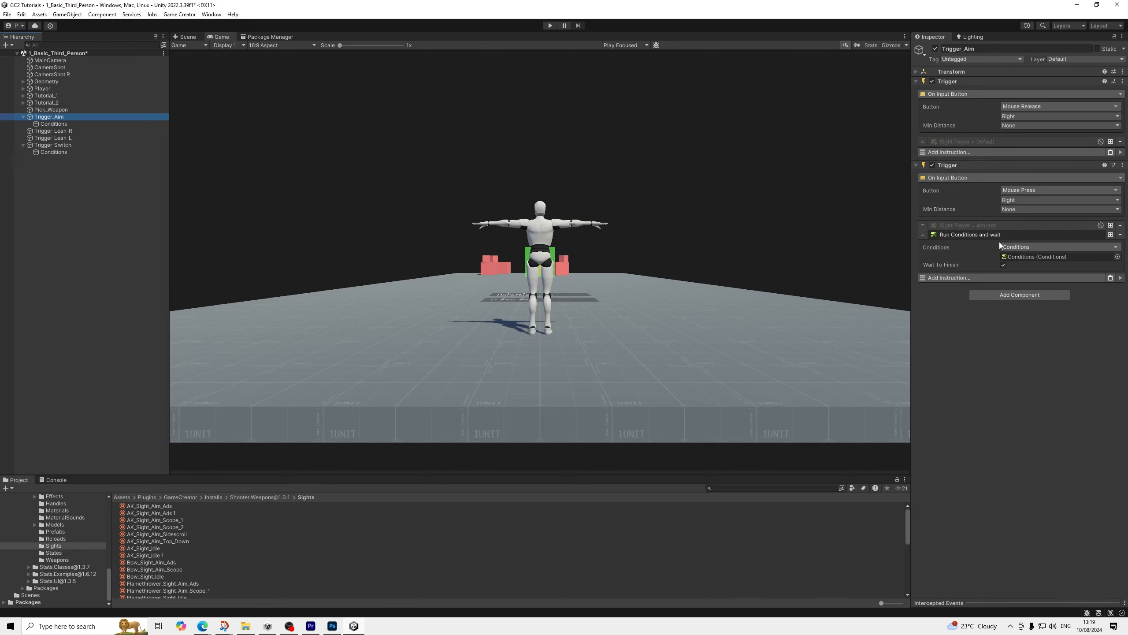
{"action": "right_click", "coordinate": [982, 227]}
{"action": "left_click", "coordinate": [1000, 233]}
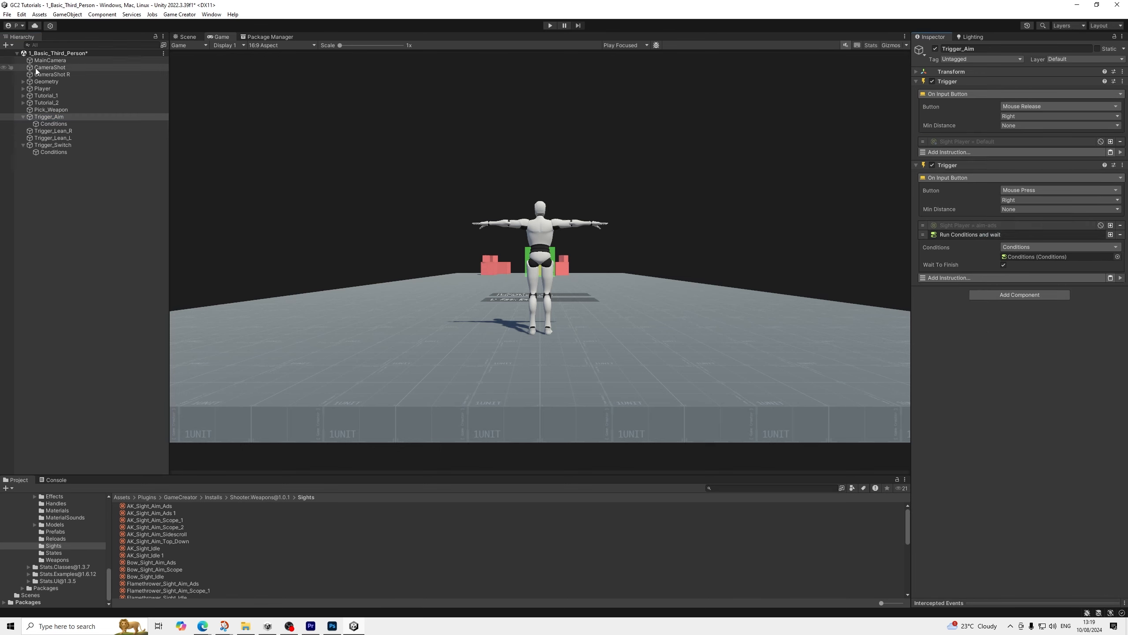
{"action": "left_click", "coordinate": [62, 125]}
{"action": "left_click", "coordinate": [1116, 177]}
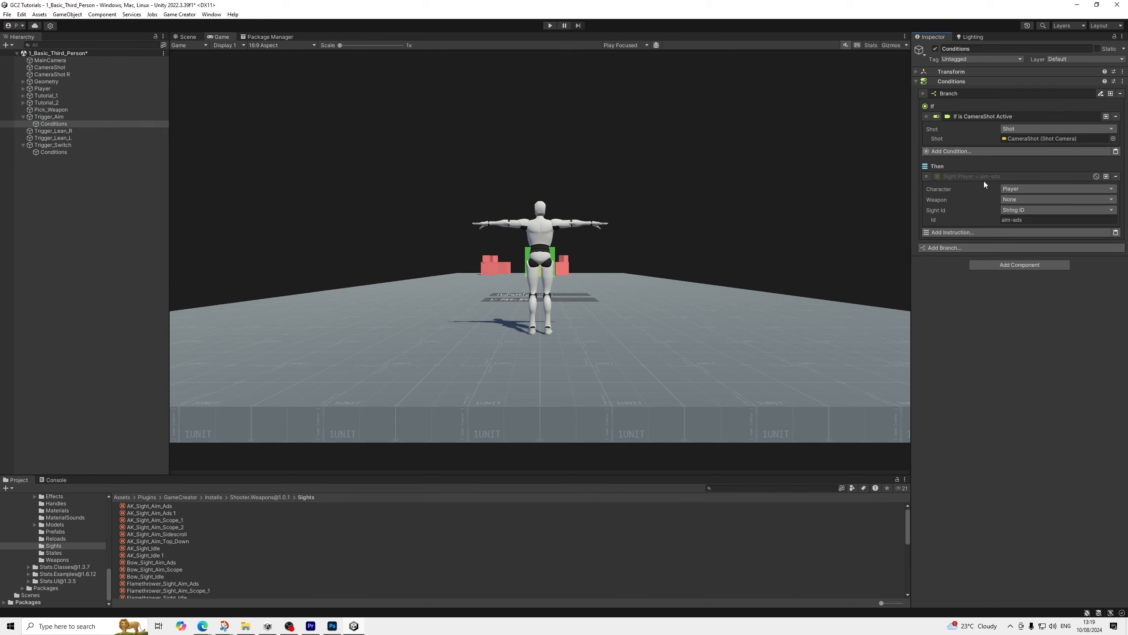
{"action": "right_click", "coordinate": [999, 181]}
{"action": "left_click", "coordinate": [1012, 251]}
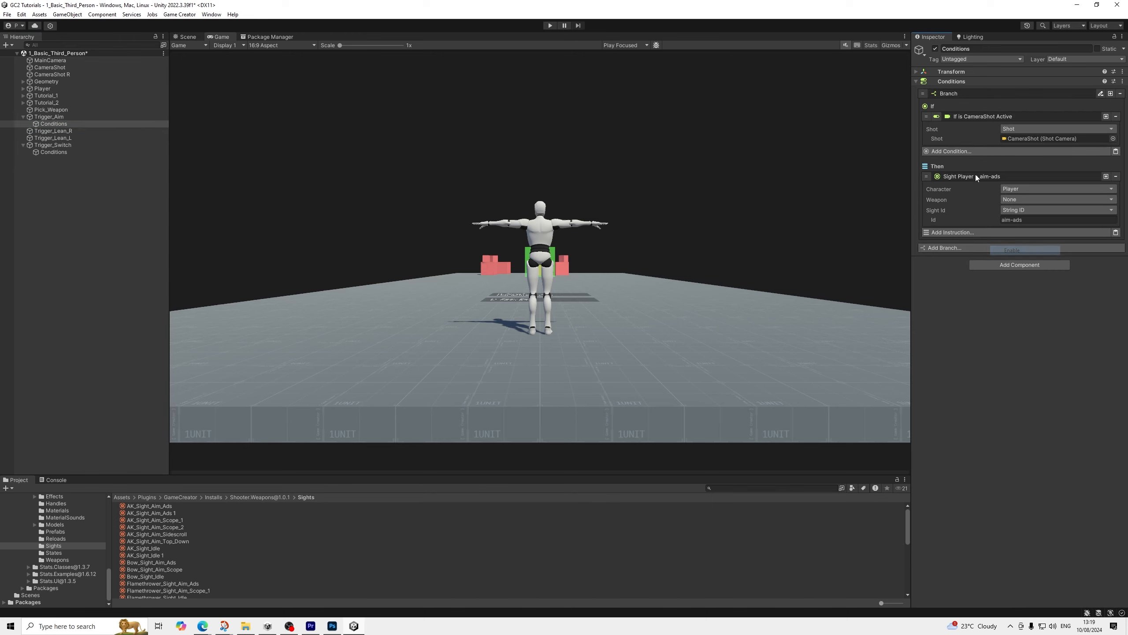
Duplicate the branch for CameraShot R with the sight ID aim-ads_r, and save the scene
{"action": "left_click", "coordinate": [1110, 95]}
{"action": "left_click", "coordinate": [961, 247]}
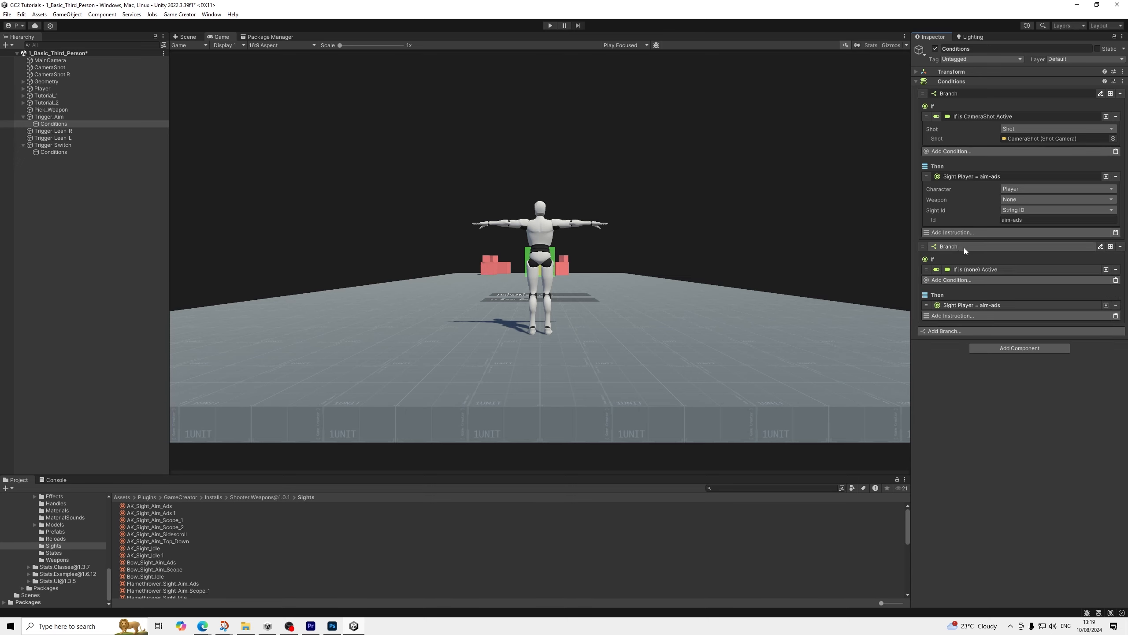
{"action": "left_click", "coordinate": [977, 269]}
{"action": "left_click_drag", "start_coordinate": [60, 73], "coordinate": [1012, 294]}
{"action": "left_click", "coordinate": [973, 331]}
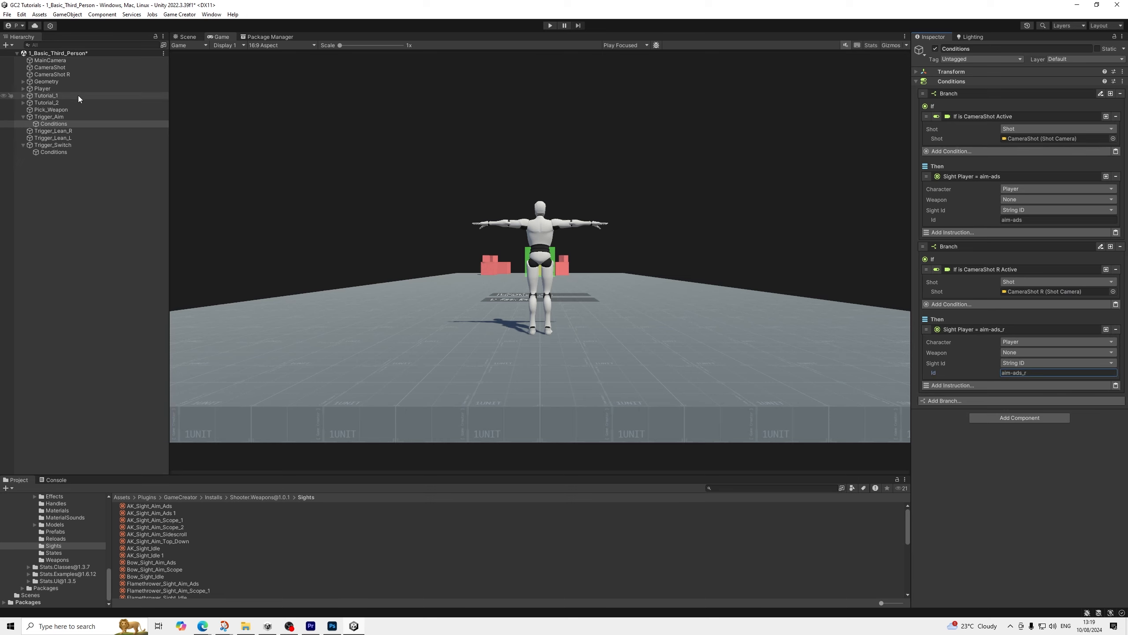
{"action": "left_click", "coordinate": [7, 14]}
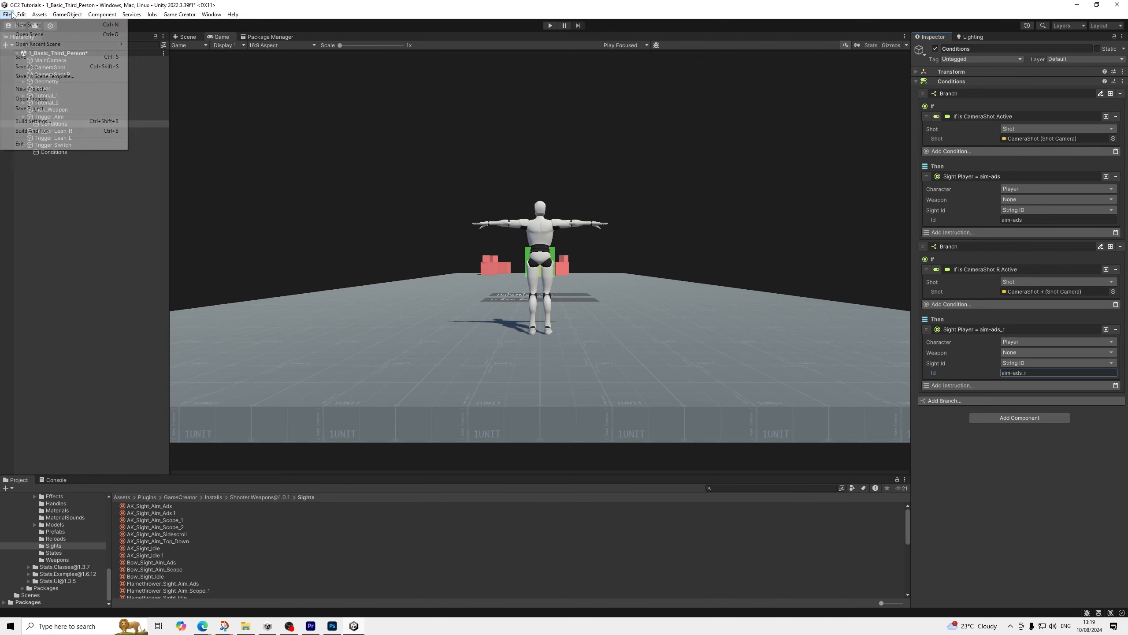
{"action": "left_click", "coordinate": [27, 57]}
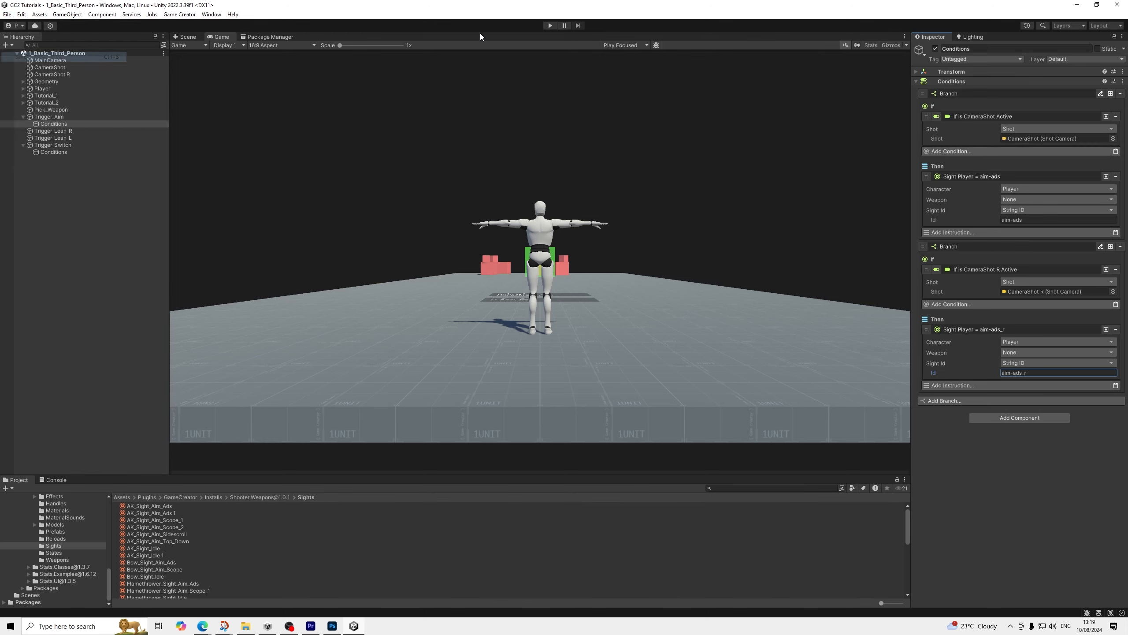
Play-test the scene by moving the character, switching shoulders and aiming, and stop play mode
{"action": "left_click", "coordinate": [546, 26]}
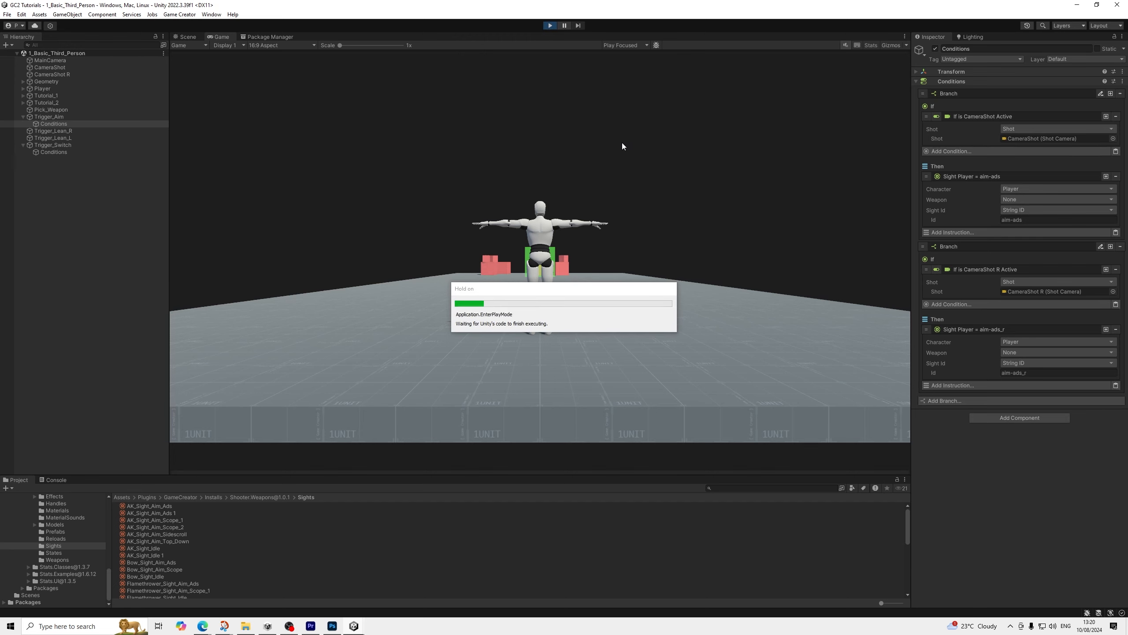
{"action": "key", "text": "w"}
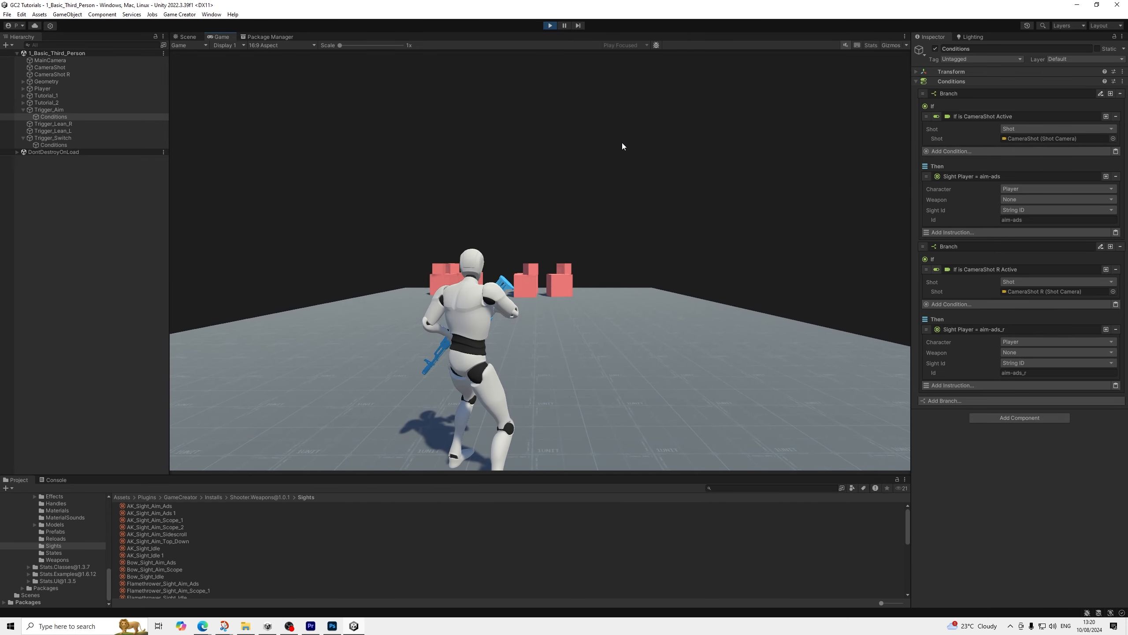
{"action": "key", "text": "Tab"}
{"action": "right_click", "coordinate": [622, 143]}
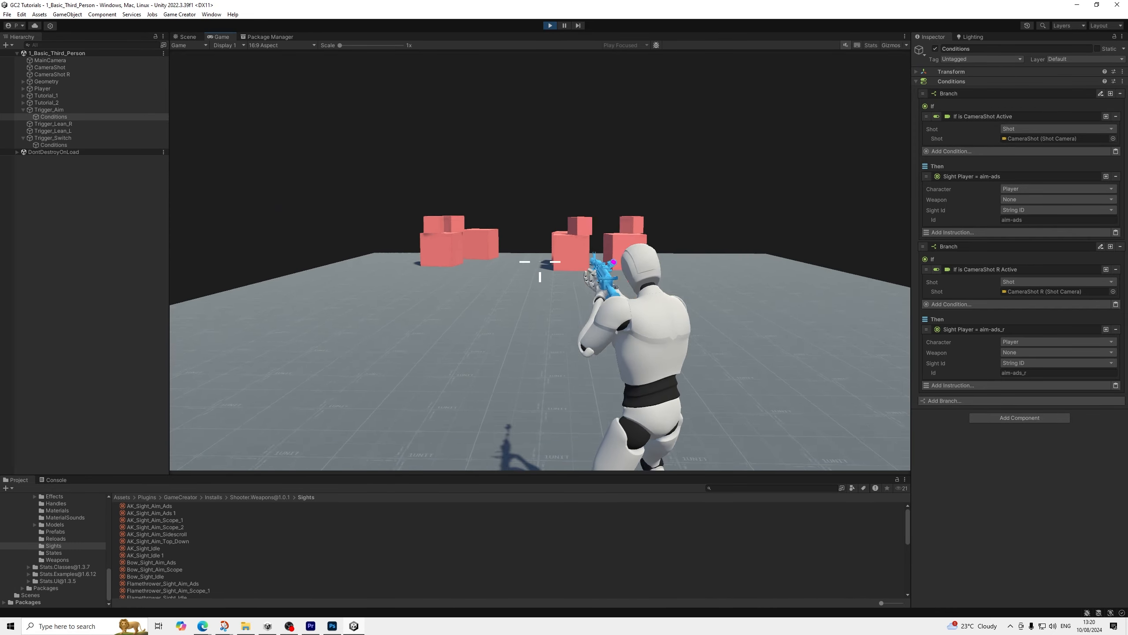
{"action": "left_click", "coordinate": [550, 25]}
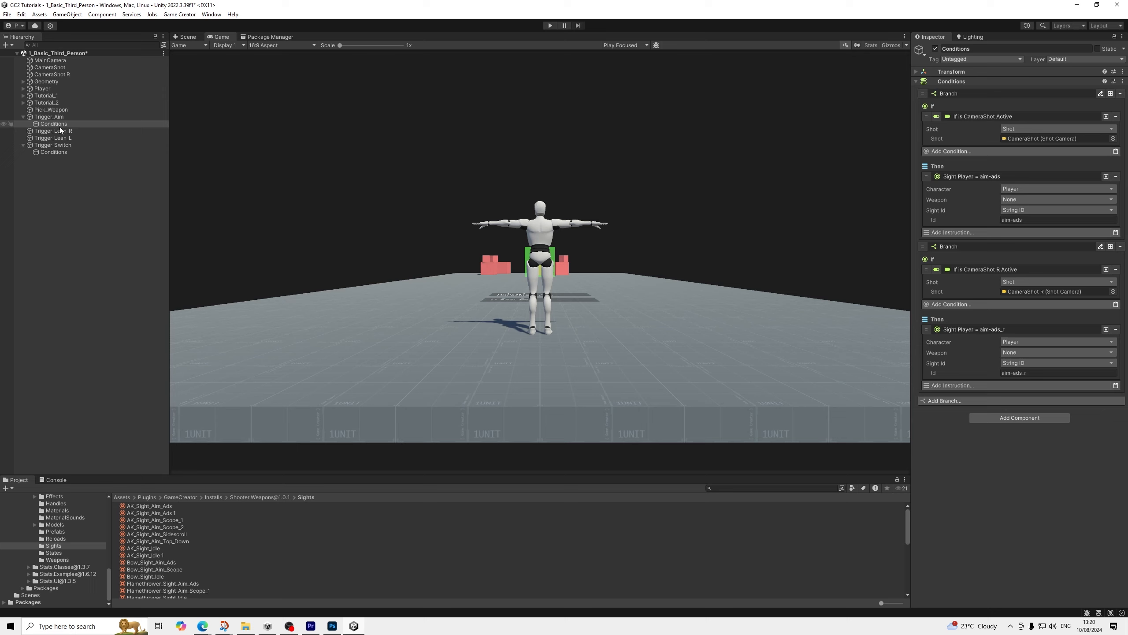
Duplicate the Conditions object under Trigger_Aim and rename the copy Conditions
{"action": "left_click", "coordinate": [71, 123]}
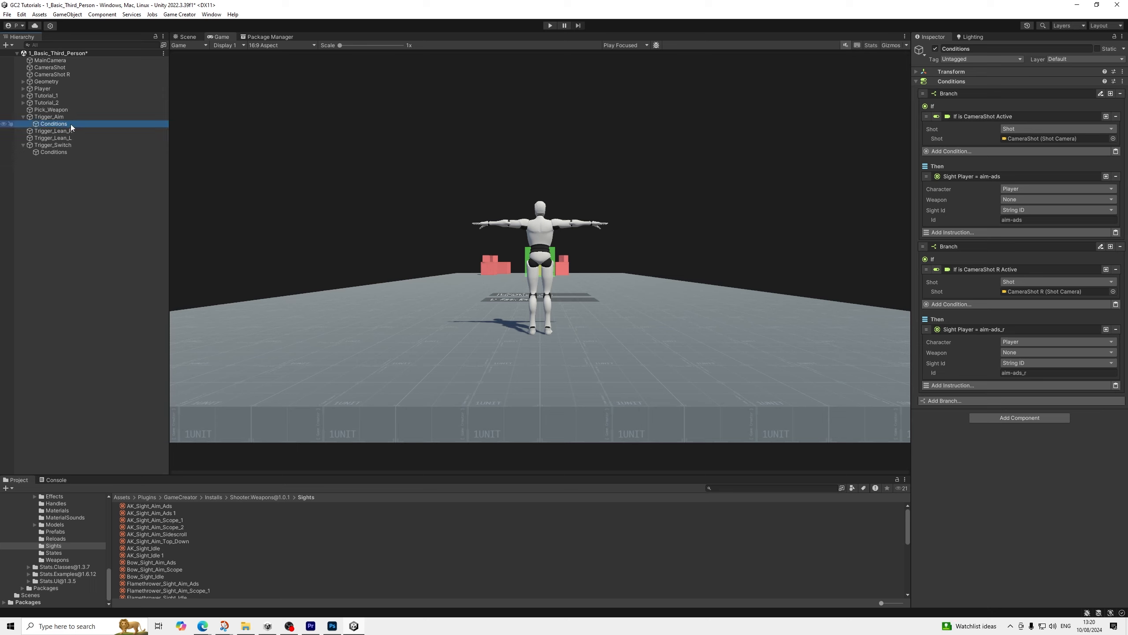
{"action": "key", "text": "ctrl+d"}
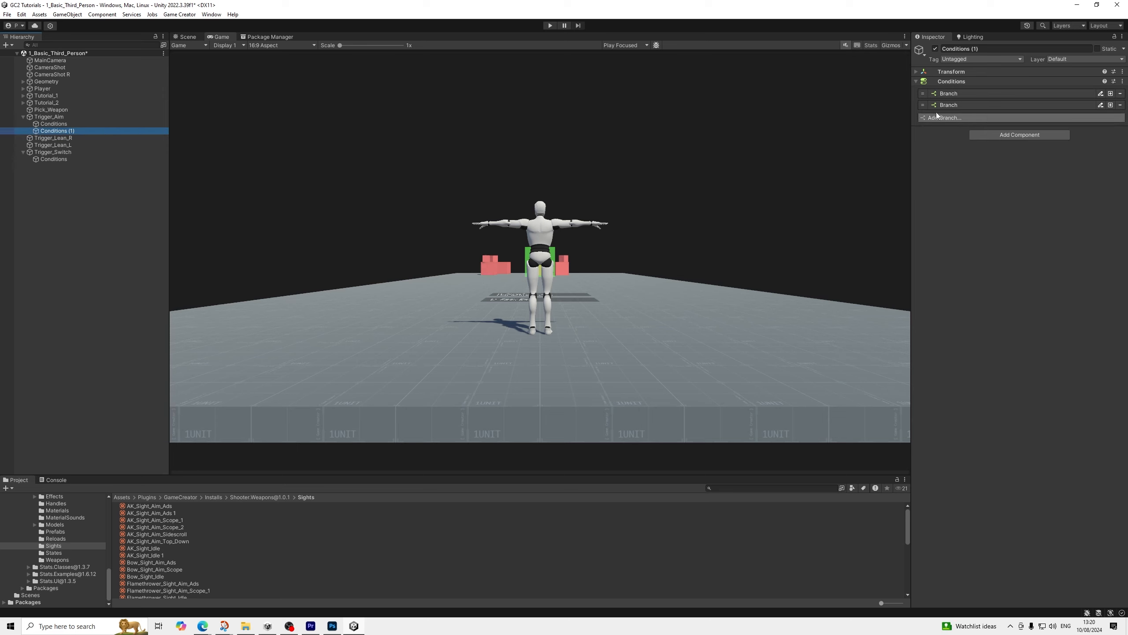
{"action": "double_click", "coordinate": [974, 49]}
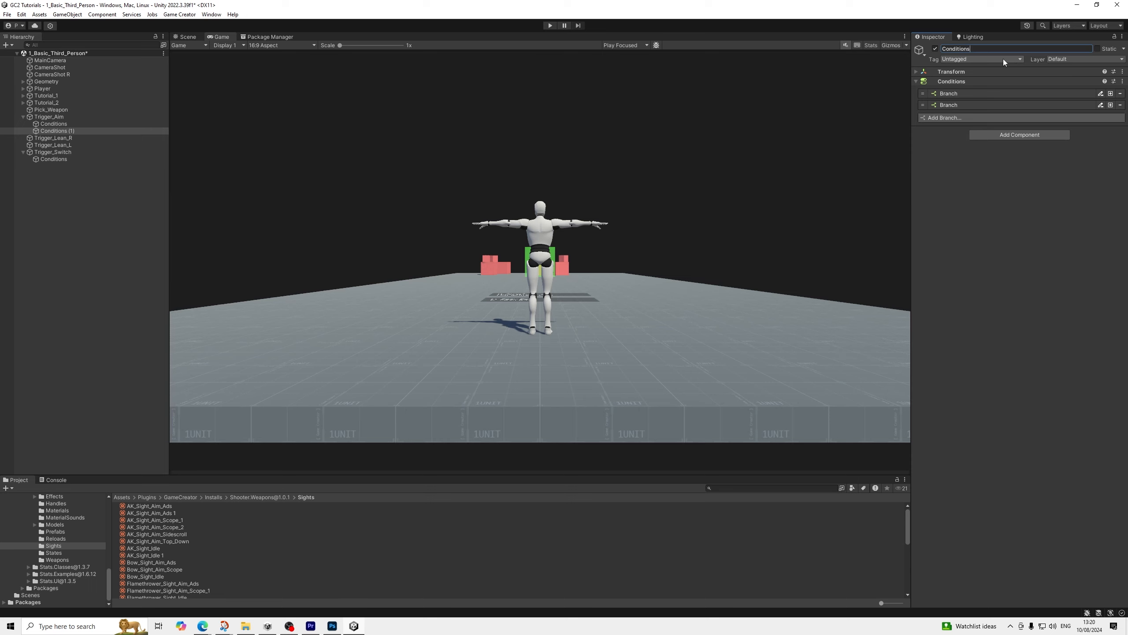
In the second Conditions object under Trigger_Aim, set the sight ID to idle in both the CameraShot and CameraShot R branches
{"action": "left_click", "coordinate": [968, 105]}
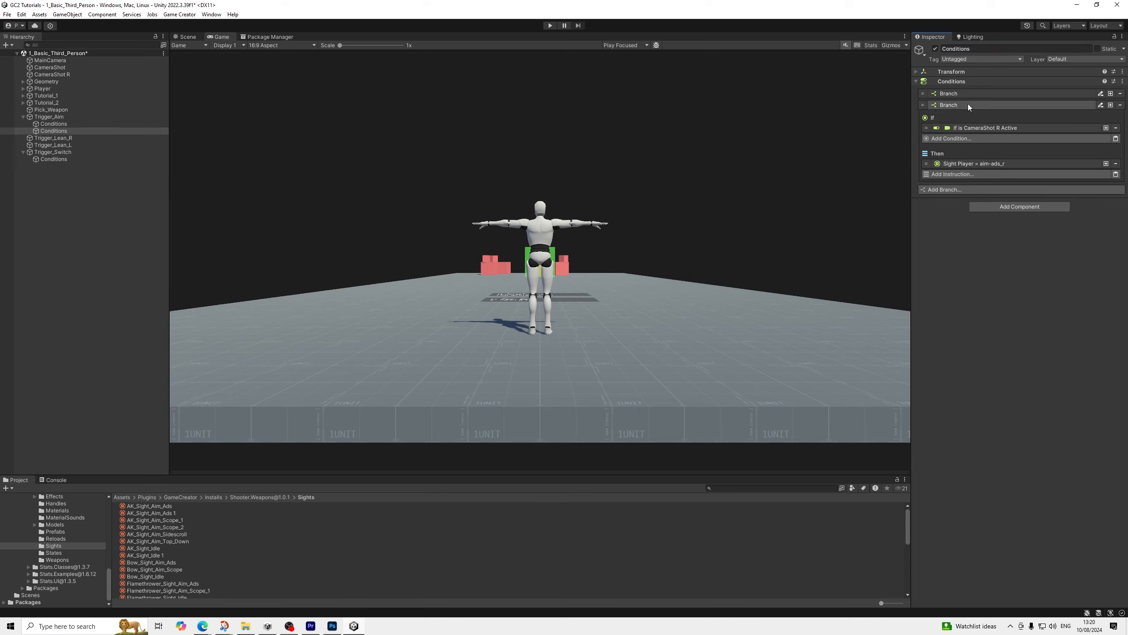
{"action": "left_click", "coordinate": [967, 92]}
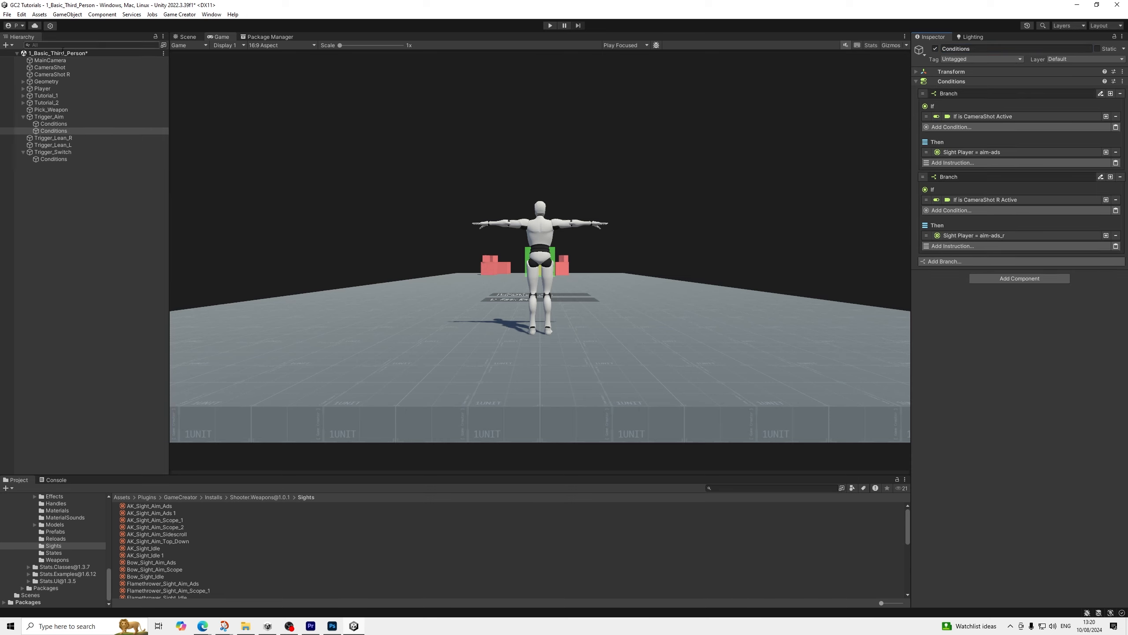
{"action": "left_click", "coordinate": [997, 152]}
{"action": "left_click", "coordinate": [1029, 197]}
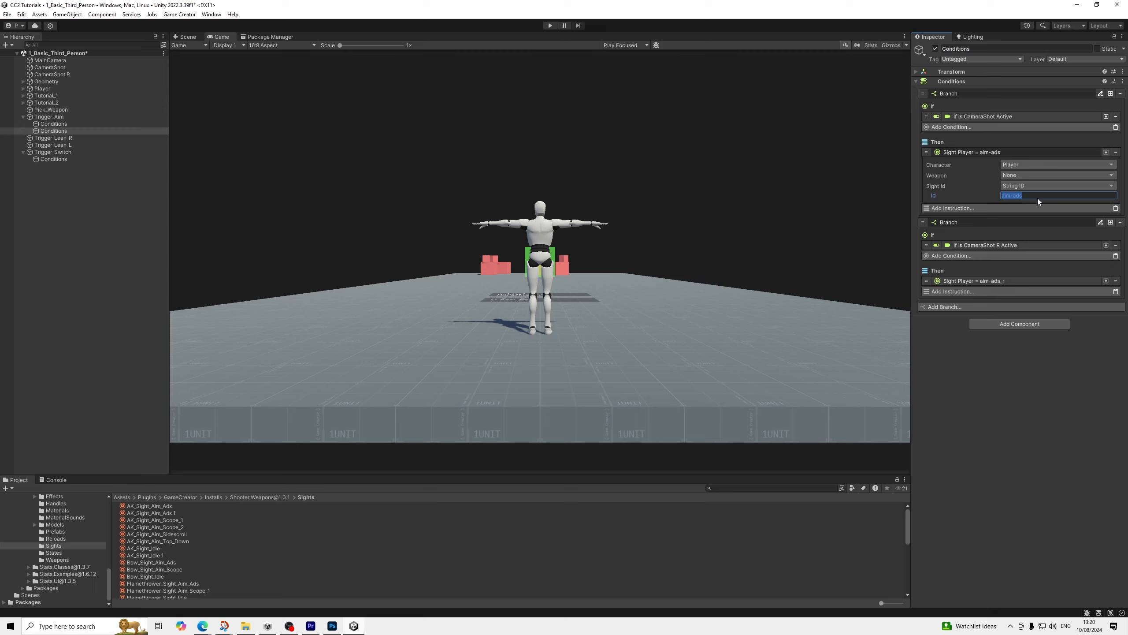
{"action": "type", "text": "idle"}
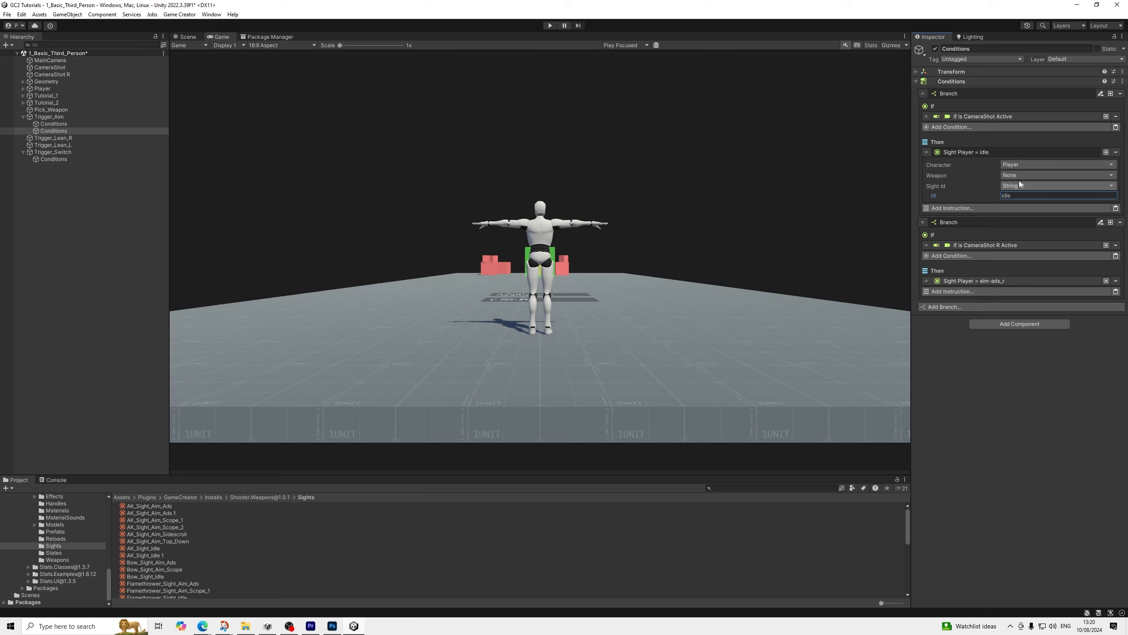
{"action": "left_click", "coordinate": [986, 283]}
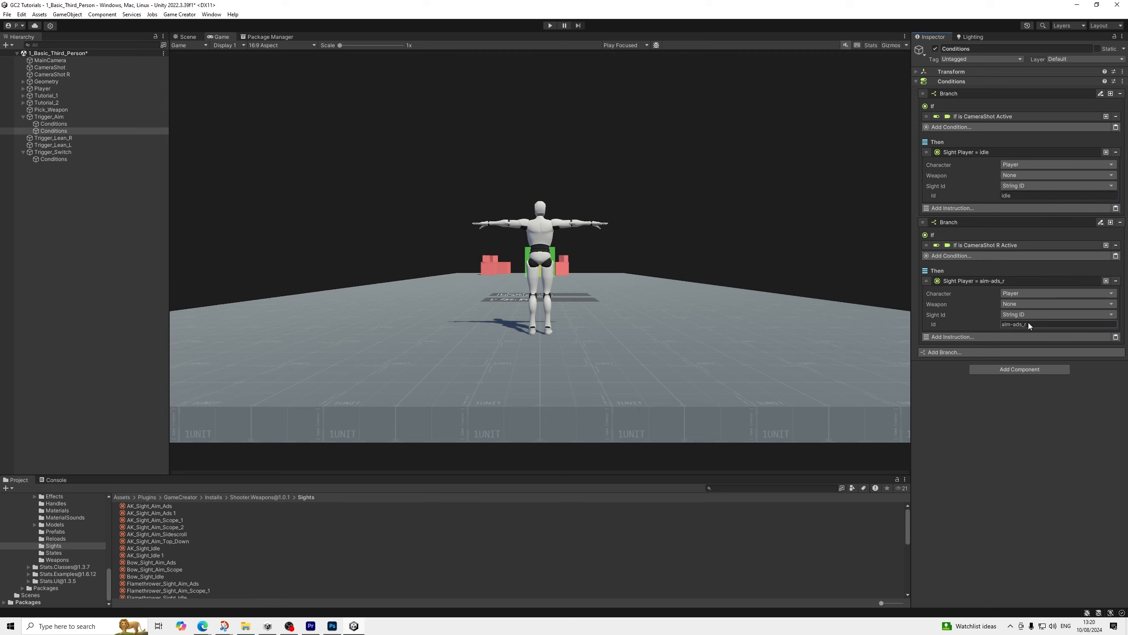
{"action": "type", "text": "idle"}
Copy Trigger_Aim's Run Conditions instruction into its Mouse Release trigger and assign the second Conditions object to it
{"action": "left_click", "coordinate": [56, 118]}
{"action": "right_click", "coordinate": [972, 233]}
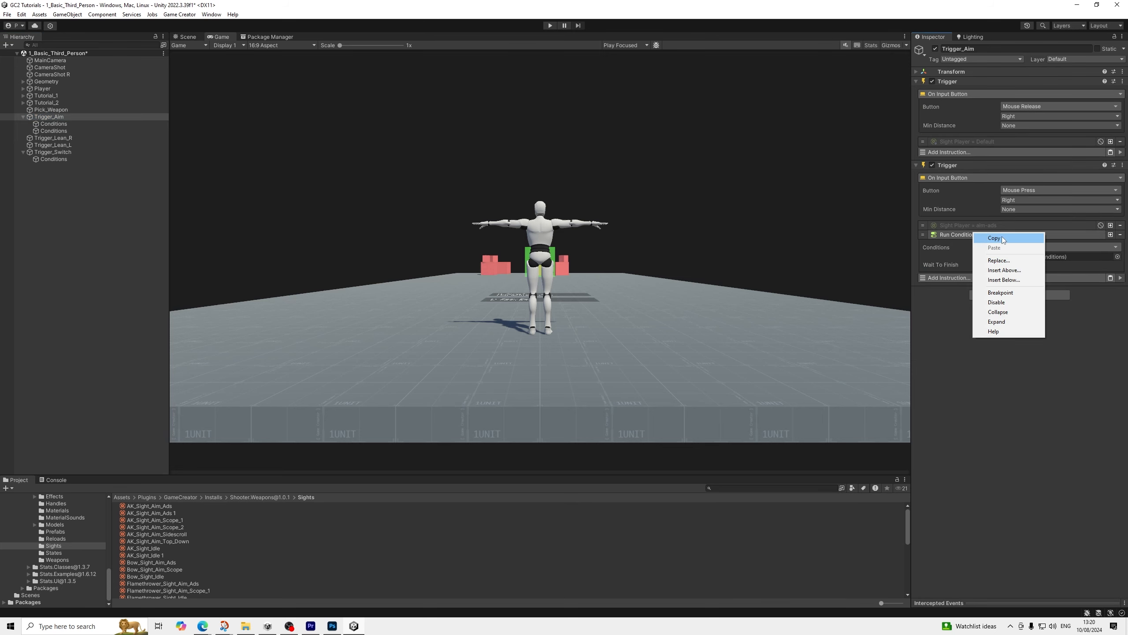
{"action": "left_click", "coordinate": [991, 239]}
{"action": "left_click", "coordinate": [1111, 152]}
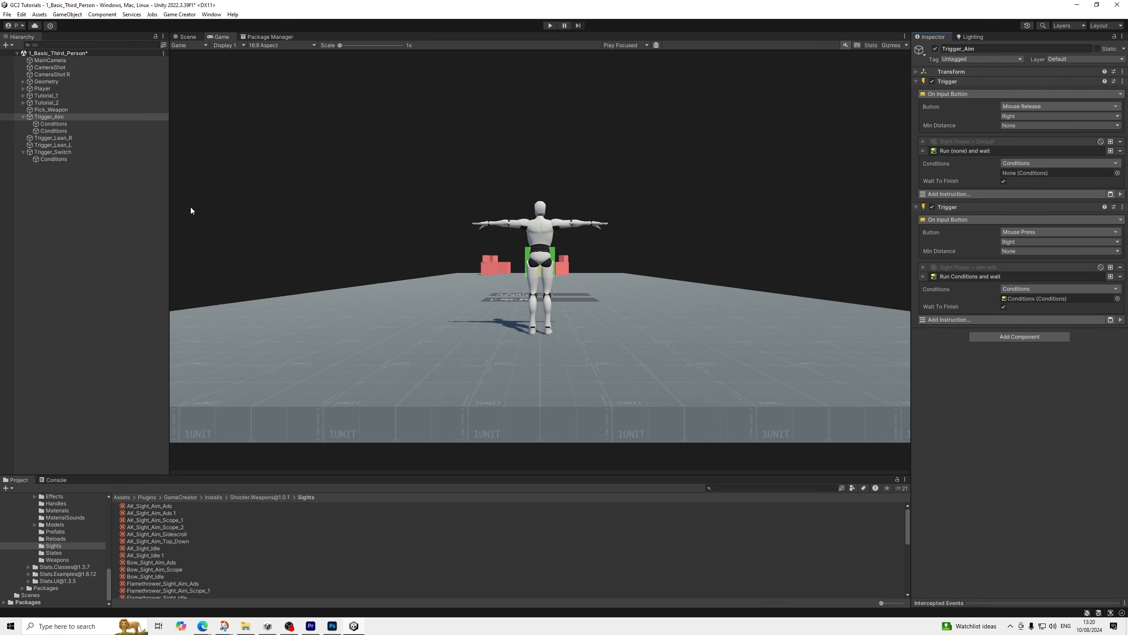
{"action": "left_click", "coordinate": [58, 130]}
{"action": "left_click_drag", "start_coordinate": [61, 134], "coordinate": [1045, 174]}
Play-test the scene by picking up the weapon, aiming and releasing on both shoulders, and stop play mode
{"action": "left_click", "coordinate": [551, 25]}
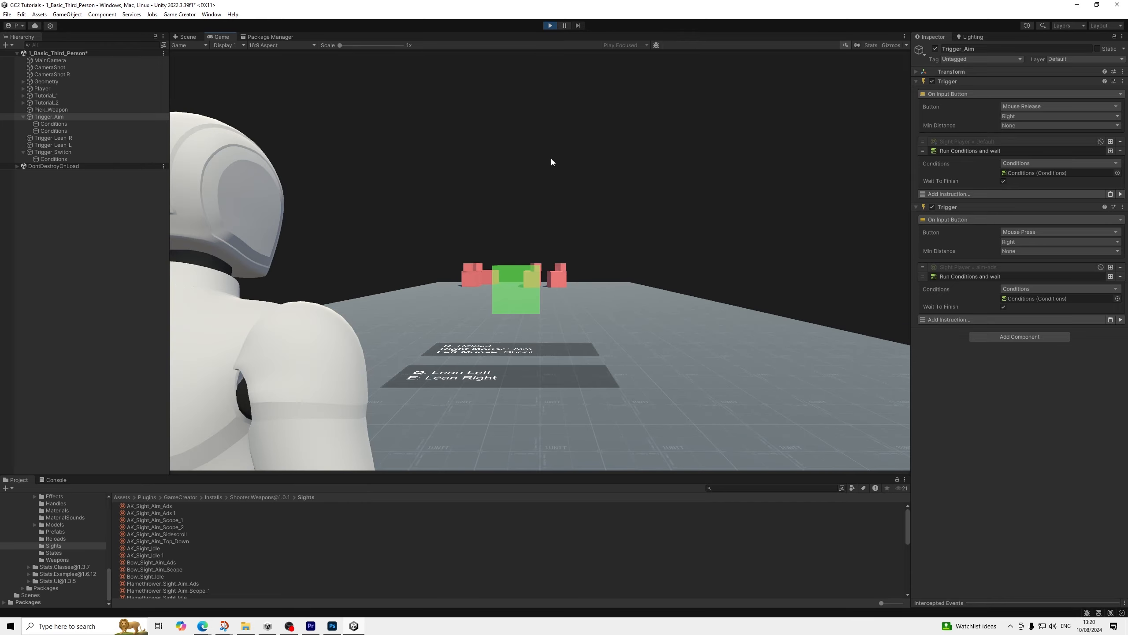
{"action": "key", "text": "w"}
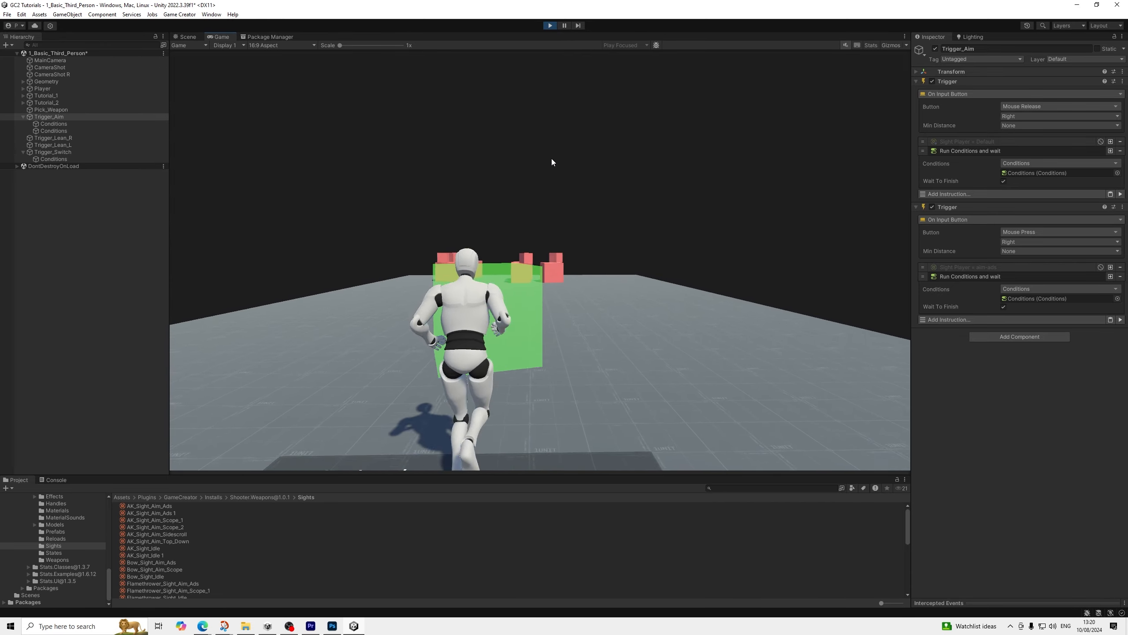
{"action": "right_click", "coordinate": [552, 158]}
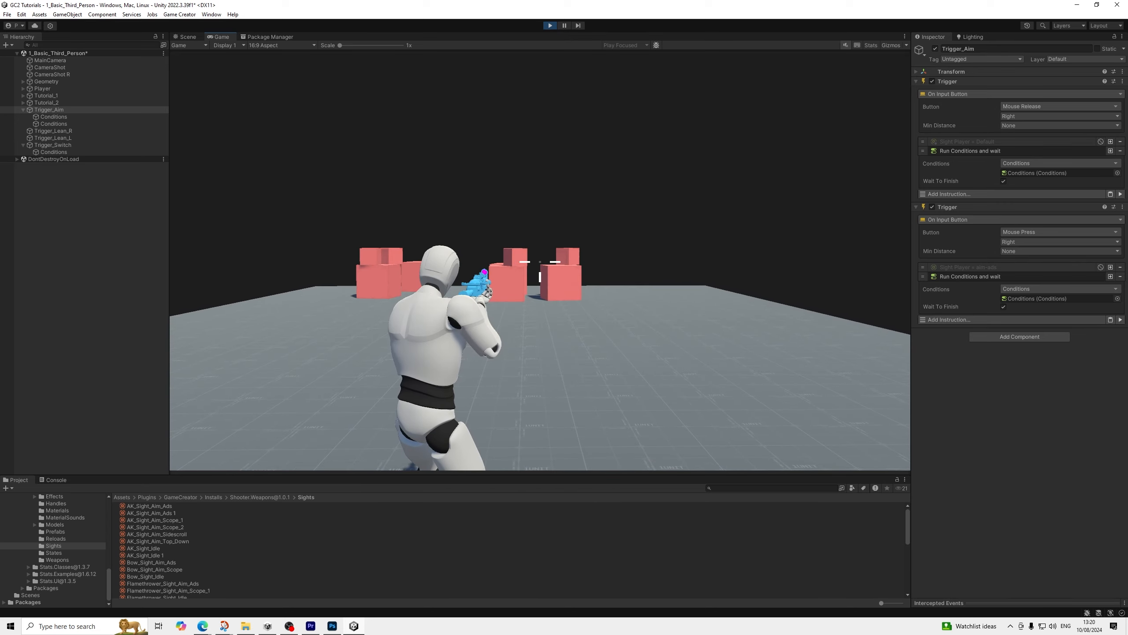
{"action": "right_click", "coordinate": [551, 159]}
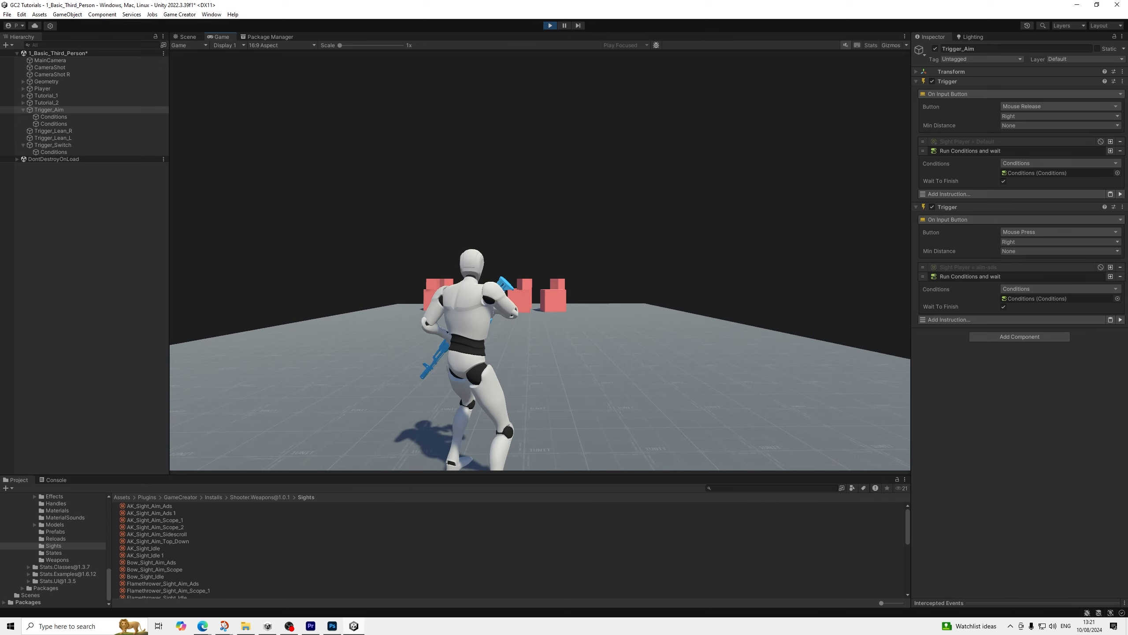
{"action": "key", "text": "c"}
{"action": "right_click", "coordinate": [540, 262]}
{"action": "right_click", "coordinate": [540, 261]}
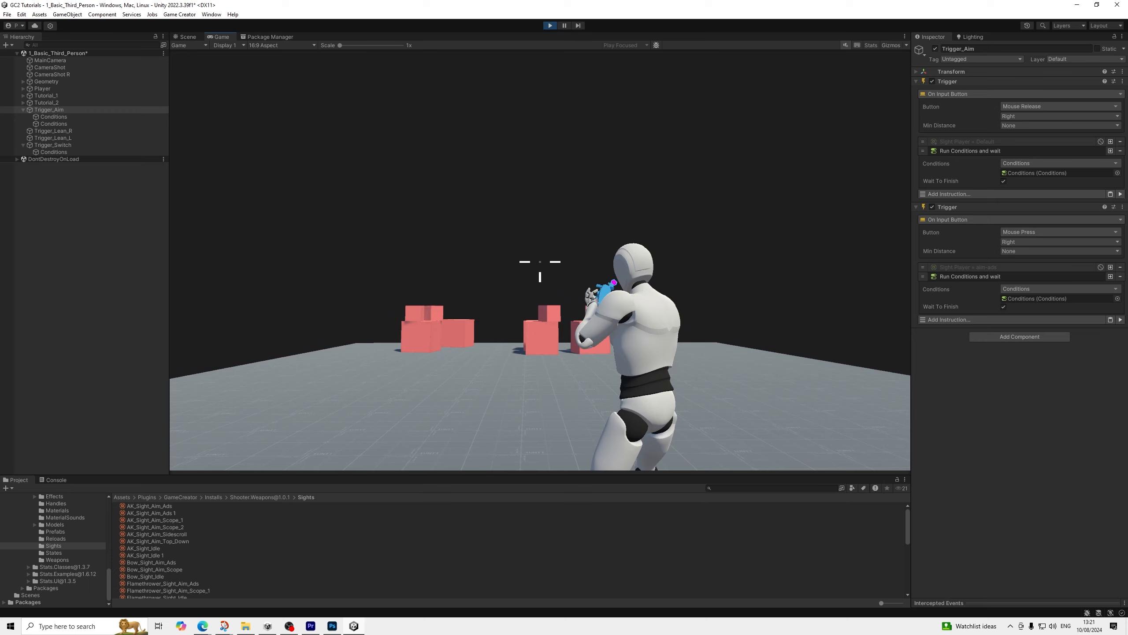
{"action": "key", "text": "c"}
{"action": "right_click", "coordinate": [540, 262]}
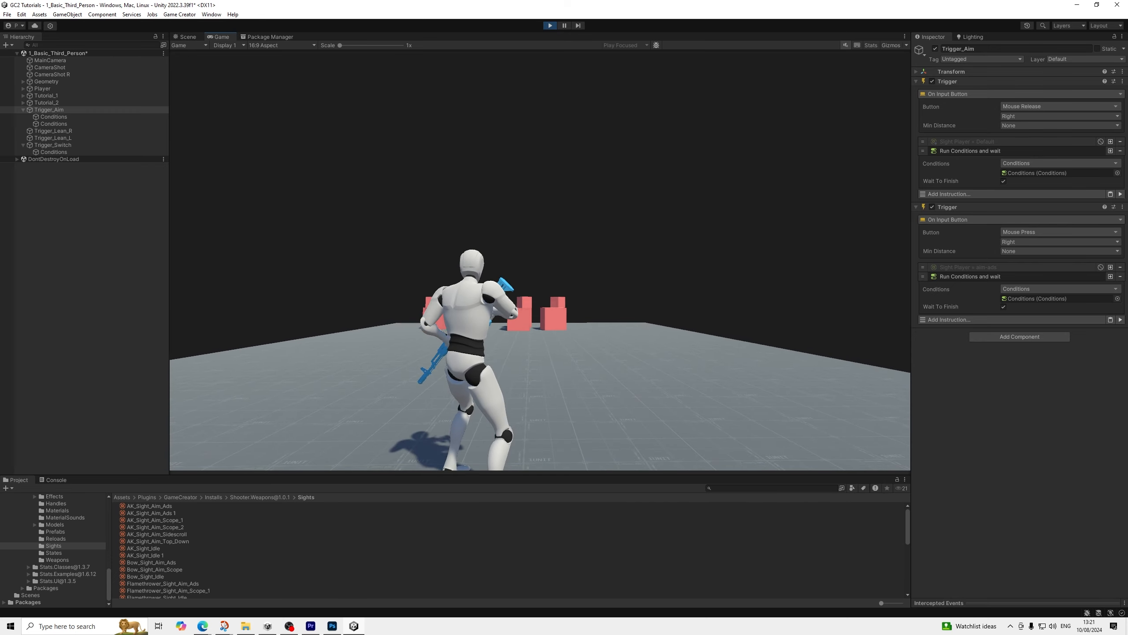
{"action": "right_click", "coordinate": [540, 262]}
{"action": "key", "text": "c"}
{"action": "right_click", "coordinate": [540, 262]}
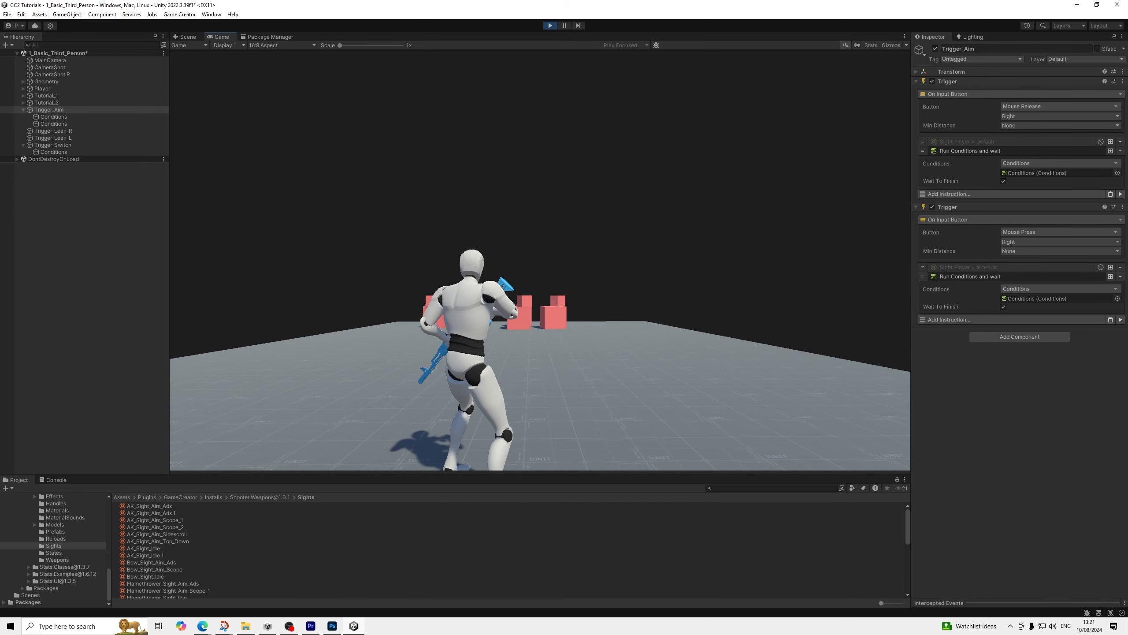
{"action": "key", "text": "c"}
{"action": "key", "text": "c"}
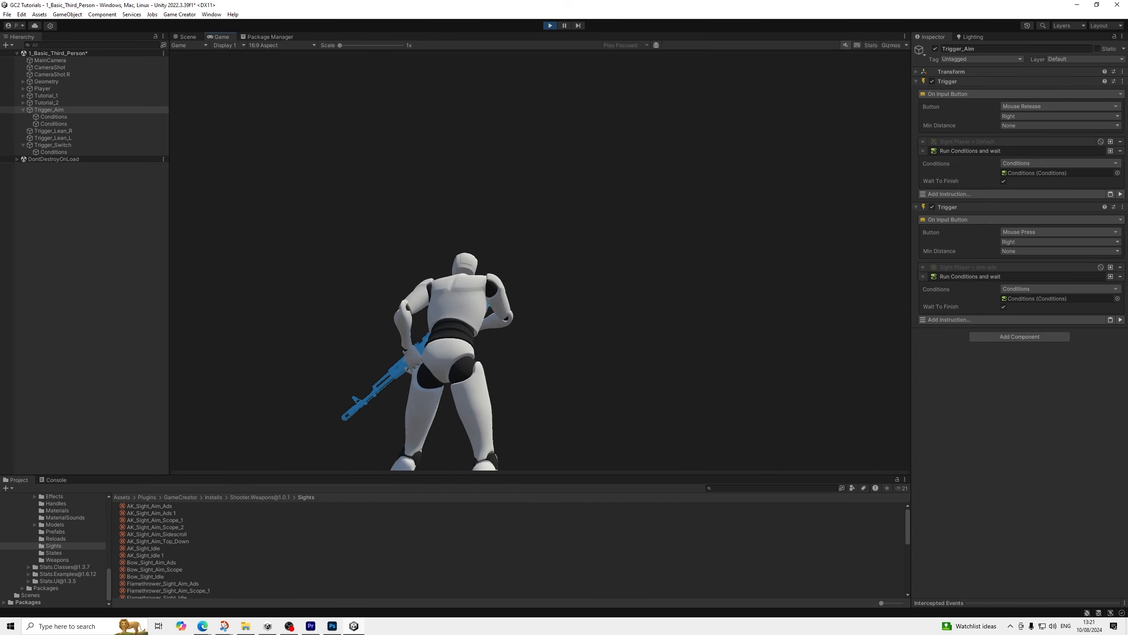
{"action": "left_click", "coordinate": [550, 25]}
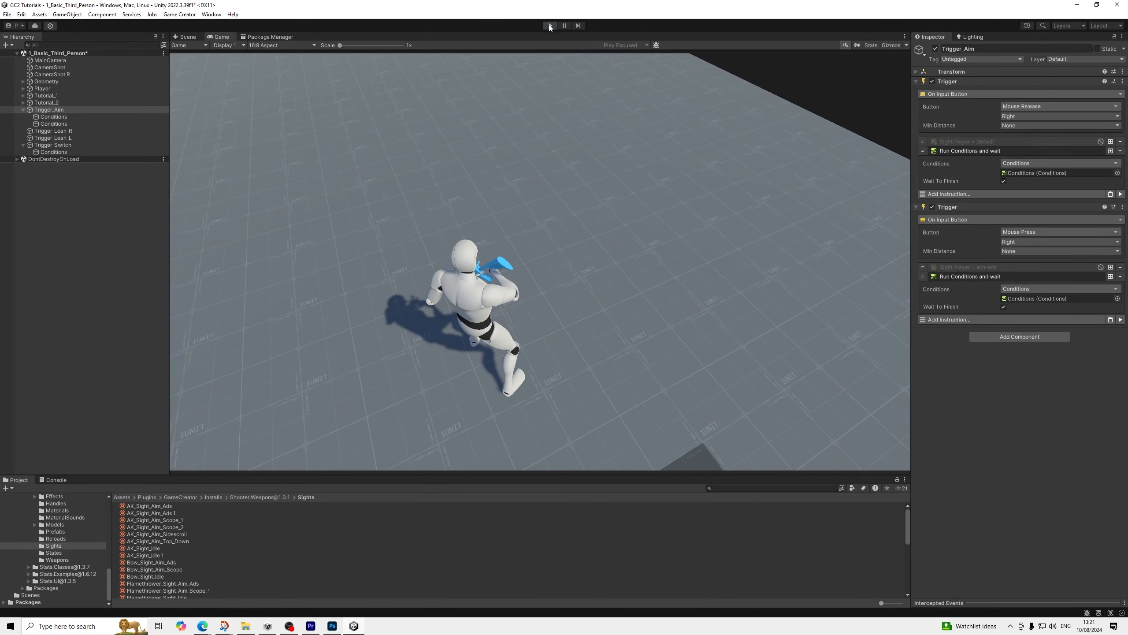
Duplicate the first branch in Trigger_Switch's Conditions object and expand the copy
{"action": "left_click", "coordinate": [24, 118]}
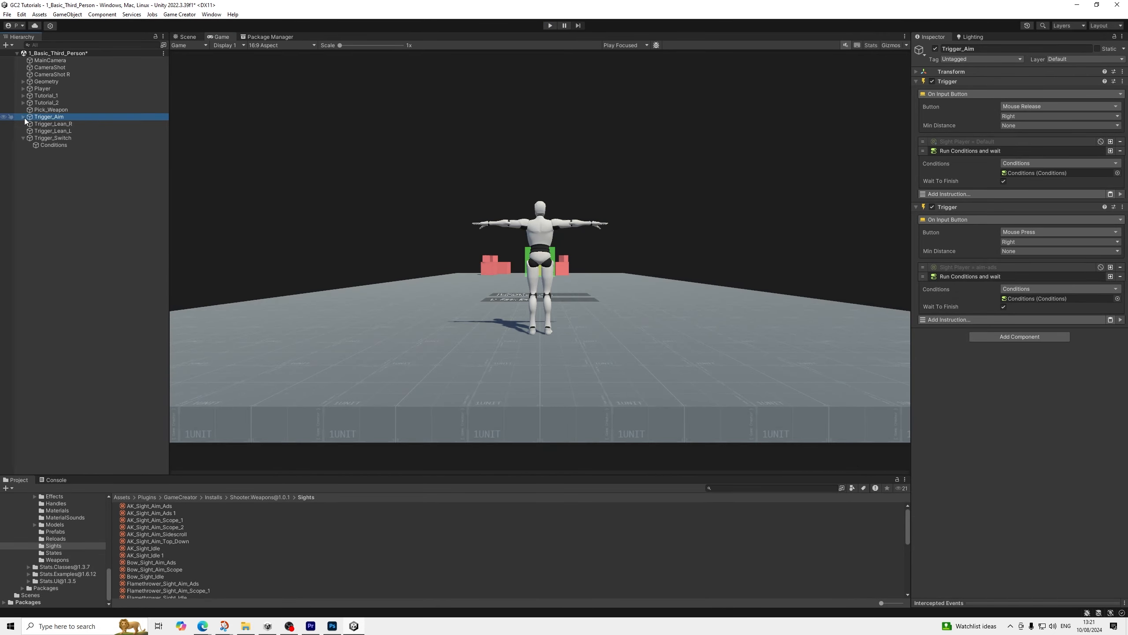
{"action": "left_click", "coordinate": [49, 145]}
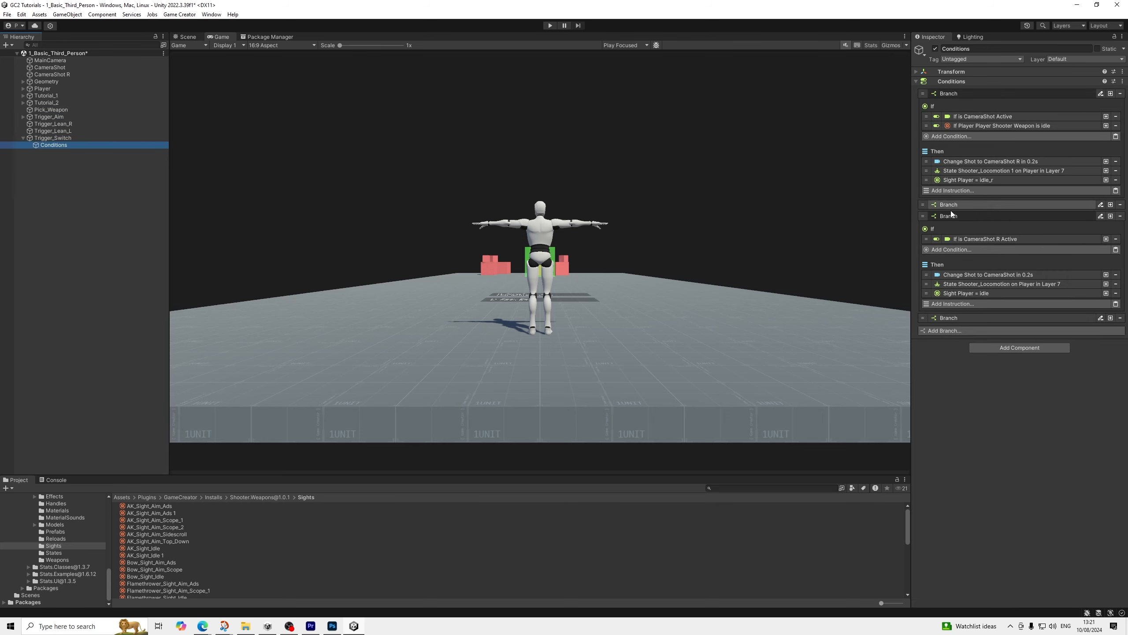
{"action": "left_click", "coordinate": [953, 218]}
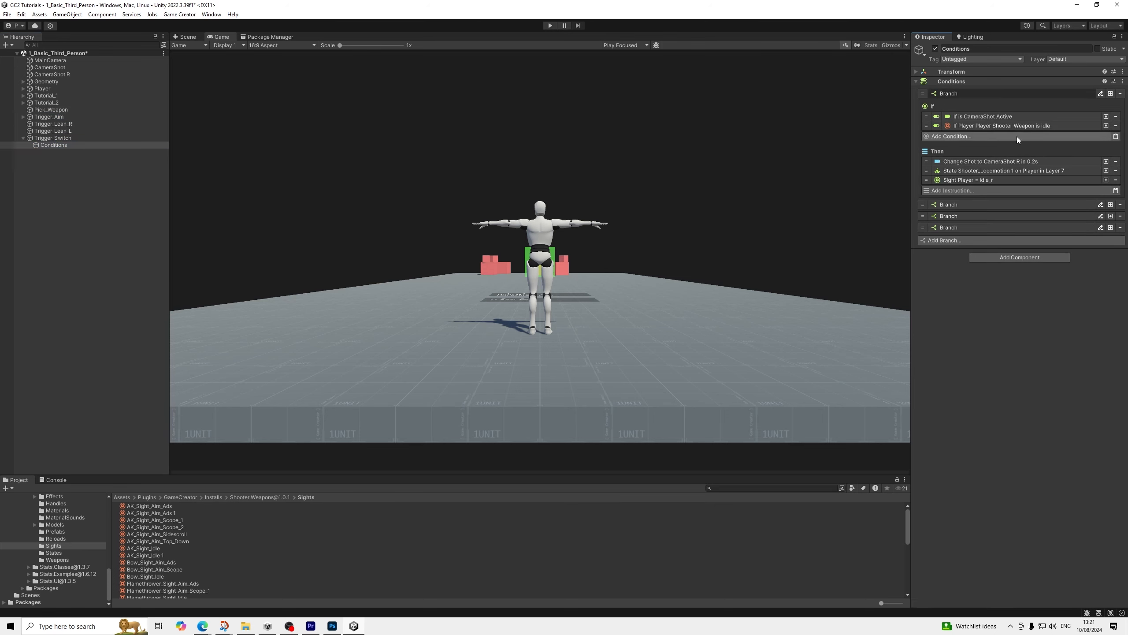
{"action": "left_click", "coordinate": [1110, 94]}
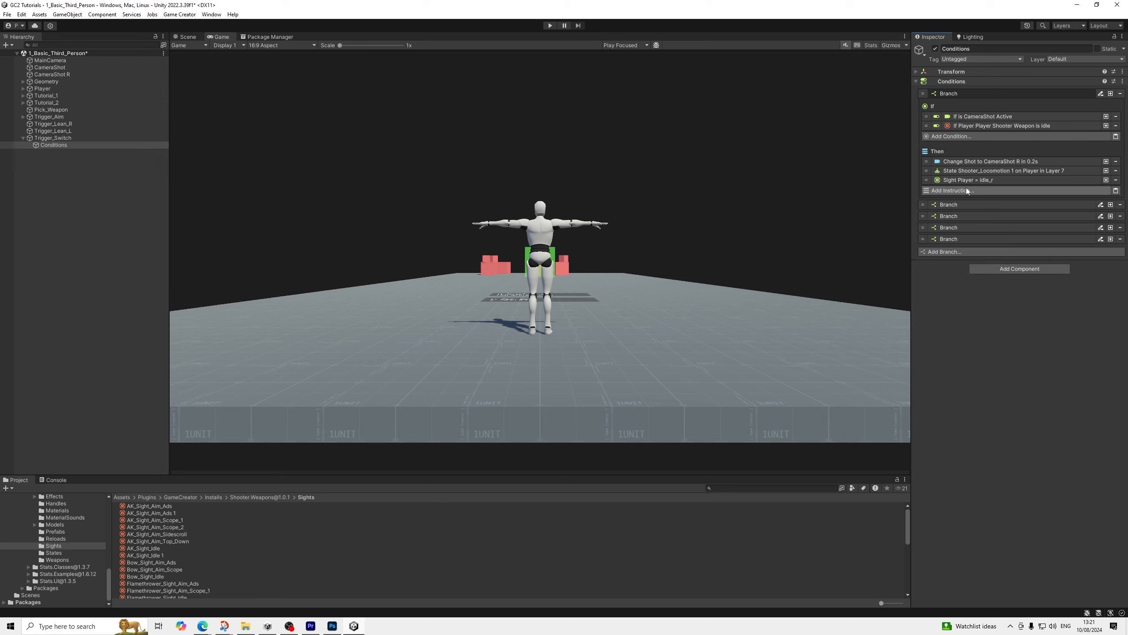
{"action": "left_click", "coordinate": [951, 207]}
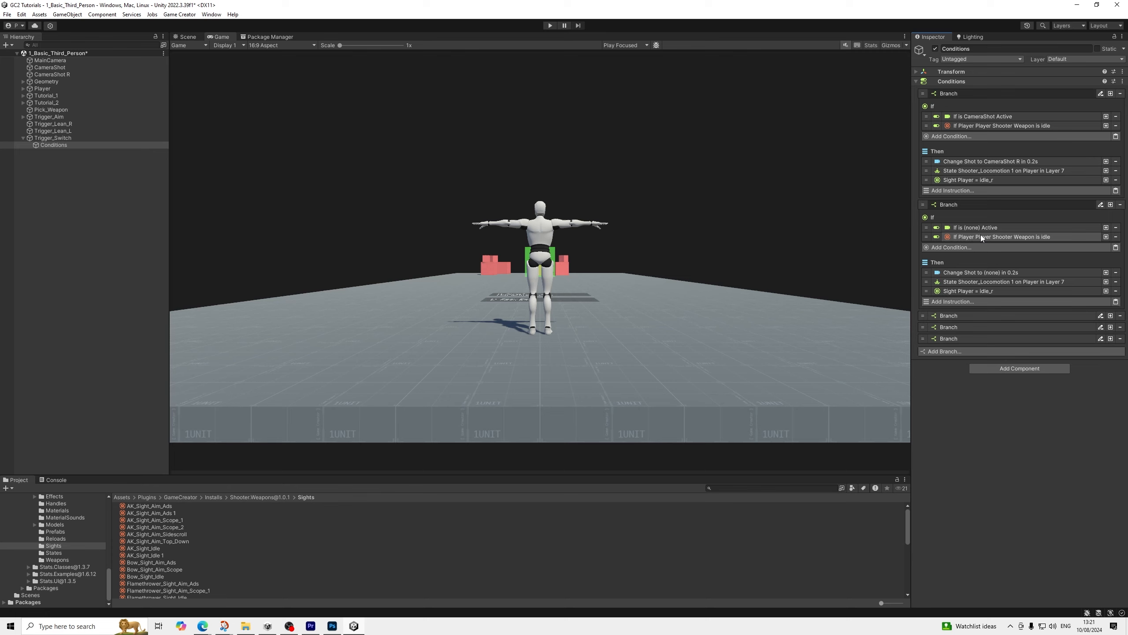
In the duplicated branch's If section, set the weapon sight condition to aim-ads and the active shot condition to CameraShot
{"action": "left_click", "coordinate": [1026, 237]}
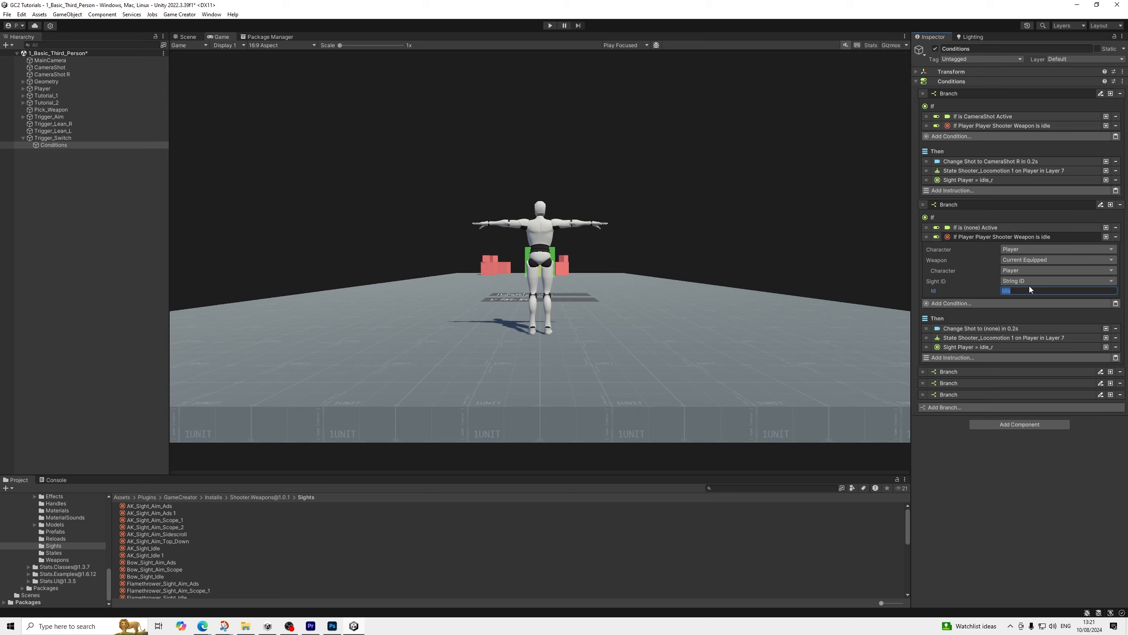
{"action": "type", "text": "aim-ads"}
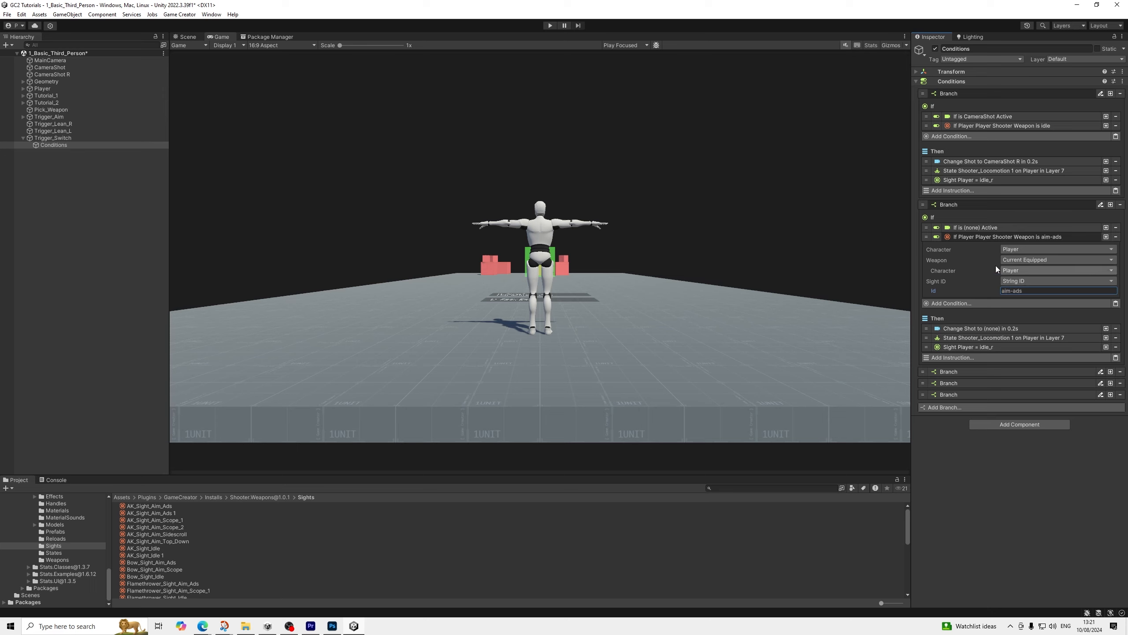
{"action": "left_click", "coordinate": [995, 226]}
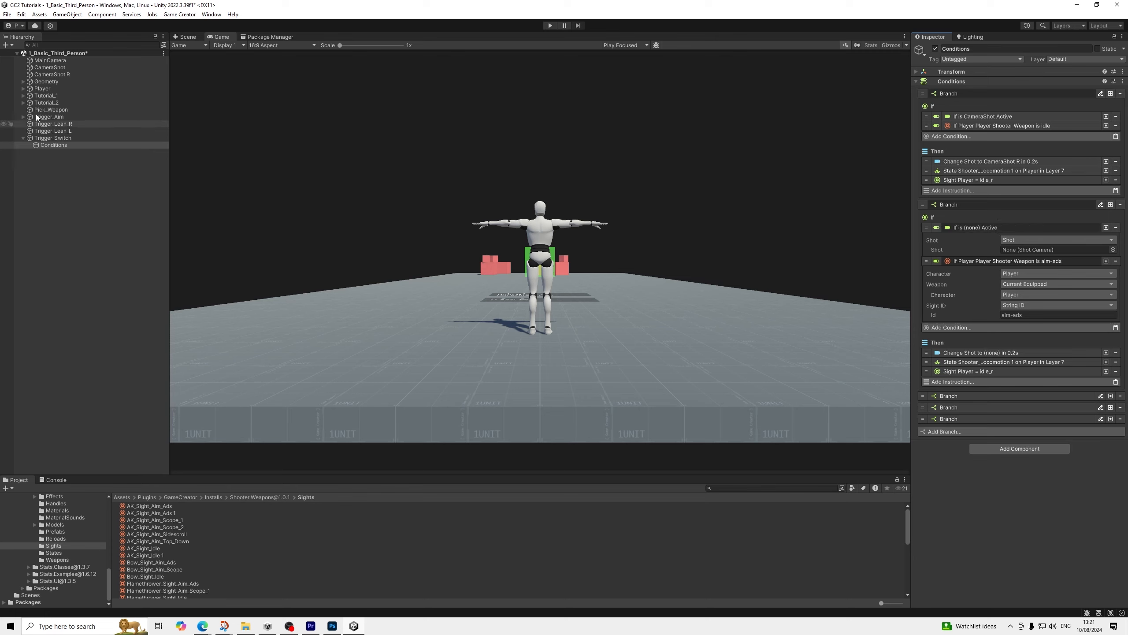
{"action": "left_click_drag", "start_coordinate": [61, 67], "coordinate": [1036, 248]}
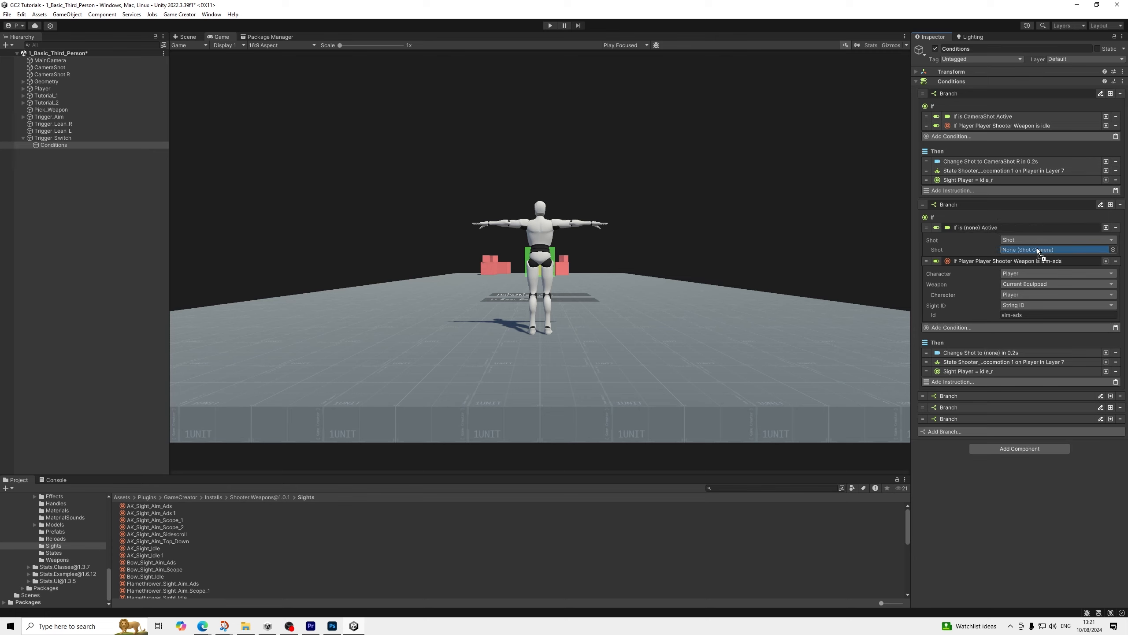
{"action": "left_click", "coordinate": [973, 227]}
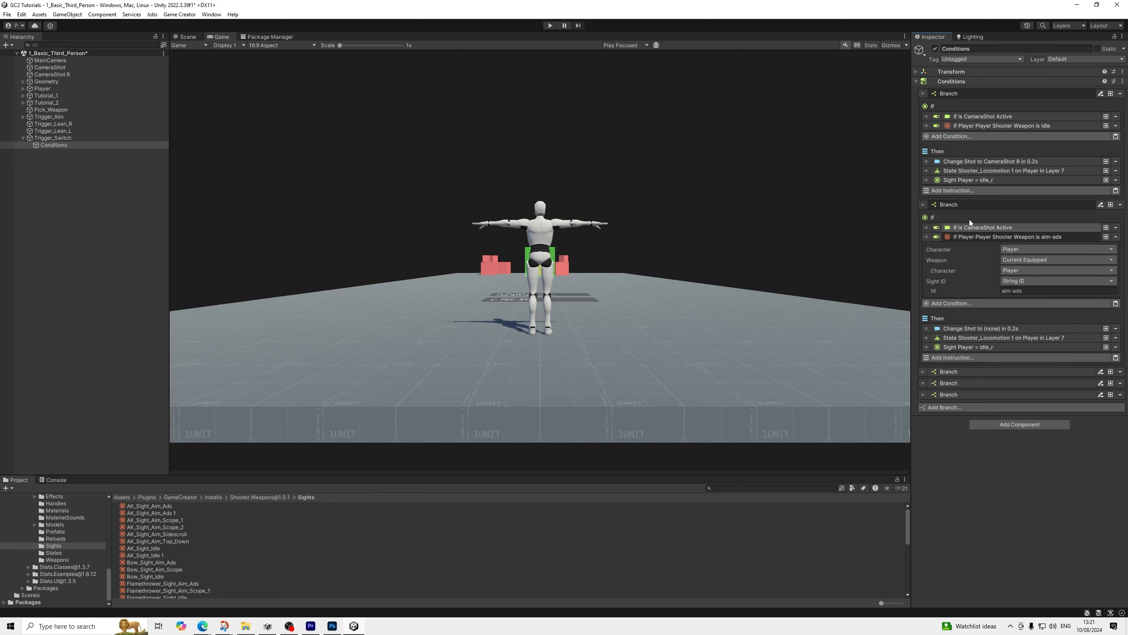
{"action": "left_click", "coordinate": [965, 237]}
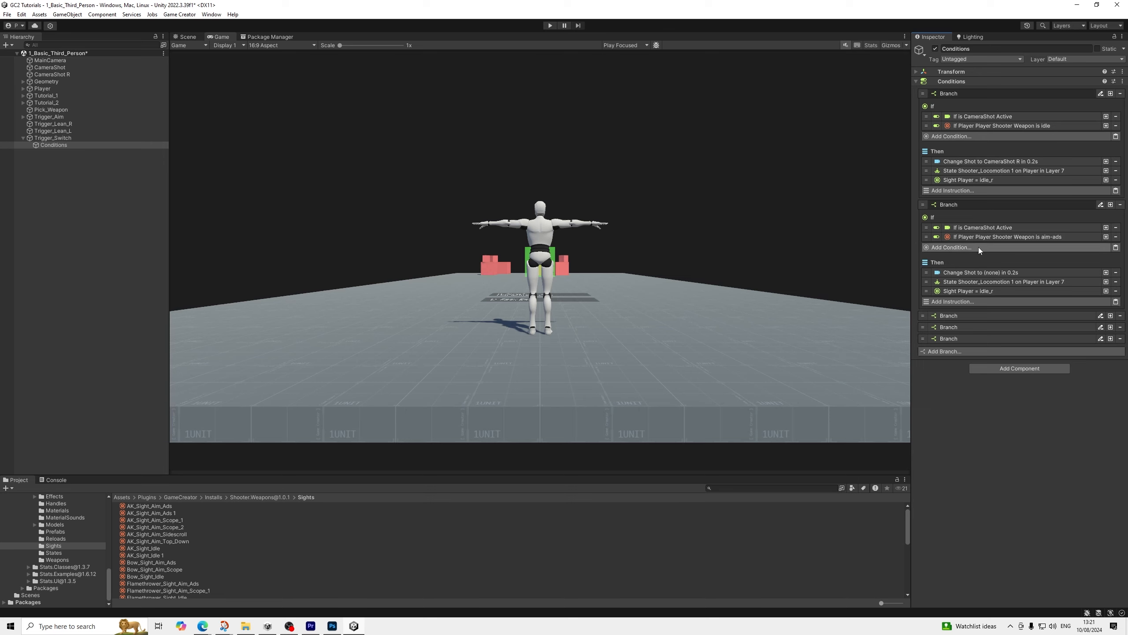
Set the sight ID in the duplicated branch's Then section to aim-ads_r and save the scene
{"action": "left_click", "coordinate": [993, 292]}
{"action": "left_click", "coordinate": [992, 291]}
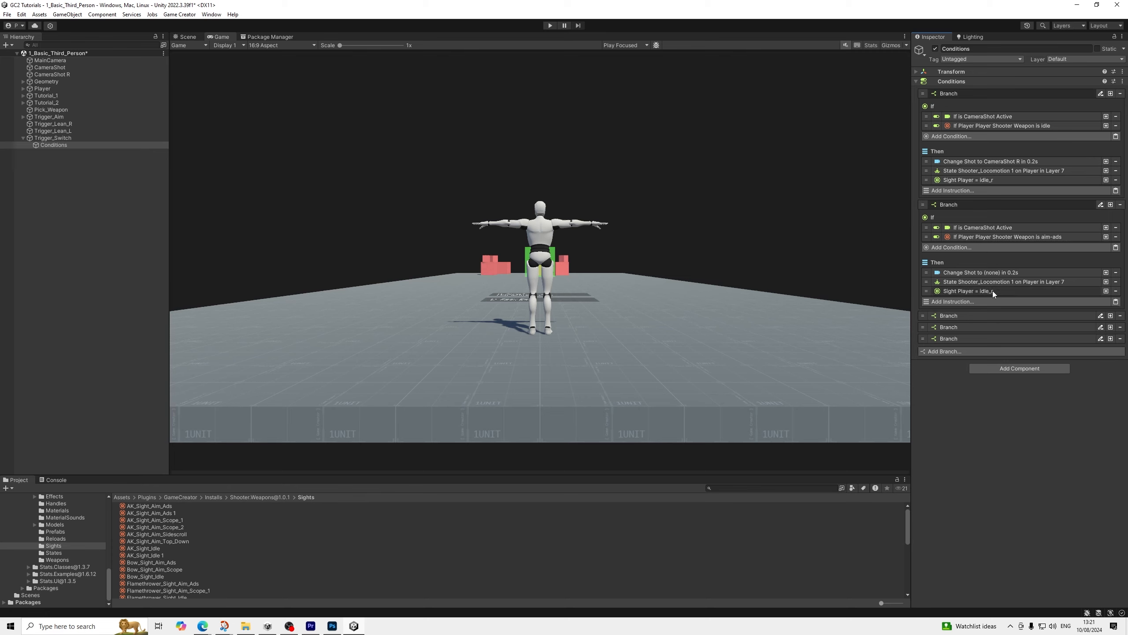
{"action": "left_click", "coordinate": [993, 291]}
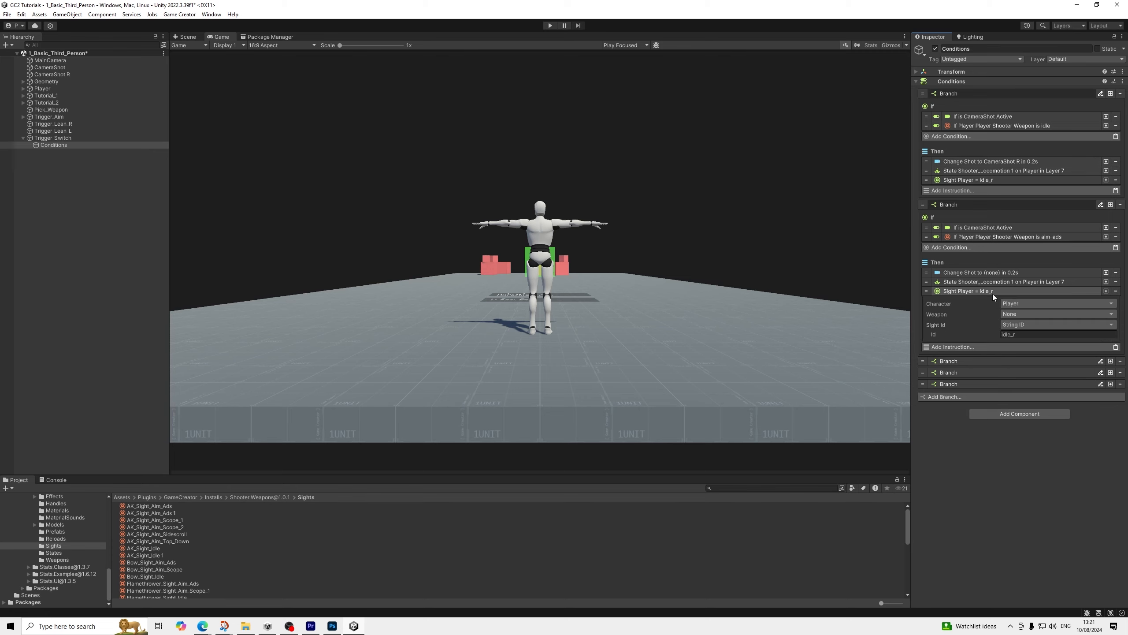
{"action": "left_click", "coordinate": [1020, 336]}
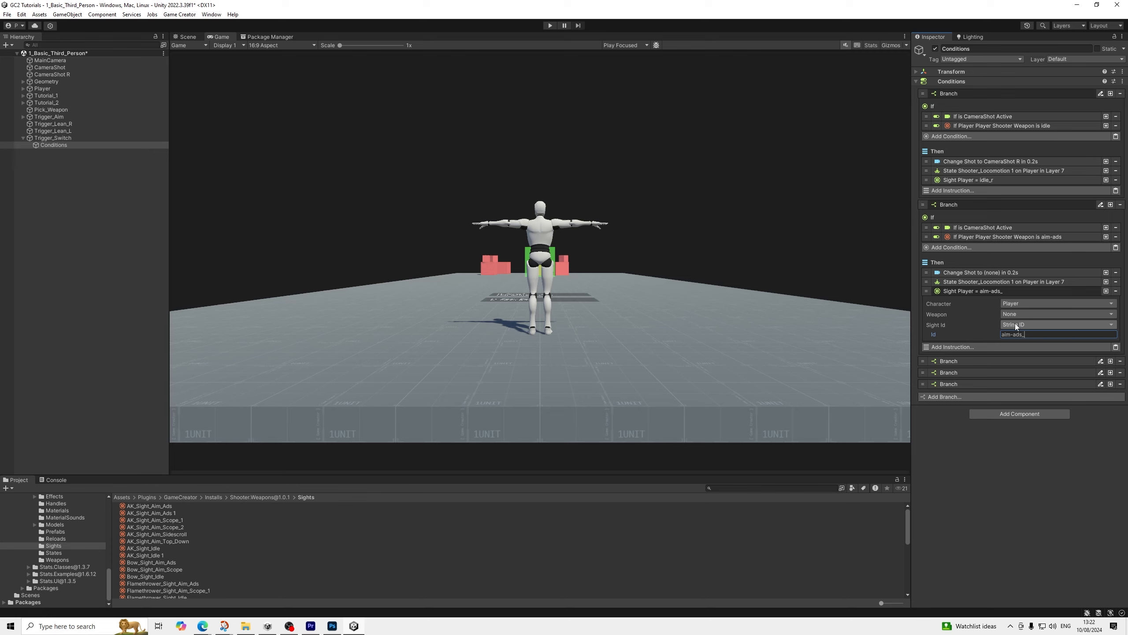
{"action": "left_click", "coordinate": [6, 15]}
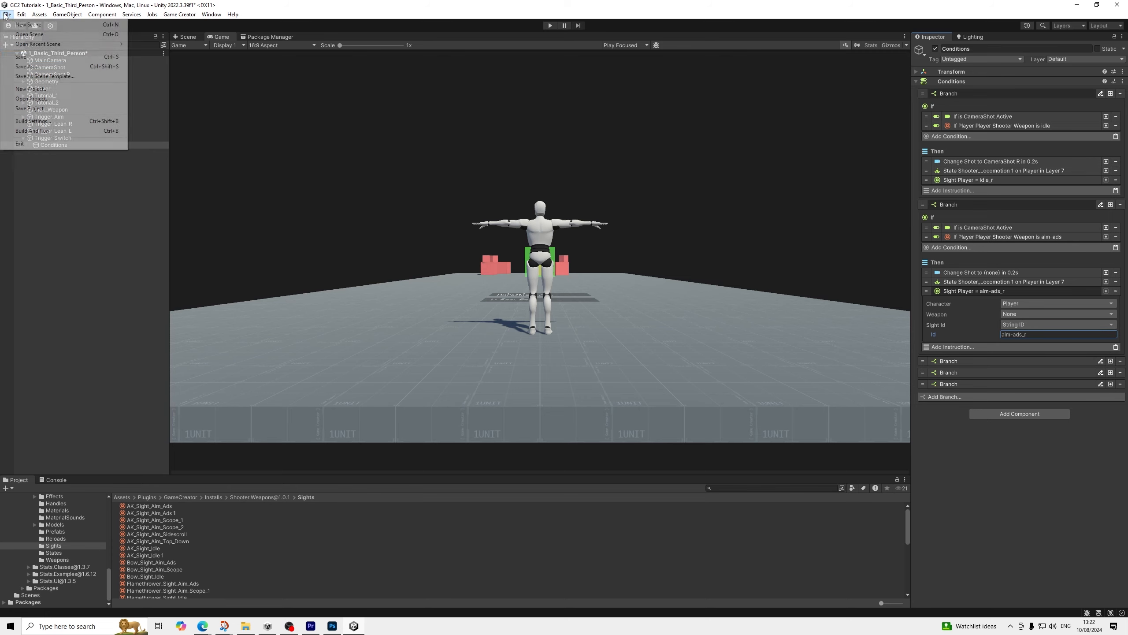
{"action": "left_click", "coordinate": [20, 57]}
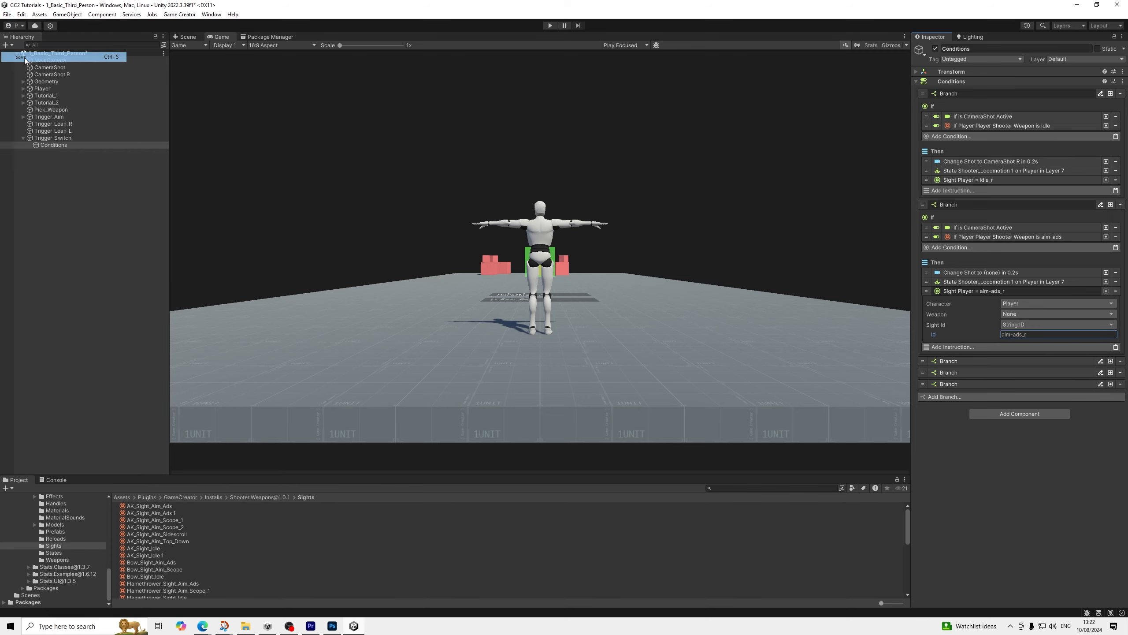
Assign CameraShot R as the shot in the duplicated branch's Change Shot instruction
{"action": "left_click", "coordinate": [995, 272]}
{"action": "left_click_drag", "start_coordinate": [71, 76], "coordinate": [1057, 309]}
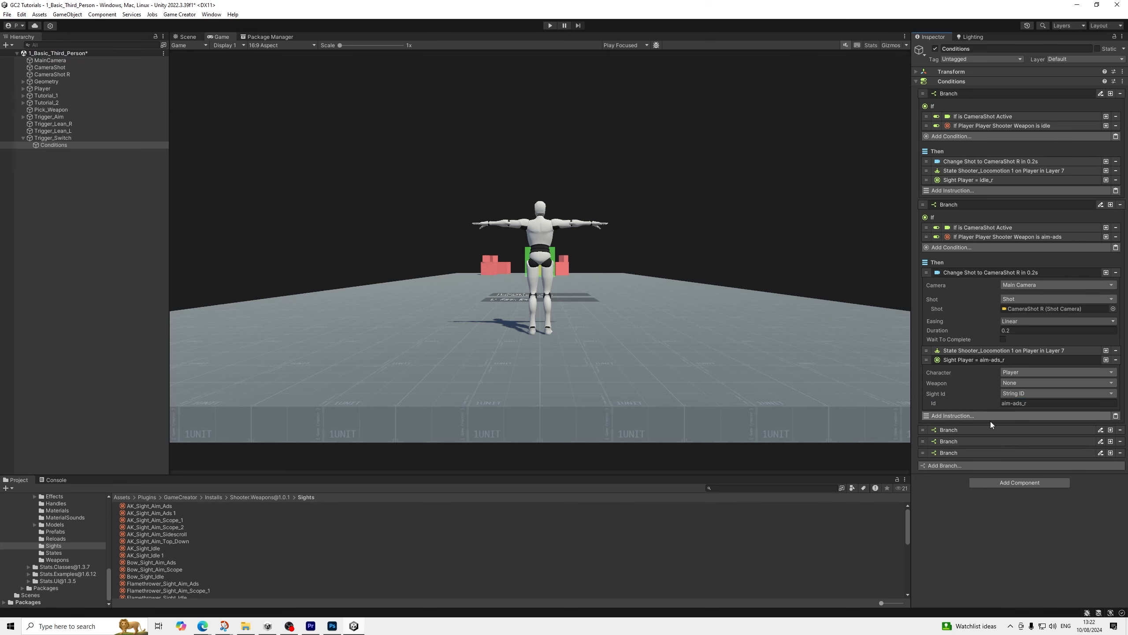
Duplicate the branch in Trigger_Switch's Conditions object that checks whether CameraShot R is active
{"action": "left_click", "coordinate": [957, 430]}
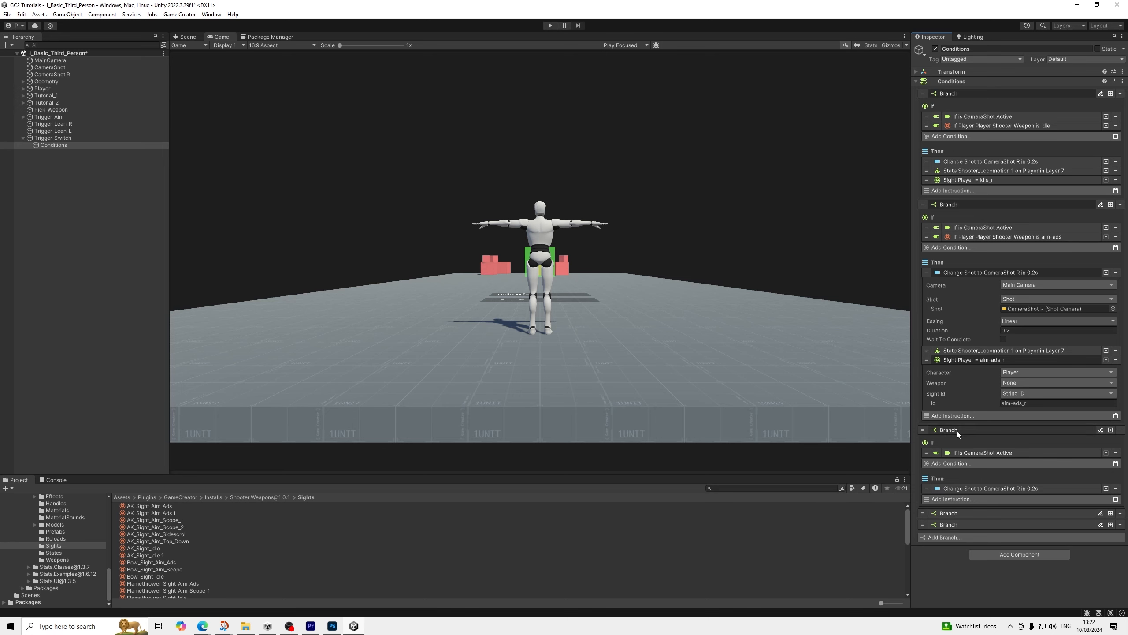
{"action": "left_click", "coordinate": [958, 430]}
{"action": "left_click", "coordinate": [955, 441]}
{"action": "scroll", "coordinate": [1051, 409], "scroll_direction": "down", "scroll_amount": 2}
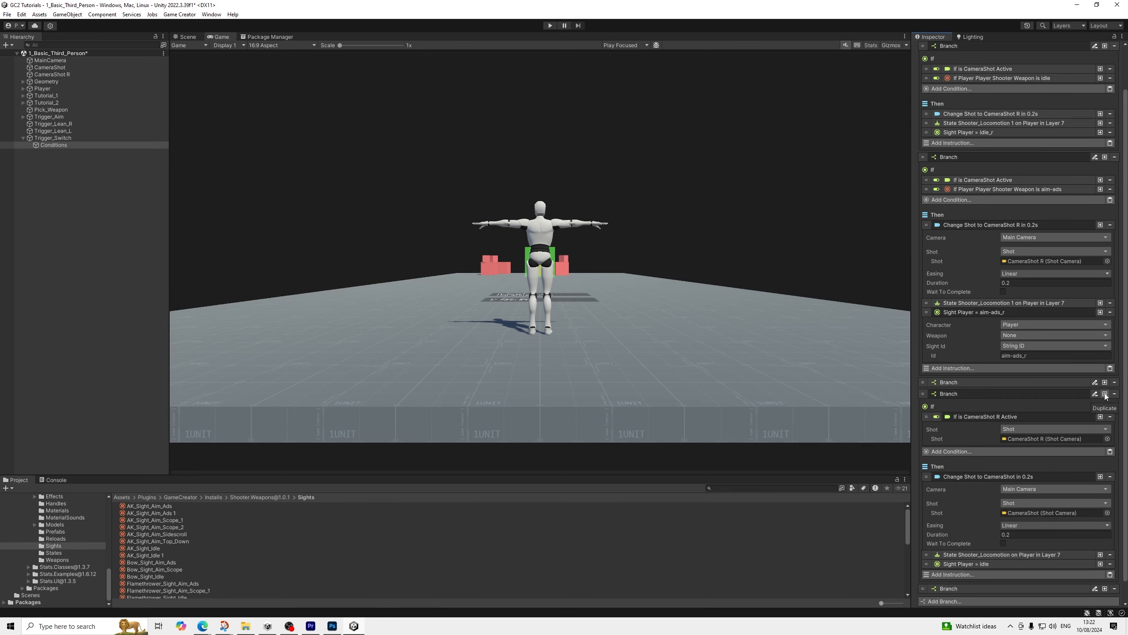
{"action": "scroll", "coordinate": [1010, 338], "scroll_direction": "up", "scroll_amount": 2}
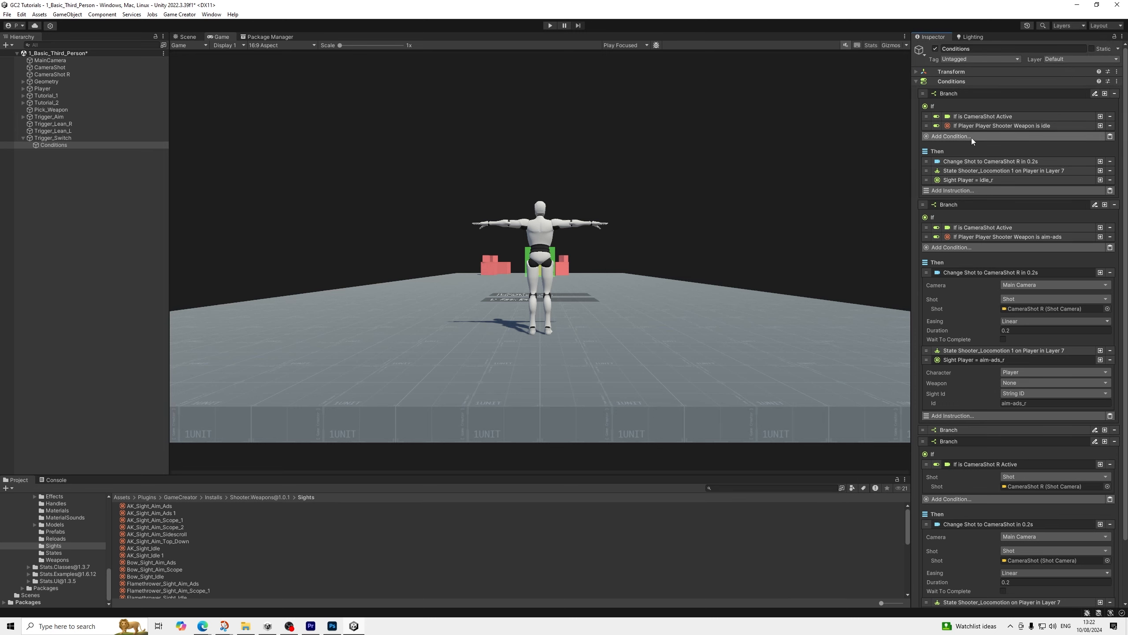
{"action": "left_click", "coordinate": [965, 95]}
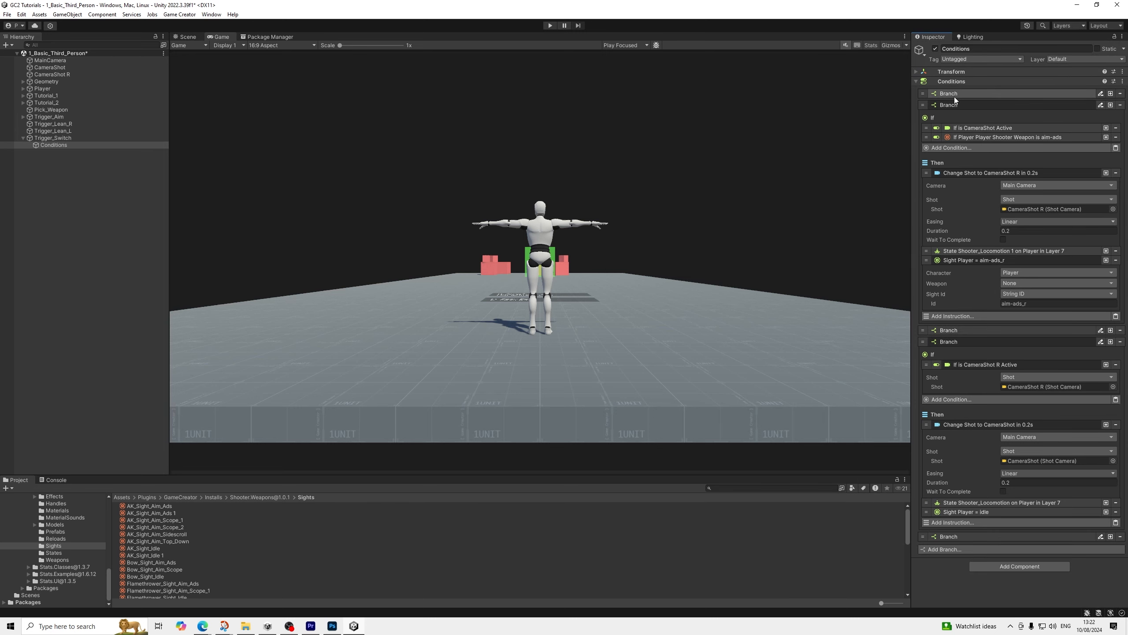
{"action": "left_click", "coordinate": [958, 342]}
{"action": "left_click", "coordinate": [957, 342]}
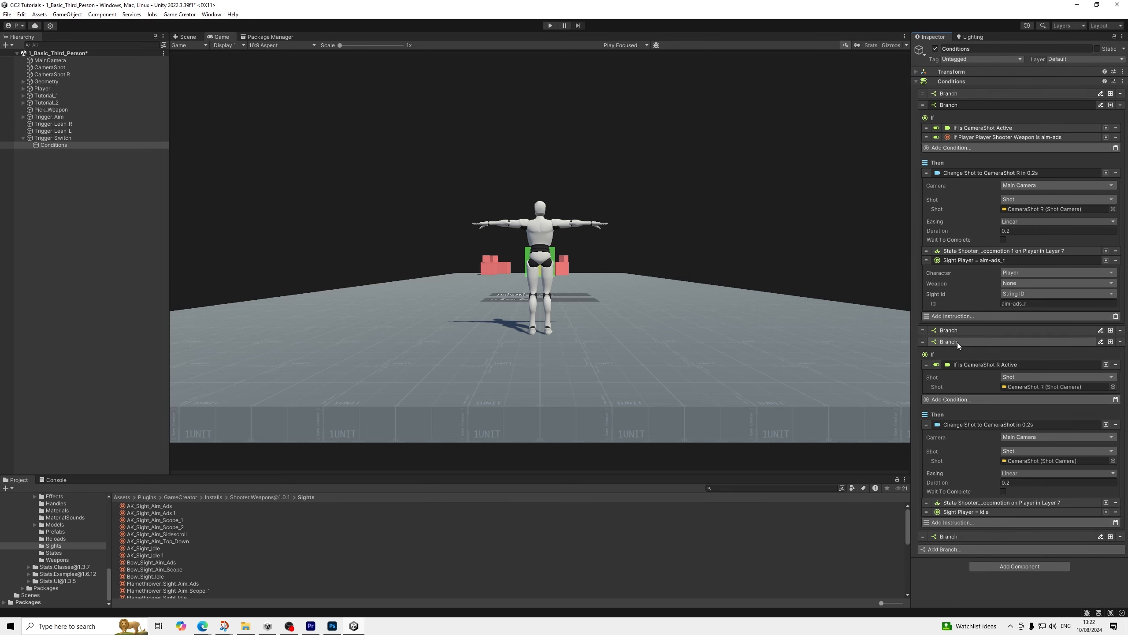
{"action": "left_click", "coordinate": [1111, 341]}
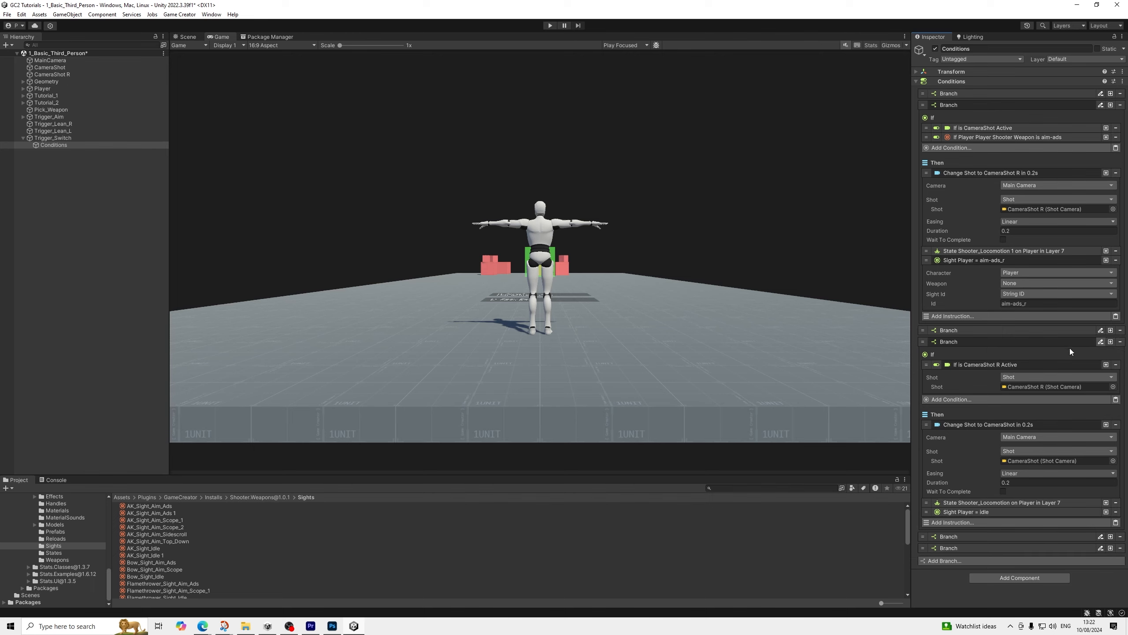
In the duplicated branch, assign CameraShot to the Change Shot instruction and CameraShot R to the active shot condition
{"action": "left_click", "coordinate": [955, 342]}
{"action": "left_click", "coordinate": [948, 353]}
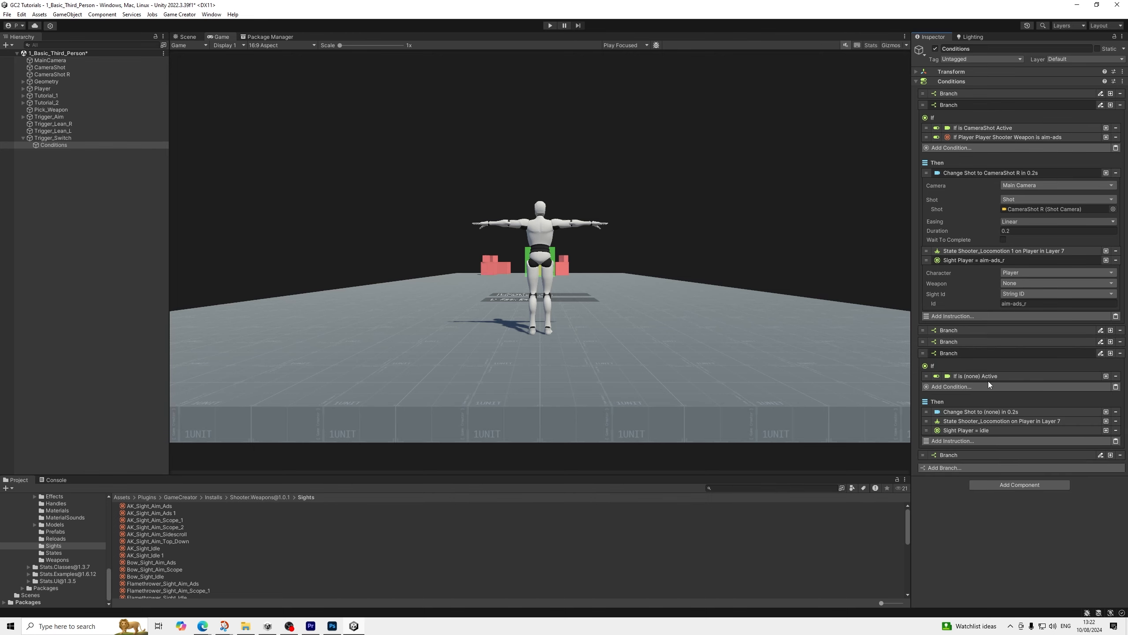
{"action": "left_click", "coordinate": [996, 420]}
{"action": "left_click", "coordinate": [998, 413]}
{"action": "scroll", "coordinate": [1002, 409], "scroll_direction": "down", "scroll_amount": 3}
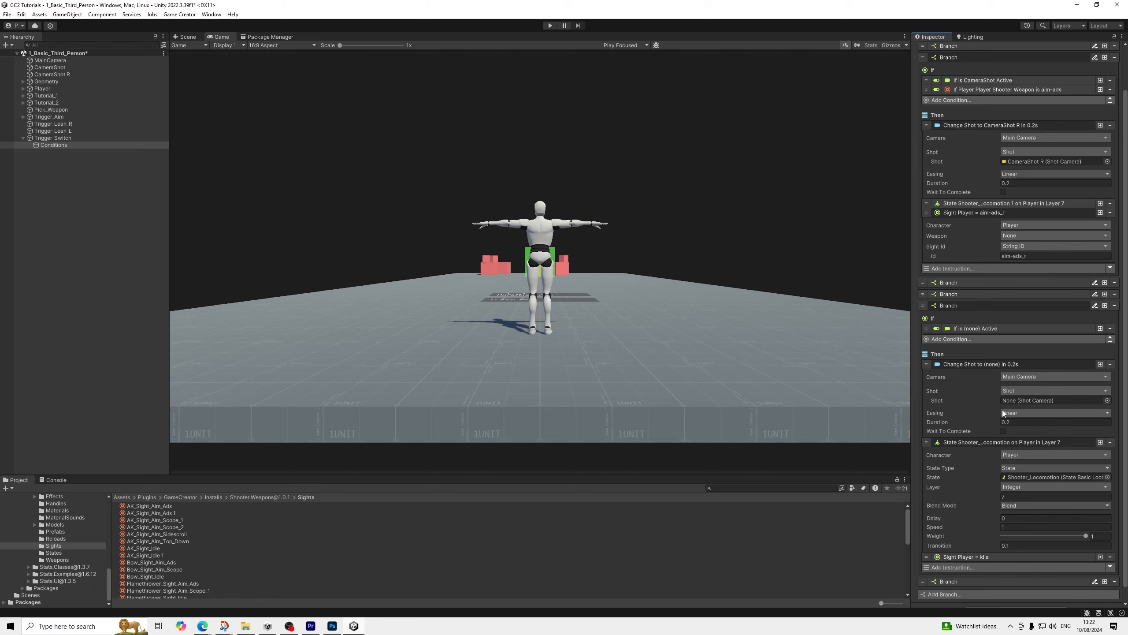
{"action": "left_click_drag", "start_coordinate": [69, 75], "coordinate": [1031, 385]}
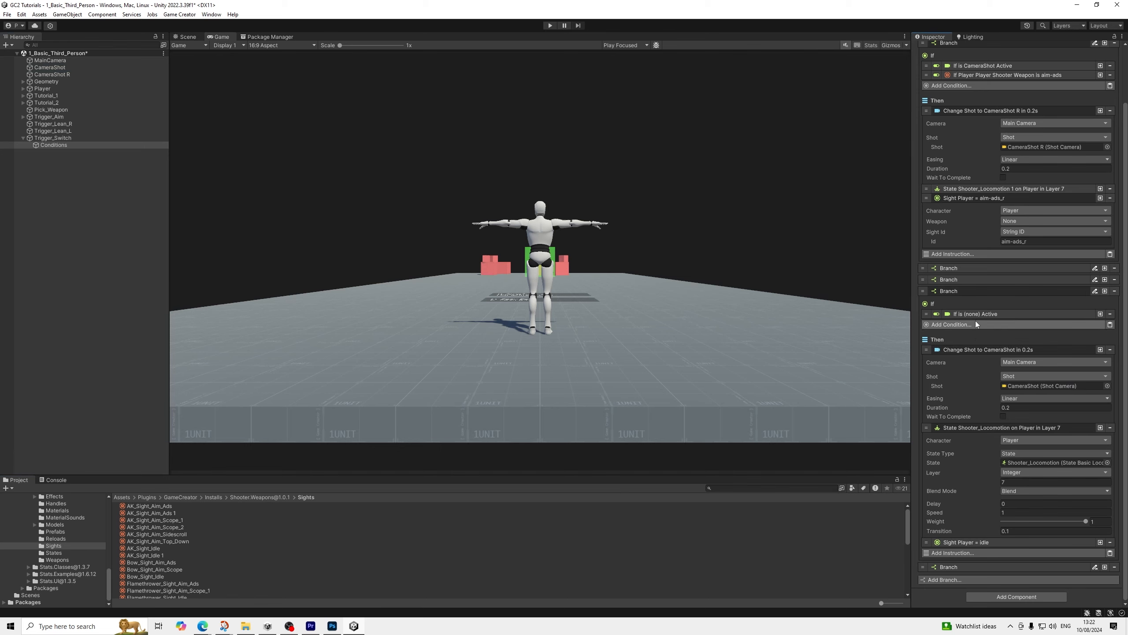
{"action": "left_click", "coordinate": [975, 315]}
{"action": "left_click_drag", "start_coordinate": [63, 76], "coordinate": [1045, 336]}
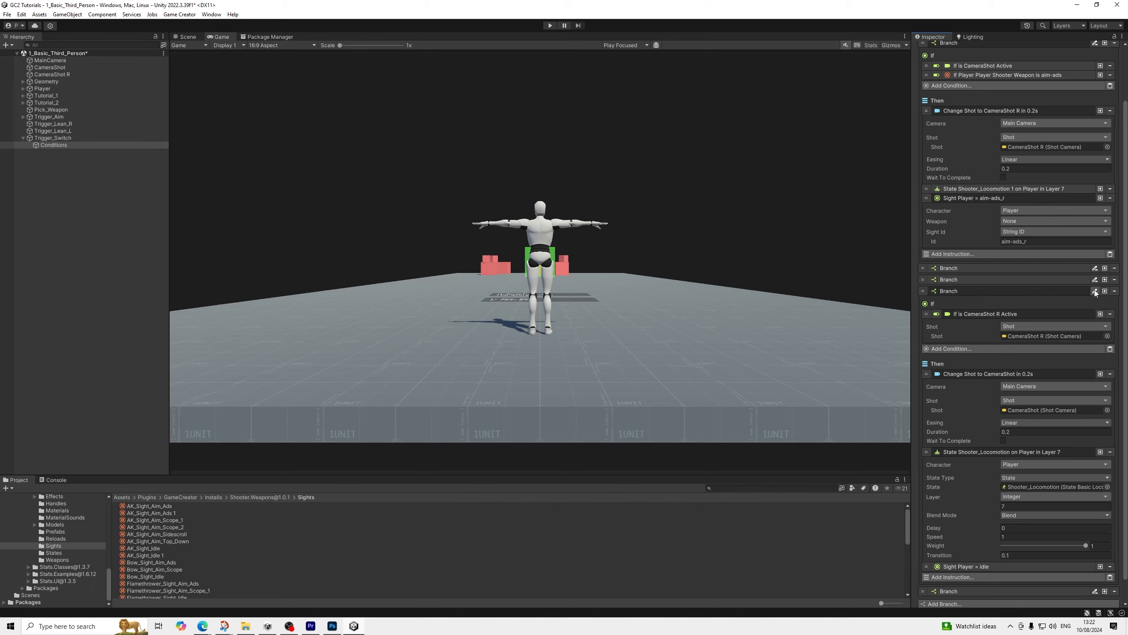
Set the sight ID in the duplicated CameraShot R branch's Then section to aim-ads
{"action": "left_click", "coordinate": [948, 289]}
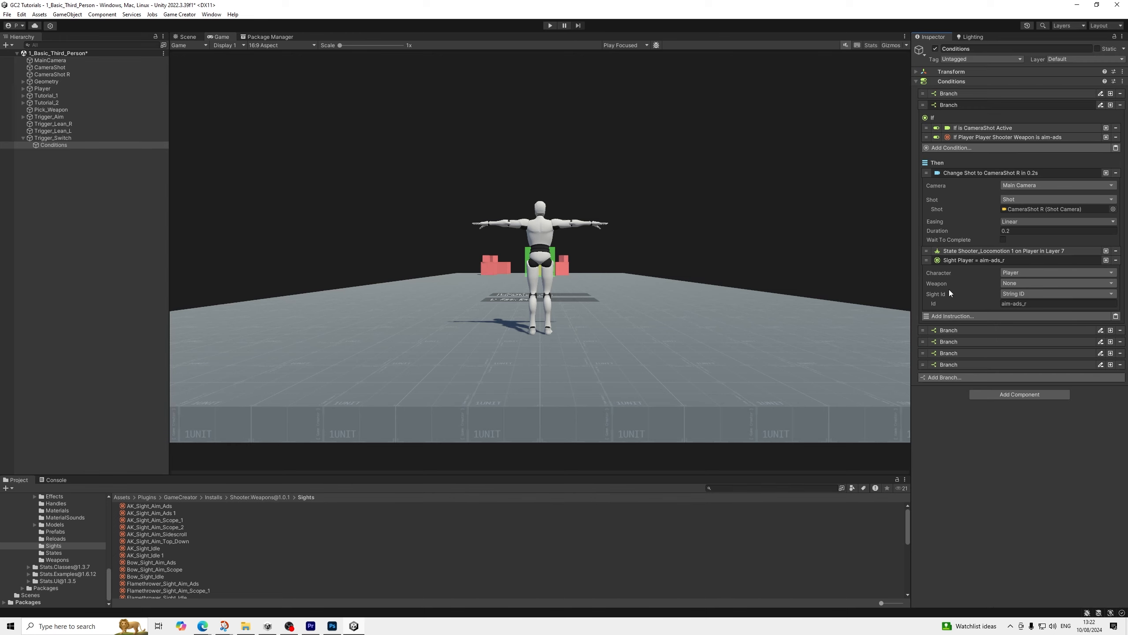
{"action": "left_click", "coordinate": [945, 105]}
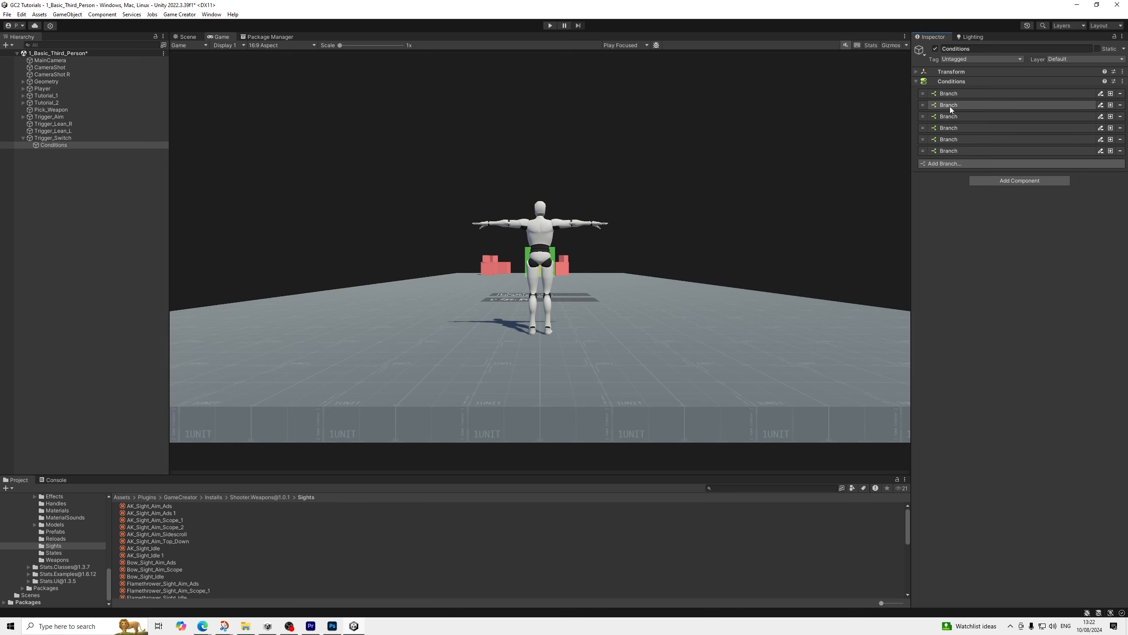
{"action": "left_click", "coordinate": [946, 138]}
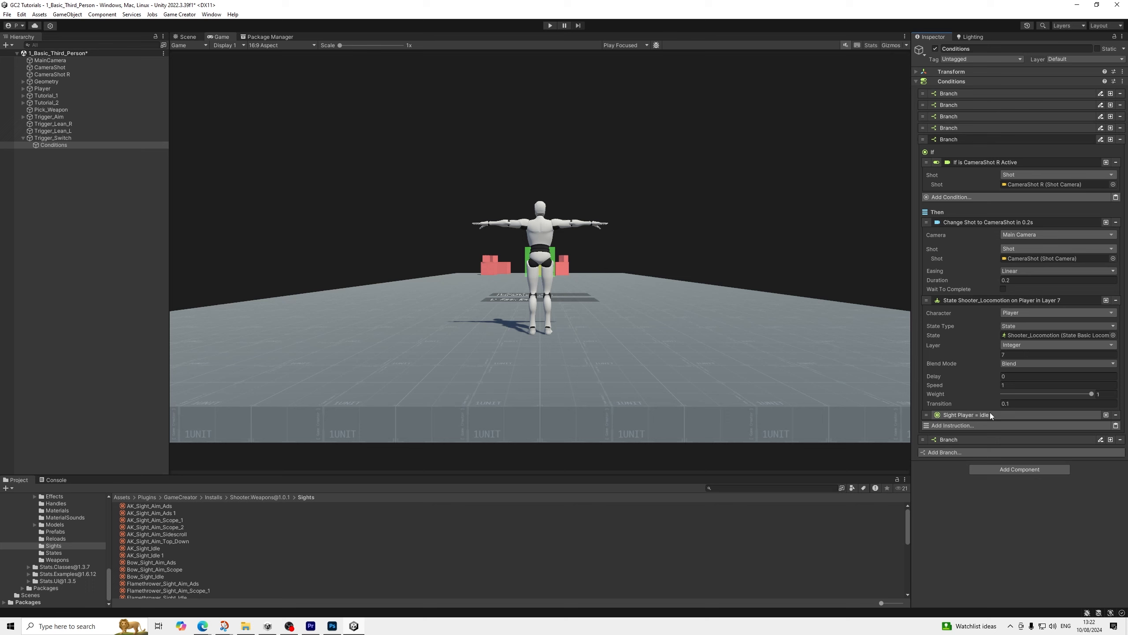
{"action": "left_click", "coordinate": [966, 128]}
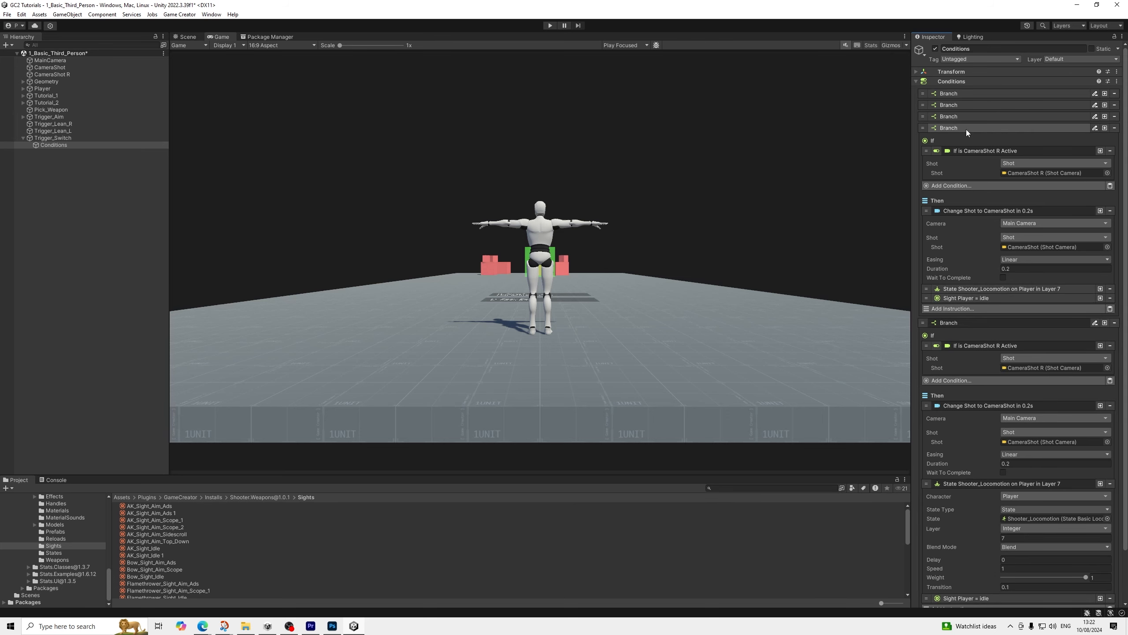
{"action": "left_click", "coordinate": [966, 129]}
{"action": "left_click", "coordinate": [966, 129]}
{"action": "left_click", "coordinate": [966, 128]}
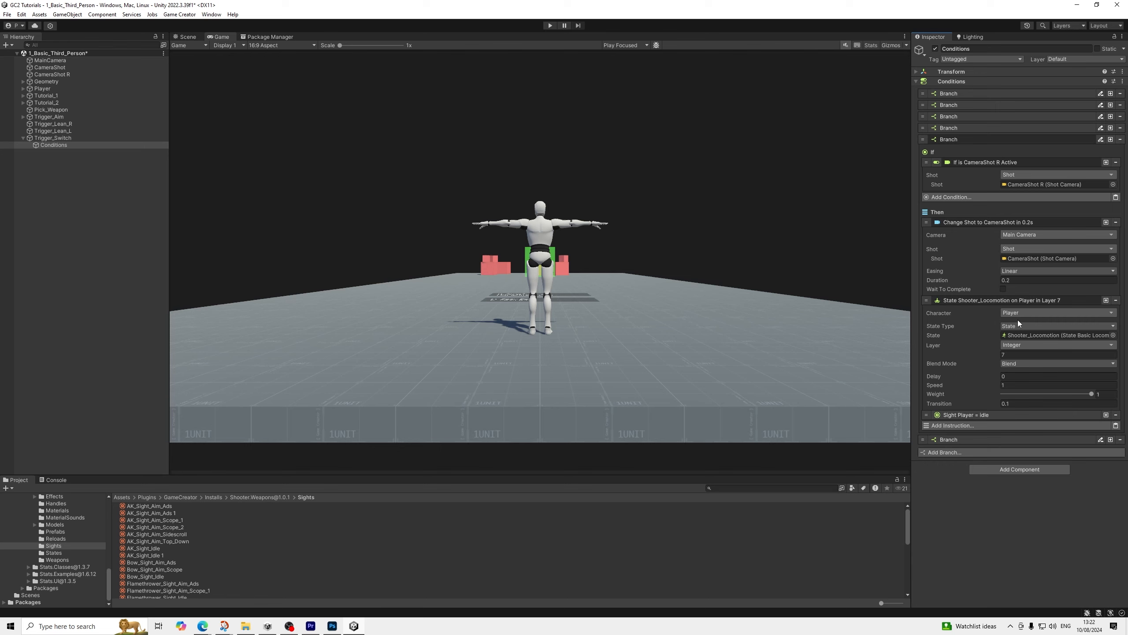
{"action": "left_click", "coordinate": [990, 416]}
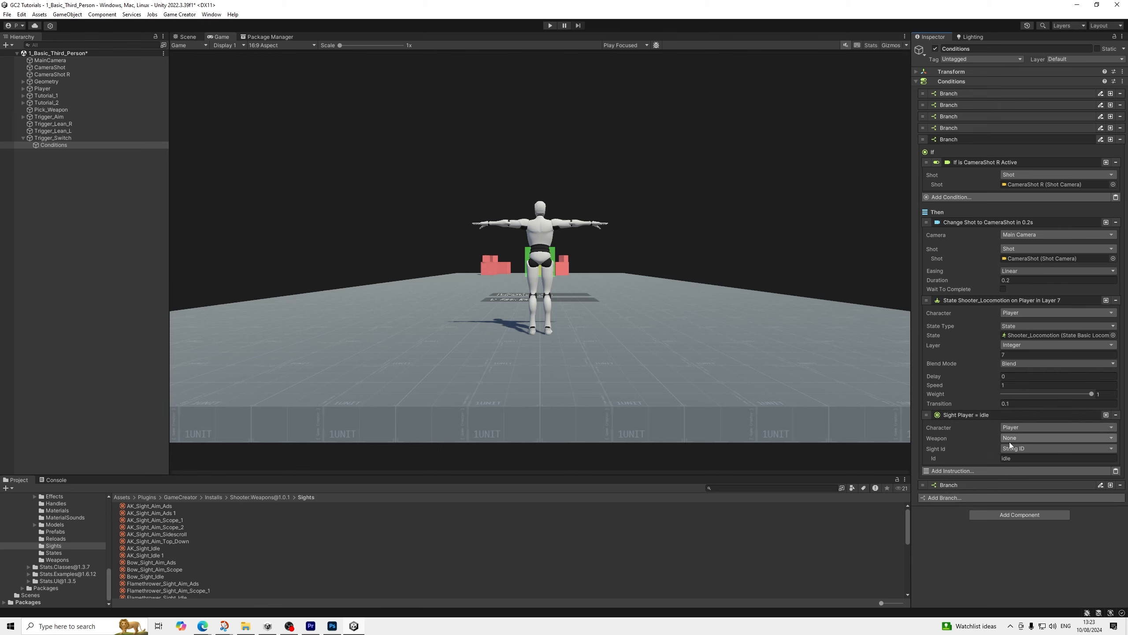
{"action": "left_click", "coordinate": [1014, 458]}
{"action": "double_click", "coordinate": [1014, 462]}
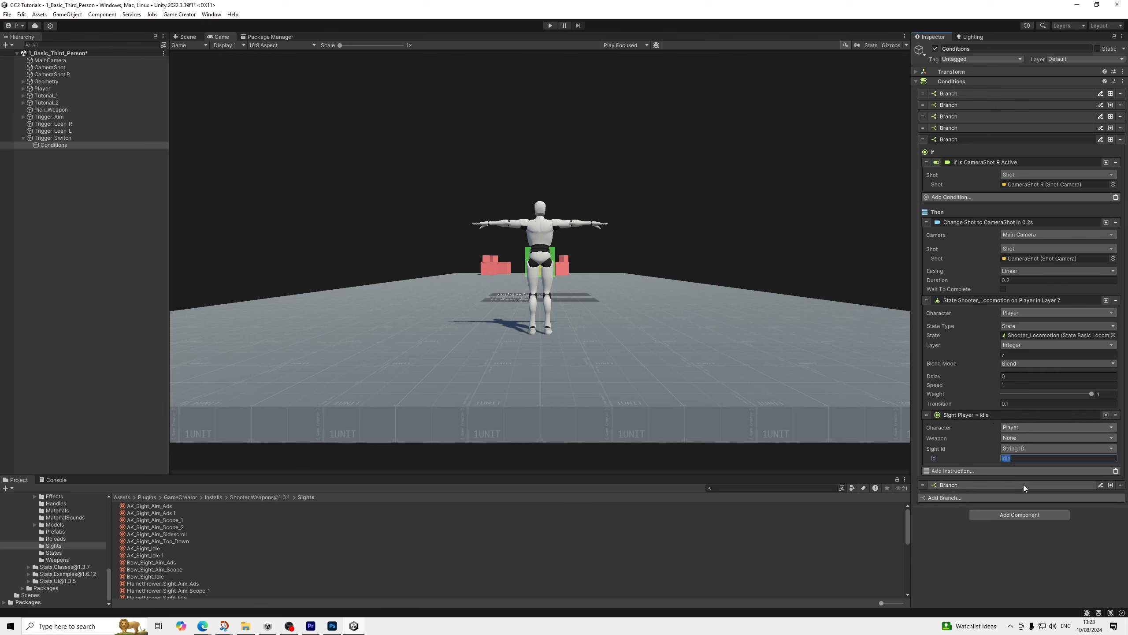
{"action": "type", "text": "aim-ads"}
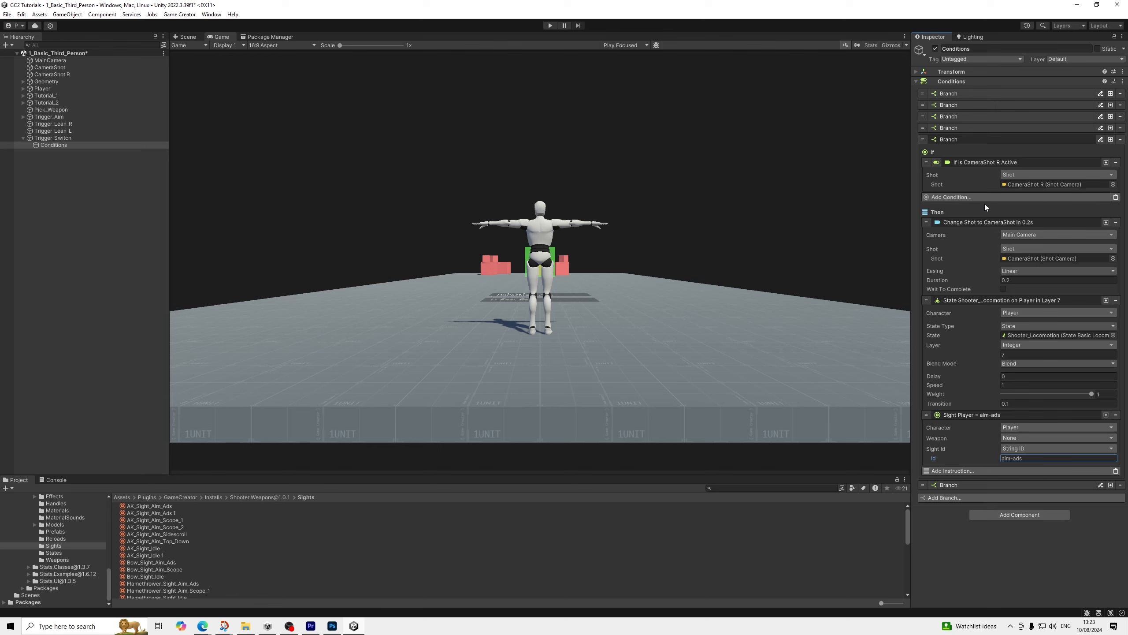
Copy the weapon sight condition from the first branch and paste it into the duplicated CameraShot R branch's If section
{"action": "left_click", "coordinate": [955, 94]}
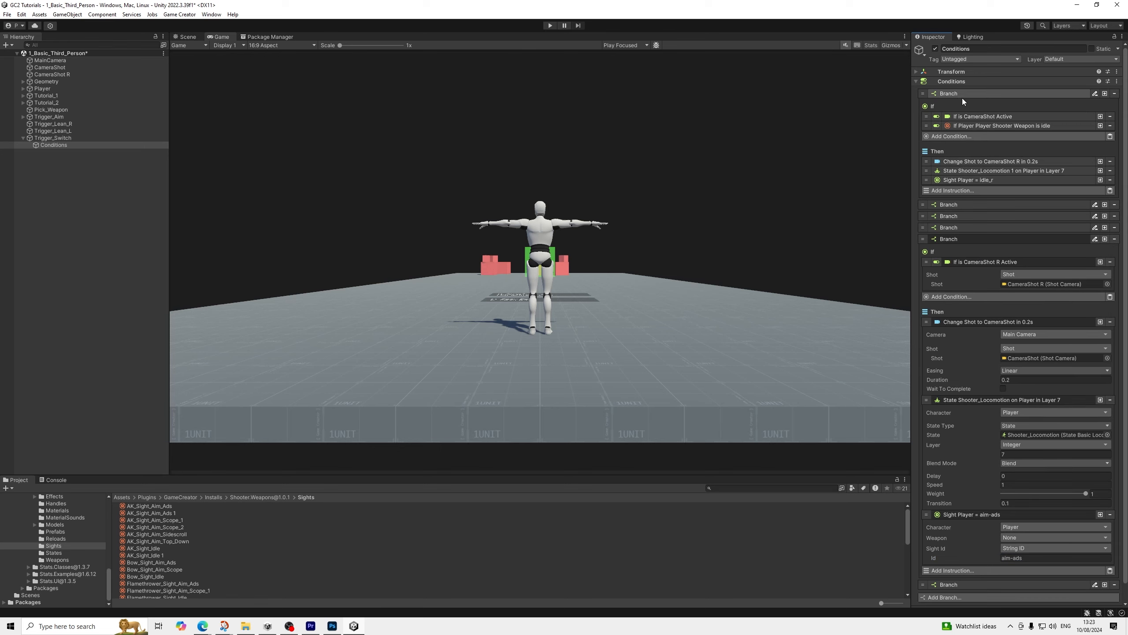
{"action": "right_click", "coordinate": [982, 126]}
{"action": "left_click", "coordinate": [995, 132]}
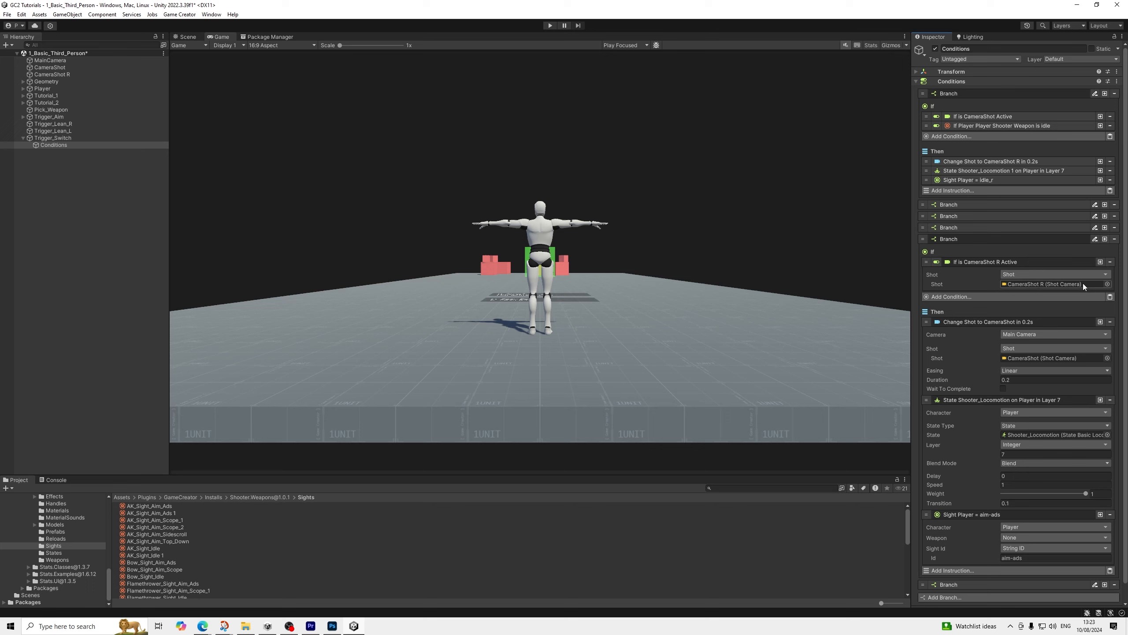
{"action": "left_click", "coordinate": [1110, 297]}
{"action": "left_click", "coordinate": [999, 295]}
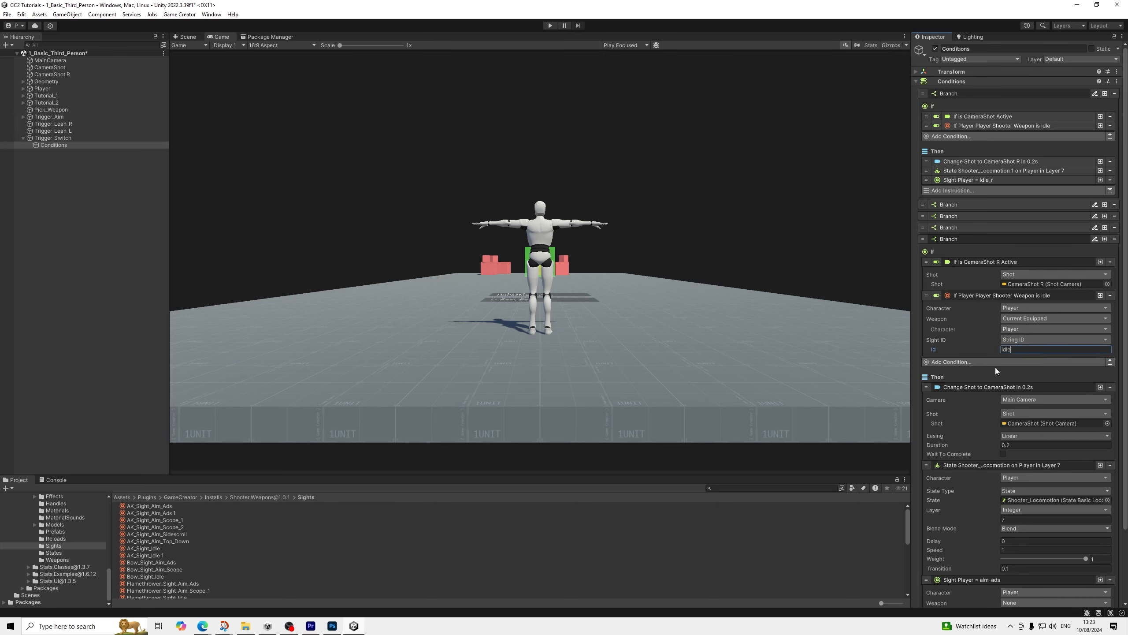
Set the sight ID of the pasted weapon condition to aim-ads_r and collapse the condition
{"action": "key", "text": "BackSpace"}
{"action": "key", "text": "BackSpace"}
{"action": "key", "text": "BackSpace"}
{"action": "key", "text": "BackSpace"}
{"action": "type", "text": "aim-ads_r"}
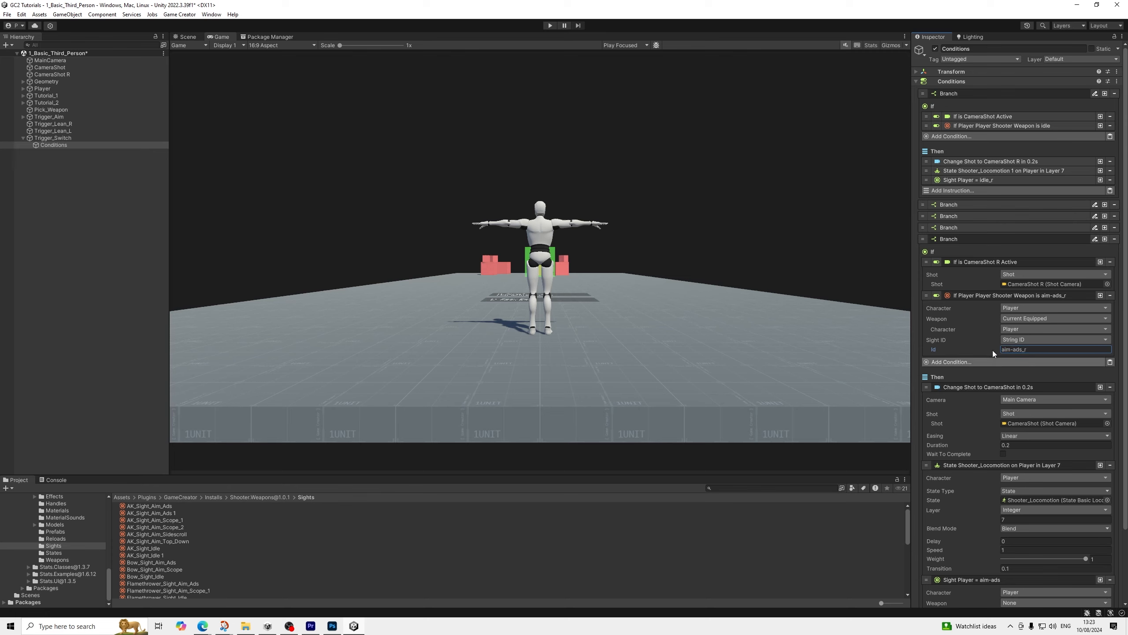
{"action": "left_click", "coordinate": [968, 296]}
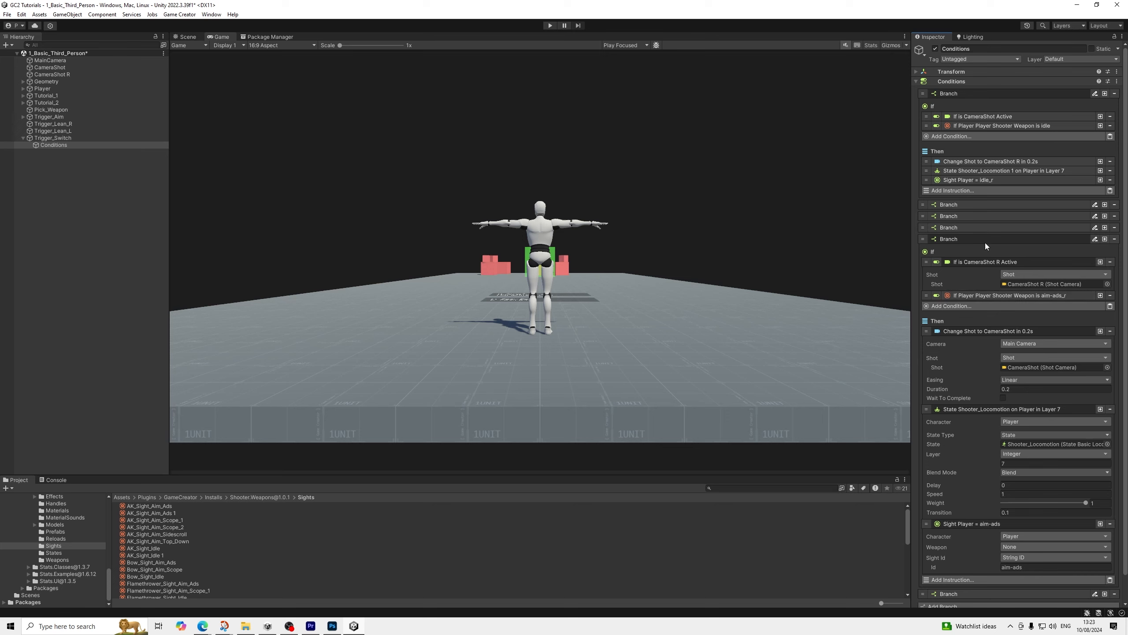
Paste the weapon sight condition into the original CameraShot R branch and set its sight ID to idle_r
{"action": "left_click", "coordinate": [950, 227]}
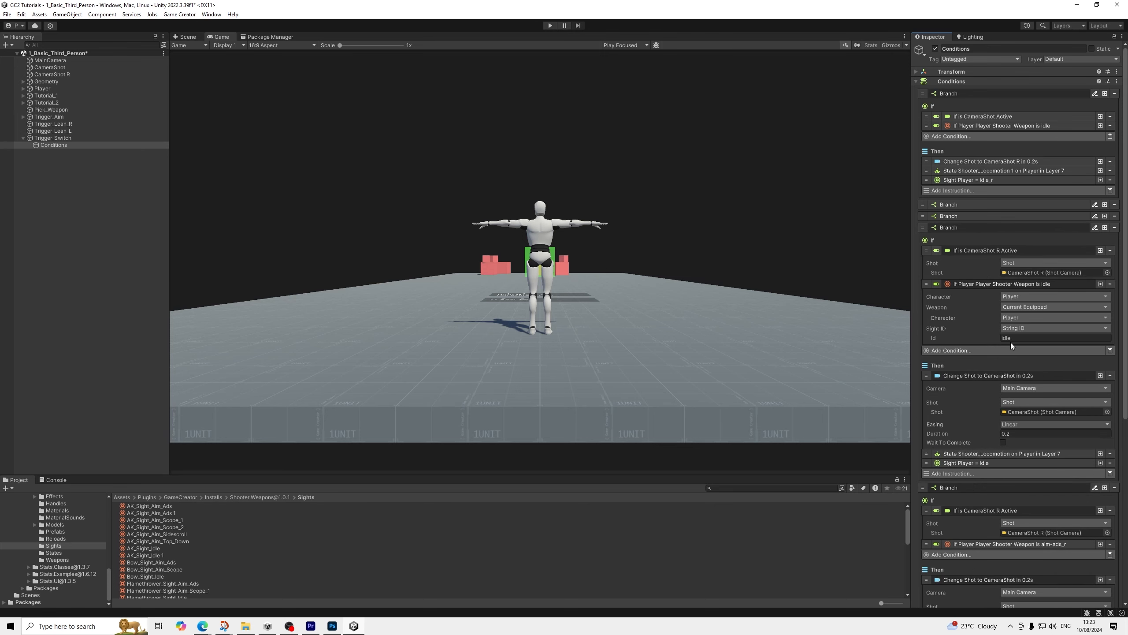
{"action": "left_click", "coordinate": [1033, 341]}
{"action": "left_click", "coordinate": [975, 283]}
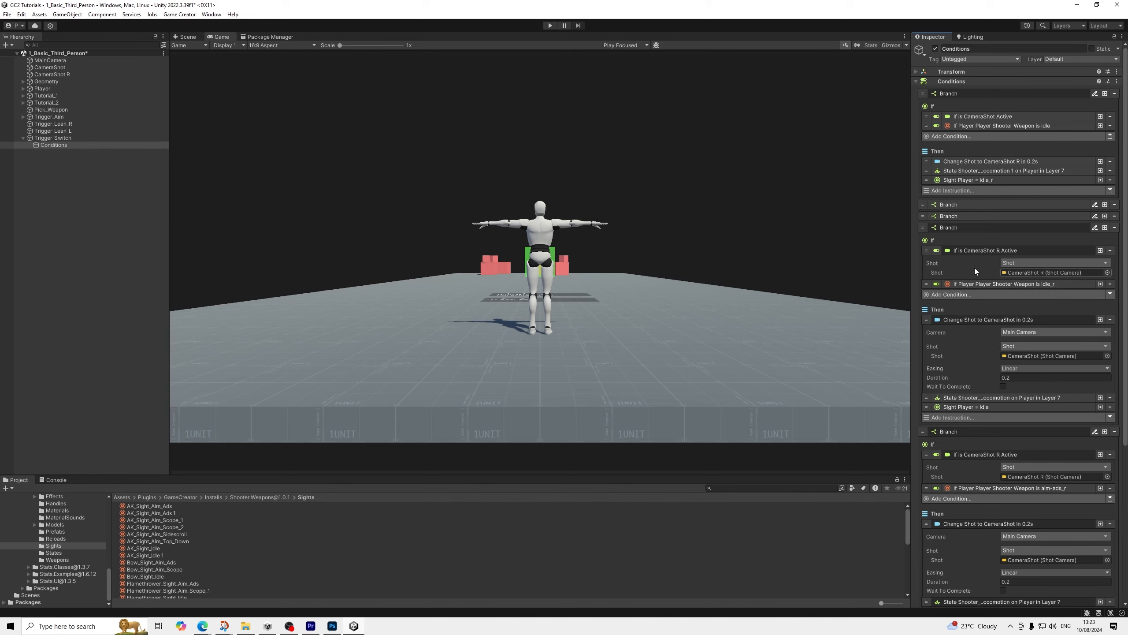
Collapse the edited entries and review the If and Then sections of the idle and aim branches for both camera shots
{"action": "left_click", "coordinate": [975, 249]}
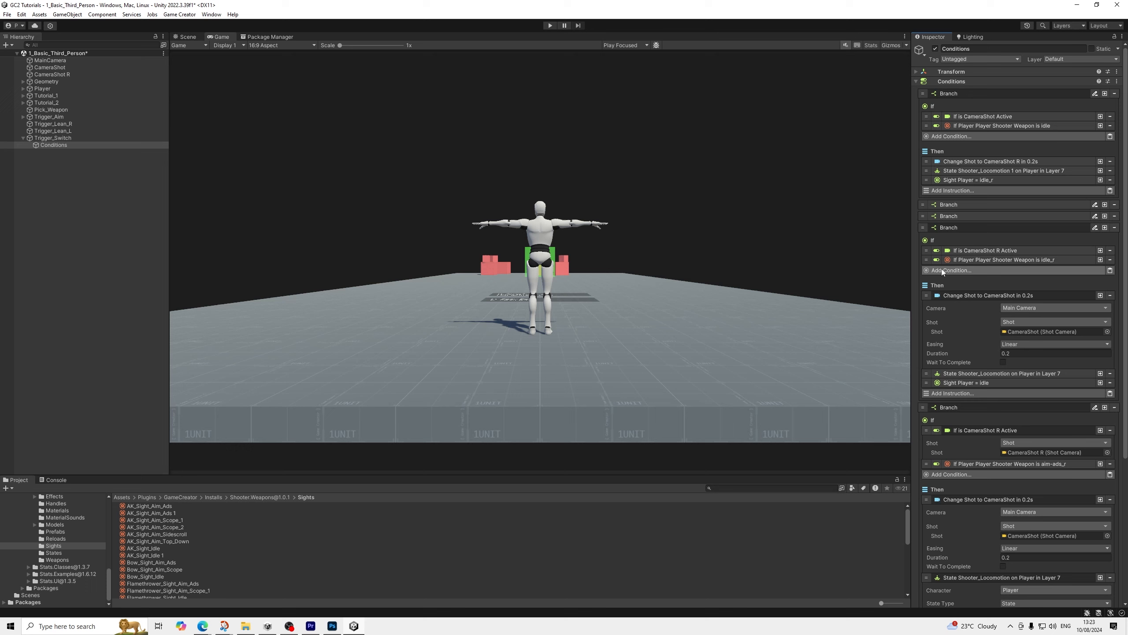
{"action": "left_click", "coordinate": [966, 296]}
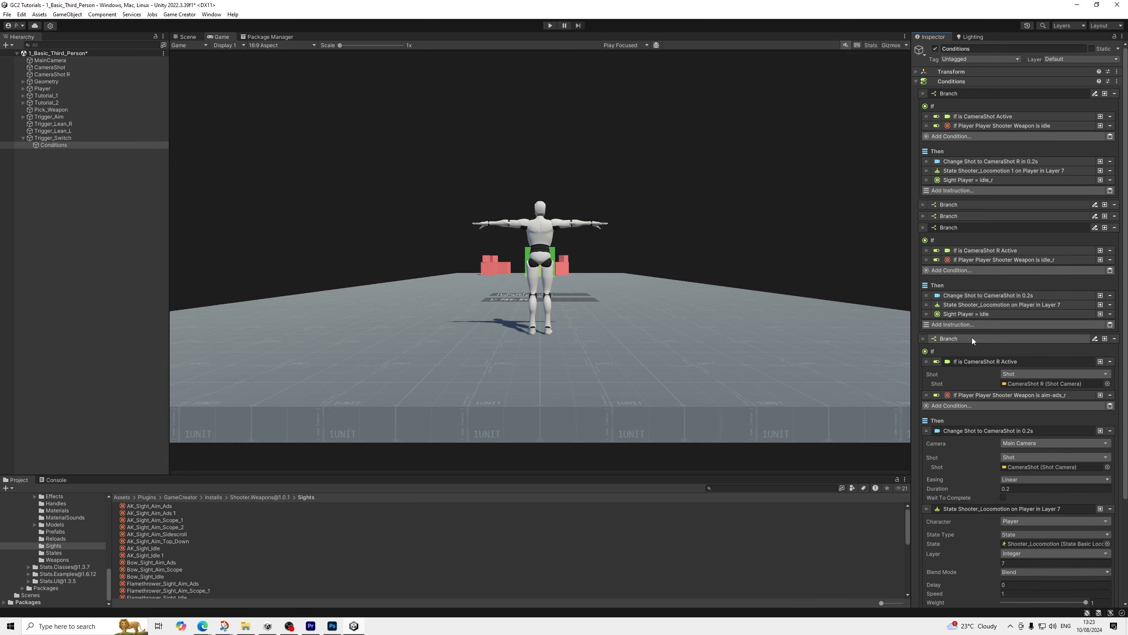
{"action": "left_click", "coordinate": [971, 361]}
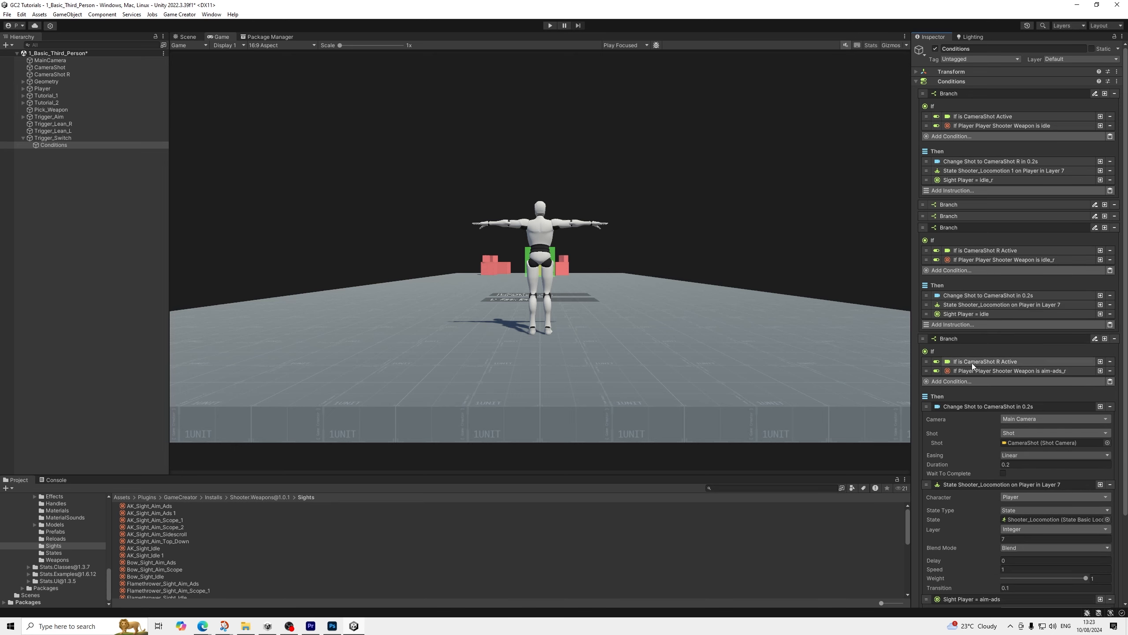
{"action": "left_click", "coordinate": [957, 406]}
{"action": "left_click", "coordinate": [960, 416]}
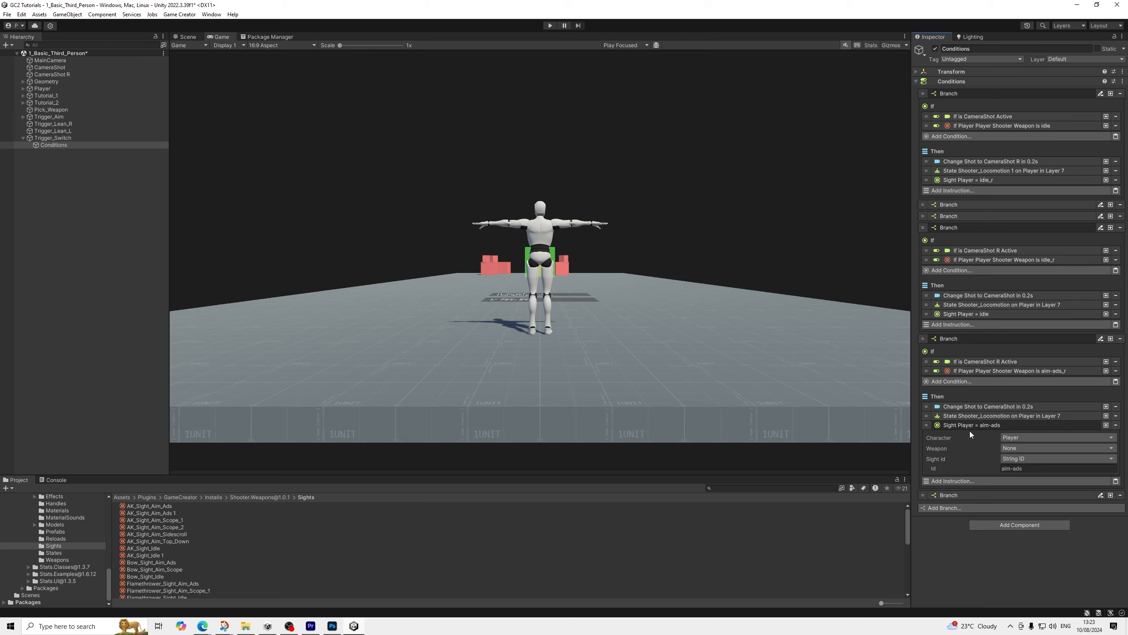
{"action": "left_click", "coordinate": [971, 424]}
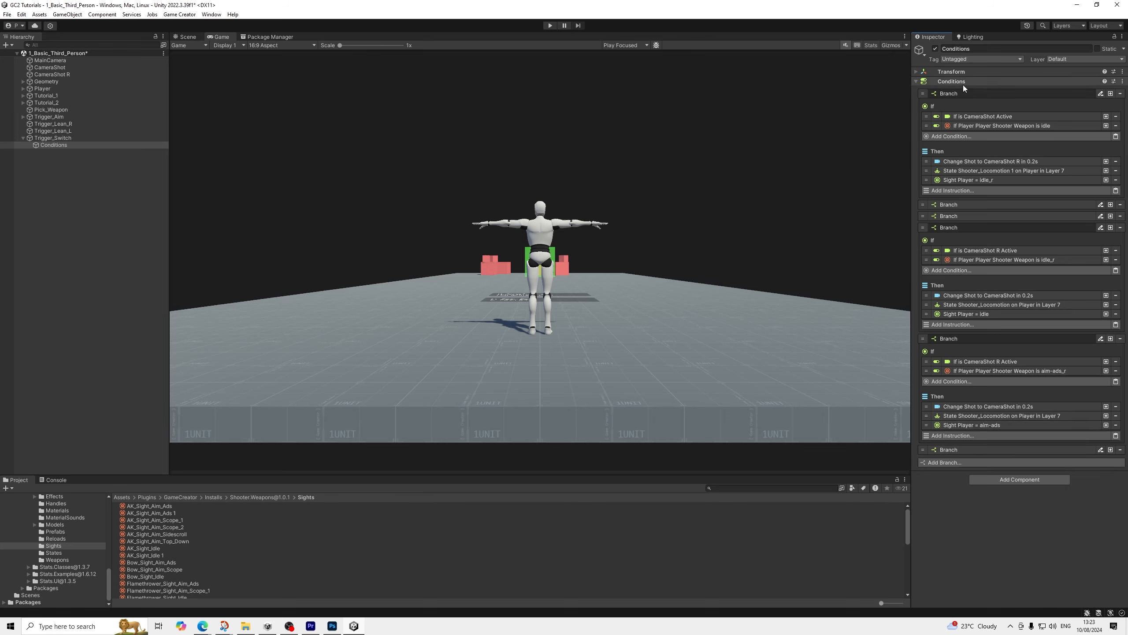
{"action": "left_click", "coordinate": [948, 204]}
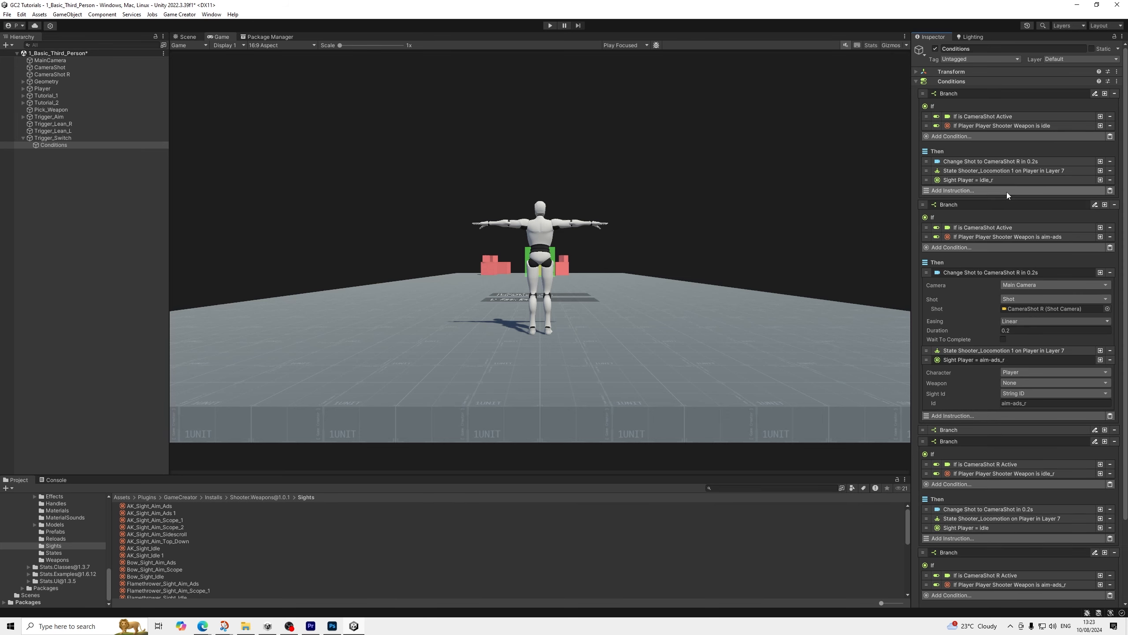
{"action": "scroll", "coordinate": [1006, 193], "scroll_direction": "down", "scroll_amount": 1}
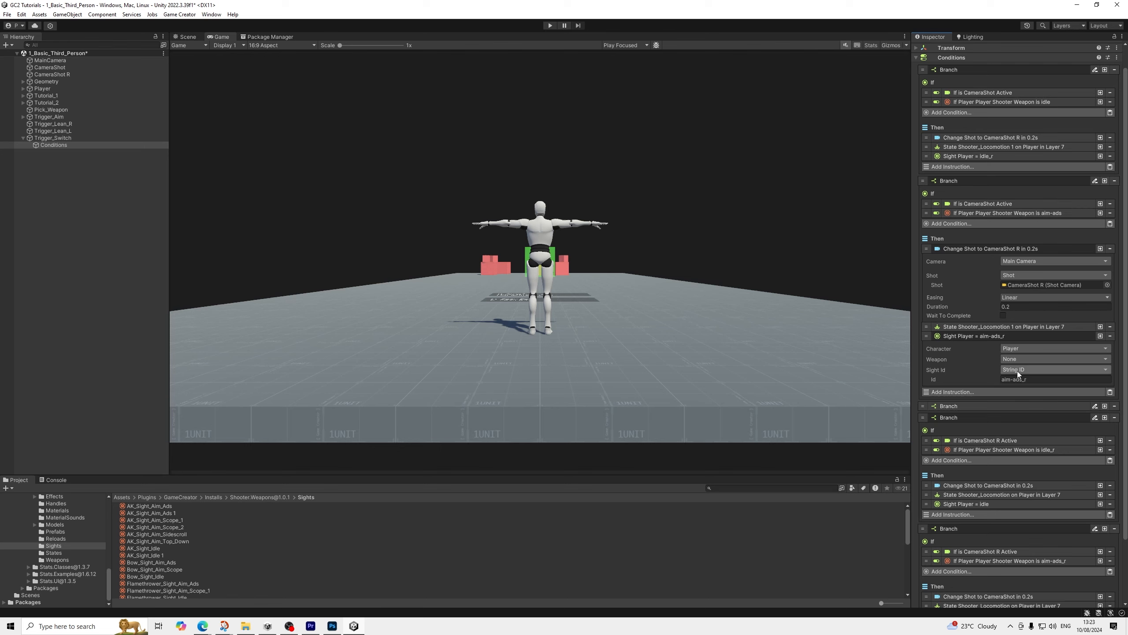
{"action": "scroll", "coordinate": [1014, 378], "scroll_direction": "down", "scroll_amount": 3}
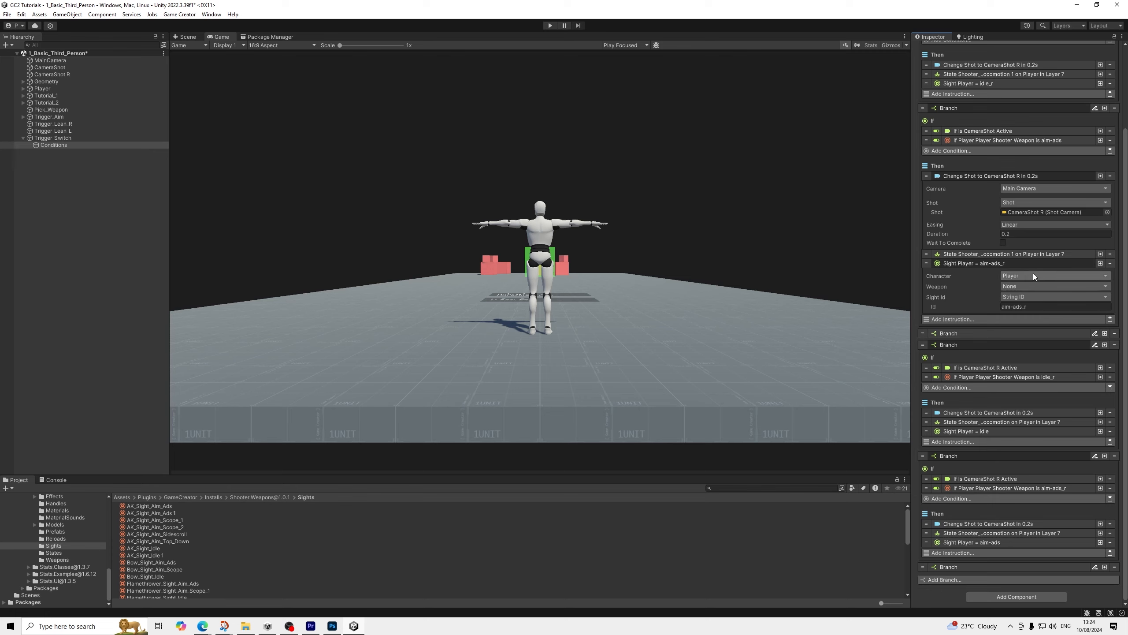
{"action": "scroll", "coordinate": [1014, 278], "scroll_direction": "up", "scroll_amount": 3}
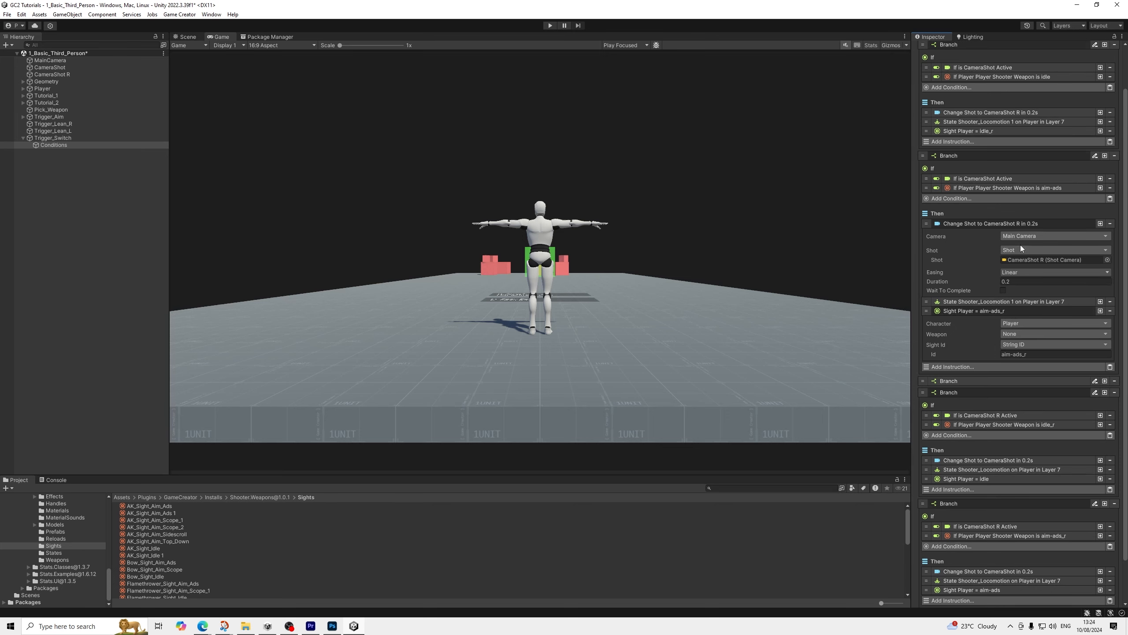
{"action": "left_click", "coordinate": [978, 133]}
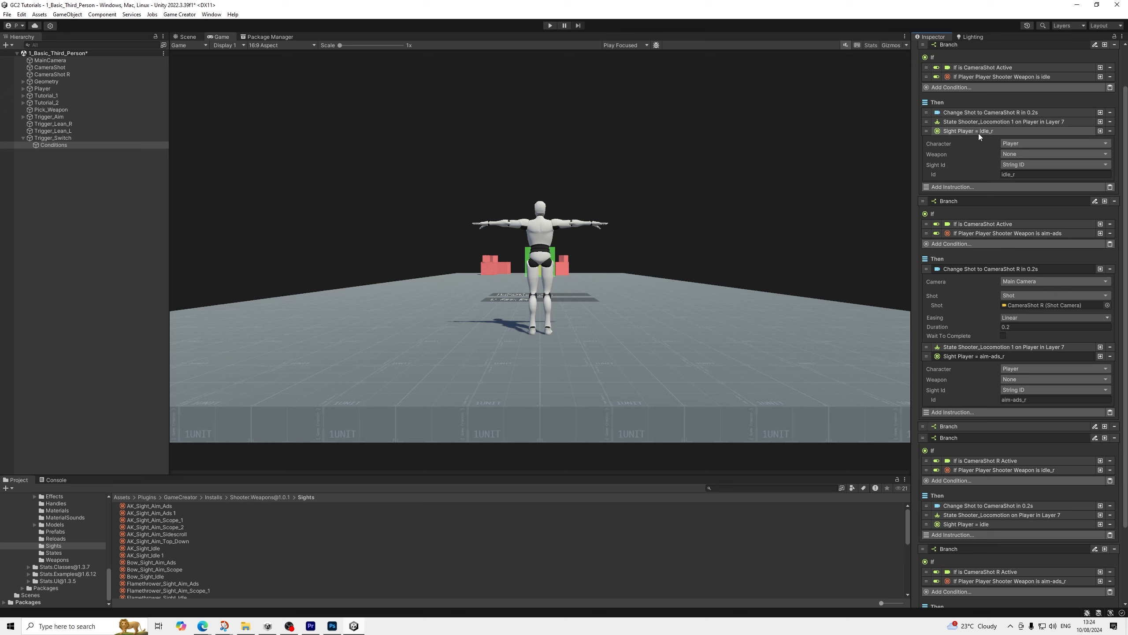
Collapse the expanded sight and camera shot instructions, and fold the idle branches for both camera shots
{"action": "left_click", "coordinate": [979, 133]}
{"action": "scroll", "coordinate": [989, 148], "scroll_direction": "up", "scroll_amount": 3}
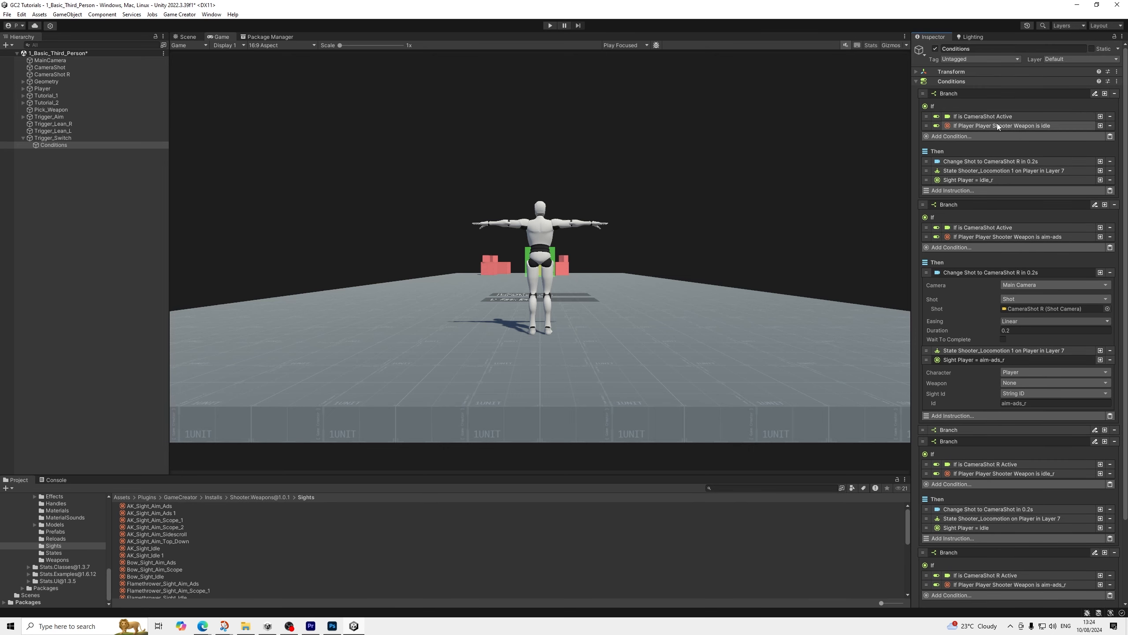
{"action": "left_click", "coordinate": [994, 126]}
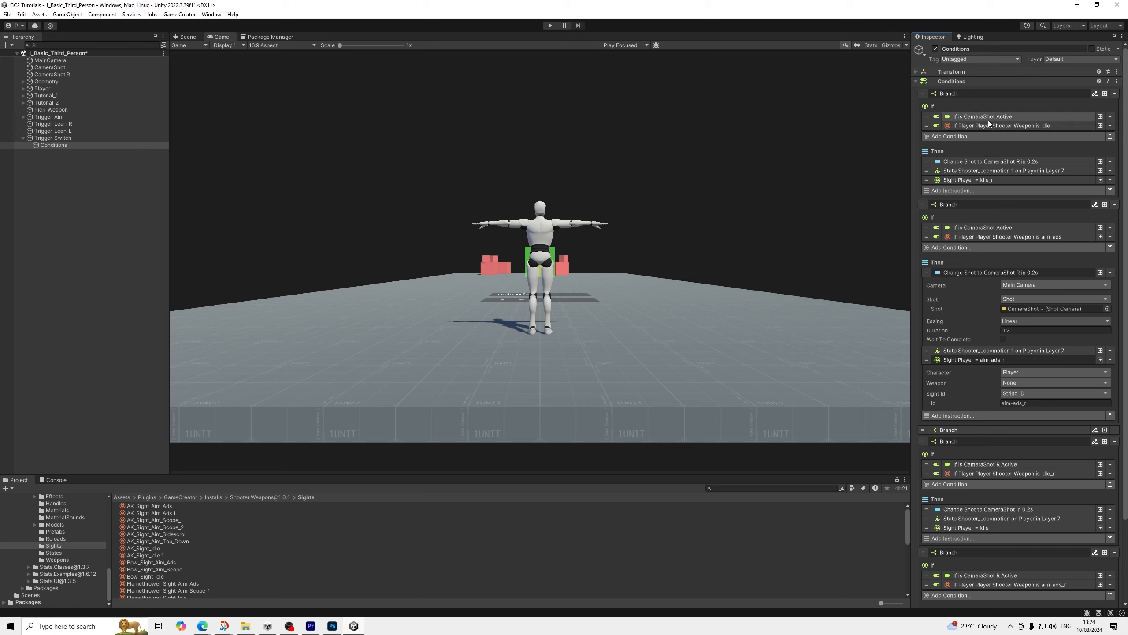
{"action": "left_click", "coordinate": [988, 125]}
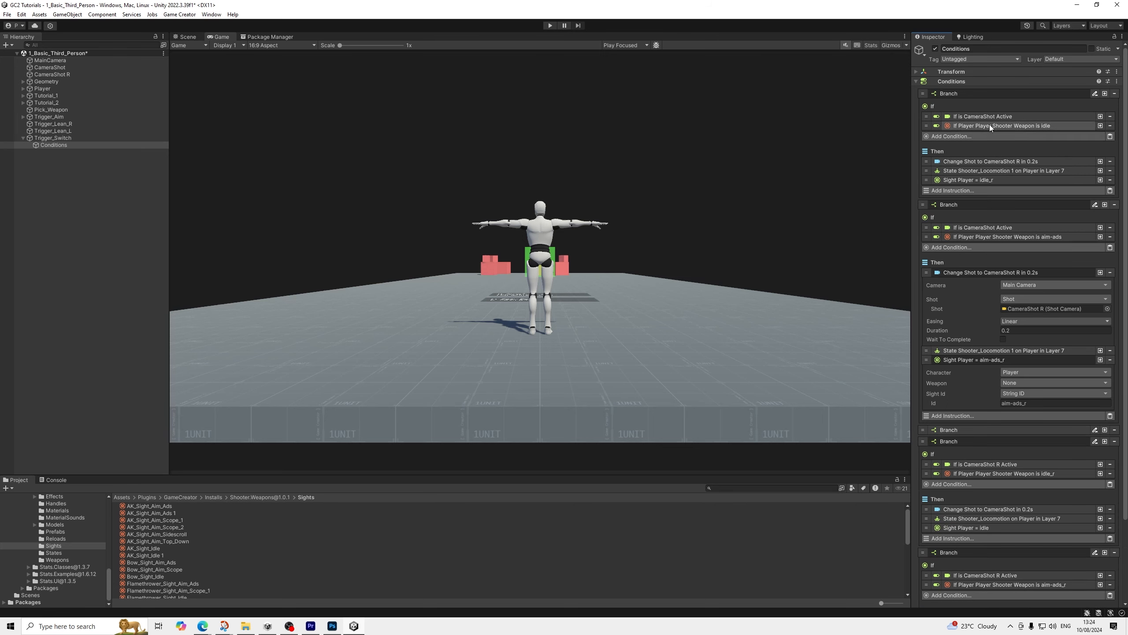
{"action": "scroll", "coordinate": [990, 273], "scroll_direction": "down", "scroll_amount": 6}
{"action": "scroll", "coordinate": [970, 299], "scroll_direction": "up", "scroll_amount": 2}
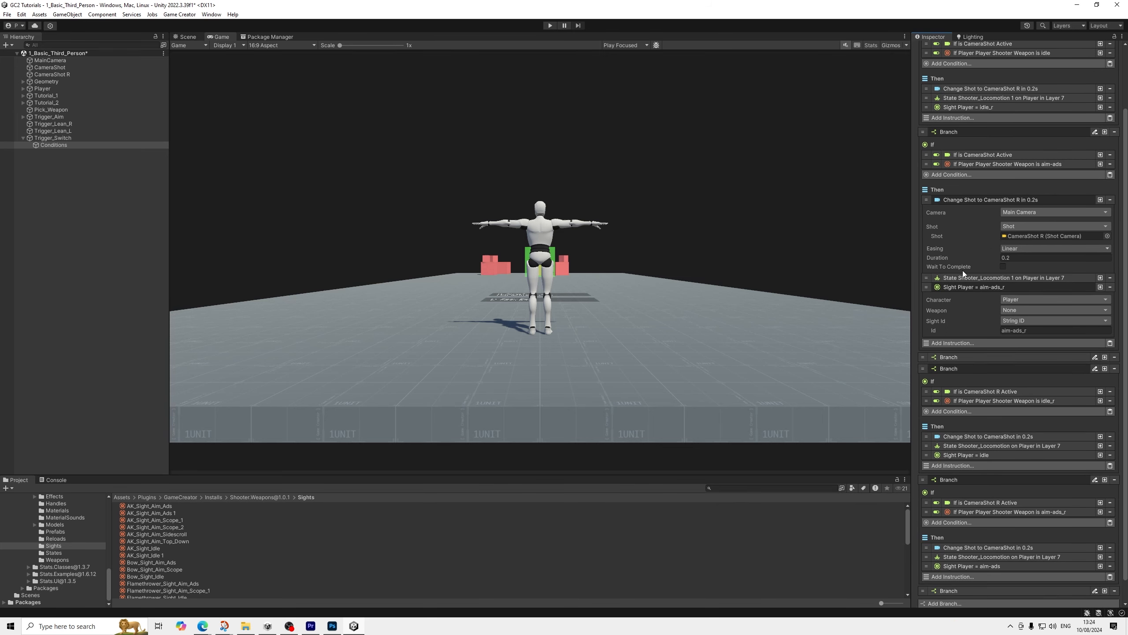
{"action": "left_click", "coordinate": [966, 288]}
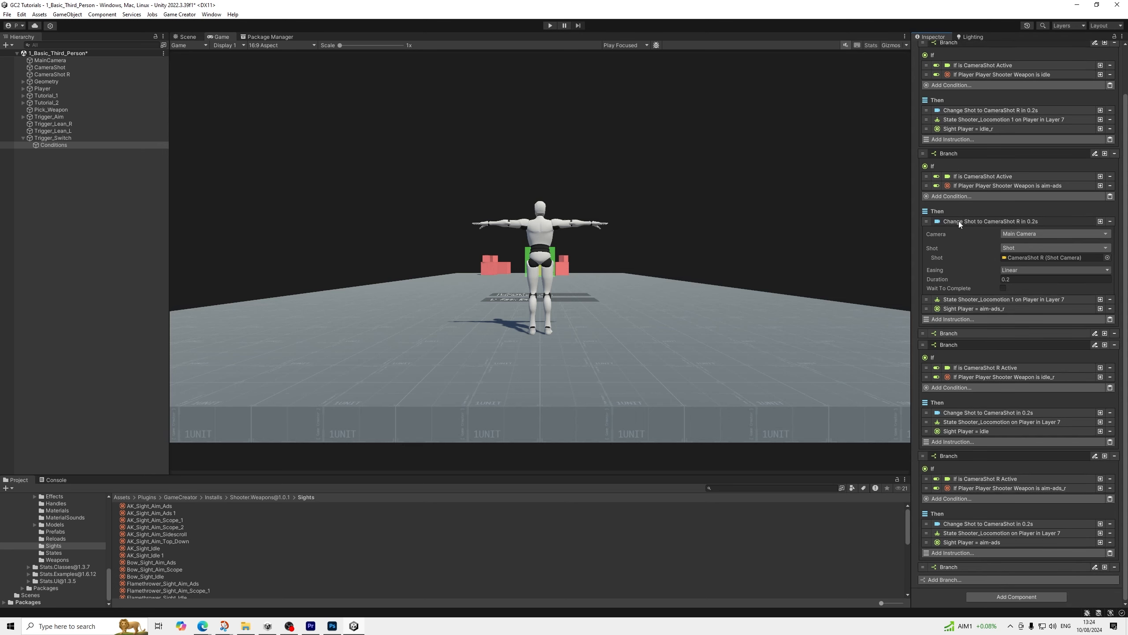
{"action": "left_click", "coordinate": [959, 220]}
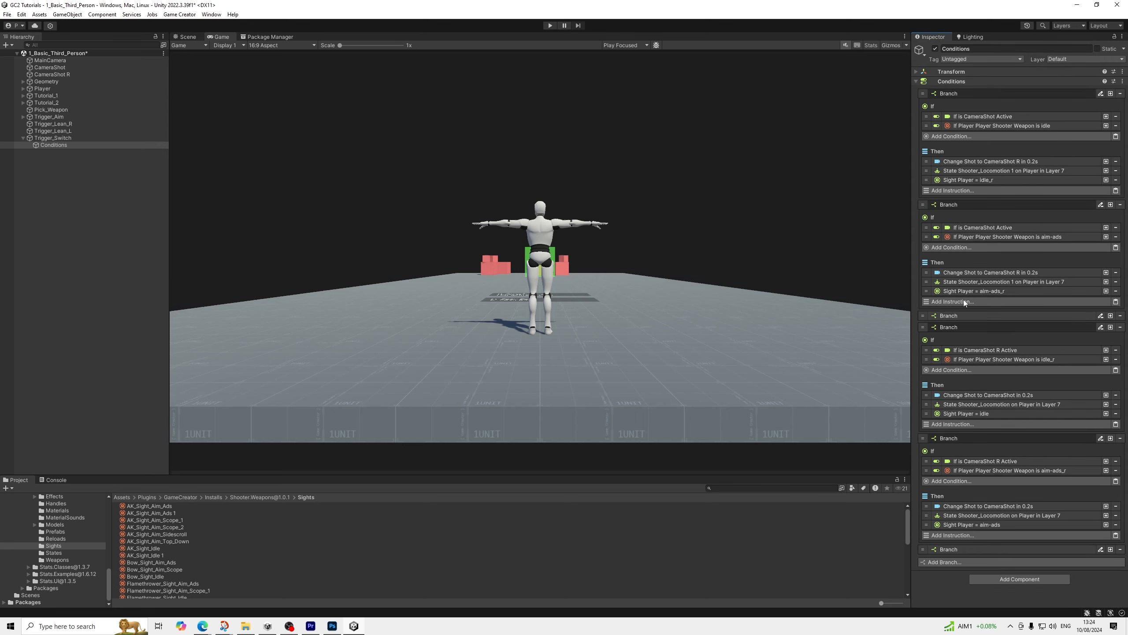
{"action": "left_click", "coordinate": [946, 92]}
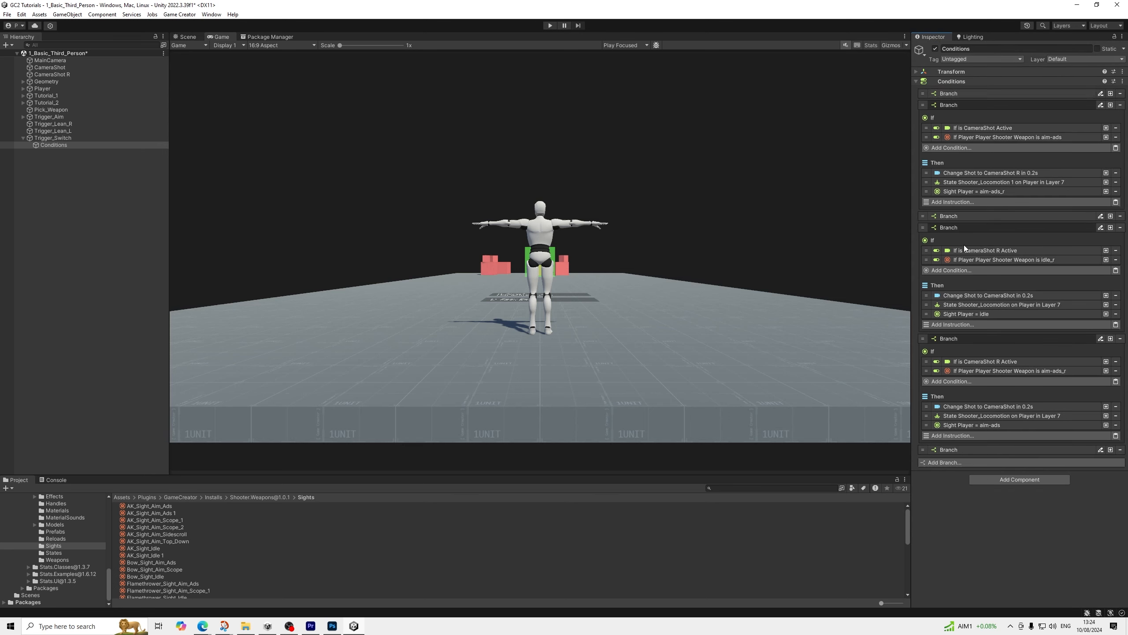
{"action": "left_click", "coordinate": [963, 227]}
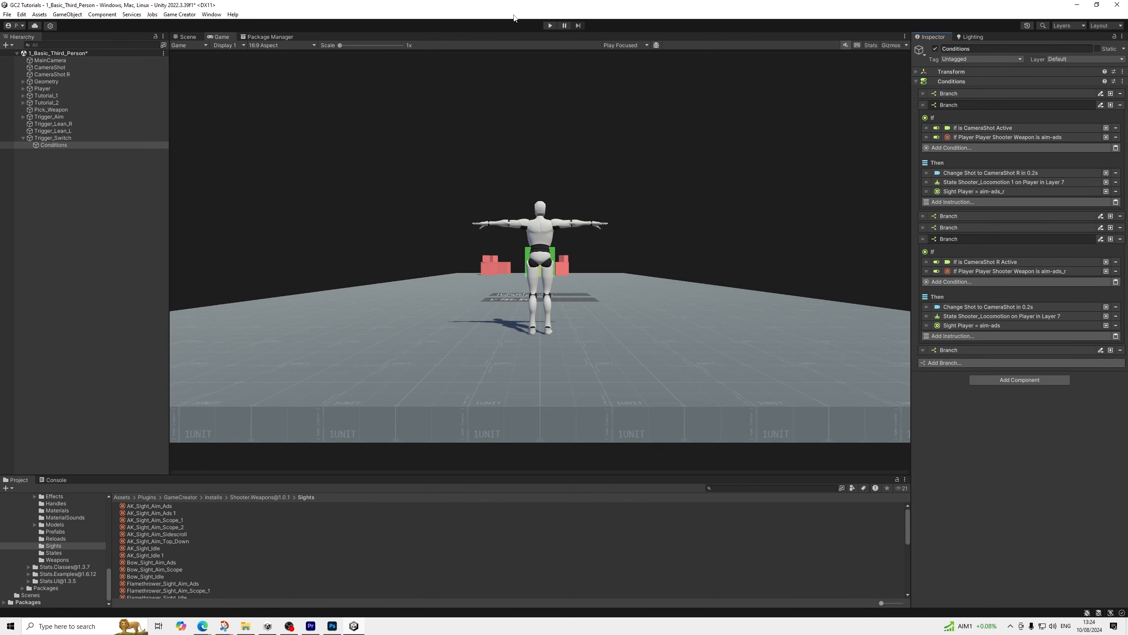
Save the scene and start Play mode
{"action": "left_click", "coordinate": [7, 14]}
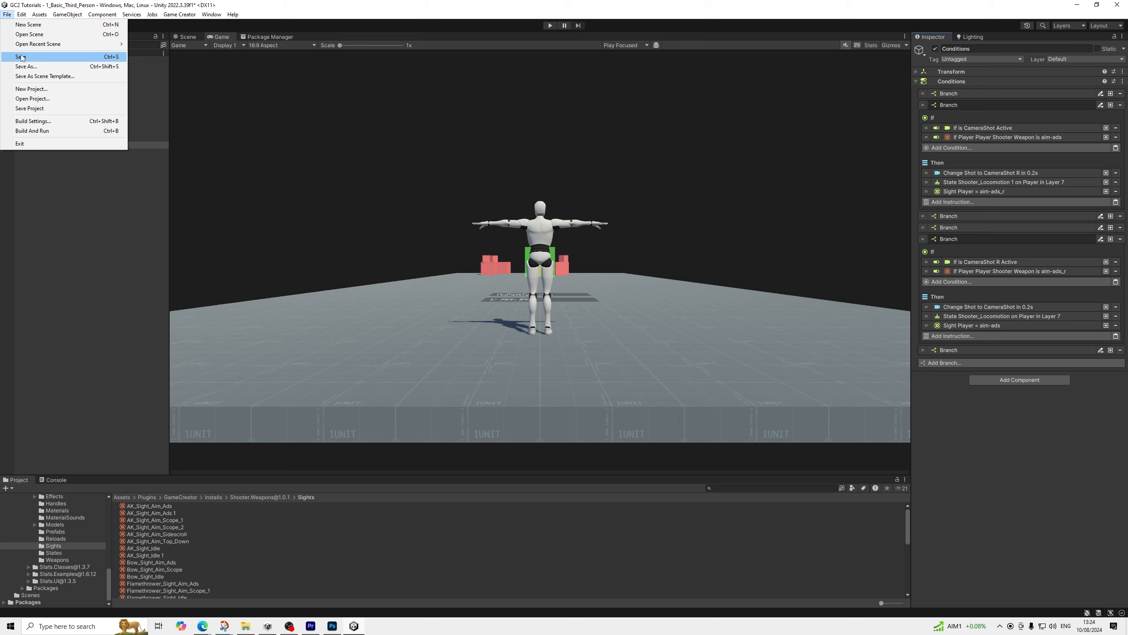
{"action": "left_click", "coordinate": [20, 57]}
{"action": "left_click", "coordinate": [549, 25]}
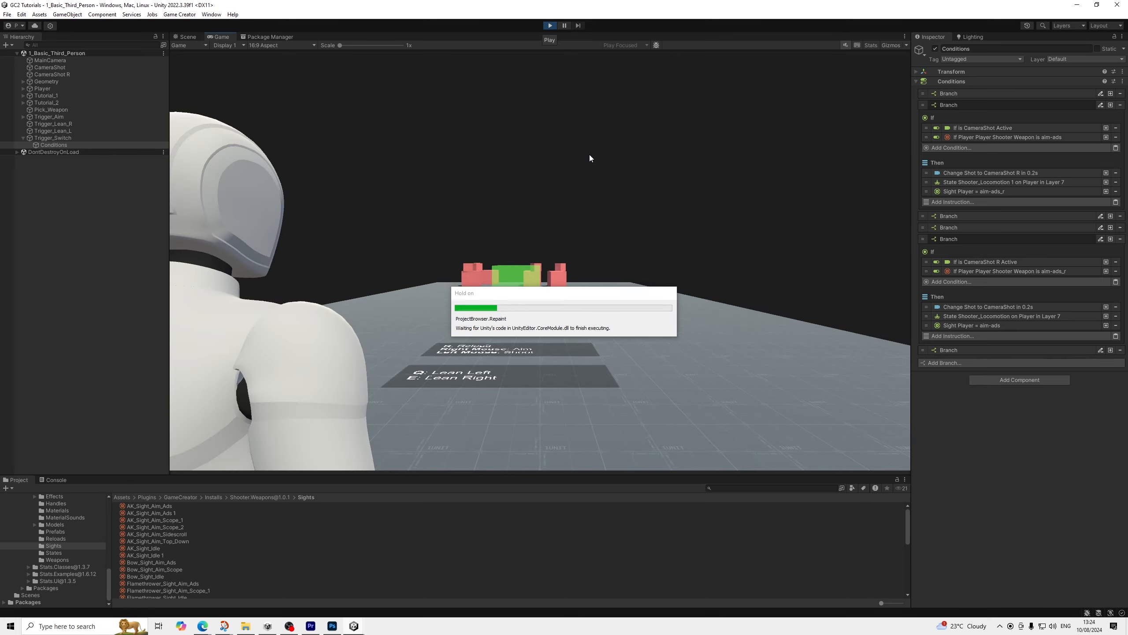
Playtest by picking up the weapon, aiming and repeatedly switching the shoulder camera, and exit Play mode
{"action": "key", "text": "w"}
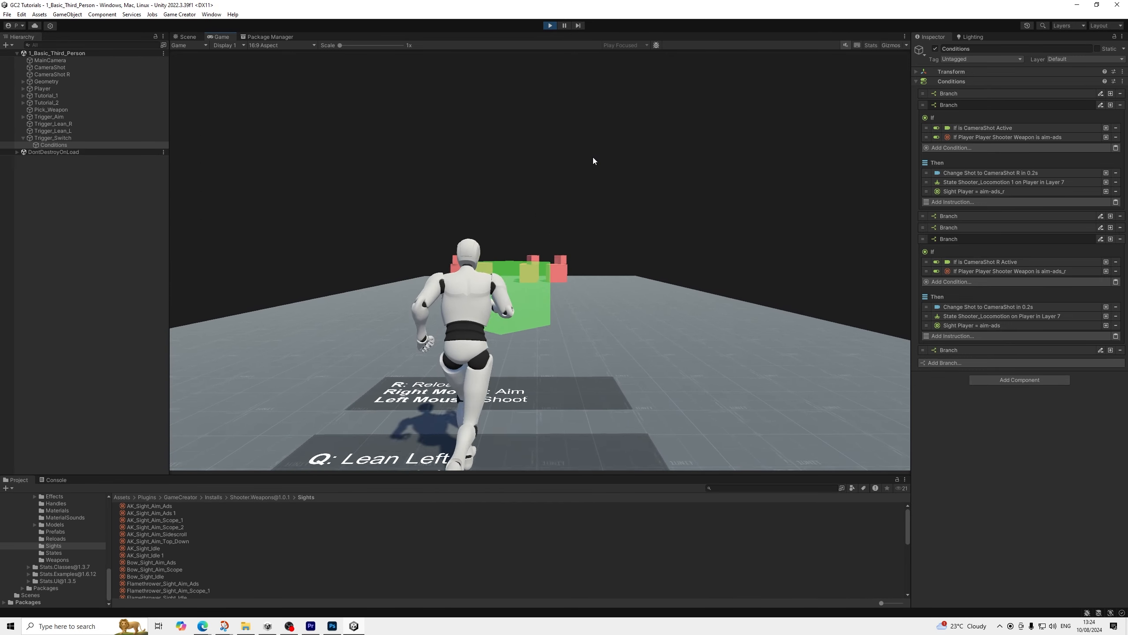
{"action": "right_click", "coordinate": [593, 159]}
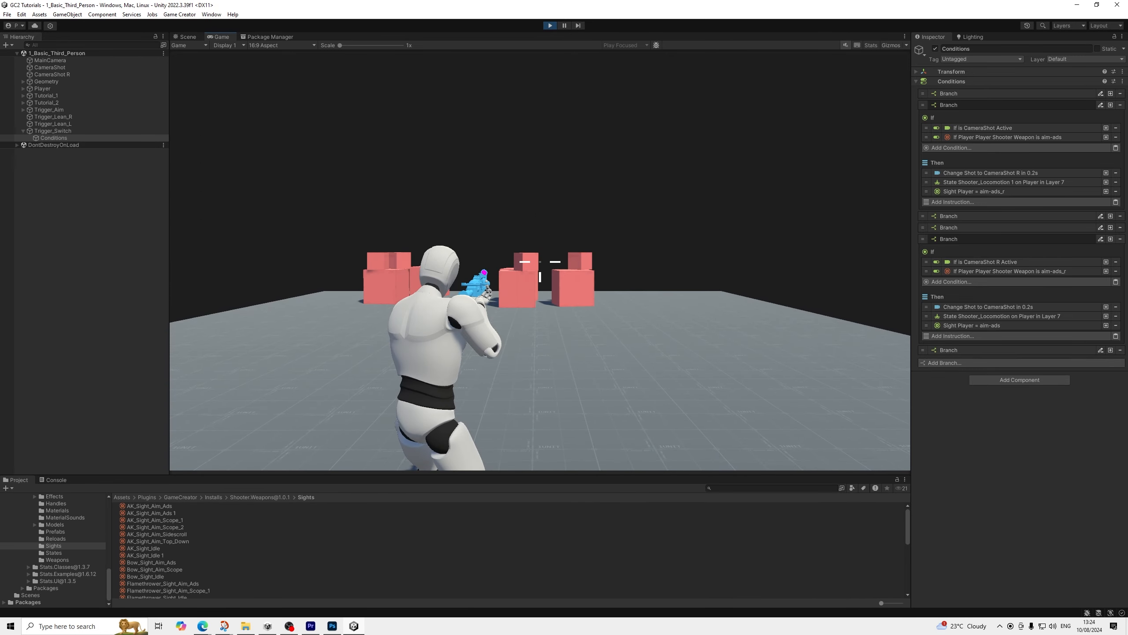
{"action": "key", "text": "Tab"}
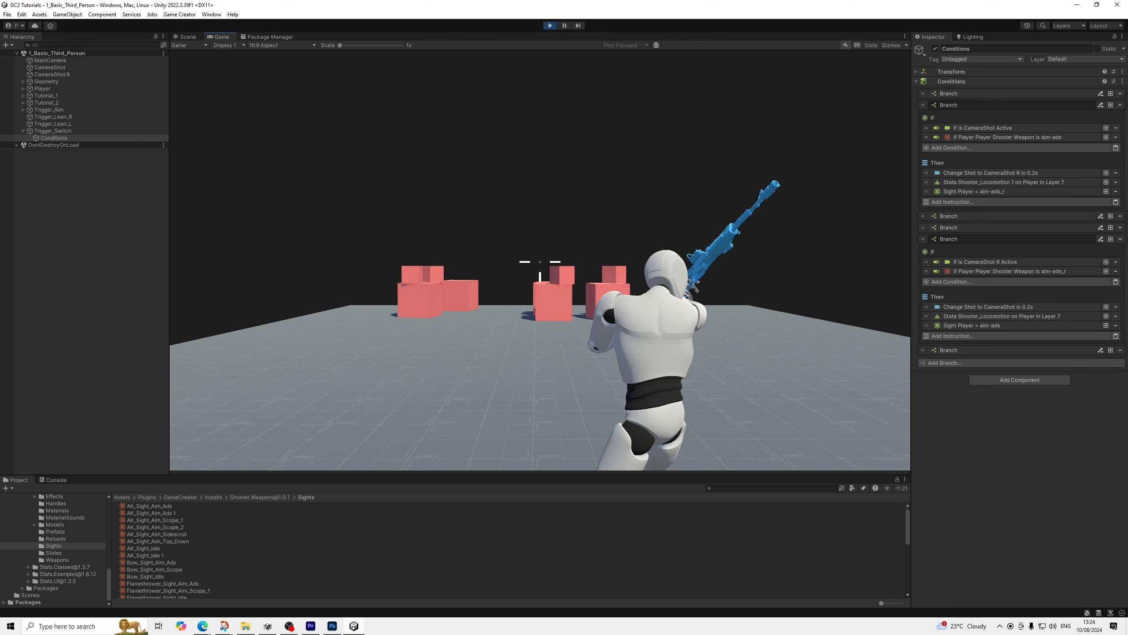
{"action": "key", "text": "Tab"}
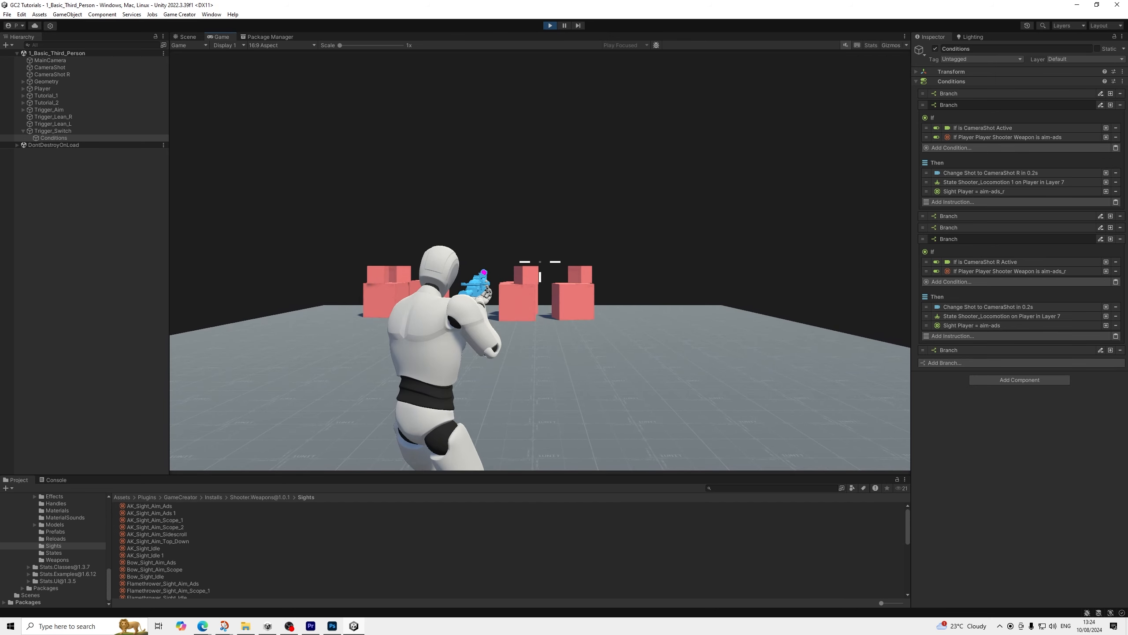
{"action": "key", "text": "Tab"}
{"action": "key", "text": "Tab"}
{"action": "right_click", "coordinate": [540, 261]}
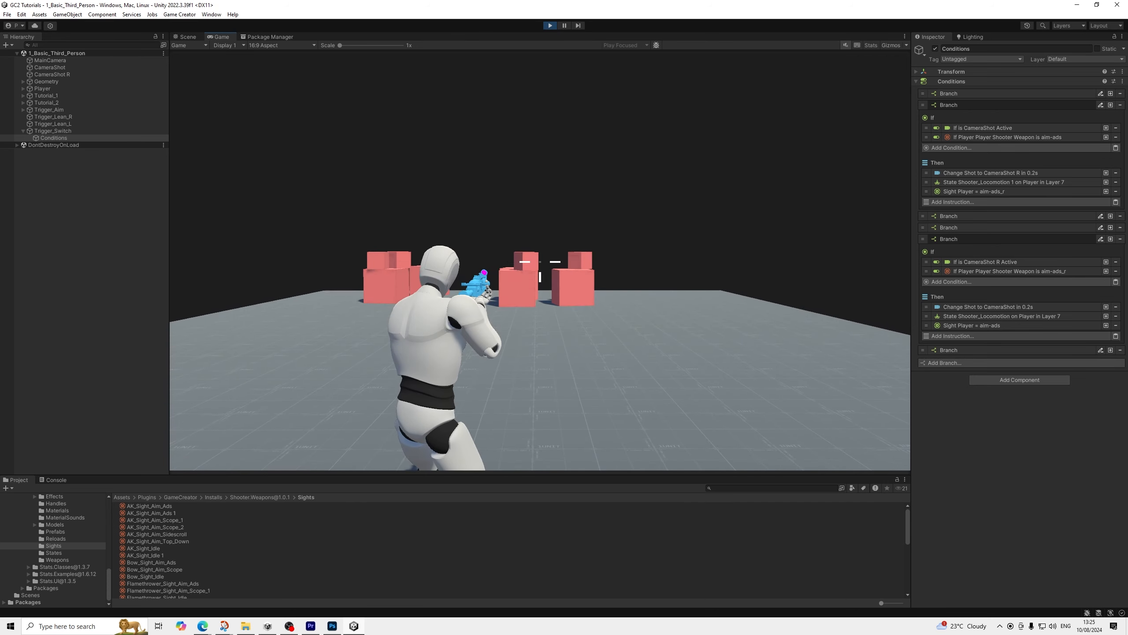
{"action": "key", "text": "Tab"}
{"action": "key", "text": "Tab"}
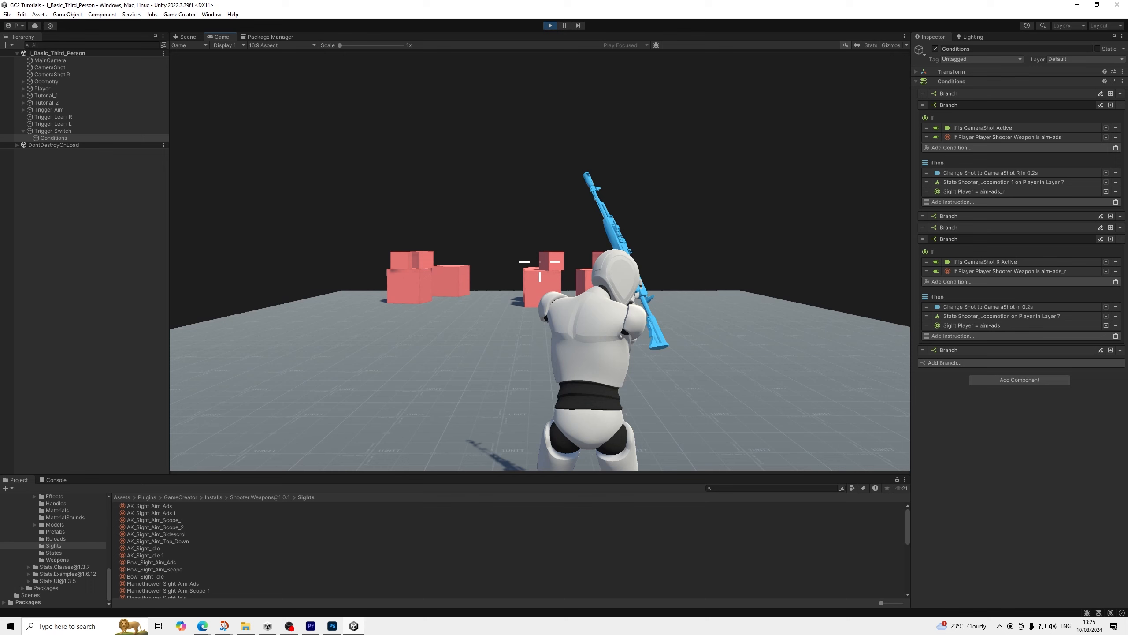
{"action": "key", "text": "Tab"}
{"action": "key", "text": "Tab"}
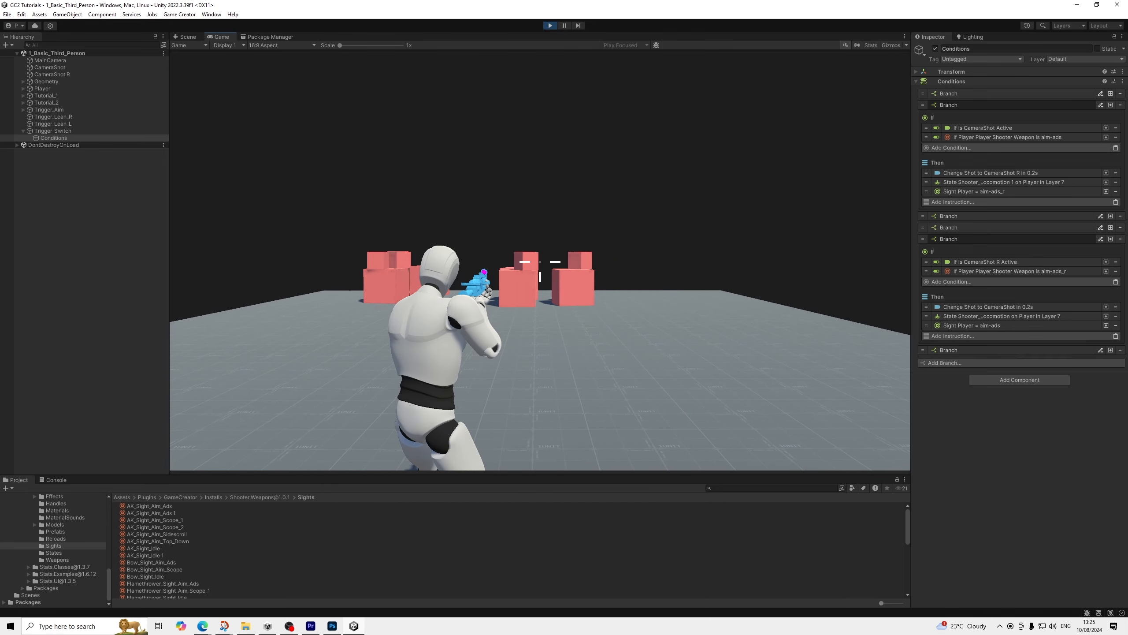
{"action": "key", "text": "Tab"}
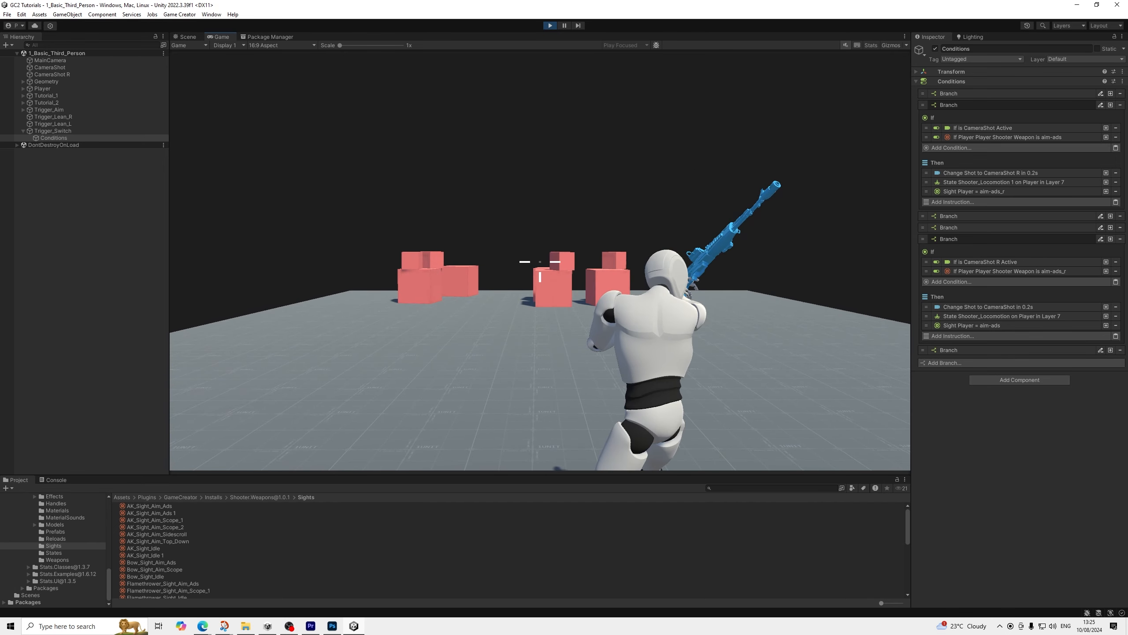
{"action": "key", "text": "Tab"}
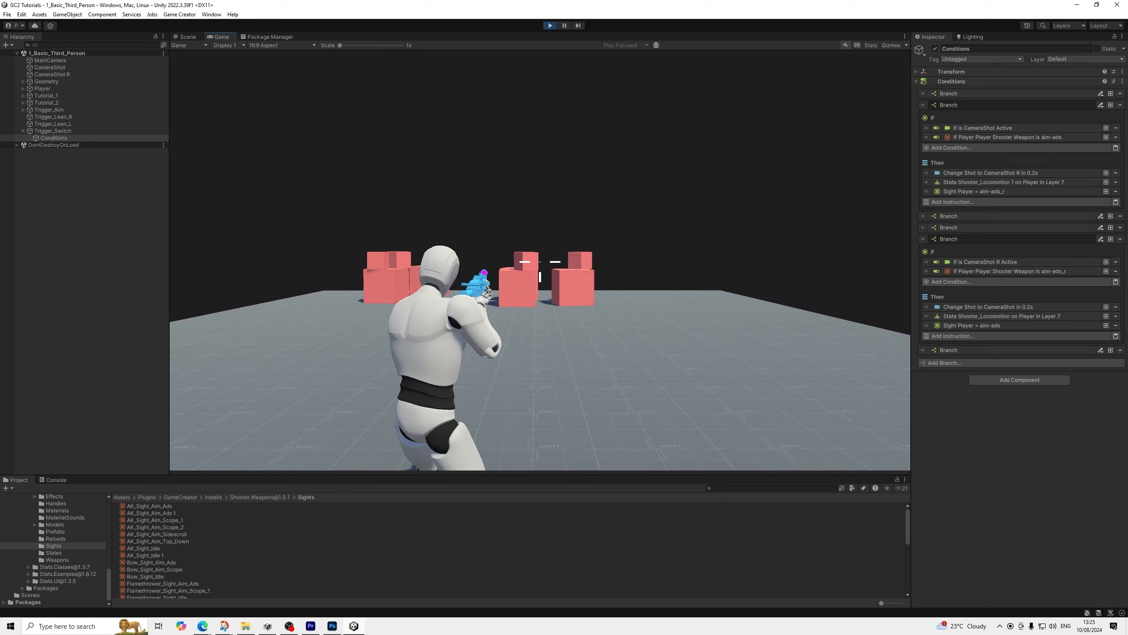
{"action": "key", "text": "Tab"}
{"action": "key", "text": "Tab"}
{"action": "key", "text": "Tab"}
{"action": "key", "text": "Tab"}
{"action": "key", "text": "Tab"}
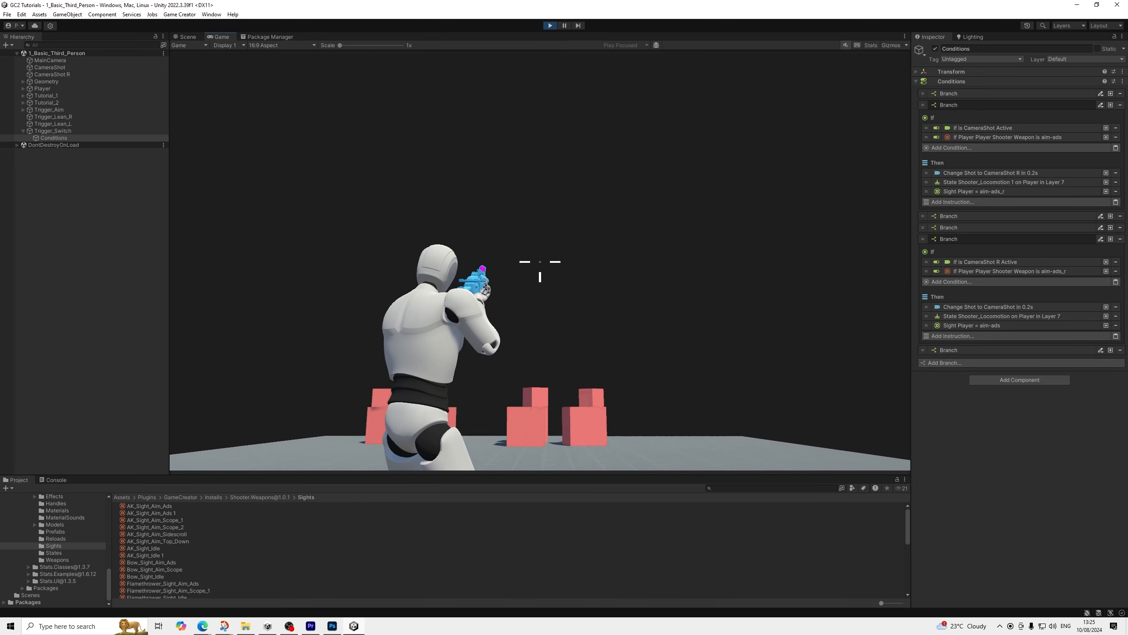
{"action": "key", "text": "Tab"}
{"action": "key", "text": "Tab"}
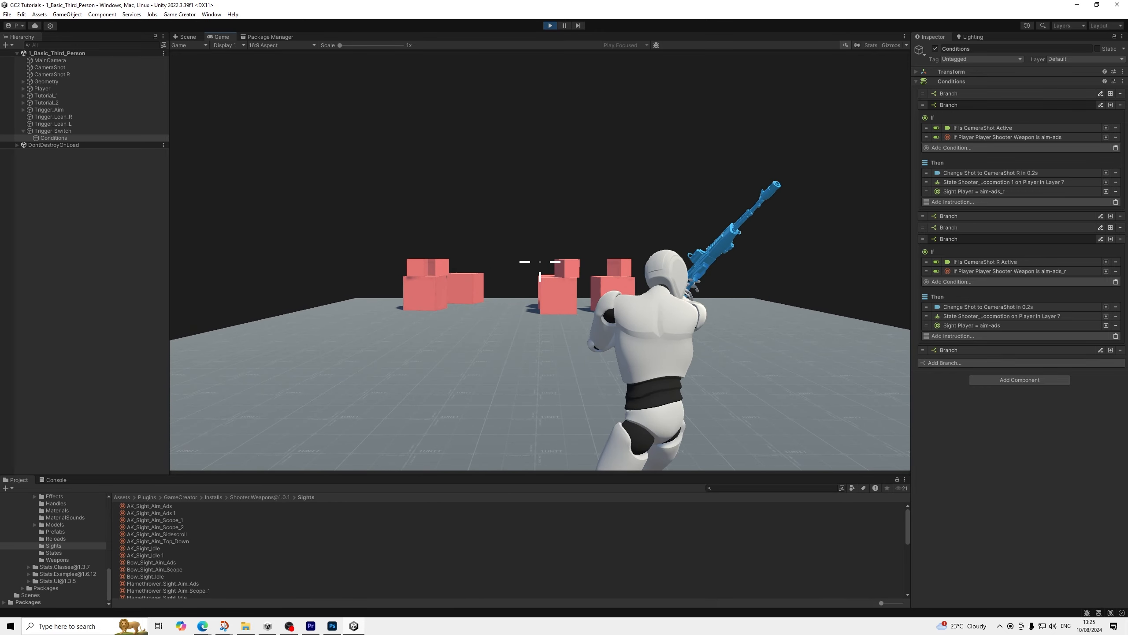
{"action": "key", "text": "Tab"}
{"action": "key", "text": "Tab"}
{"action": "key", "text": "Tab"}
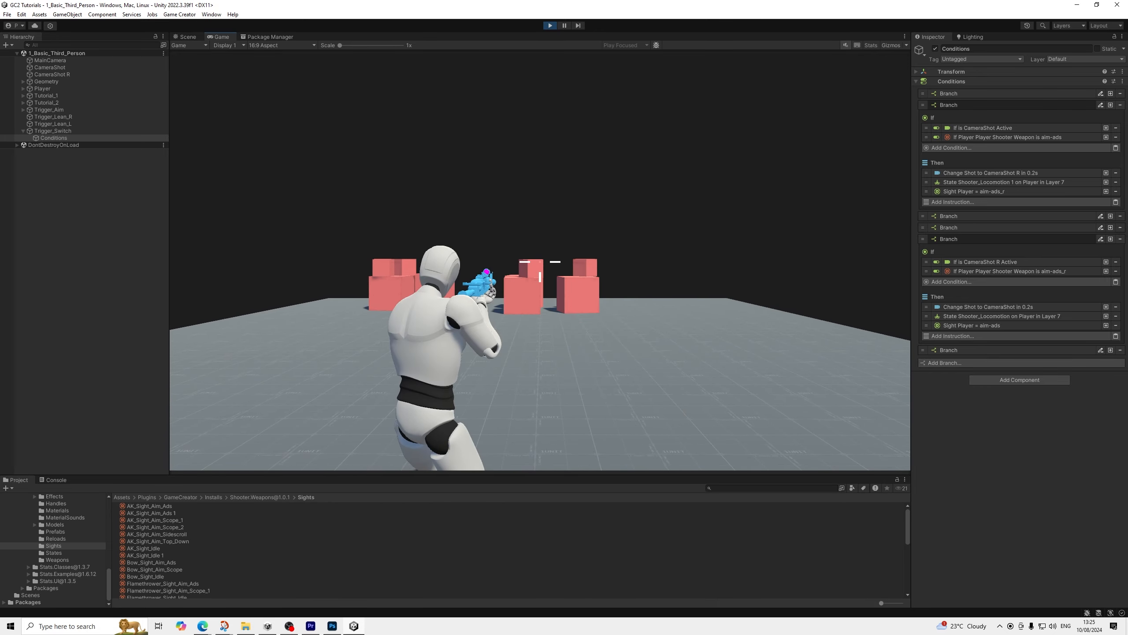
{"action": "key", "text": "Tab"}
{"action": "key", "text": "Tab"}
{"action": "key", "text": "Tab"}
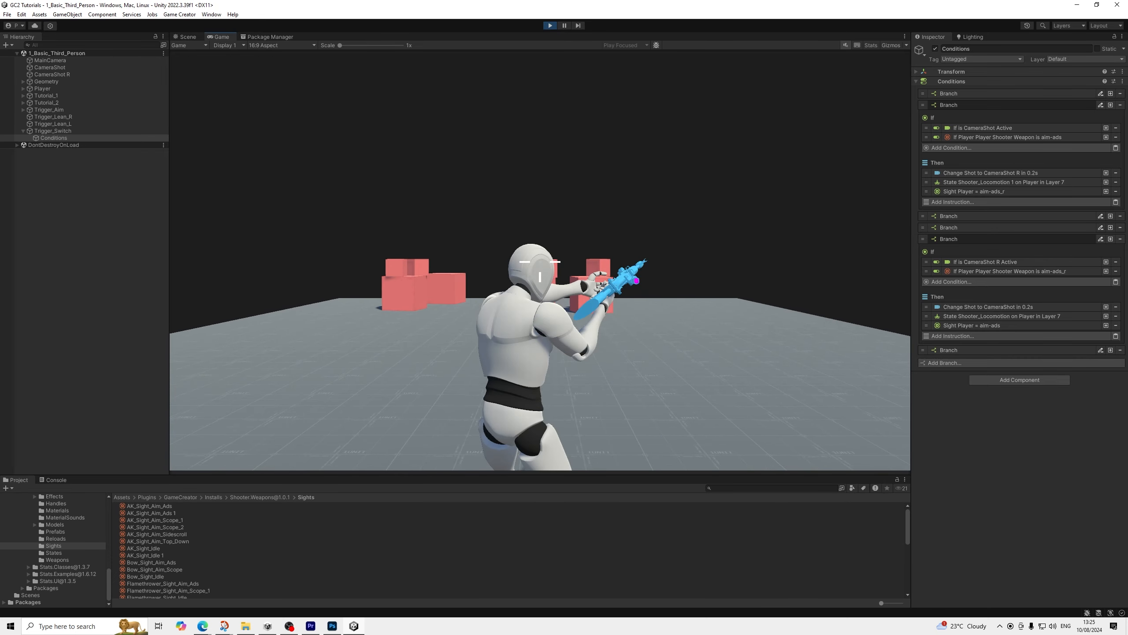
{"action": "key", "text": "Tab"}
{"action": "key", "text": "Tab"}
{"action": "key", "text": "Tab"}
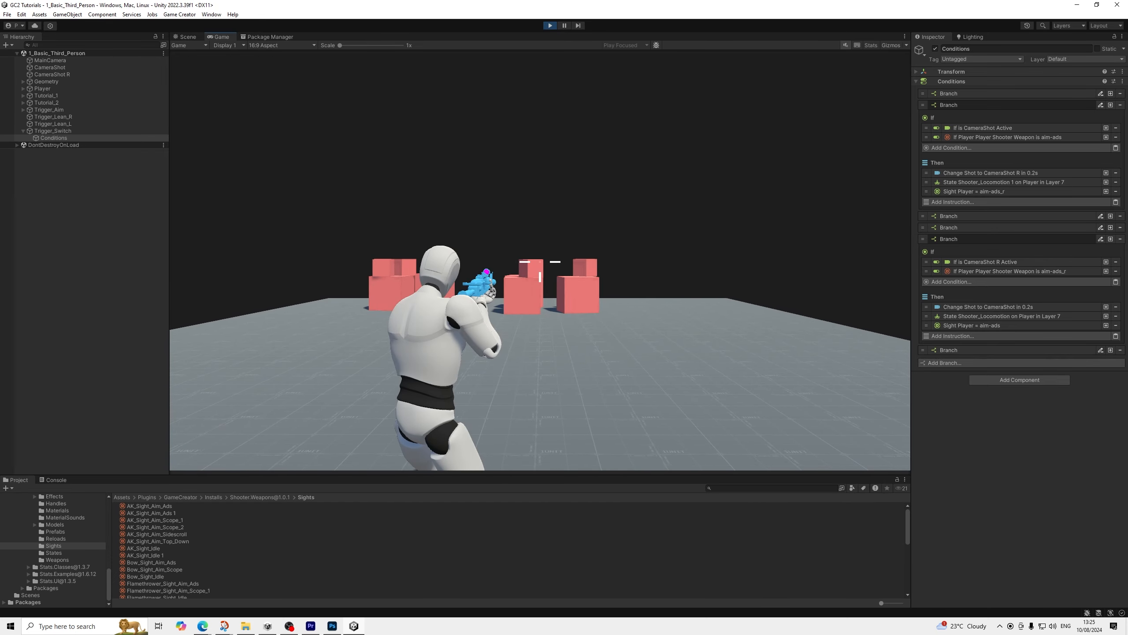
{"action": "key", "text": "Tab"}
{"action": "key", "text": "Tab"}
{"action": "key", "text": "Tab"}
{"action": "key", "text": "Tab"}
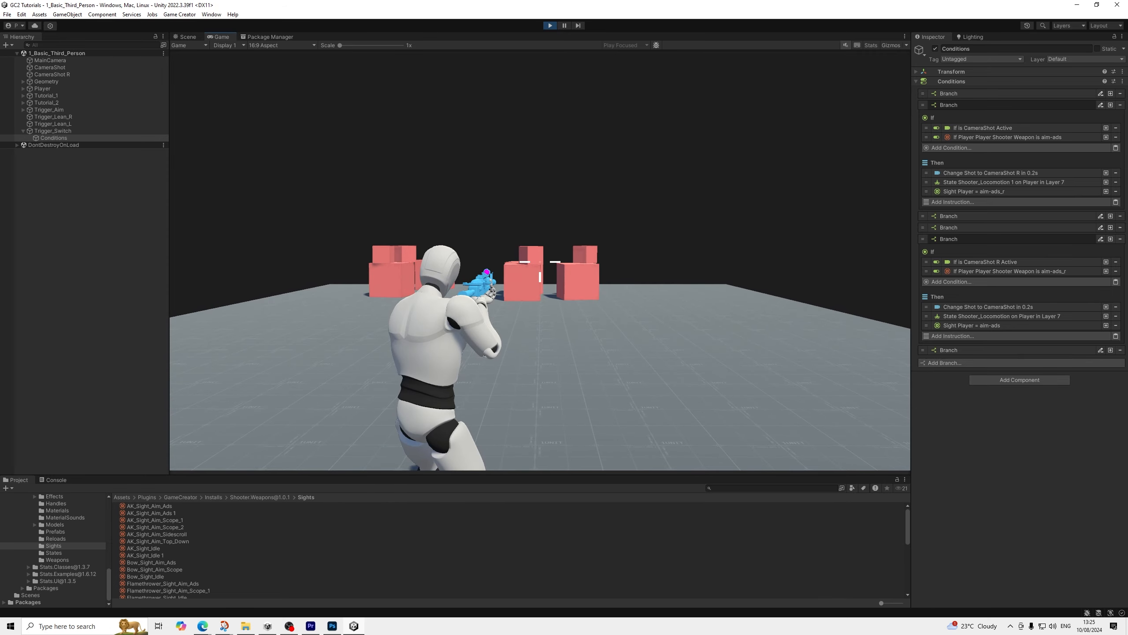
{"action": "key", "text": "Escape"}
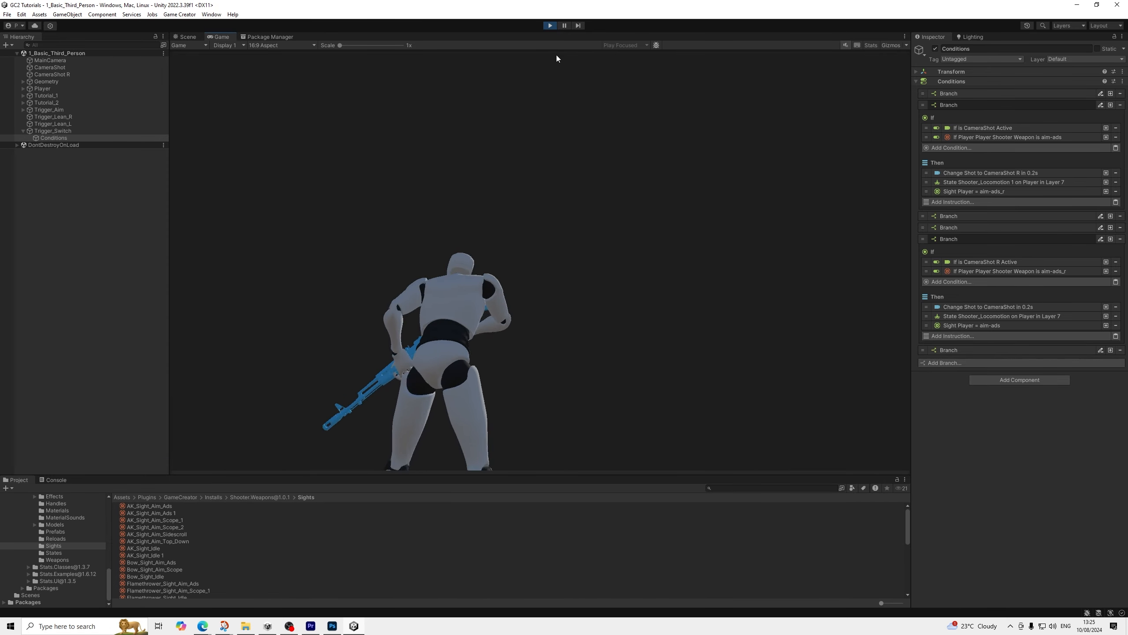
{"action": "left_click", "coordinate": [546, 27]}
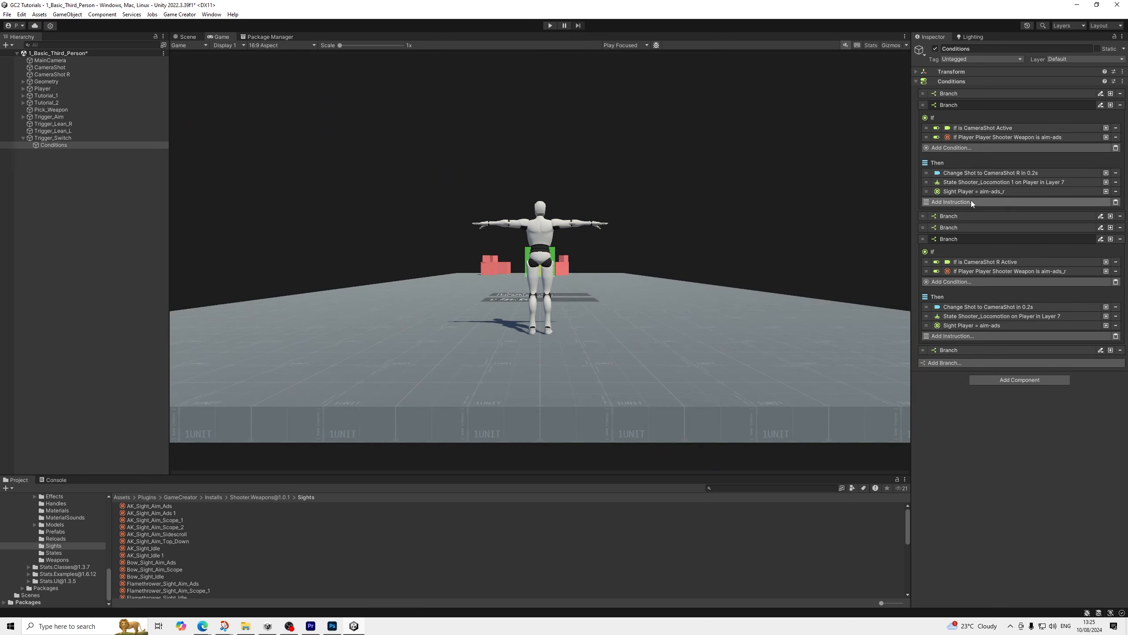
Duplicate the aim-ads_r sight instruction in the CameraShot aim branch, set the copy's sight ID to idle, and place it first under Then
{"action": "left_click", "coordinate": [998, 191]}
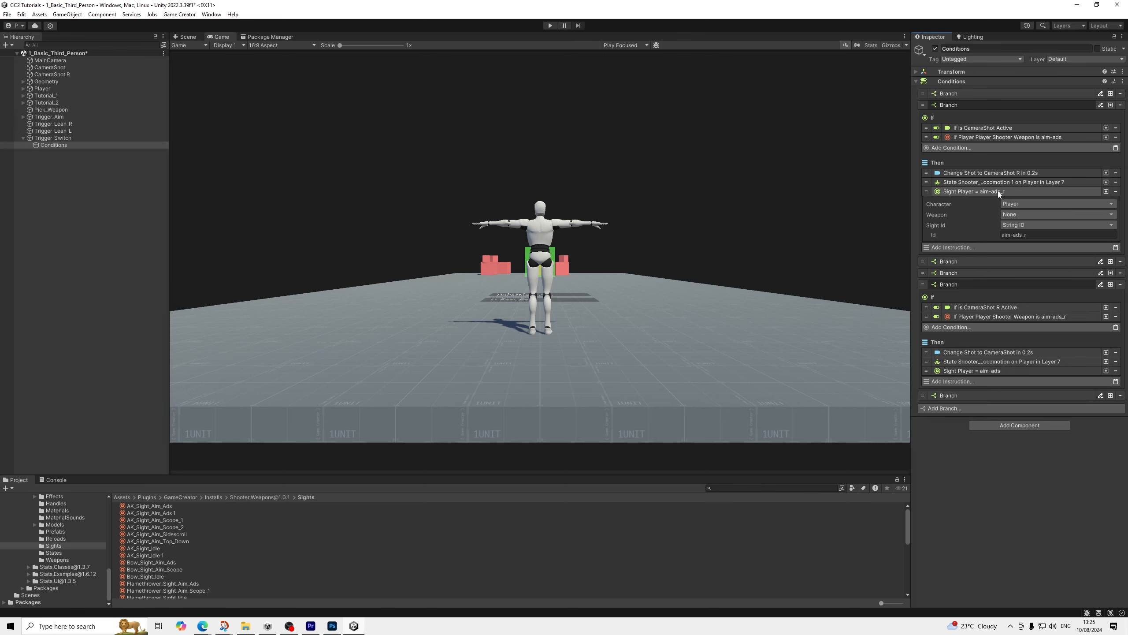
{"action": "left_click", "coordinate": [1106, 192]}
{"action": "left_click", "coordinate": [985, 247]}
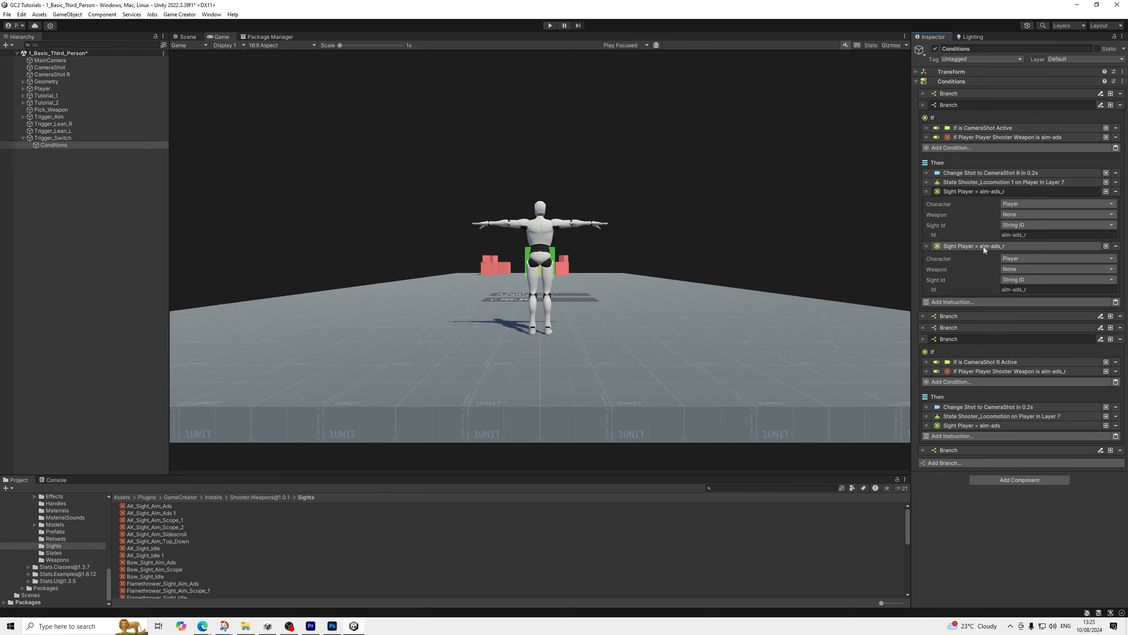
{"action": "left_click", "coordinate": [1029, 289]}
{"action": "type", "text": "idle"}
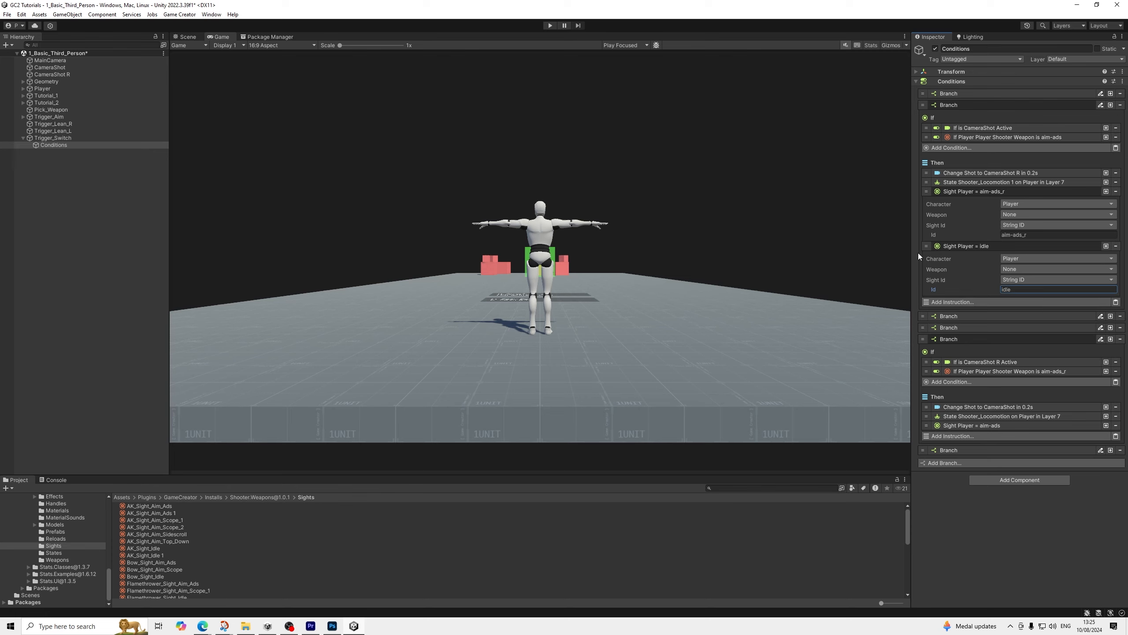
{"action": "left_click", "coordinate": [960, 244]}
{"action": "left_click_drag", "start_coordinate": [922, 248], "coordinate": [933, 172]}
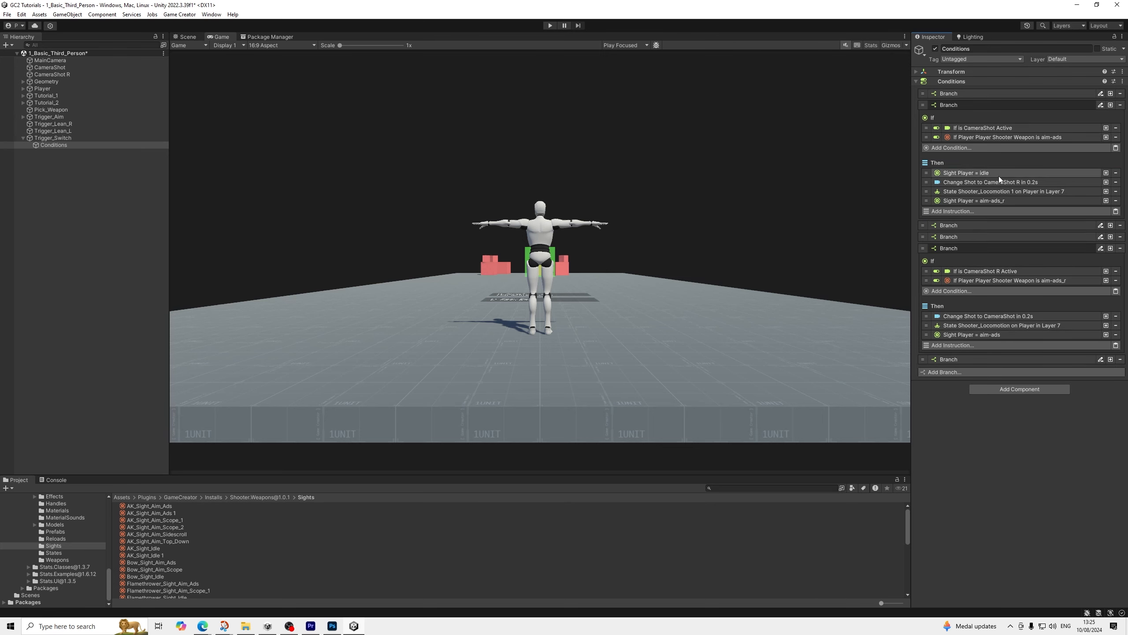
Add a Wait Seconds instruction of 0.2 seconds to the CameraShot aim branch and place it directly after the idle sight instruction
{"action": "left_click", "coordinate": [960, 211]}
{"action": "type", "text": "wa"}
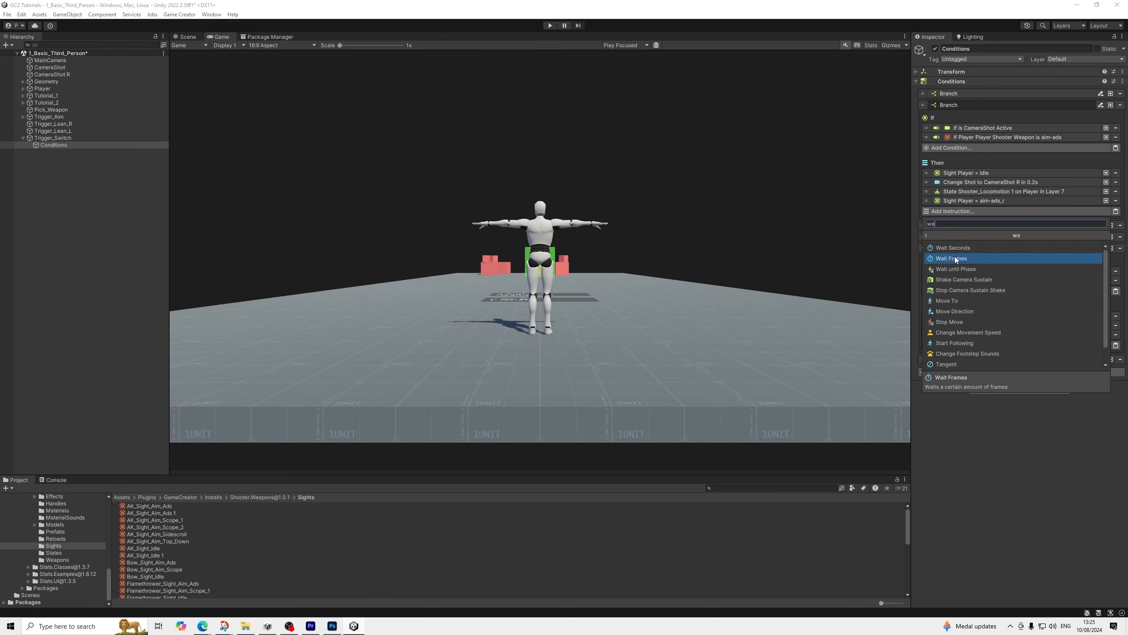
{"action": "left_click", "coordinate": [959, 247]}
{"action": "left_click", "coordinate": [1024, 231]}
{"action": "type", "text": "0"}
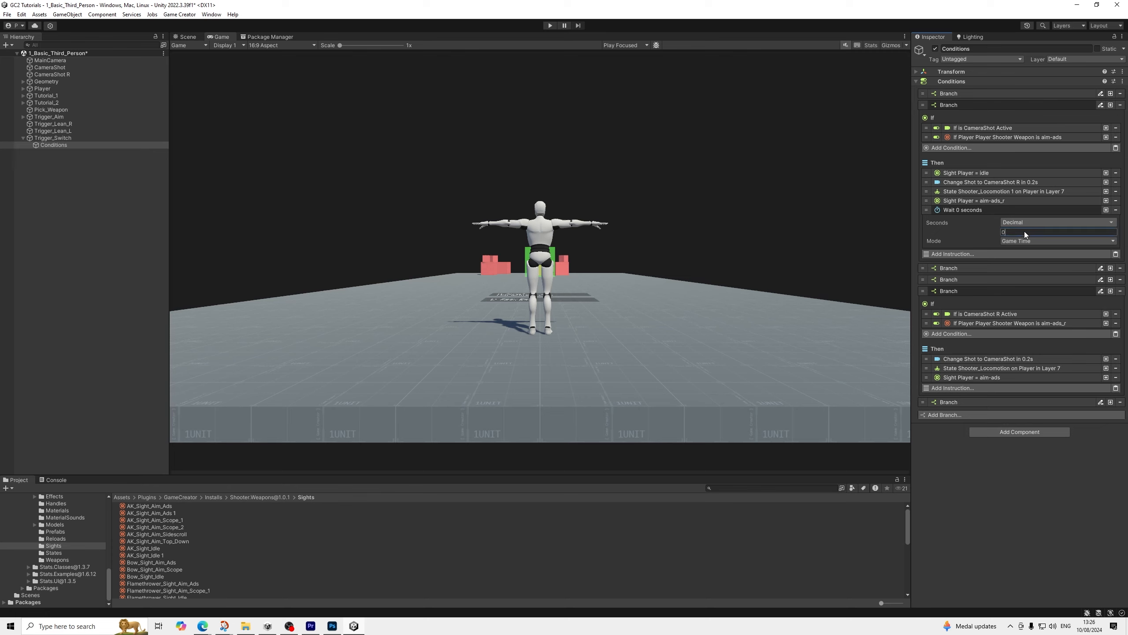
{"action": "type", "text": ".2"}
{"action": "left_click", "coordinate": [970, 209]}
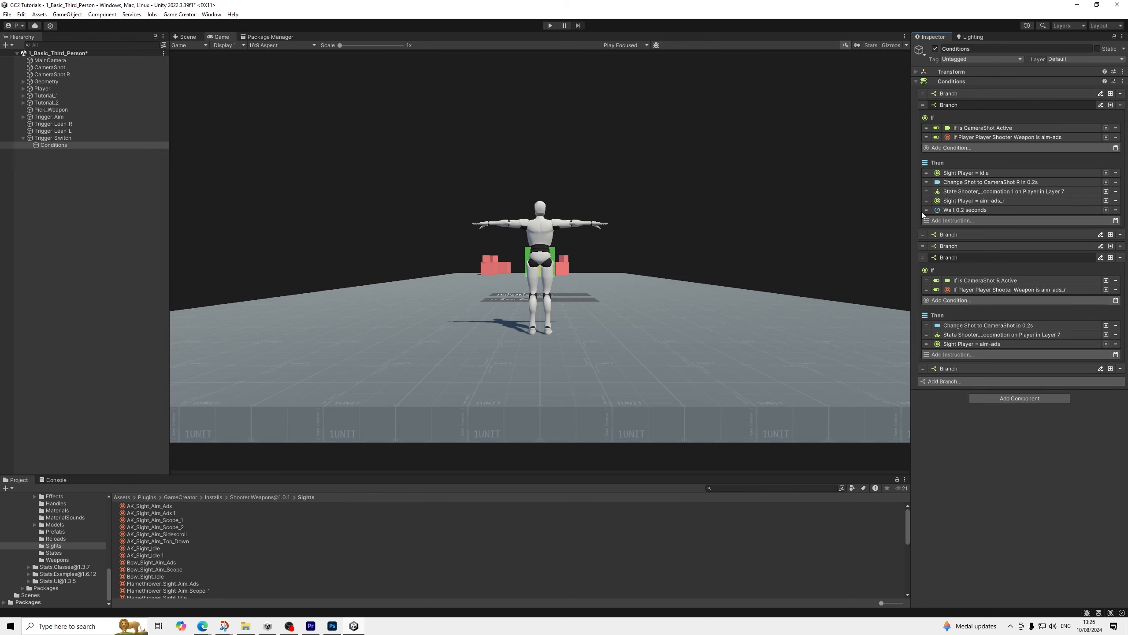
{"action": "left_click_drag", "start_coordinate": [925, 210], "coordinate": [977, 180]}
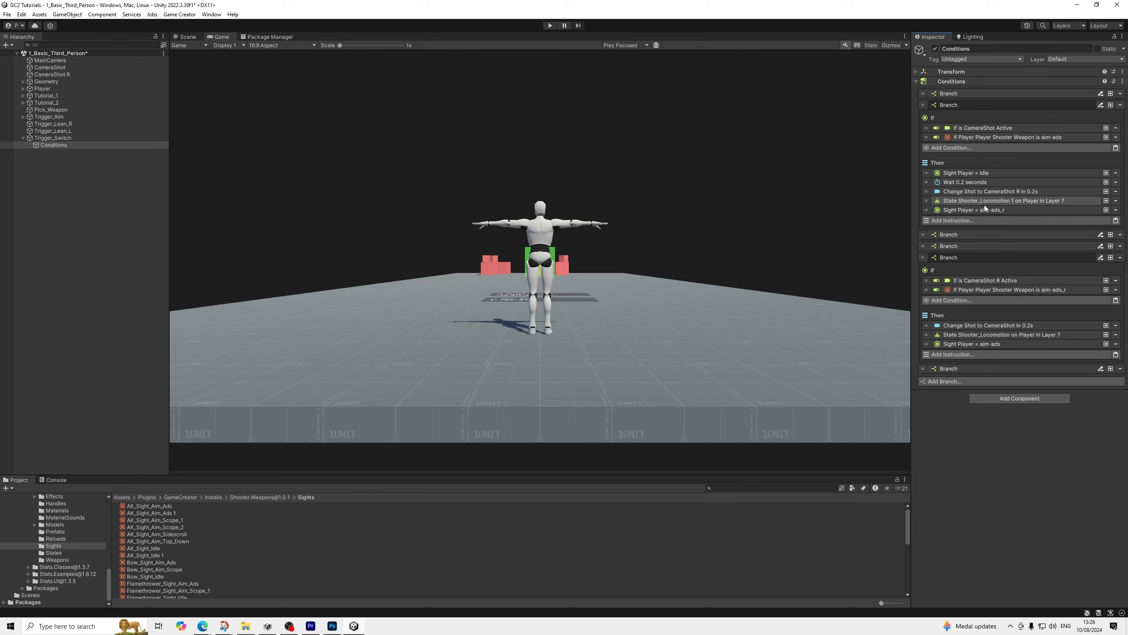
Before the aim-ads_r sight in the CameraShot aim branch, add duplicates of the idle sight, with ID idle_r, and the 0.2-second wait
{"action": "left_click", "coordinate": [1106, 182]}
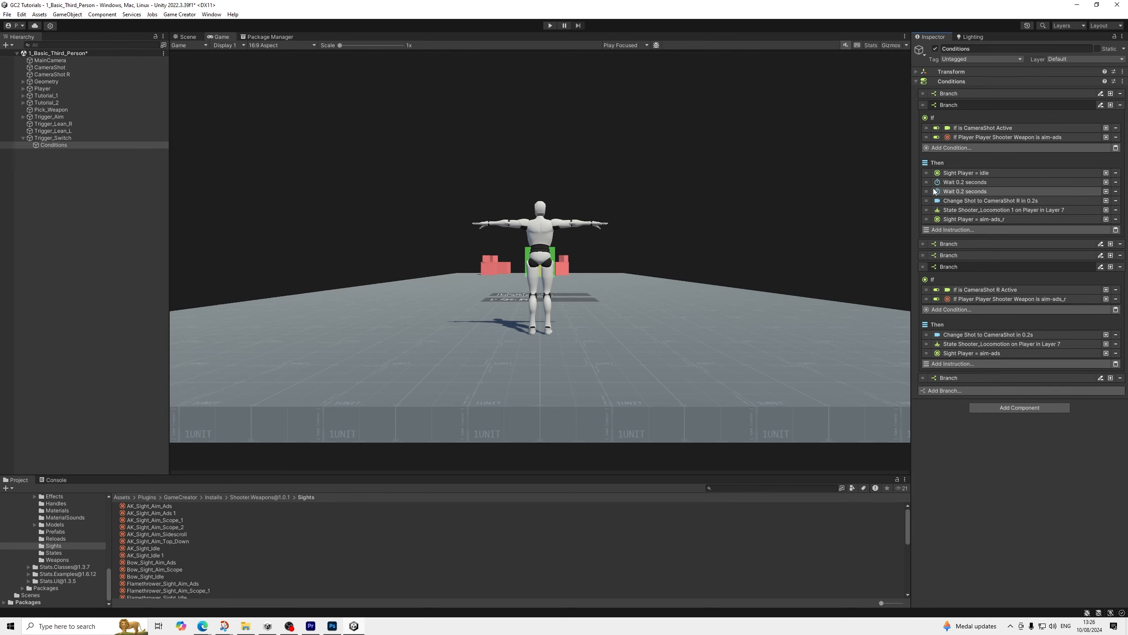
{"action": "left_click_drag", "start_coordinate": [933, 192], "coordinate": [946, 221]}
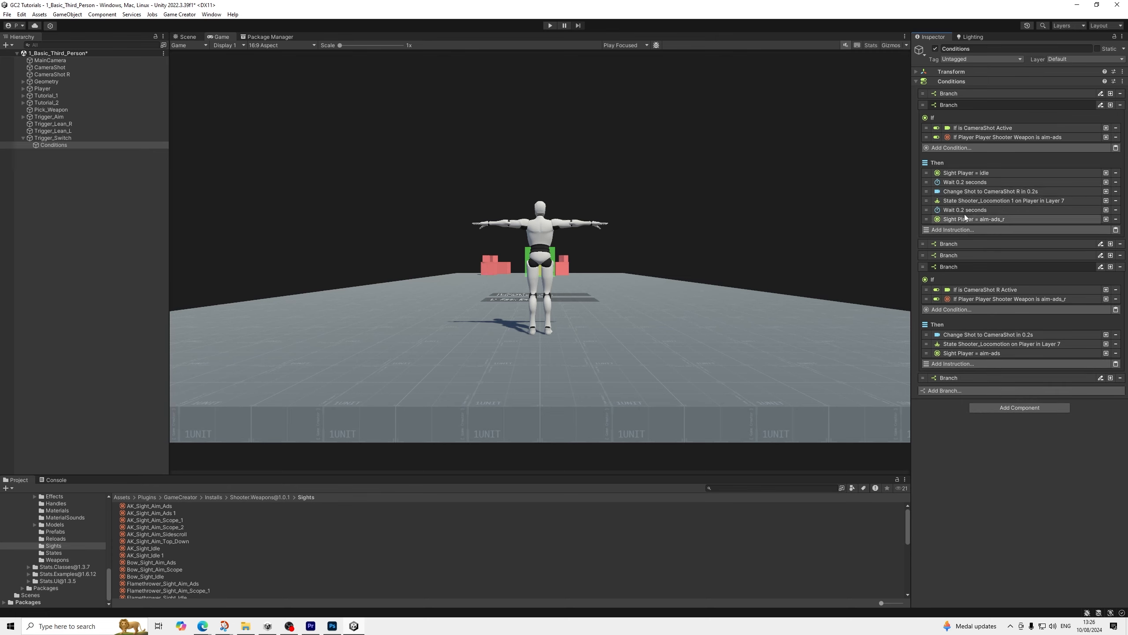
{"action": "left_click", "coordinate": [1106, 173]}
{"action": "left_click_drag", "start_coordinate": [933, 183], "coordinate": [934, 217]}
{"action": "left_click", "coordinate": [994, 210]}
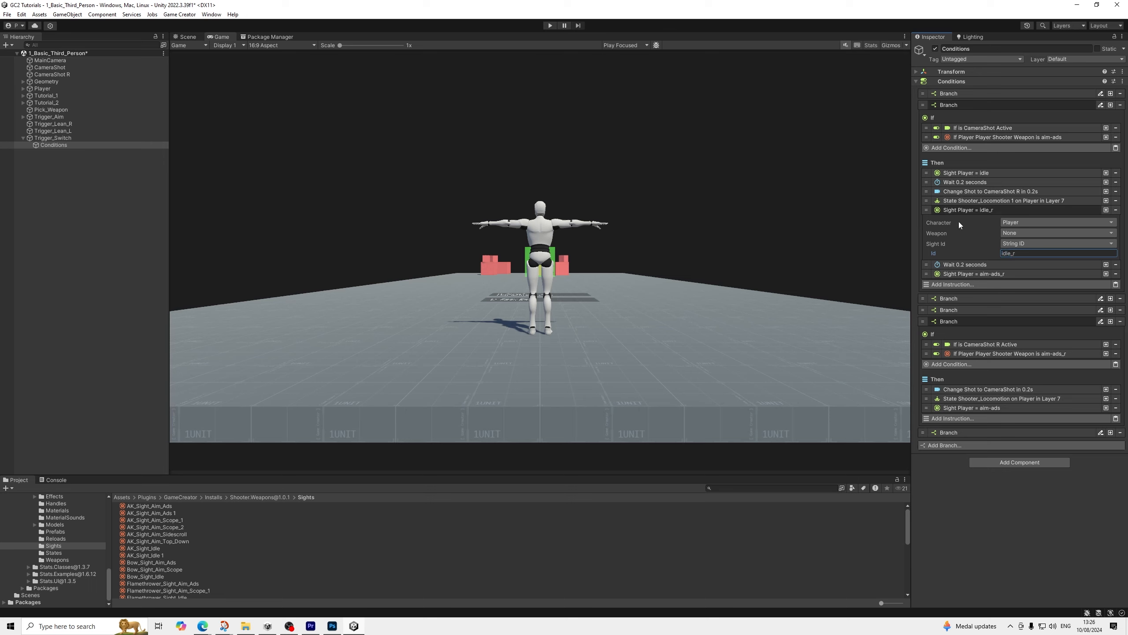
{"action": "left_click", "coordinate": [975, 212]}
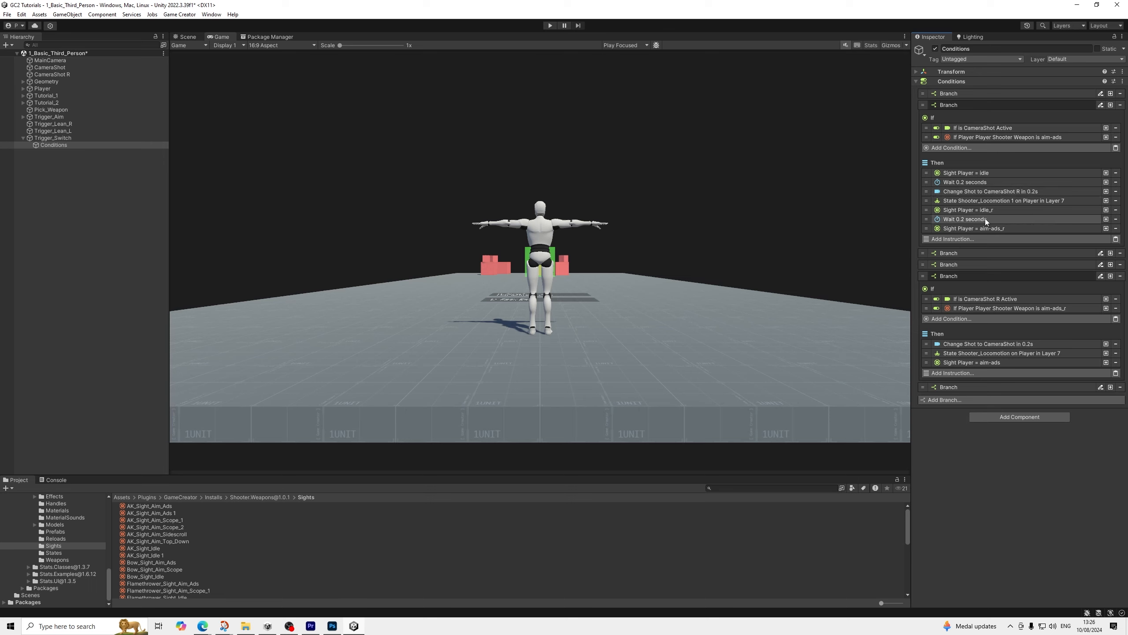
Copy the idle_r sight instruction into the CameraShot R aim branch and place it first under Then
{"action": "right_click", "coordinate": [986, 172]}
{"action": "right_click", "coordinate": [967, 212]}
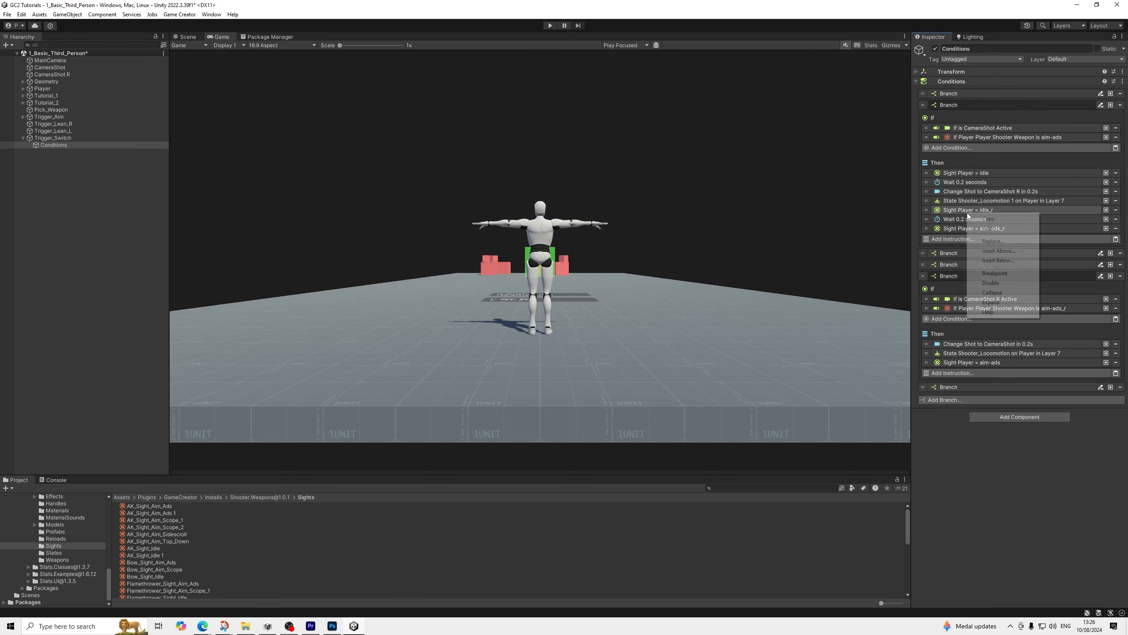
{"action": "left_click", "coordinate": [988, 219]}
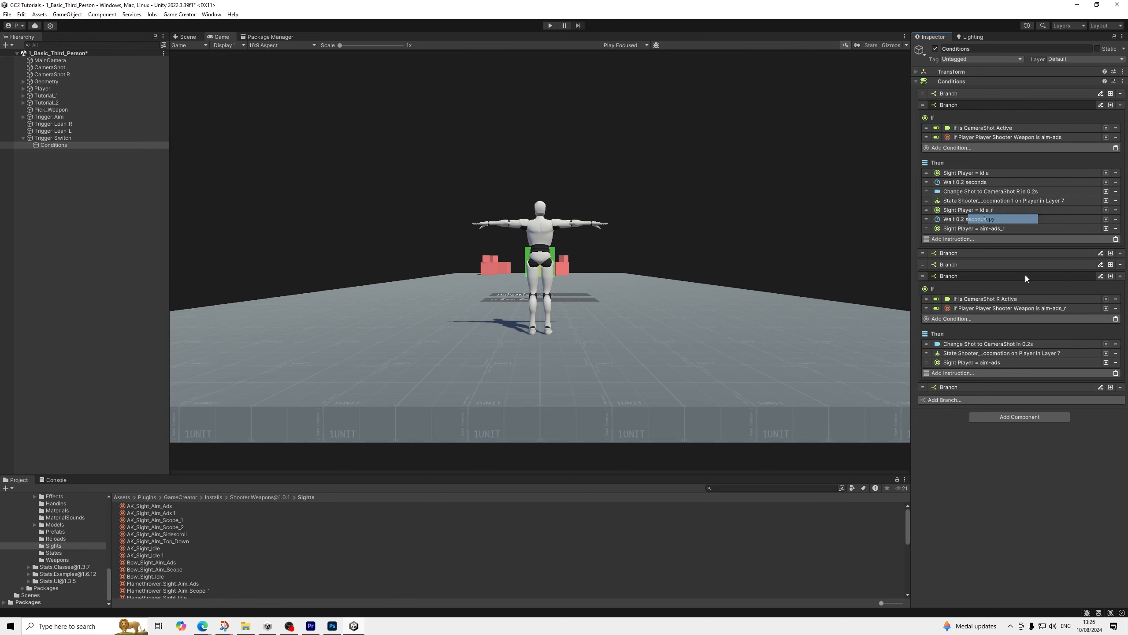
{"action": "left_click", "coordinate": [1116, 373]}
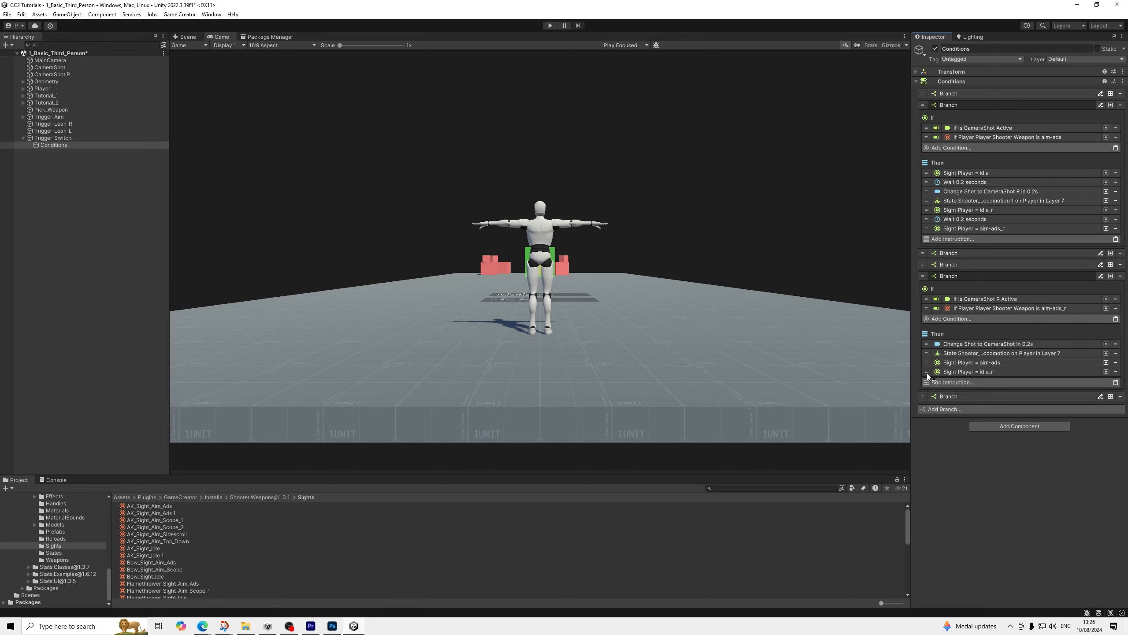
{"action": "left_click_drag", "start_coordinate": [927, 373], "coordinate": [922, 340]}
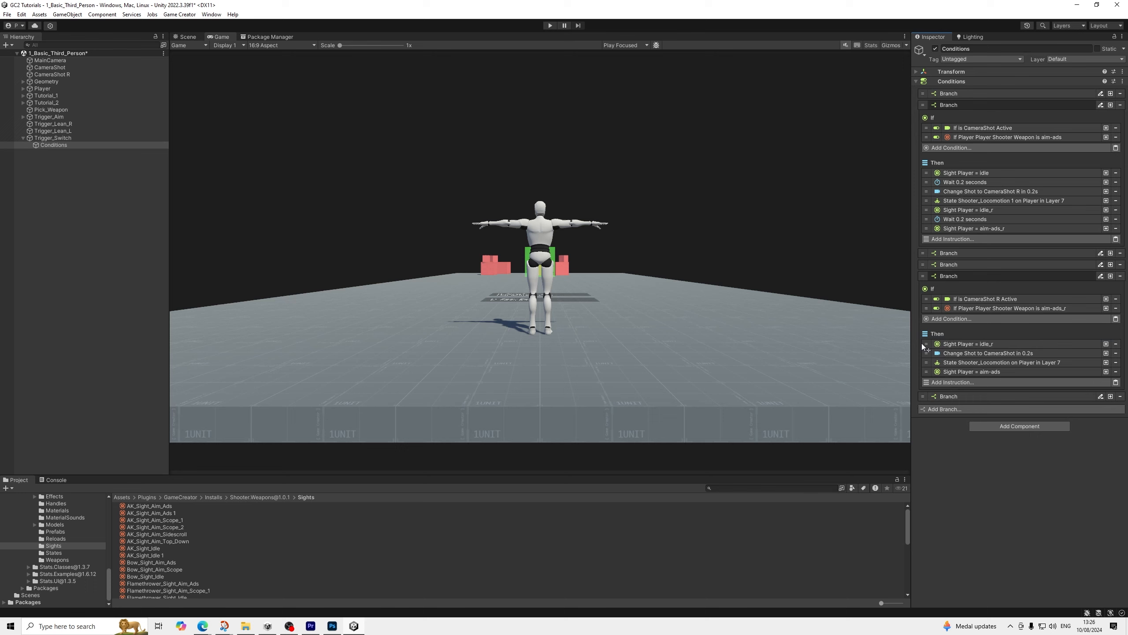
Copy the 0.2-second wait into the CameraShot R aim branch and place it directly after the idle_r sight instruction
{"action": "right_click", "coordinate": [977, 181]}
{"action": "left_click", "coordinate": [996, 192]}
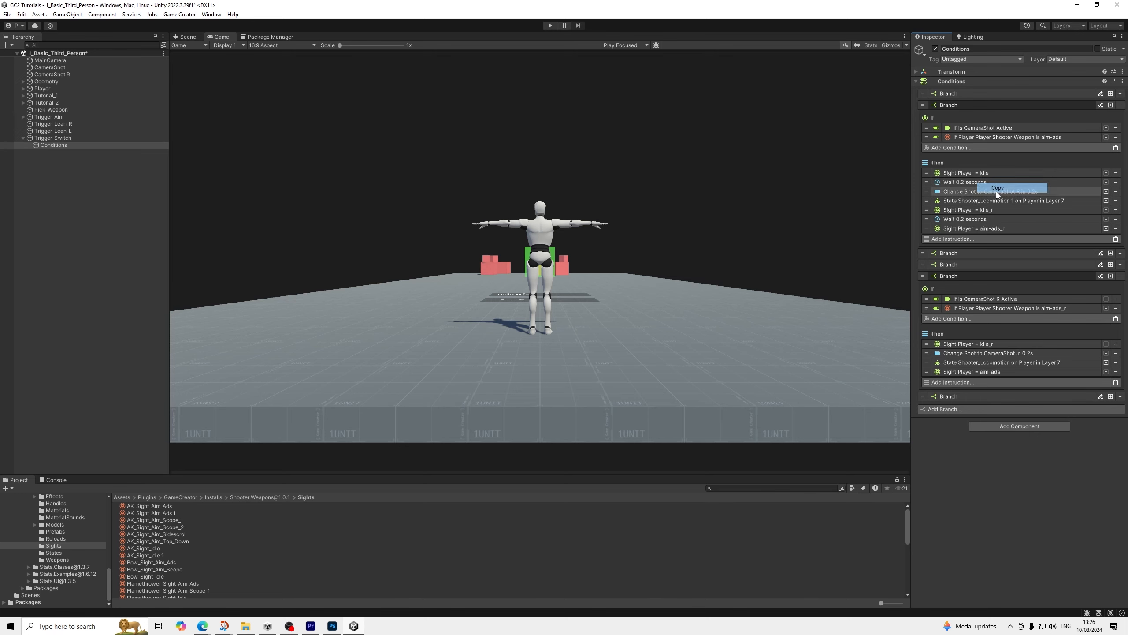
{"action": "left_click", "coordinate": [1116, 383]}
{"action": "left_click_drag", "start_coordinate": [926, 380], "coordinate": [921, 352]}
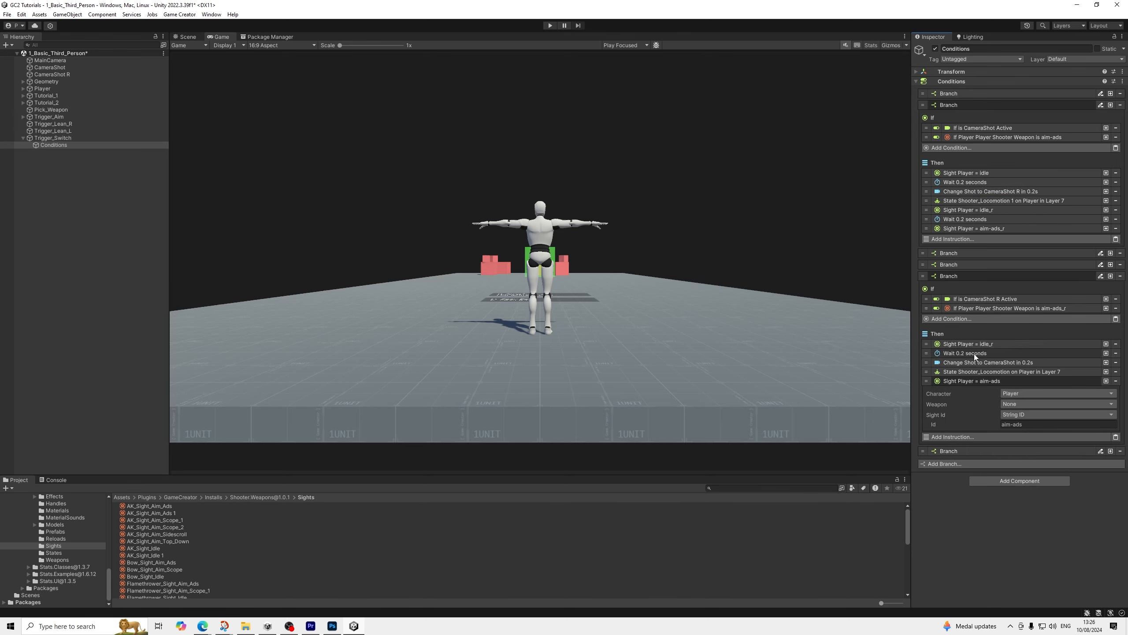
{"action": "left_click", "coordinate": [968, 380]}
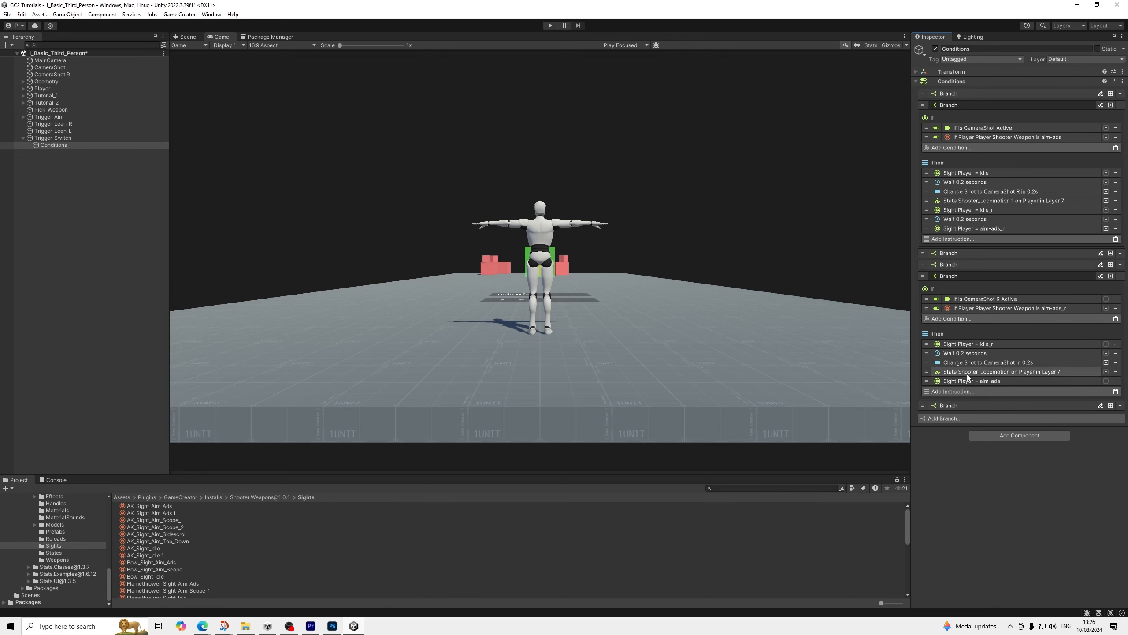
Copy the idle sight instruction into the CameraShot R aim branch and place it directly before the aim-ads sight instruction
{"action": "right_click", "coordinate": [965, 210]}
{"action": "left_click", "coordinate": [981, 215]}
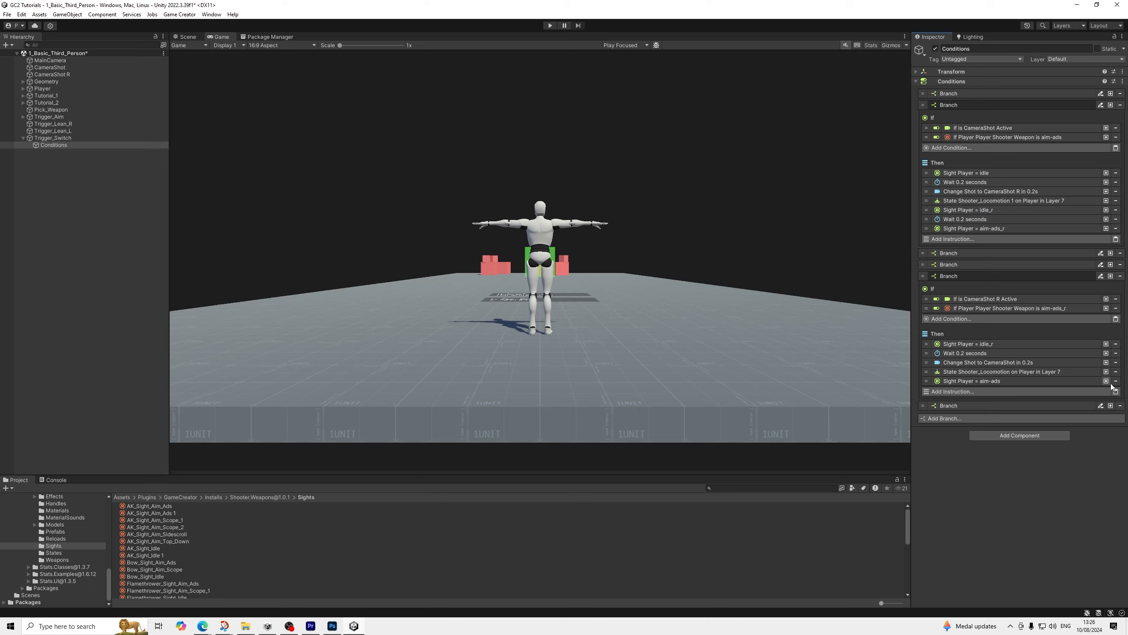
{"action": "right_click", "coordinate": [988, 177]}
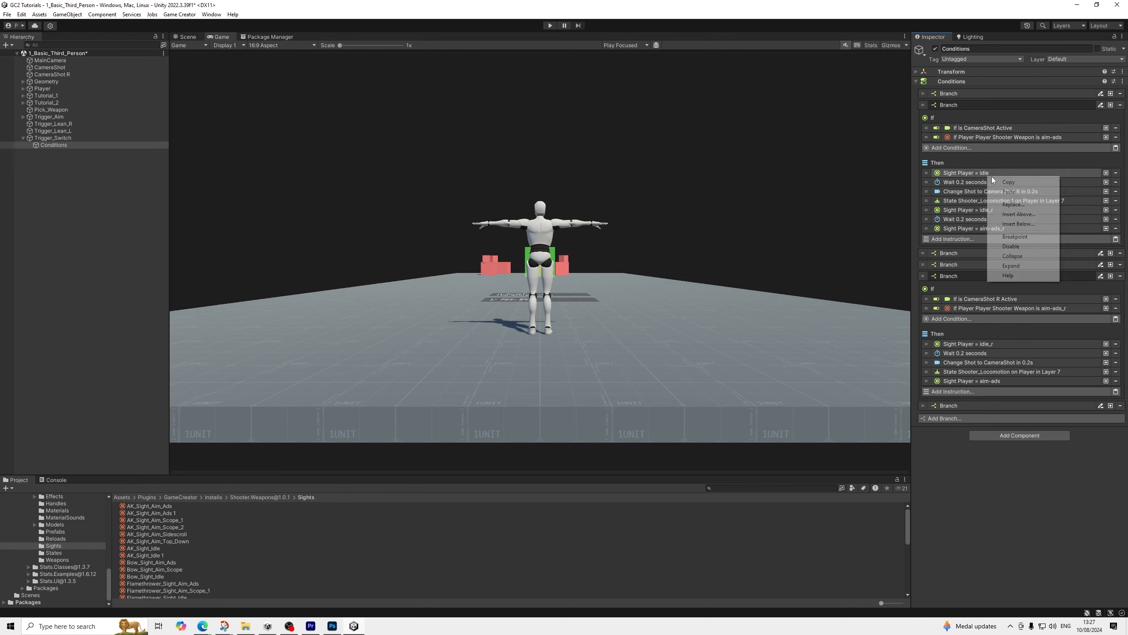
{"action": "left_click", "coordinate": [1005, 182]}
{"action": "left_click", "coordinate": [1115, 391]}
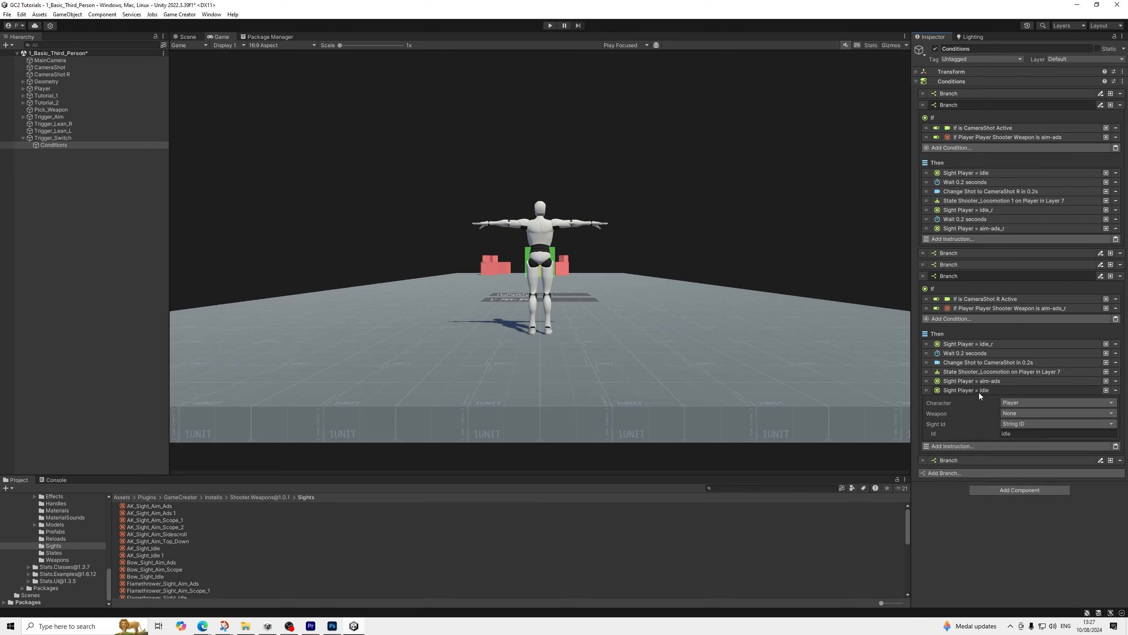
{"action": "left_click", "coordinate": [979, 389]}
{"action": "mouse_move", "coordinate": [928, 391]}
{"action": "left_mouse_down"}
{"action": "mouse_move", "coordinate": [928, 369]}
{"action": "mouse_move", "coordinate": [927, 384]}
{"action": "left_mouse_up"}
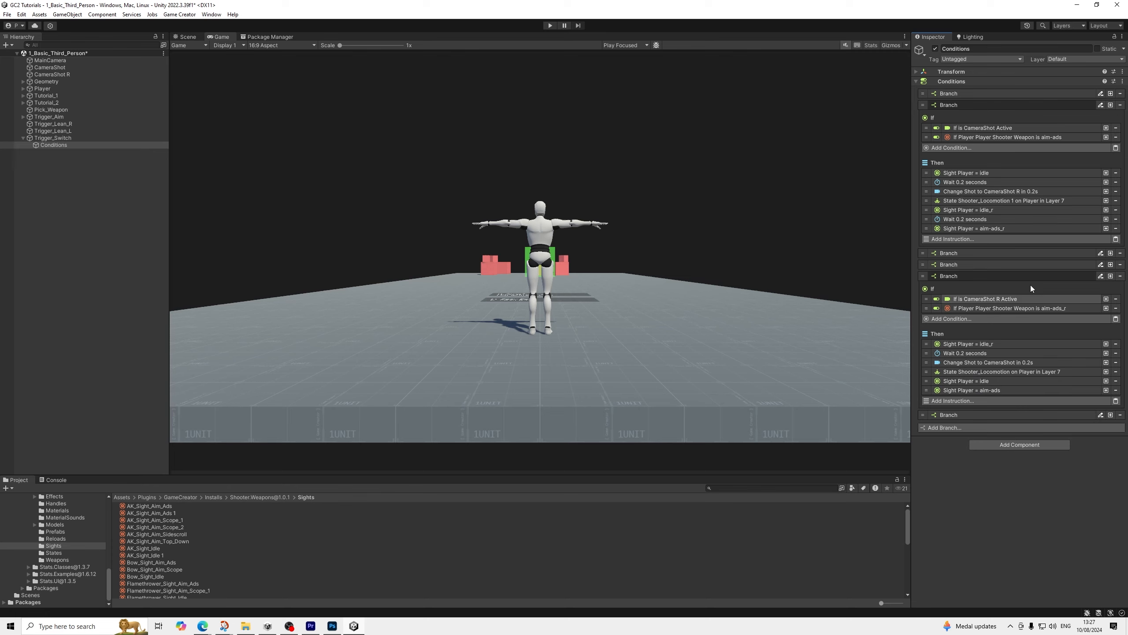
Paste another 0.2-second wait into the CameraShot R aim branch, between the idle and aim-ads sight instructions
{"action": "right_click", "coordinate": [983, 220]}
{"action": "left_click", "coordinate": [998, 225]}
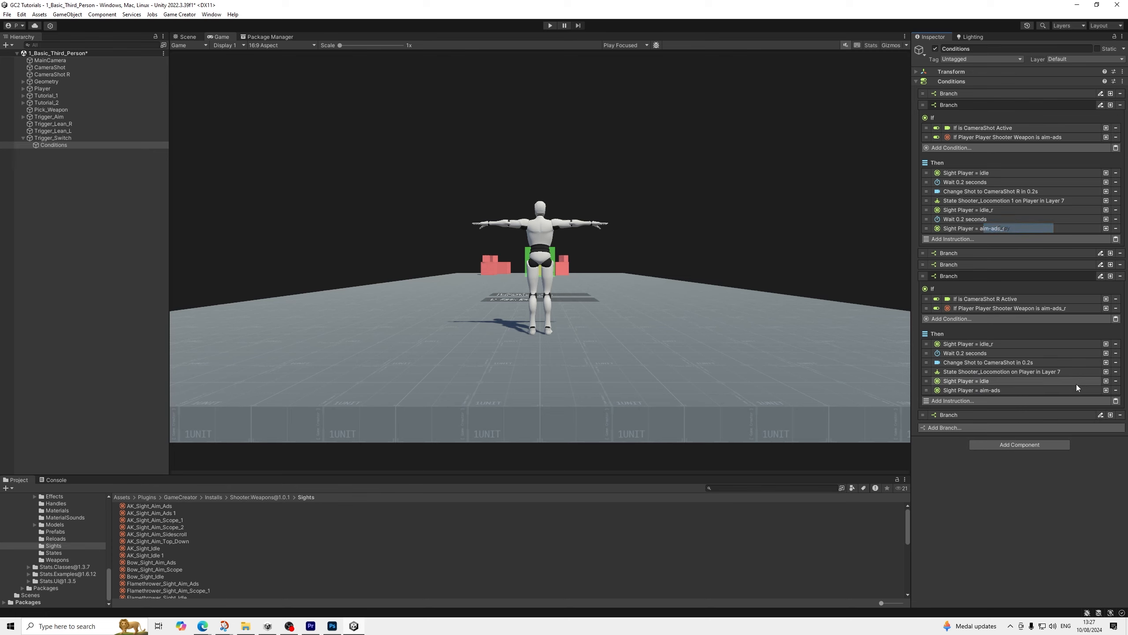
{"action": "left_click", "coordinate": [1116, 401]}
{"action": "left_click_drag", "start_coordinate": [927, 399], "coordinate": [927, 387]}
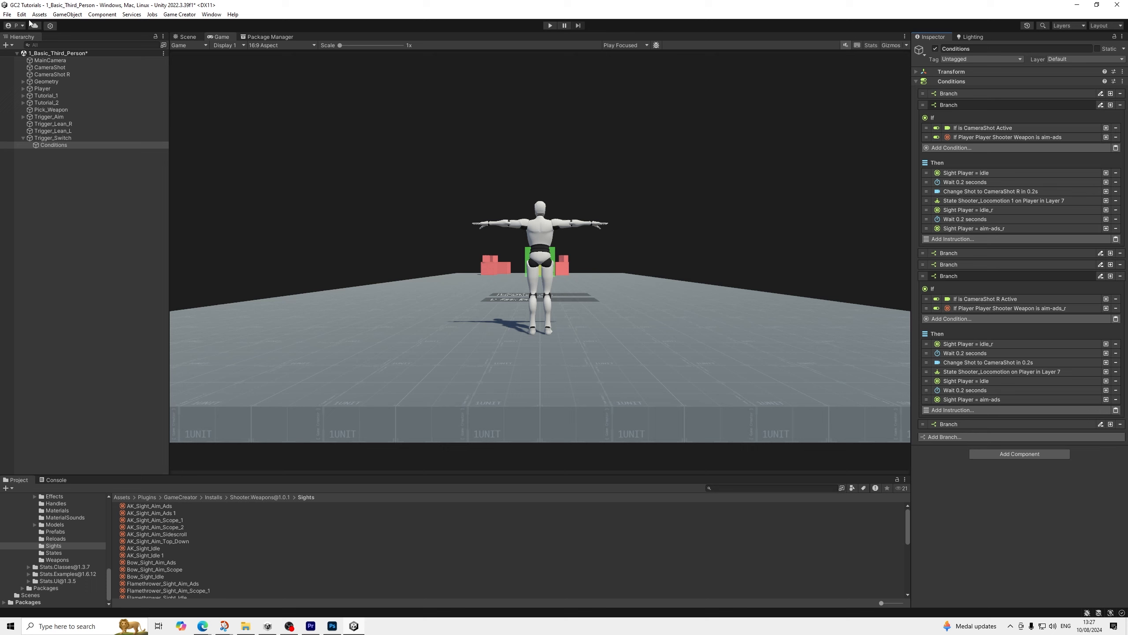
Save the scene and start Play mode
{"action": "left_click", "coordinate": [7, 14]}
{"action": "left_click", "coordinate": [19, 58]}
{"action": "left_click", "coordinate": [551, 27]}
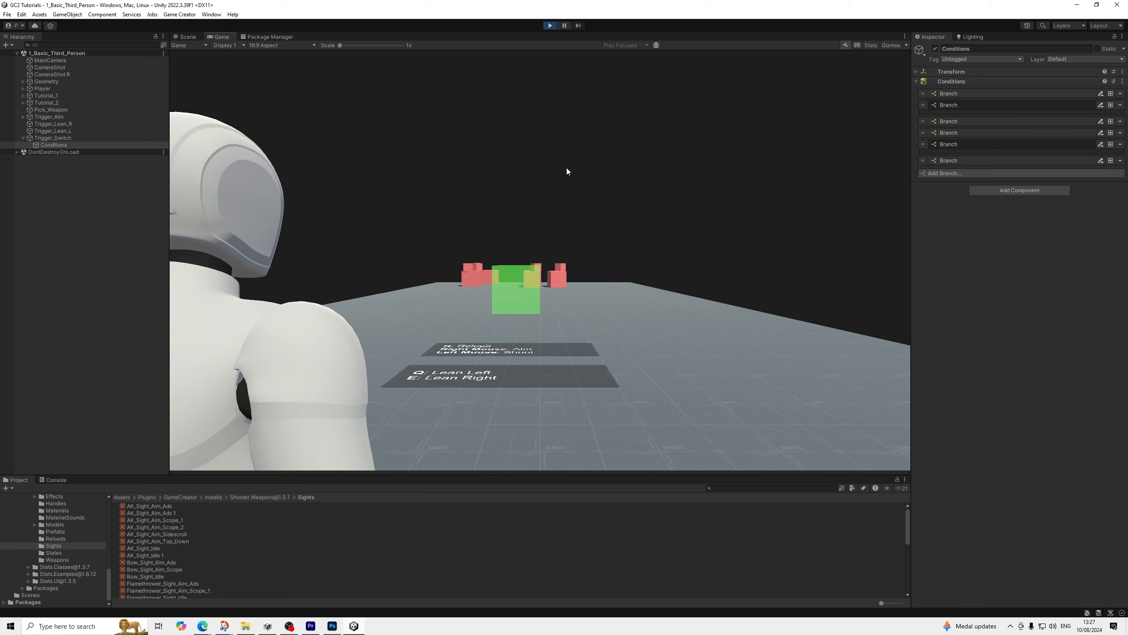
Playtest the revised branches by picking up the weapon and repeatedly switching shoulders, both while aiming and while idle
{"action": "key", "text": "w"}
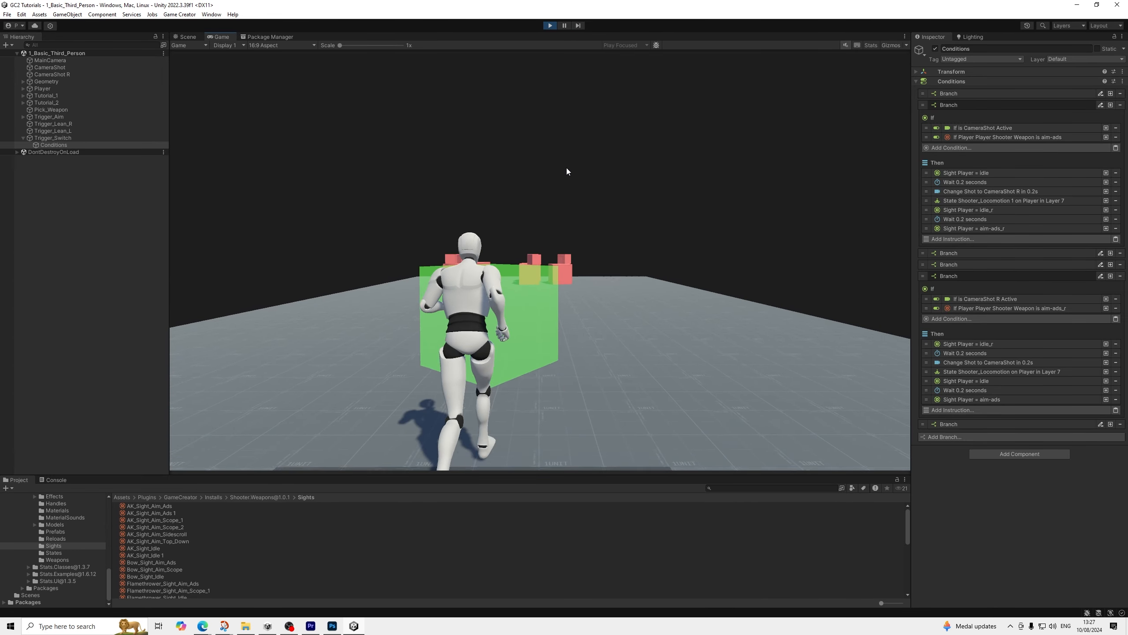
{"action": "right_click", "coordinate": [566, 169]}
{"action": "key", "text": "Tab"}
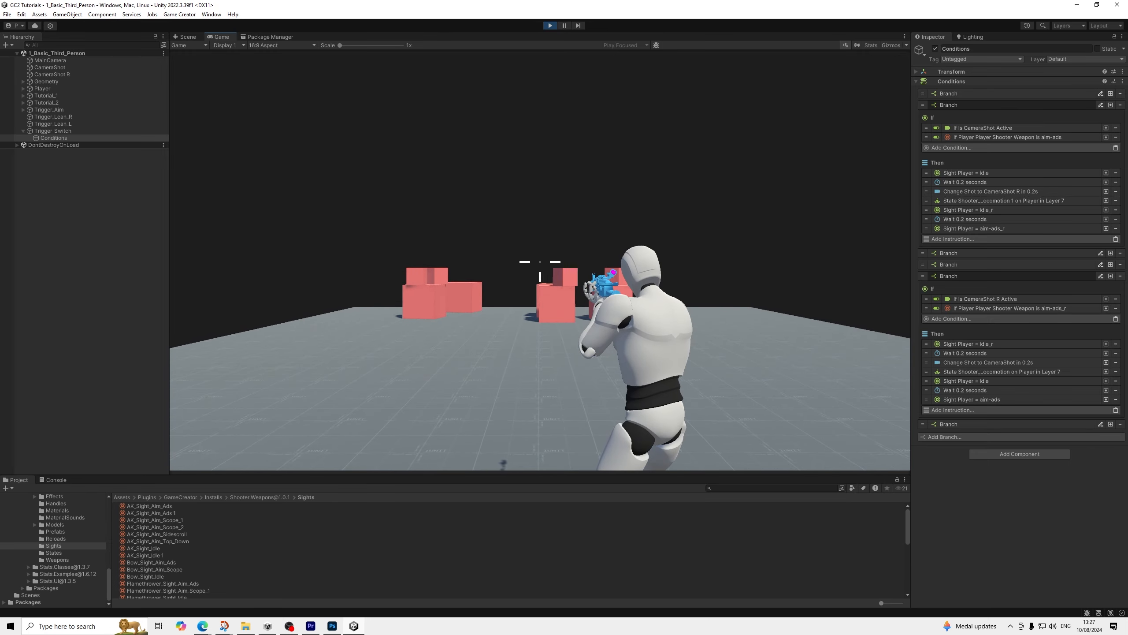
{"action": "key", "text": "Tab"}
{"action": "key", "text": "Tab"}
{"action": "key", "text": "Tab"}
{"action": "key", "text": "Tab"}
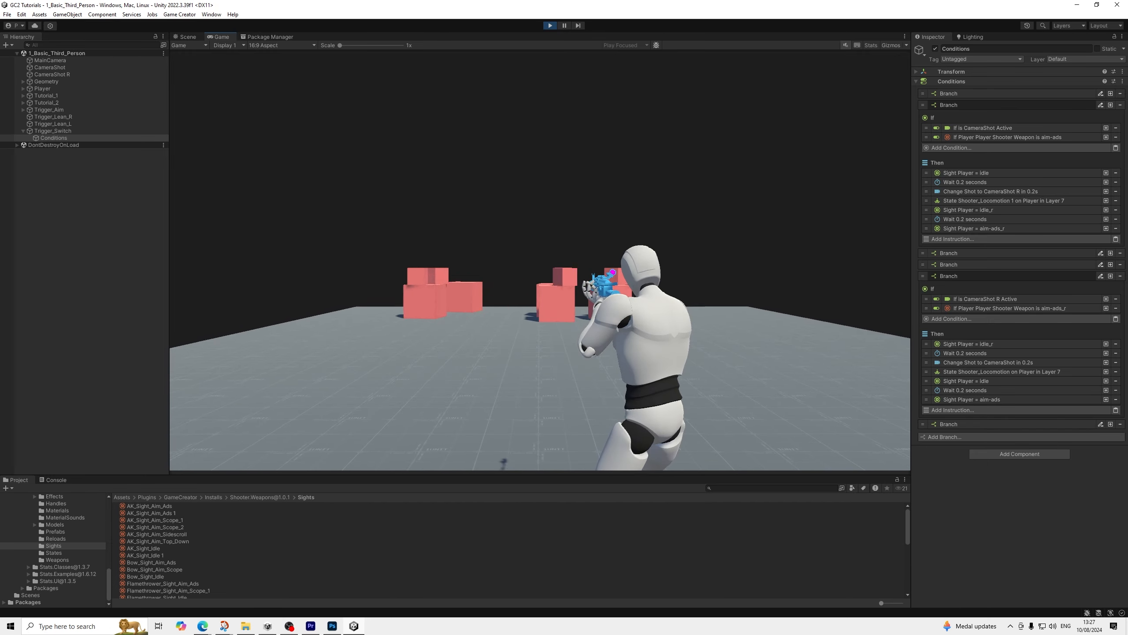
{"action": "key", "text": "Tab"}
{"action": "key", "text": "Tab"}
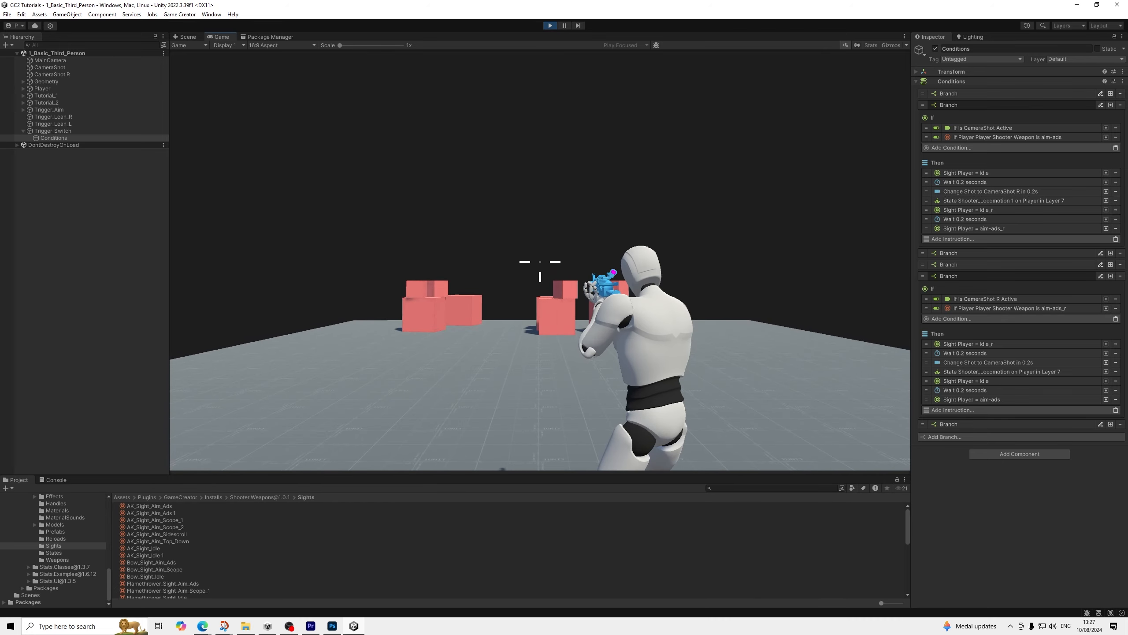
{"action": "key", "text": "Tab"}
{"action": "key", "text": "Tab"}
{"action": "key", "text": "Tab"}
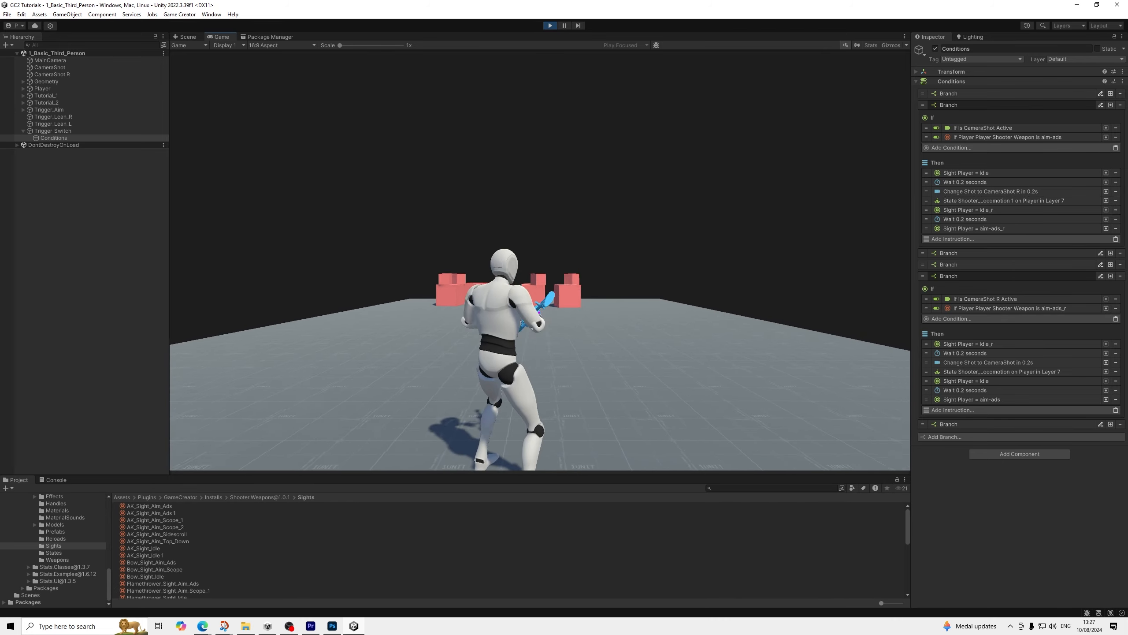
{"action": "key", "text": "Tab"}
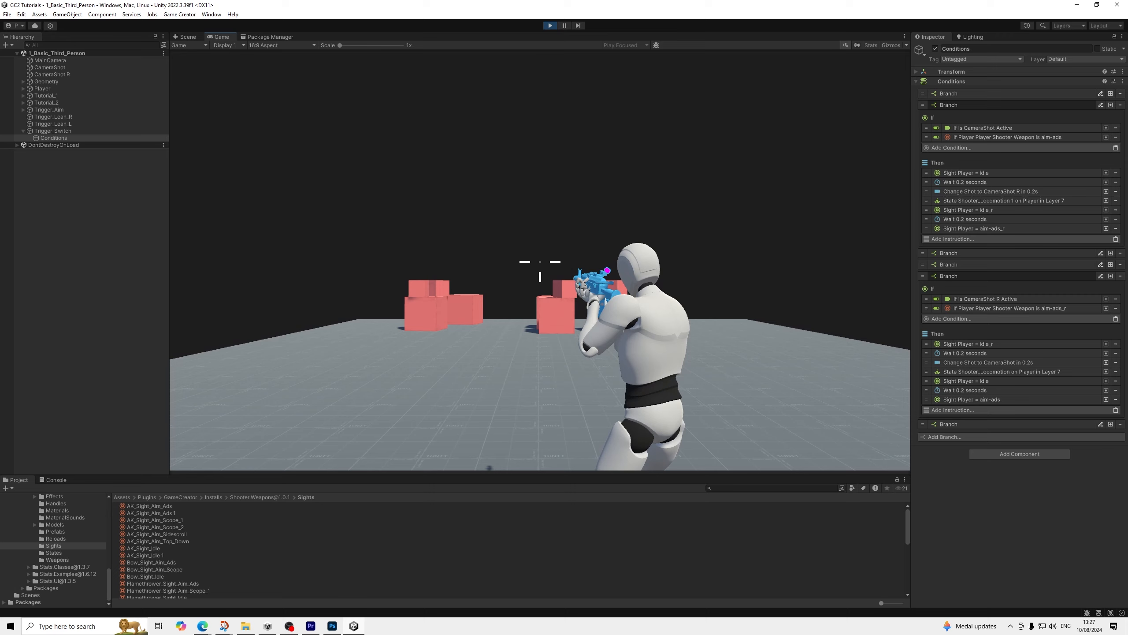
{"action": "key", "text": "Tab"}
{"action": "key", "text": "Tab"}
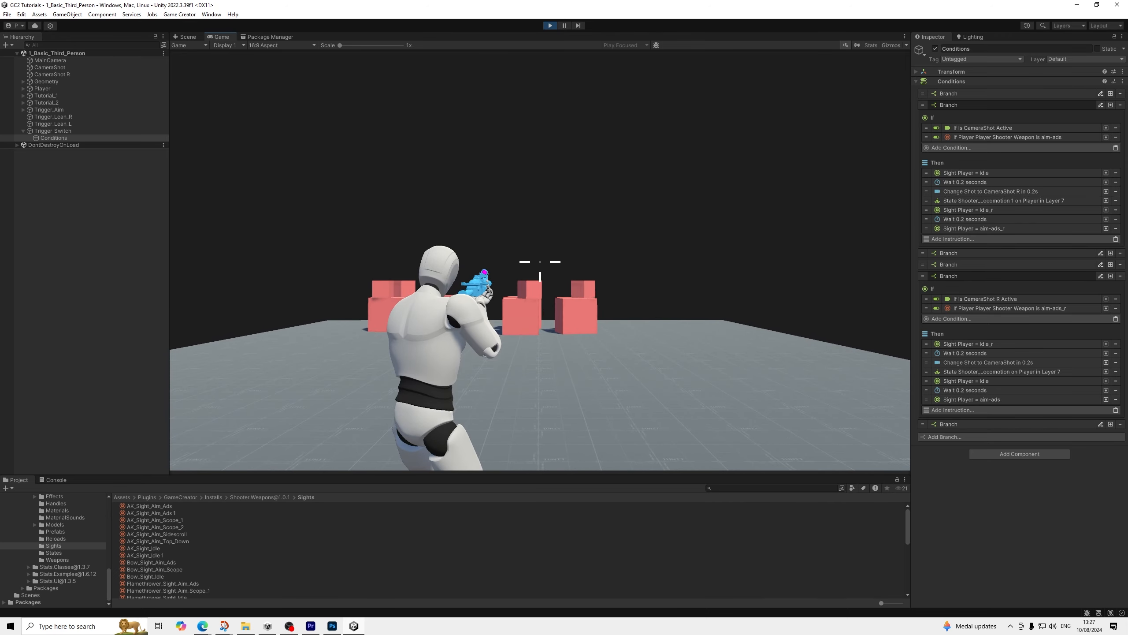
{"action": "key", "text": "Tab"}
{"action": "key", "text": "Tab"}
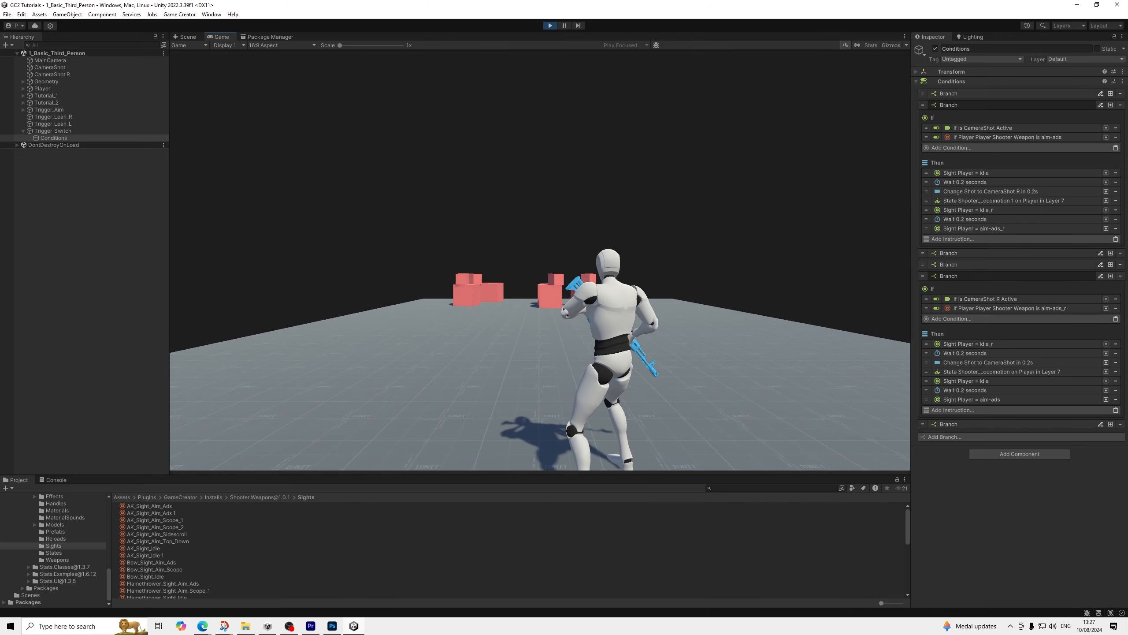
{"action": "key", "text": "Tab"}
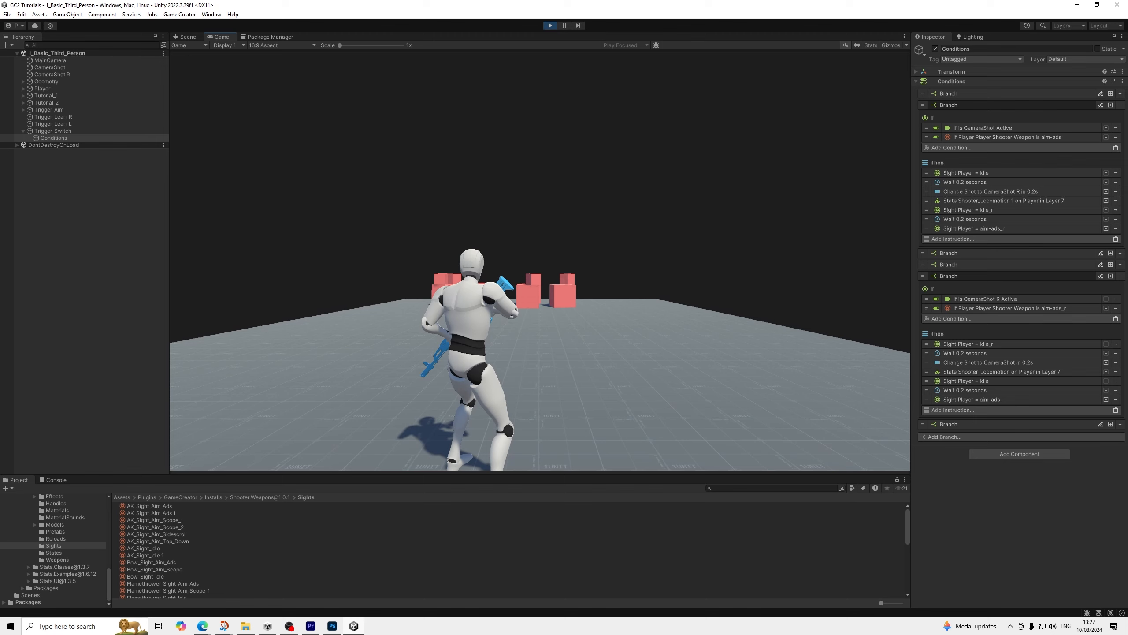
{"action": "right_click", "coordinate": [541, 261]}
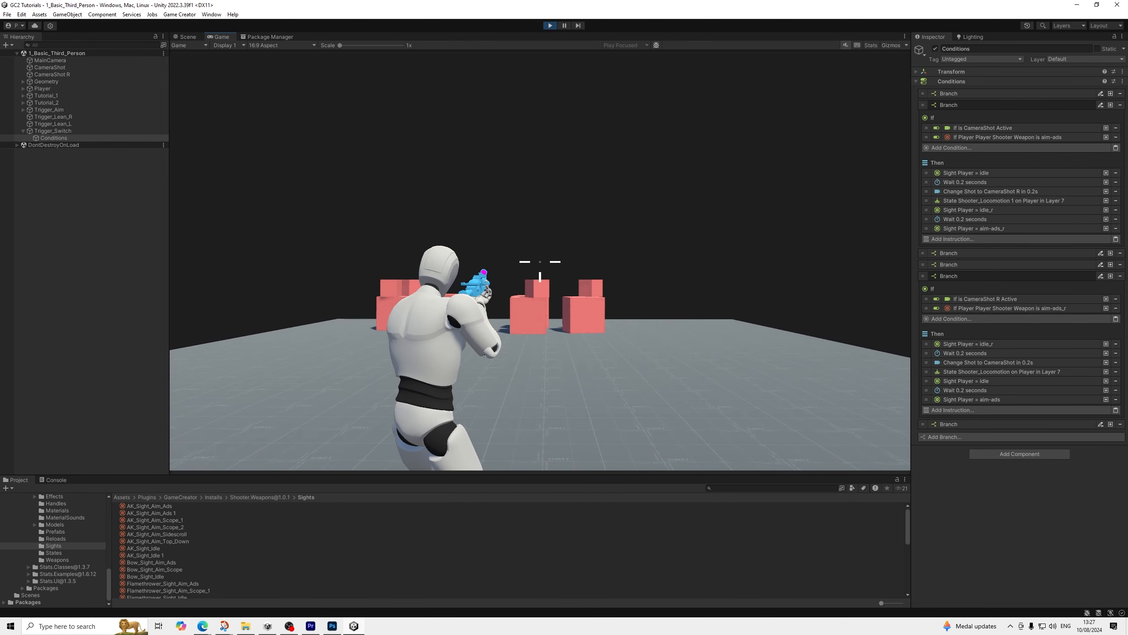
{"action": "right_click", "coordinate": [541, 261]}
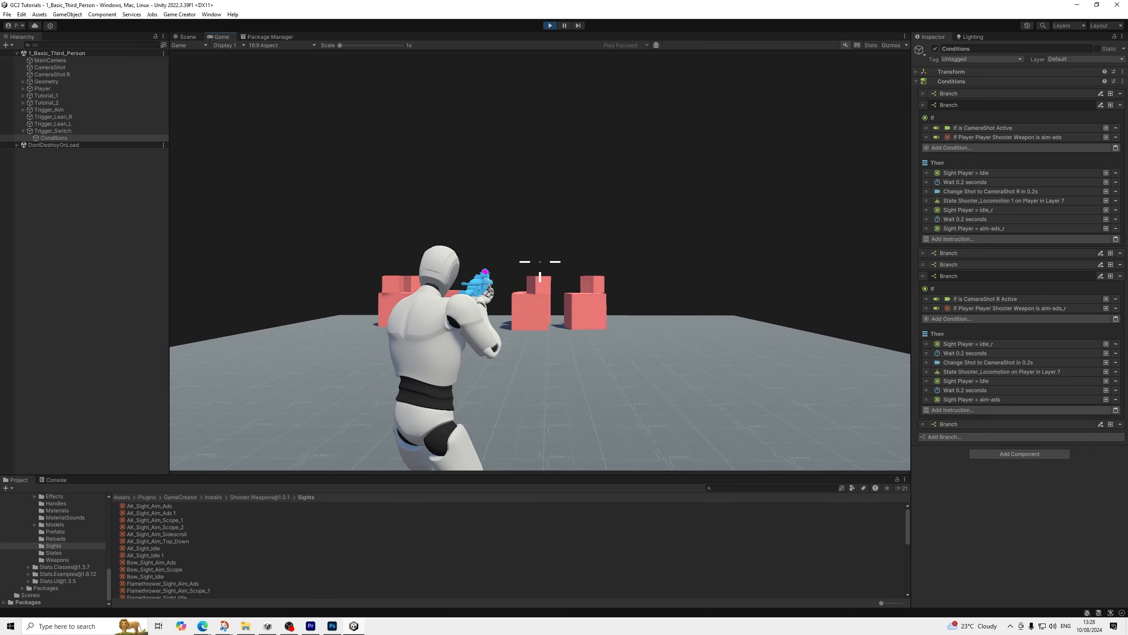
Test the shoulder switch again in both stances, toggling aim on and off and advancing towards the red blocks
{"action": "key", "text": "Tab"}
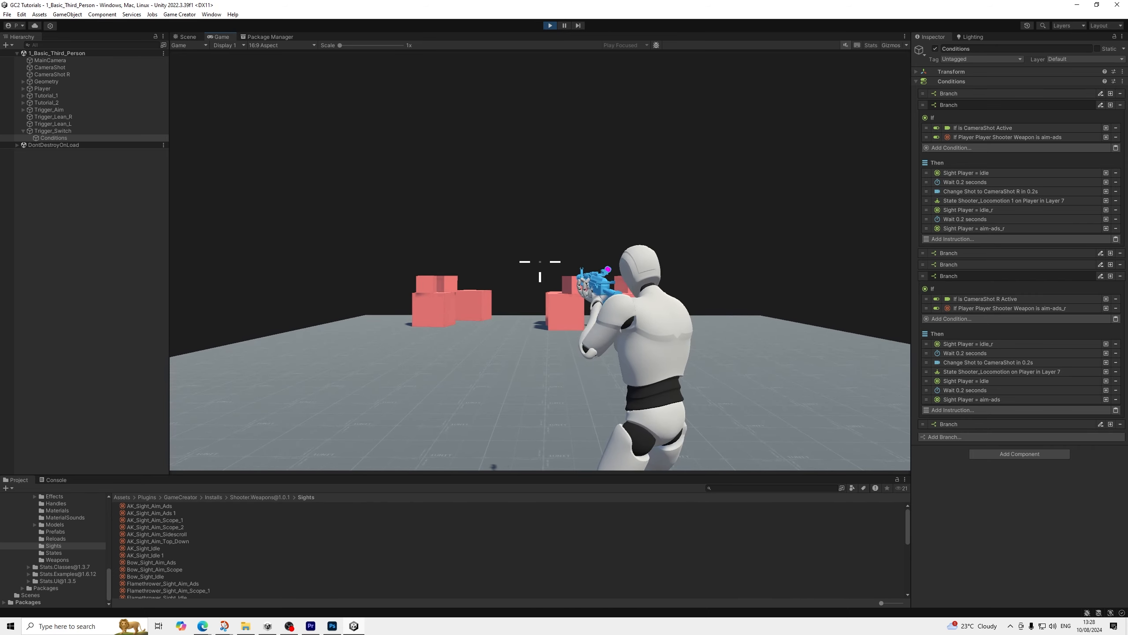
{"action": "key", "text": "Tab"}
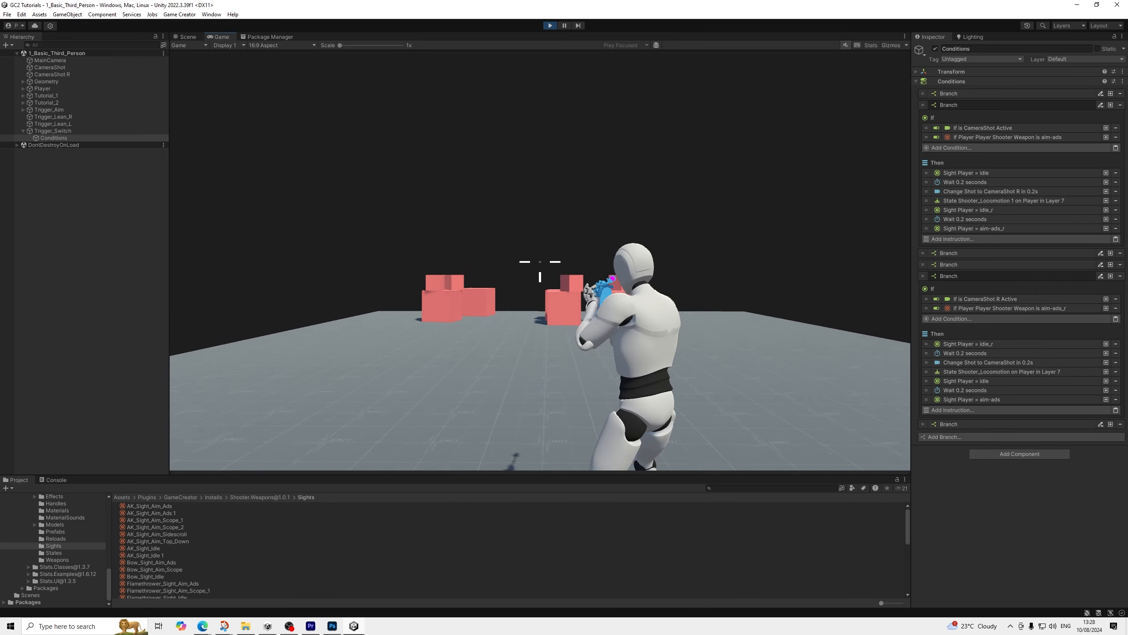
{"action": "key", "text": "Tab"}
{"action": "key", "text": "Tab"}
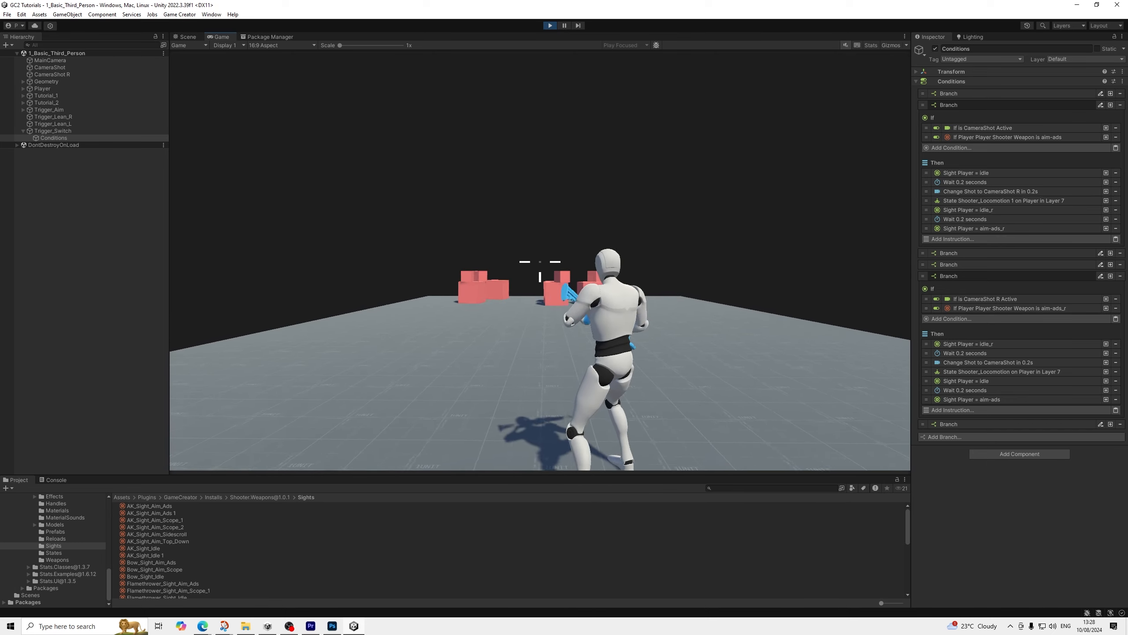
{"action": "key", "text": "Tab"}
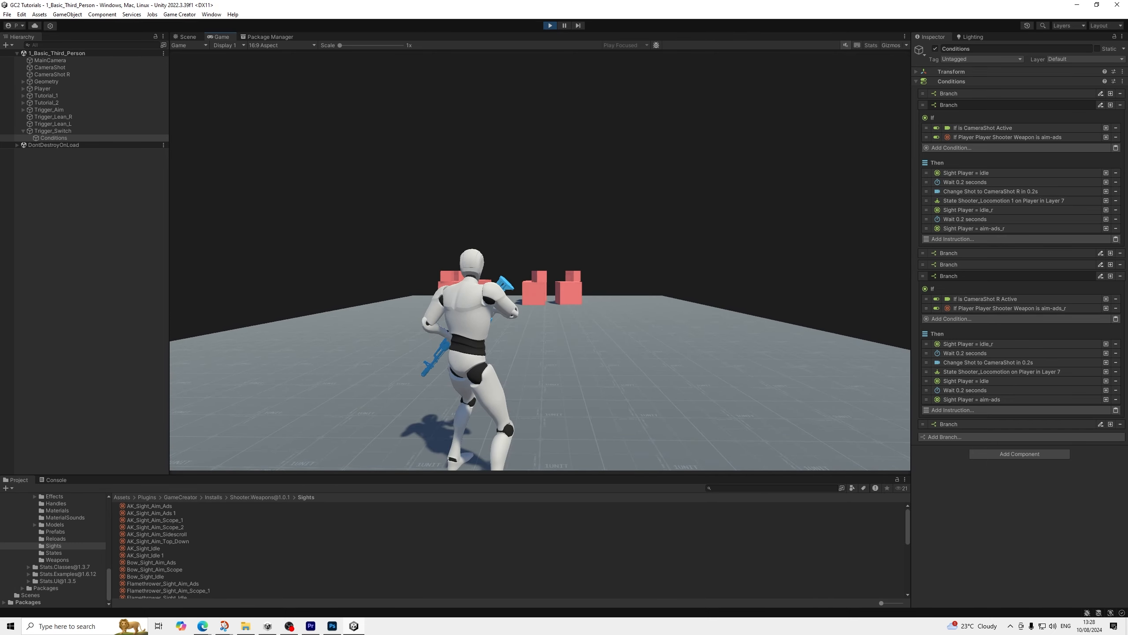
{"action": "right_click", "coordinate": [540, 261]}
{"action": "right_click", "coordinate": [541, 262]}
{"action": "right_click", "coordinate": [540, 262]}
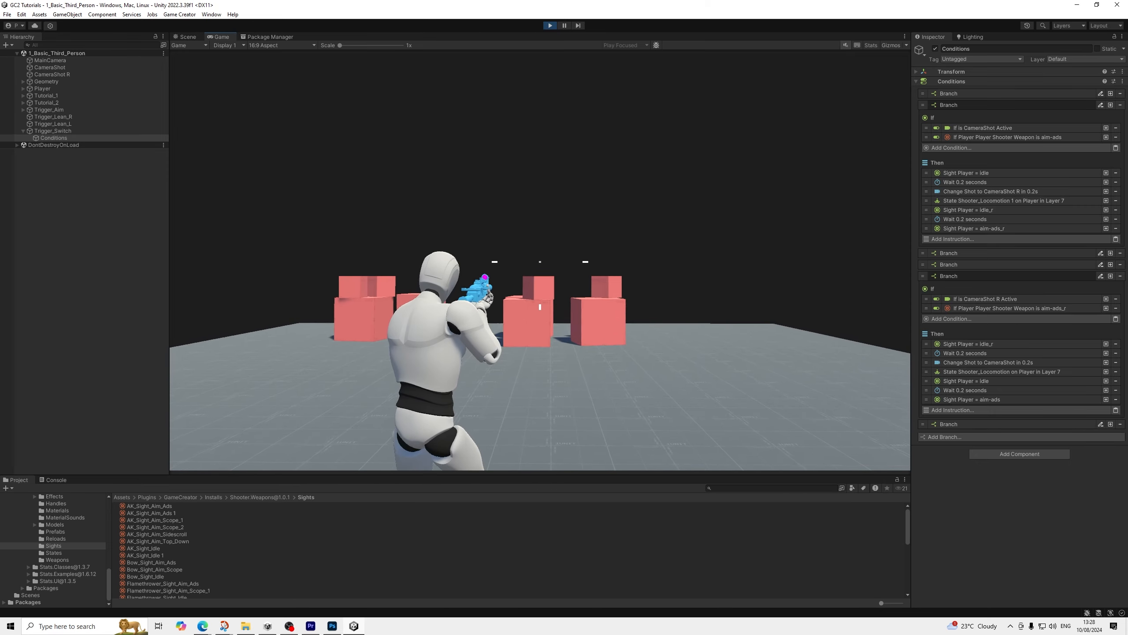
{"action": "key", "text": "Tab"}
Playtest rapid consecutive shoulder switches, including switches made while entering and leaving aim
{"action": "key", "text": "Tab"}
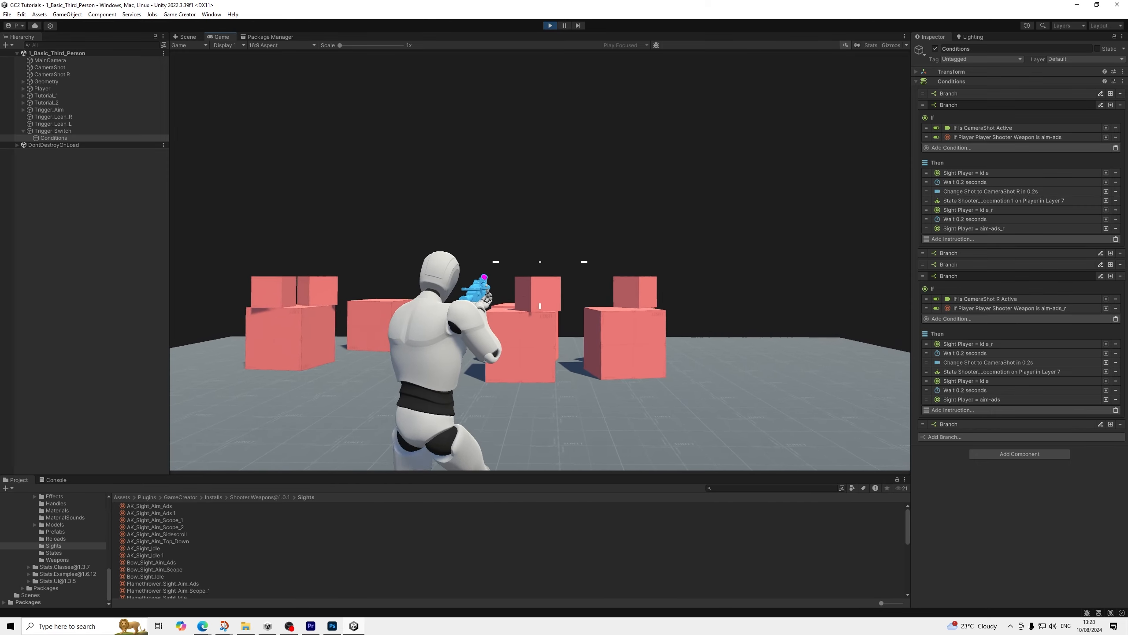
{"action": "key", "text": "Tab"}
{"action": "key", "text": "Tab"}
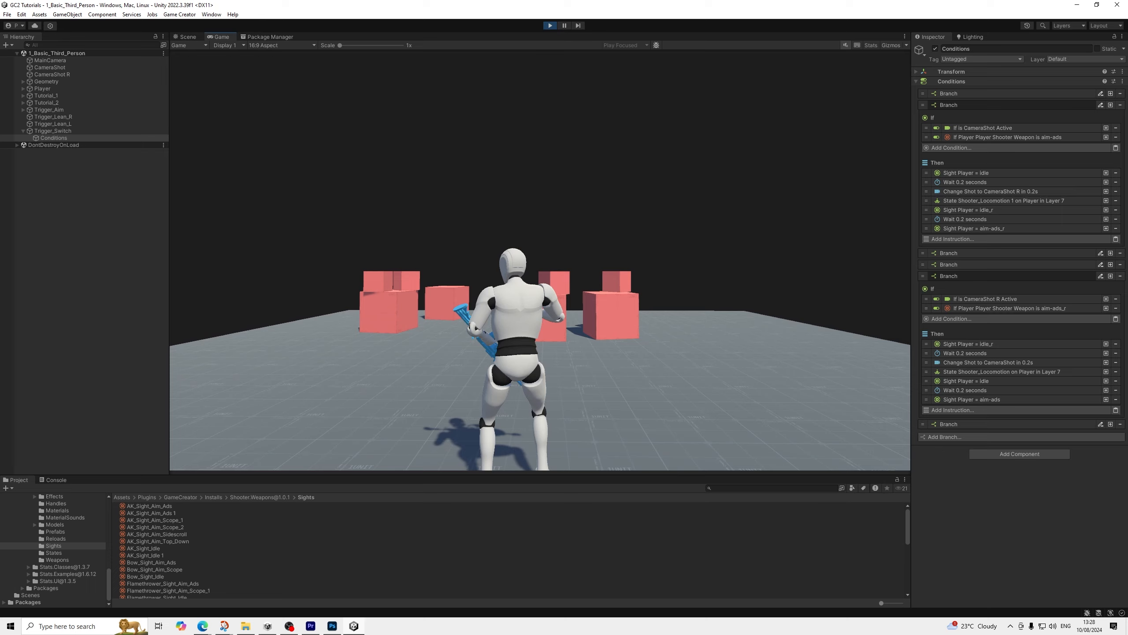
{"action": "key", "text": "Tab"}
{"action": "right_click", "coordinate": [540, 261]}
{"action": "key", "text": "Tab"}
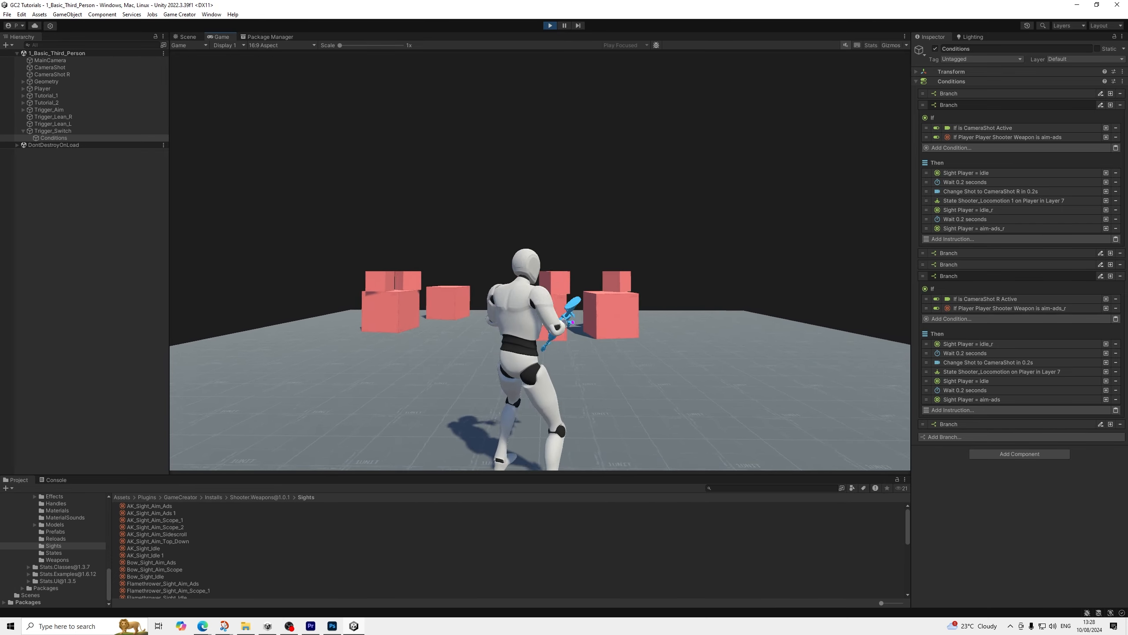
{"action": "key", "text": "Tab"}
{"action": "key", "text": "Tab"}
{"action": "right_click", "coordinate": [540, 262]}
{"action": "key", "text": "Tab"}
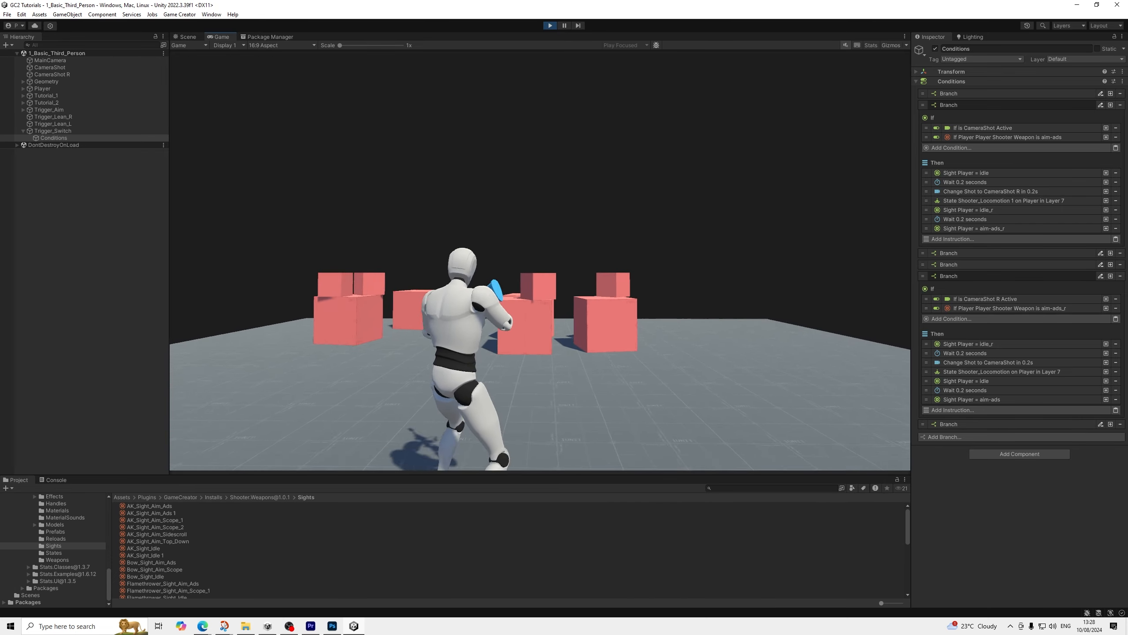
{"action": "key", "text": "Tab"}
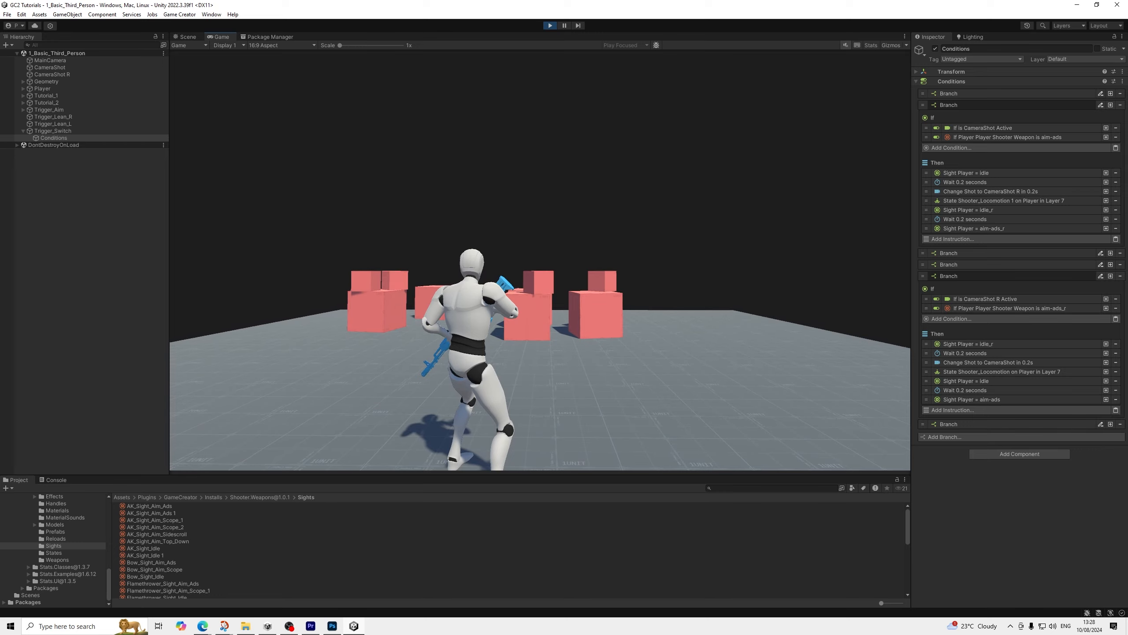
Move the character forward with and without aiming as a last check, and exit Play mode
{"action": "key", "text": "w"}
{"action": "right_click", "coordinate": [541, 262]}
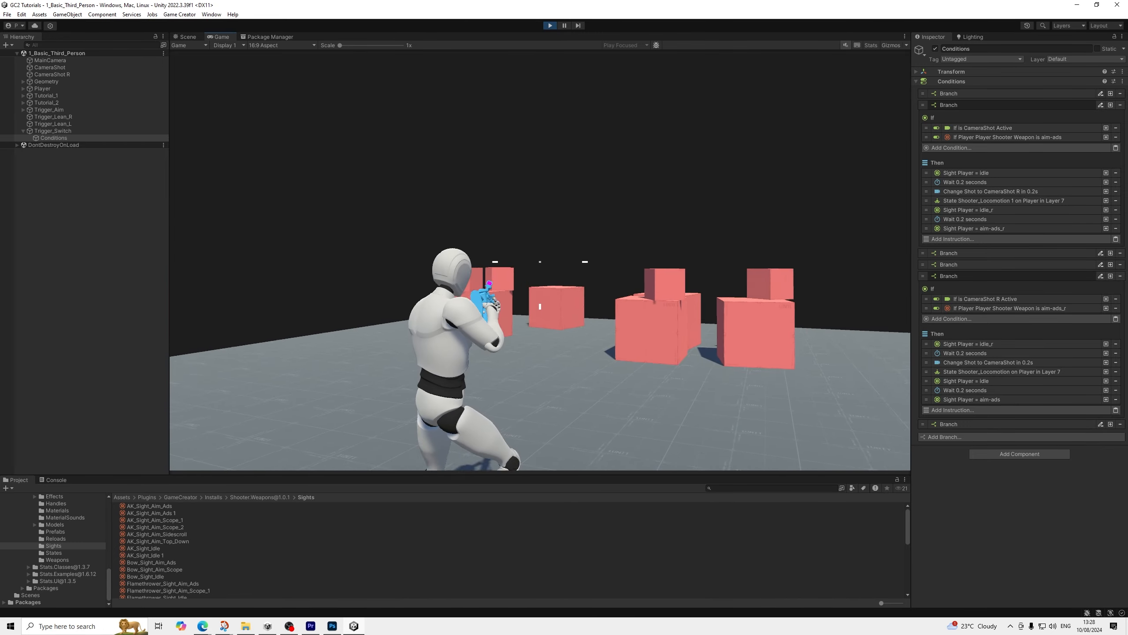
{"action": "key", "text": "w"}
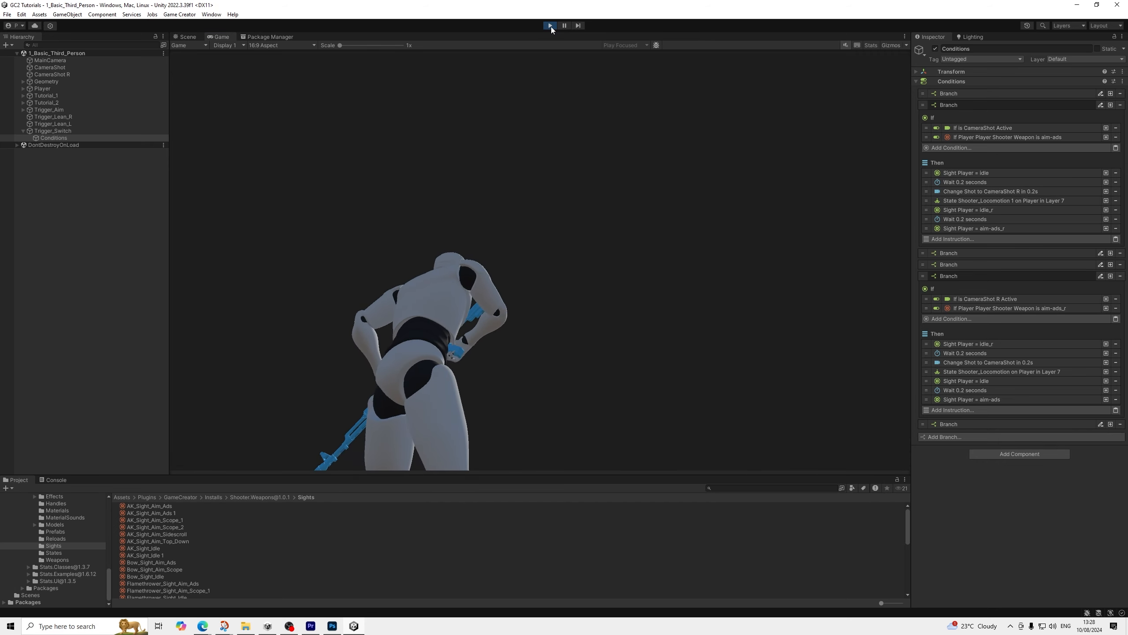
{"action": "left_click", "coordinate": [550, 25]}
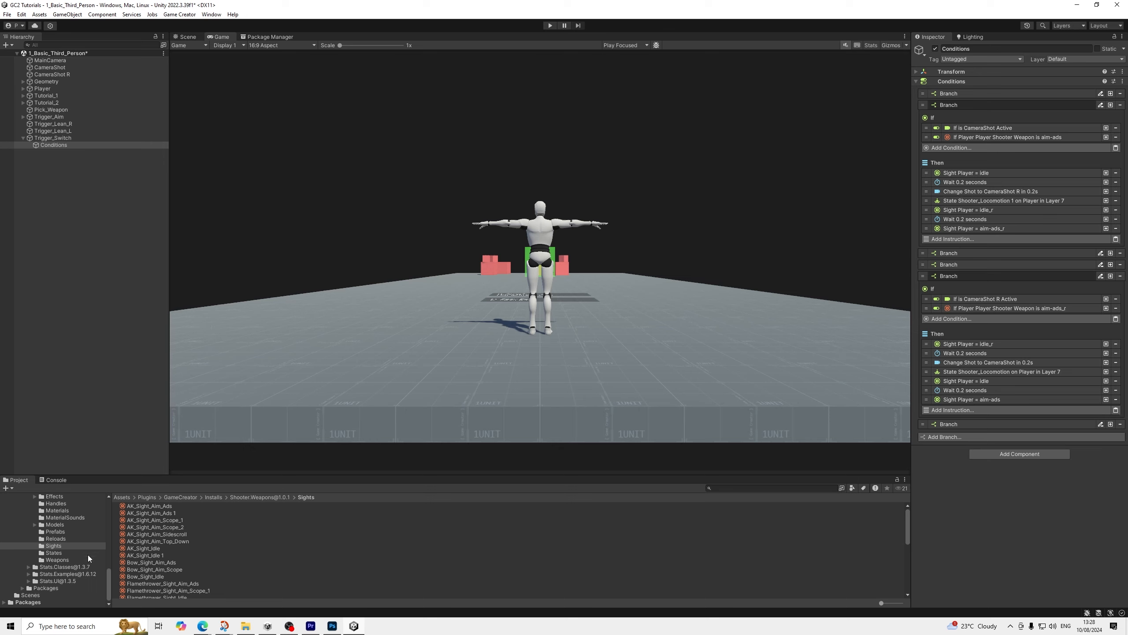
Open the AK_Weapon asset from the Weapons folder and locate the reload asset assigned to its AK_Reload entry
{"action": "scroll", "coordinate": [144, 539], "scroll_direction": "down", "scroll_amount": 5}
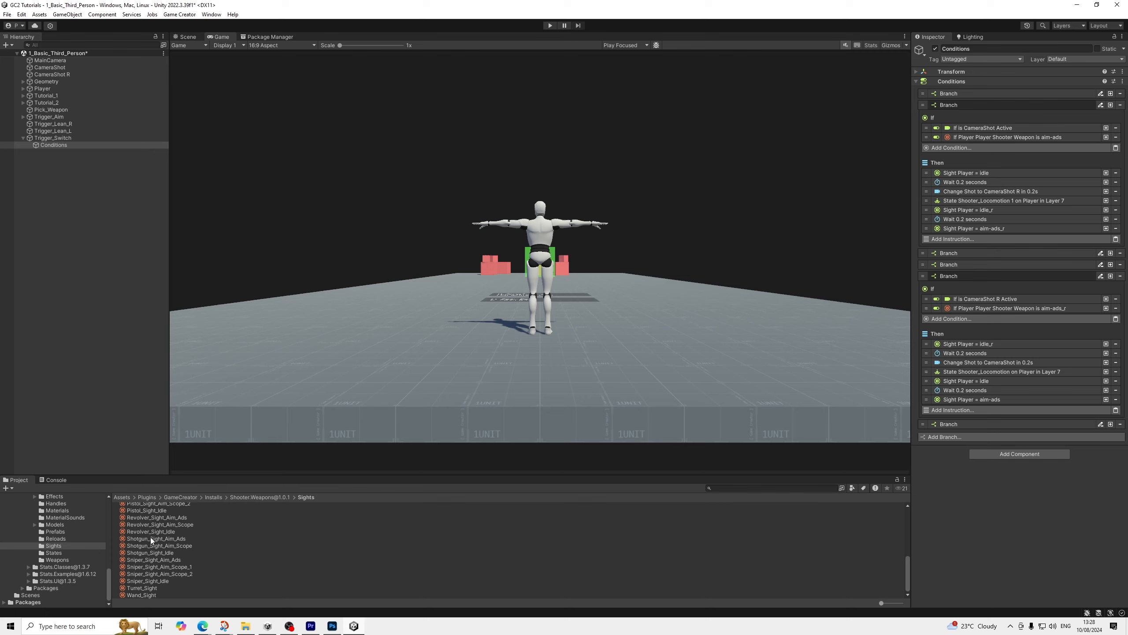
{"action": "scroll", "coordinate": [148, 541], "scroll_direction": "up", "scroll_amount": 5}
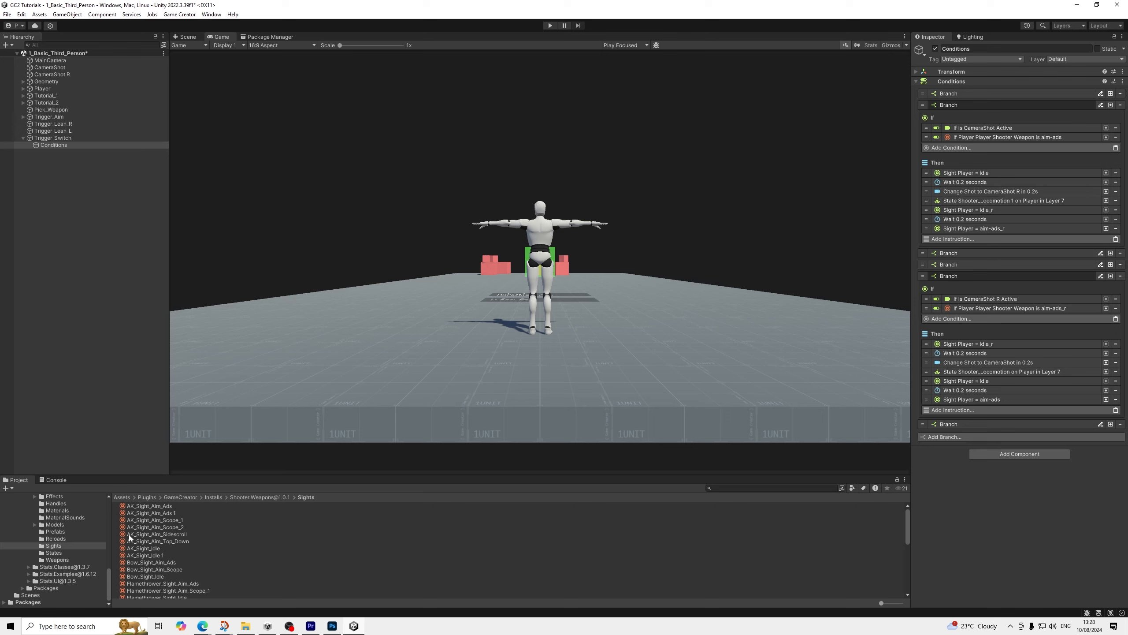
{"action": "left_click", "coordinate": [56, 558]}
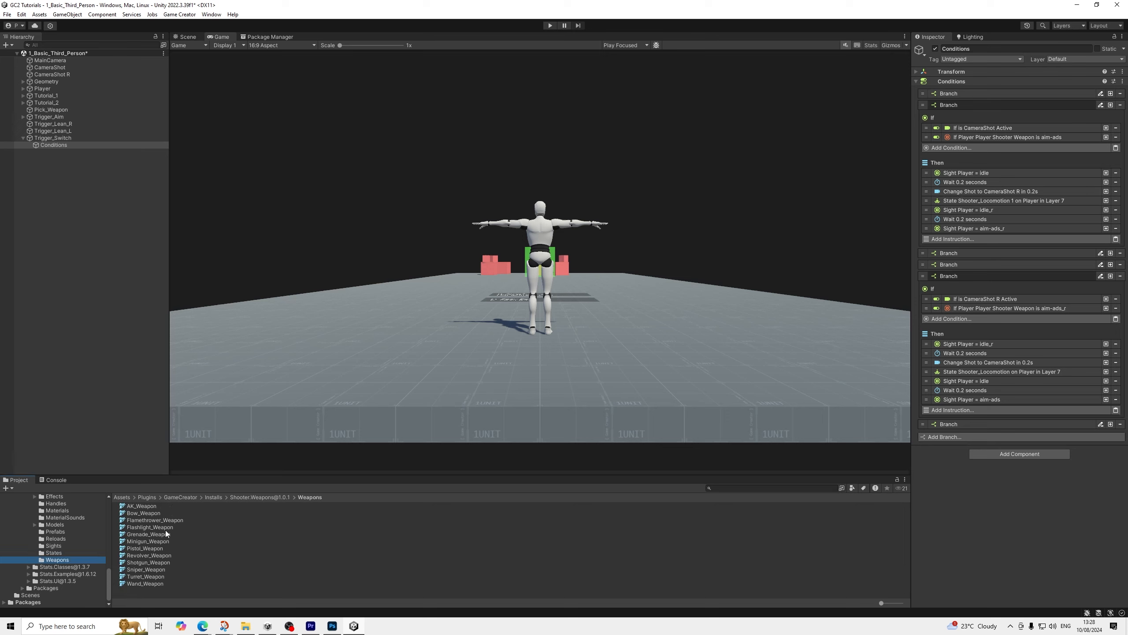
{"action": "left_click", "coordinate": [140, 505]}
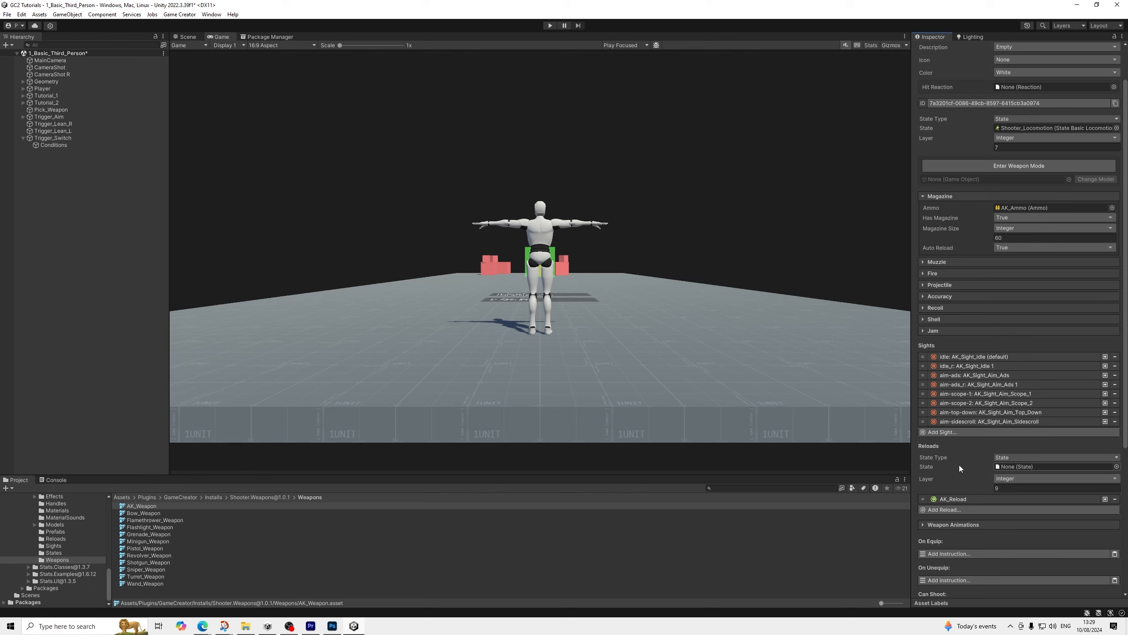
{"action": "left_click", "coordinate": [954, 498]}
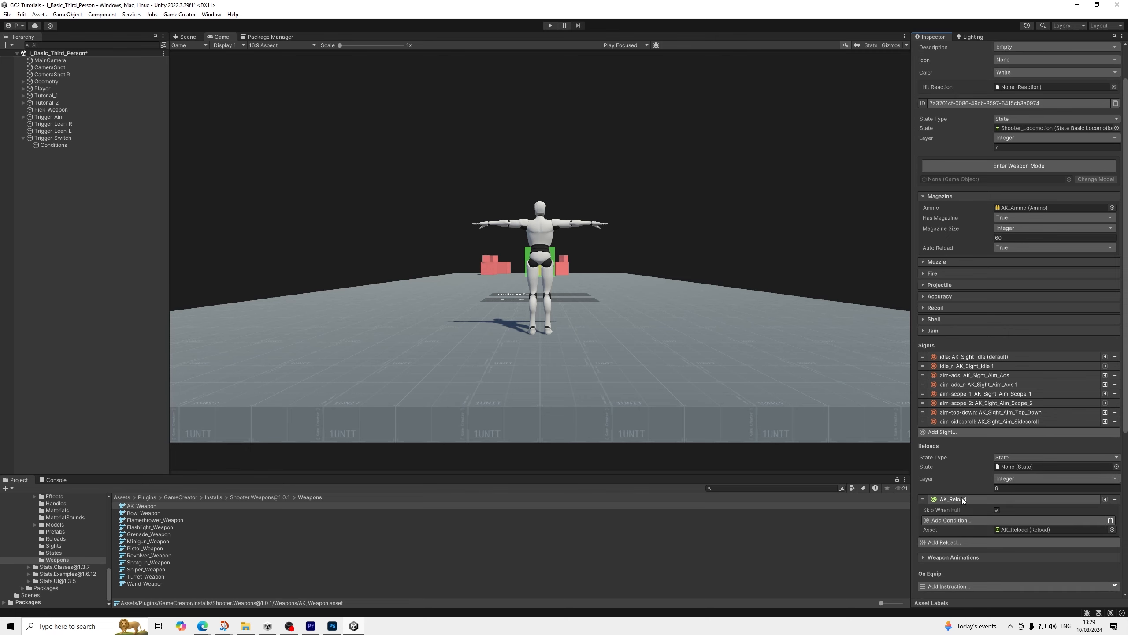
{"action": "left_click", "coordinate": [962, 497]}
{"action": "left_click", "coordinate": [963, 501]}
{"action": "left_click", "coordinate": [1012, 532]}
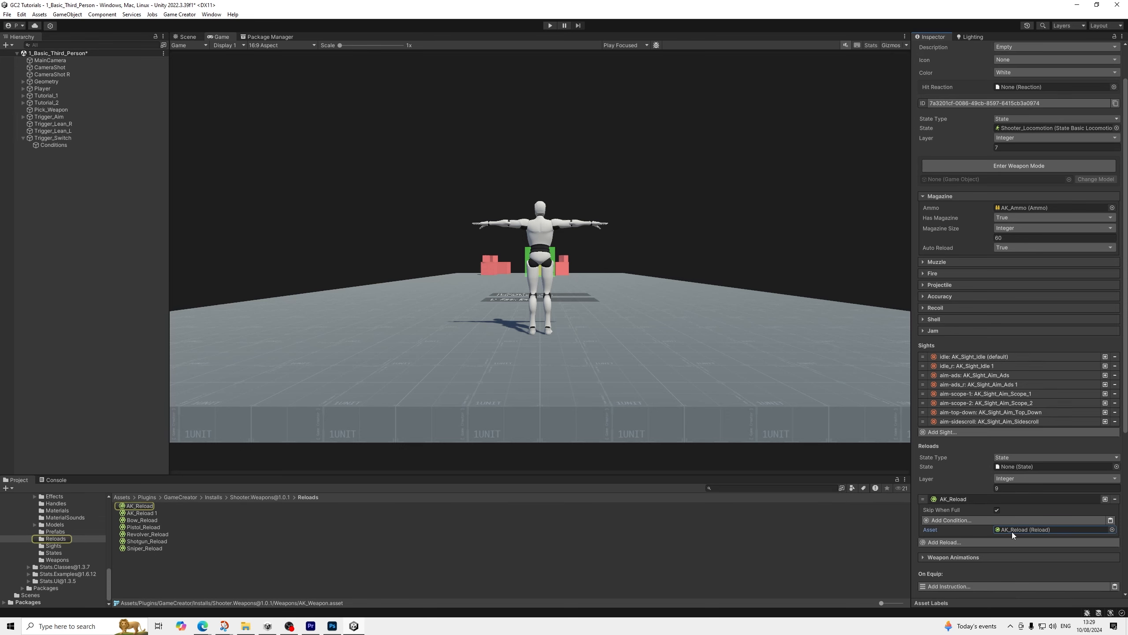
Delete the old AK_Reload 1 asset with the missing animation clip and duplicate AK_Reload to replace it
{"action": "left_click", "coordinate": [149, 513]}
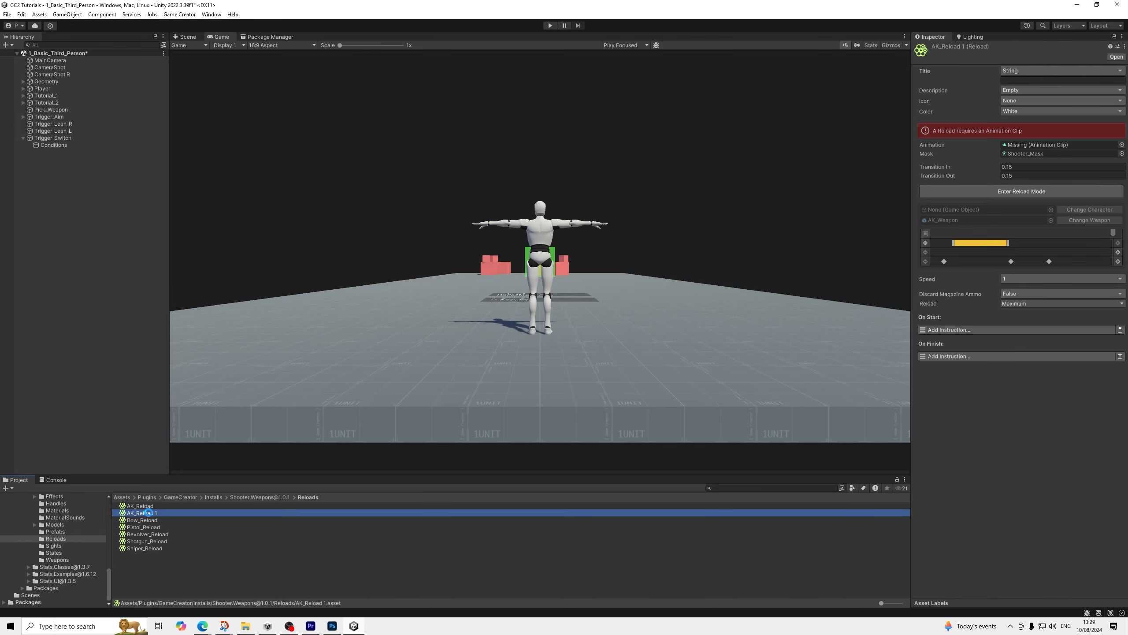
{"action": "key", "text": "shift+Delete"}
{"action": "left_click", "coordinate": [152, 507]}
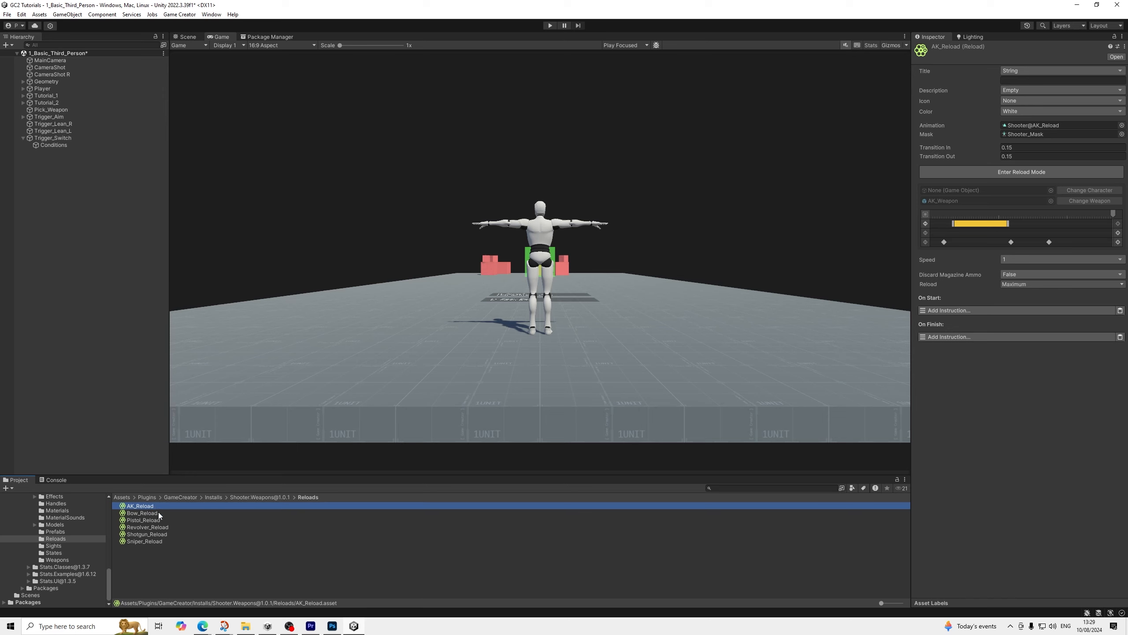
{"action": "key", "text": "ctrl+d"}
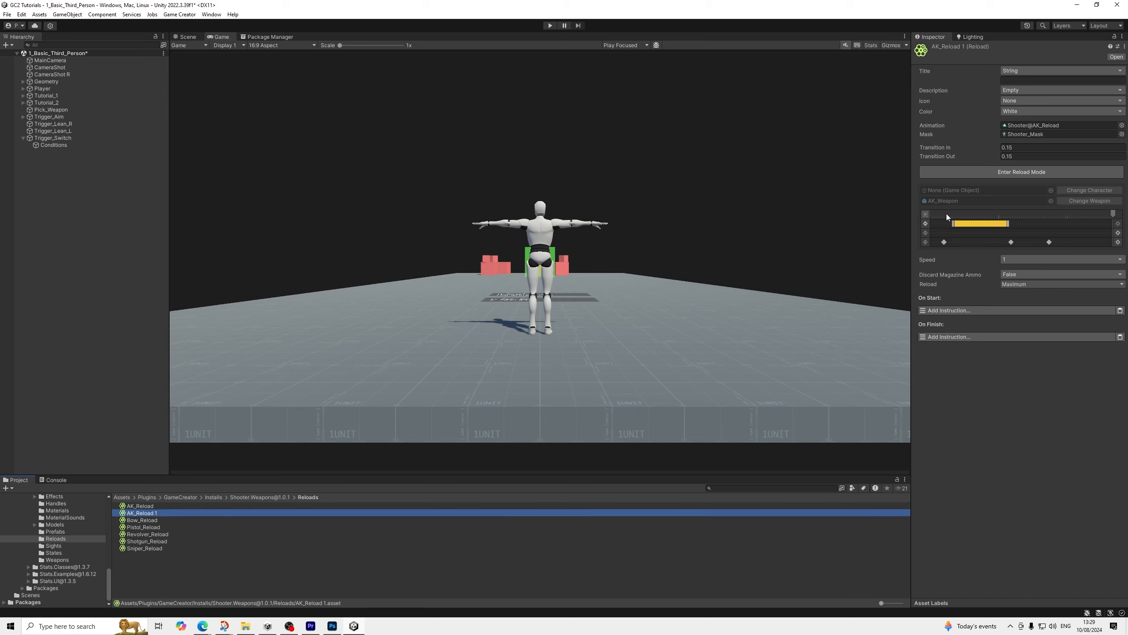
Locate the Ak_Magazine_Handle used by the yellow magazine segment of AK_Reload 1 and duplicate that handle asset
{"action": "left_click", "coordinate": [979, 224]}
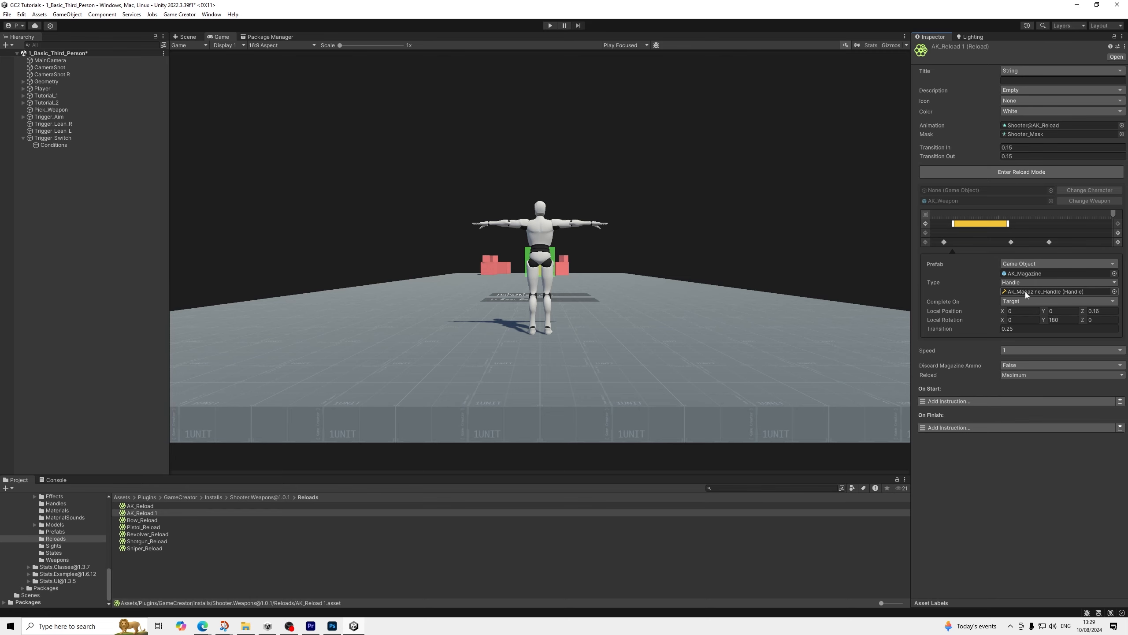
{"action": "left_click", "coordinate": [1025, 291]}
{"action": "left_click", "coordinate": [177, 506]}
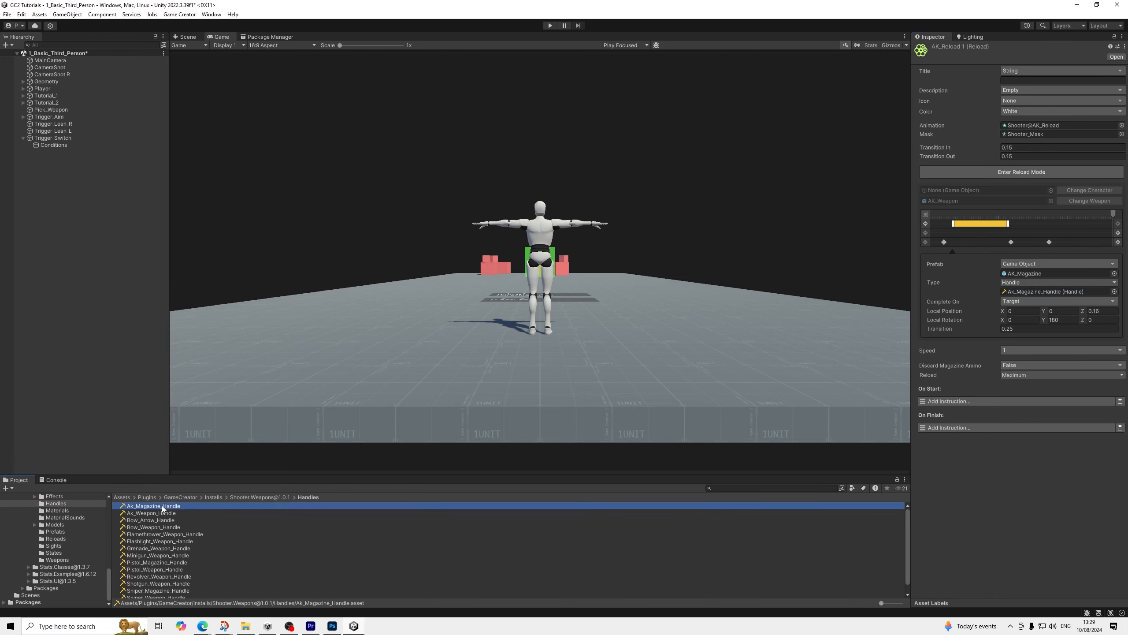
{"action": "key", "text": "ctrl+d"}
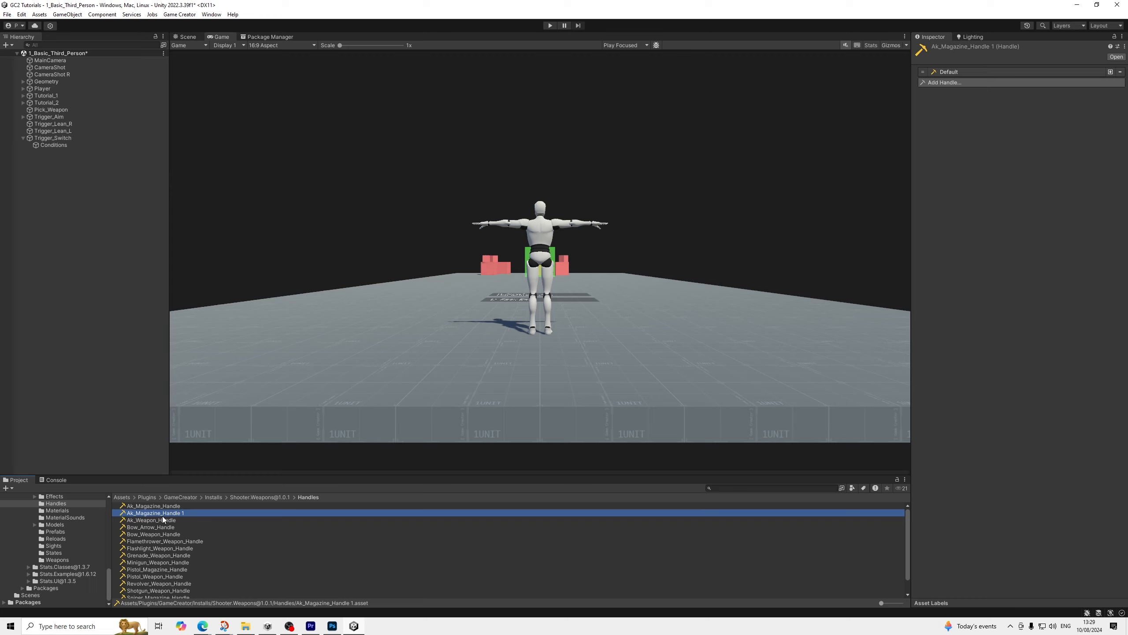